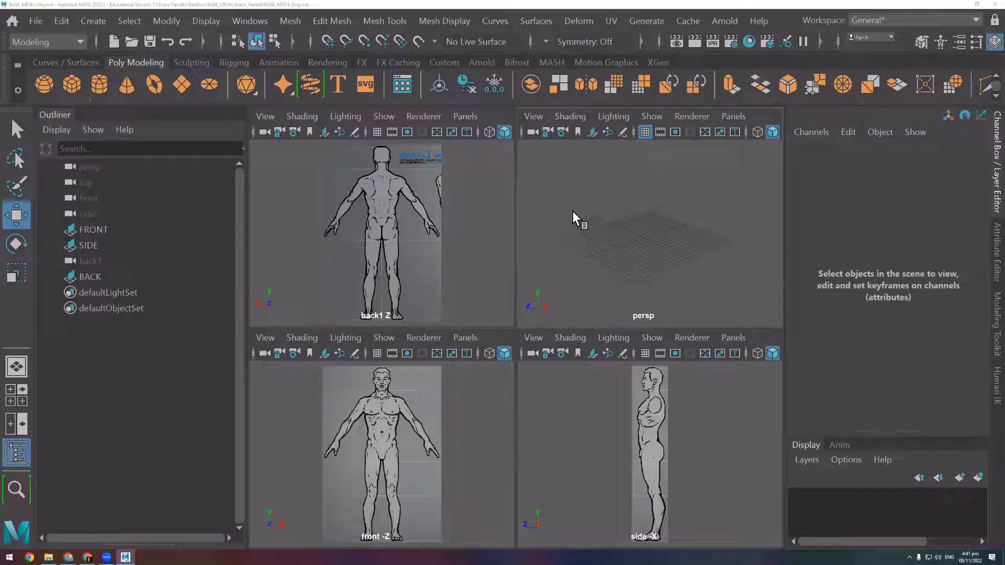
Orbit the perspective view slightly to prepare for drawing the cube
mouse_move(620, 225)
alt+mouse_down()
mouse_move(631, 273)
mouse_move(594, 259)
alt+mouse_up()
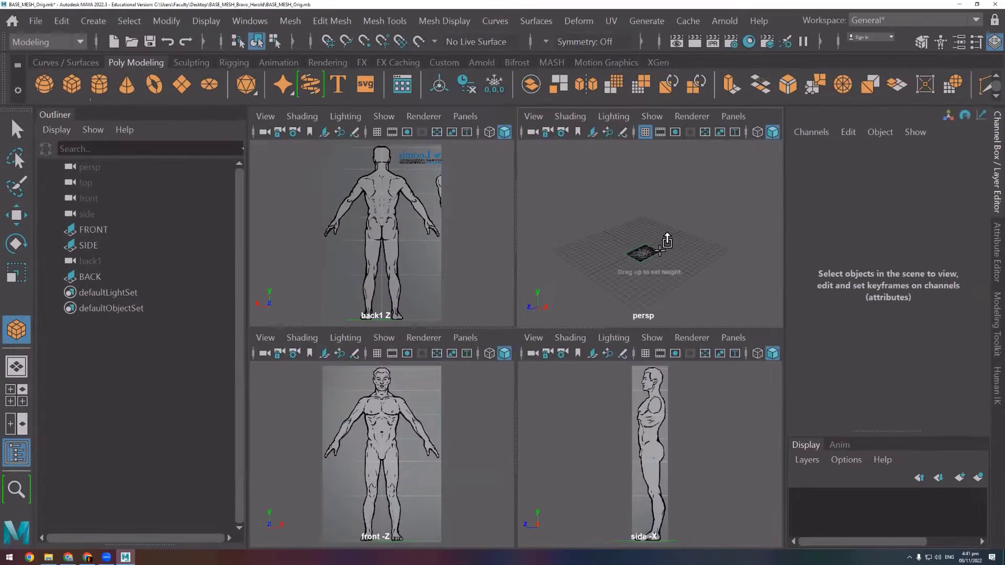
Finish drawing the new polygon cube pCube1 in the scene
drag(660, 251, 666, 232)
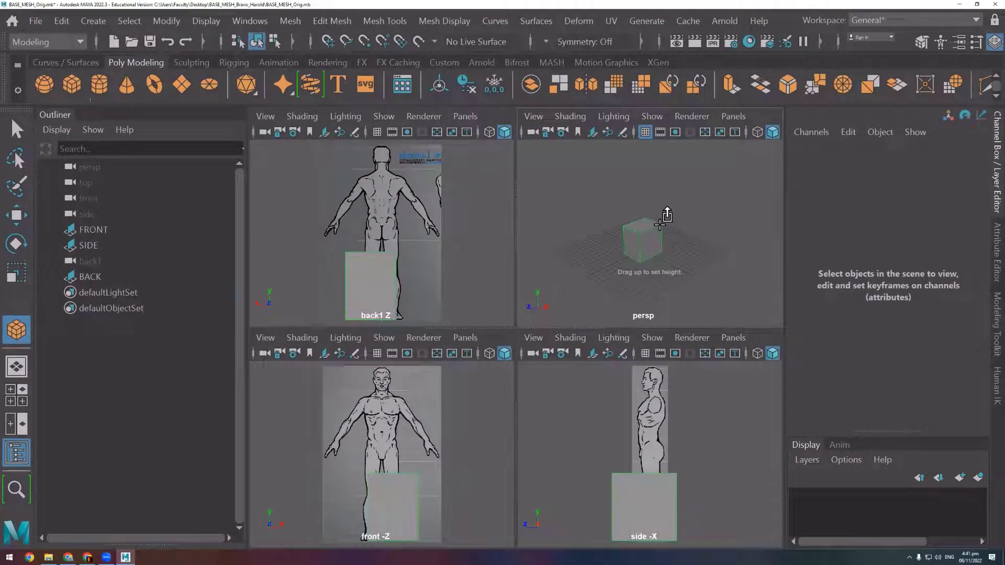
click(679, 239)
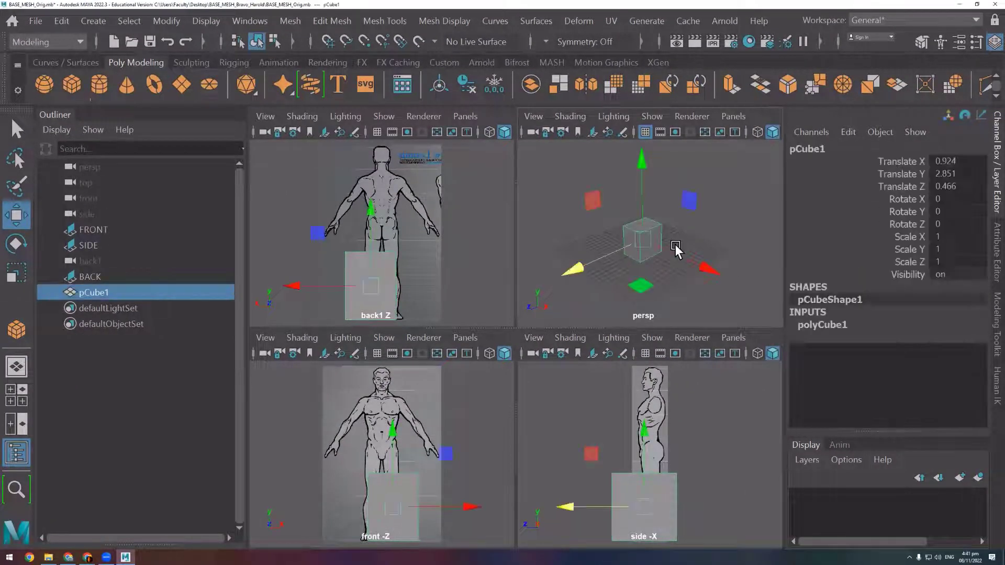
click(675, 247)
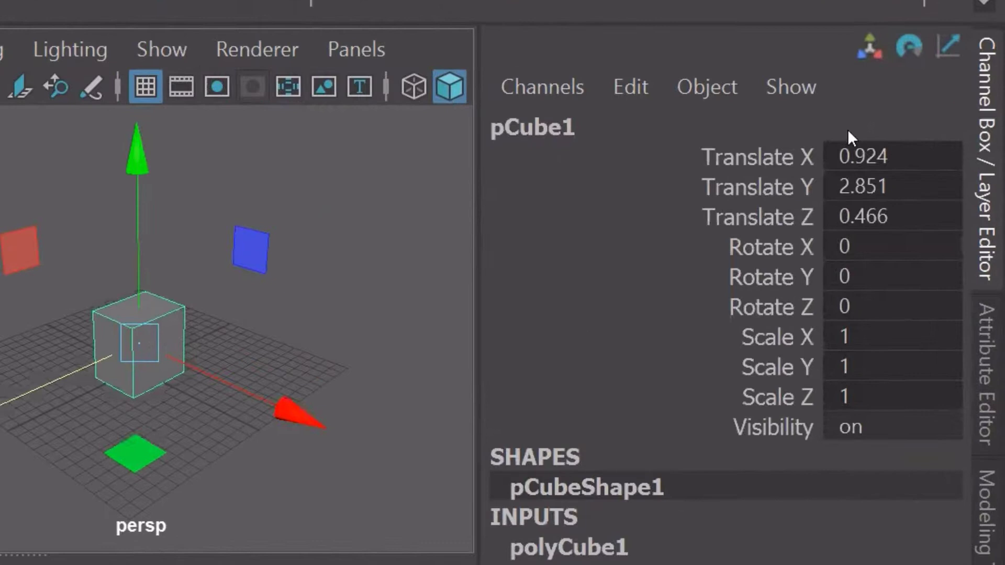
Set pCube1's Translate X, Y and Z to 0 in the Channel Box
drag(796, 157, 903, 212)
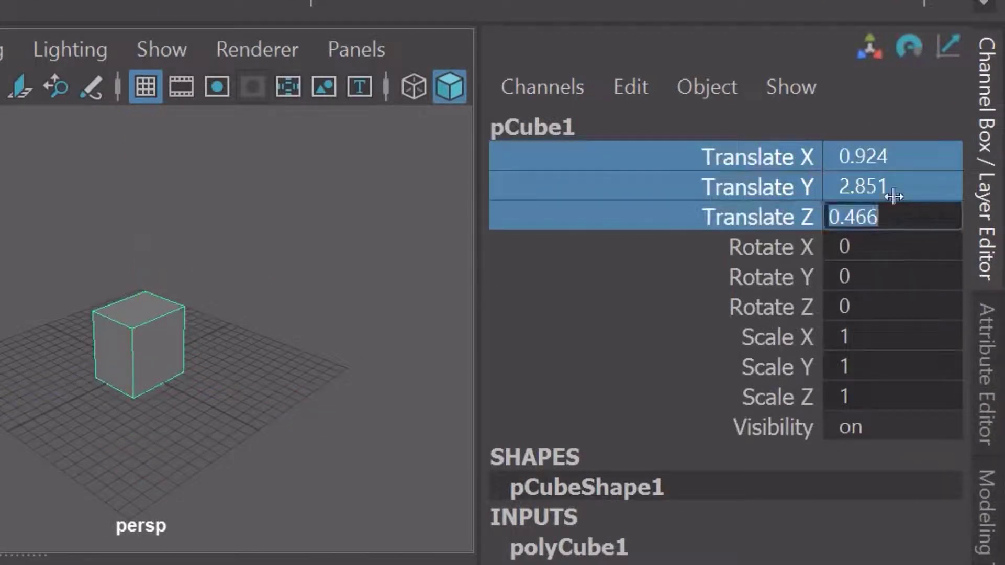
text(0)
key(Return)
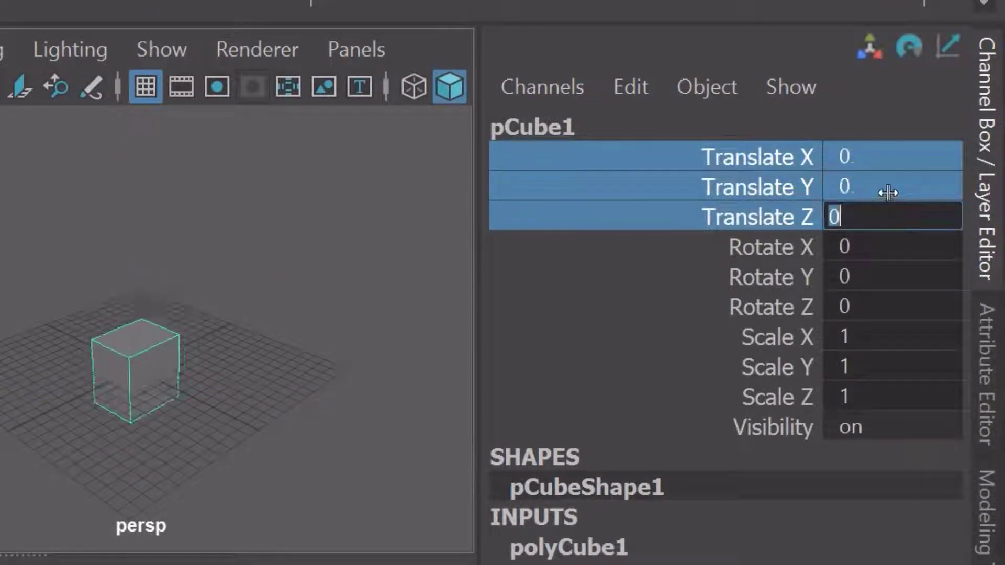
click(136, 348)
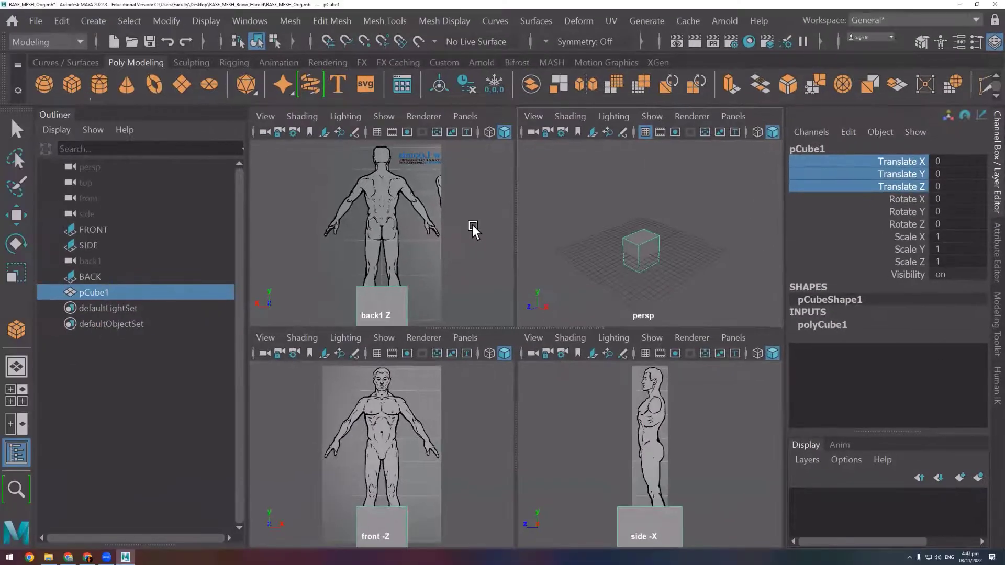
Cycle through panel layouts, ending with the front -Z view maximized
key(space)
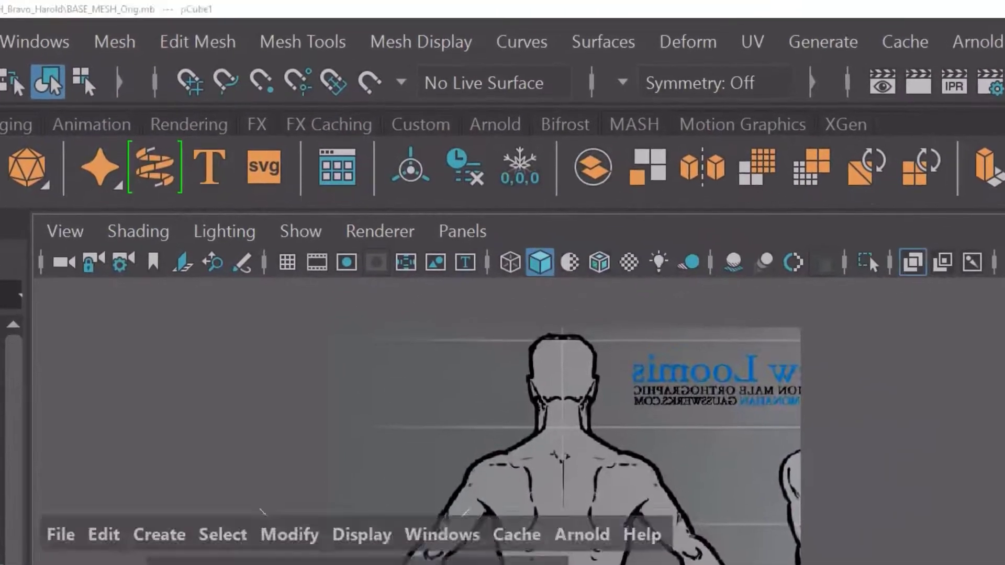
click(908, 265)
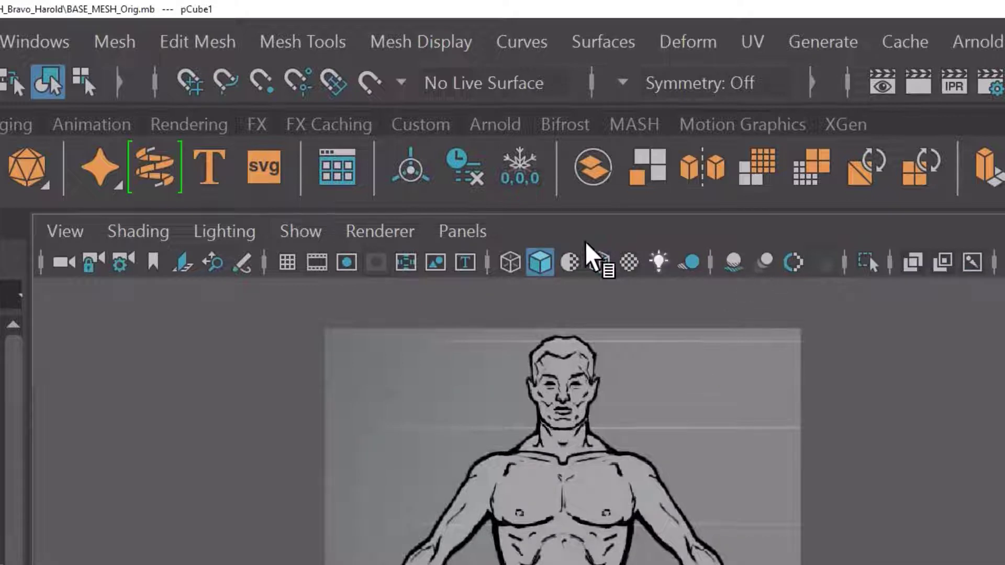
key(space)
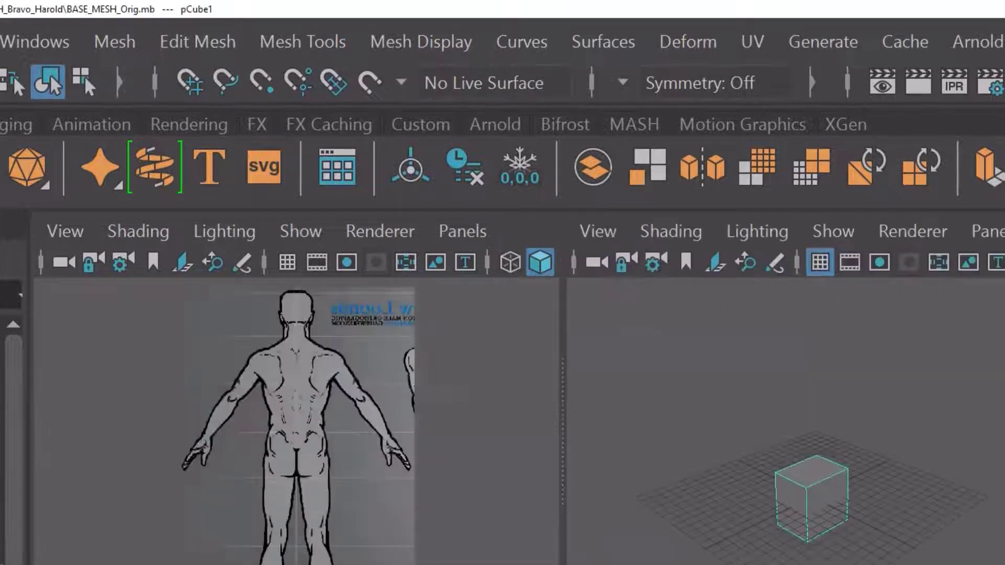
key(space)
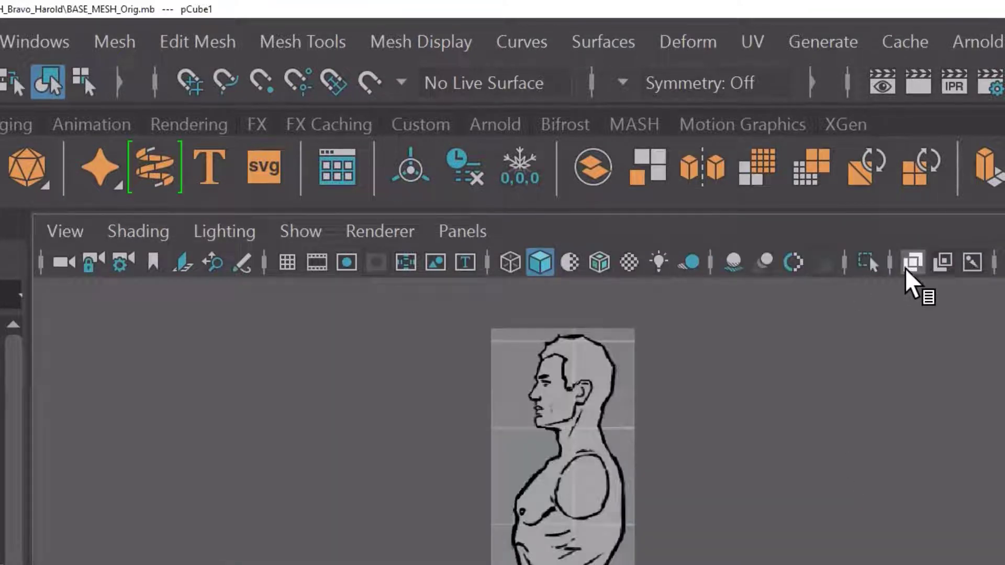
click(914, 263)
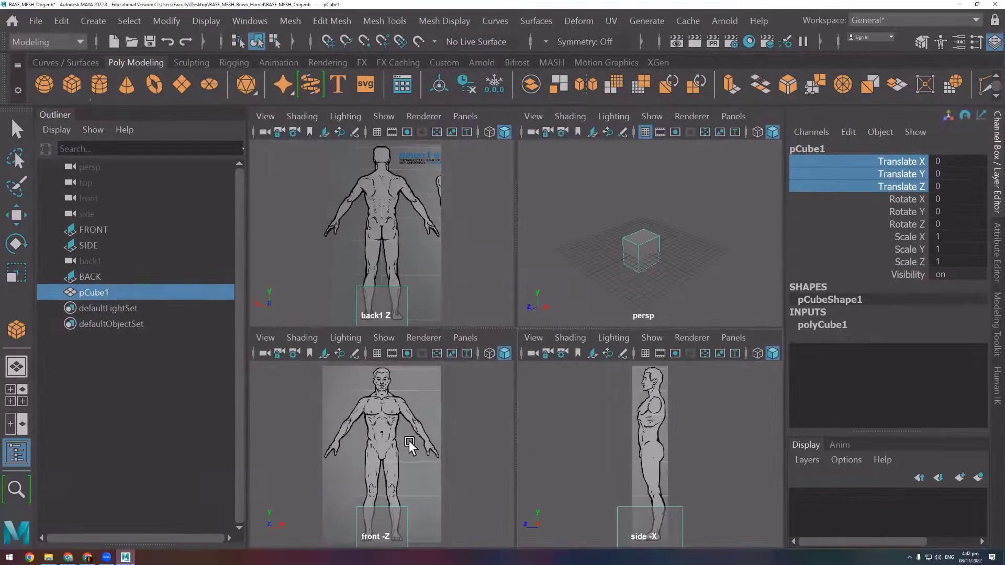
key(space)
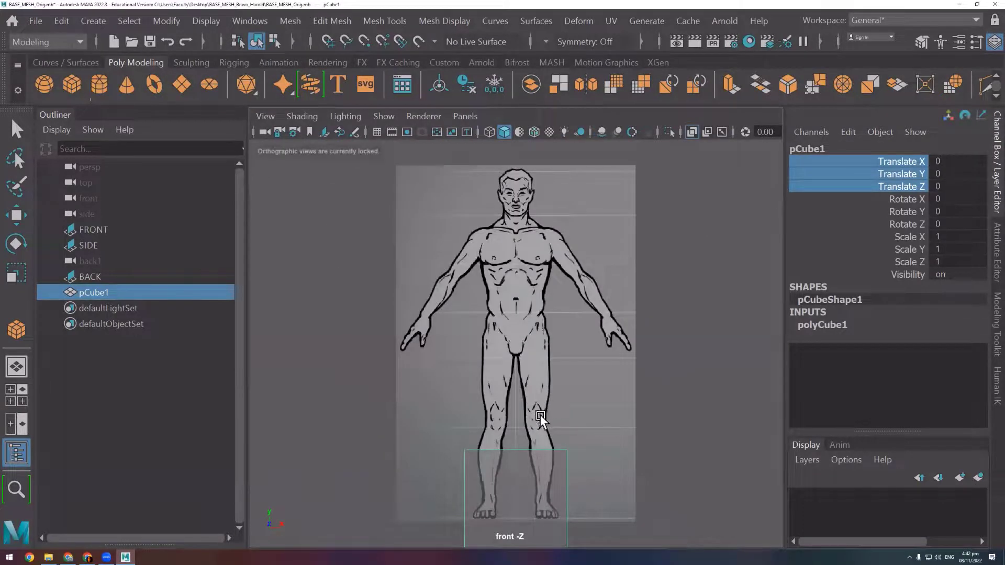
key(space)
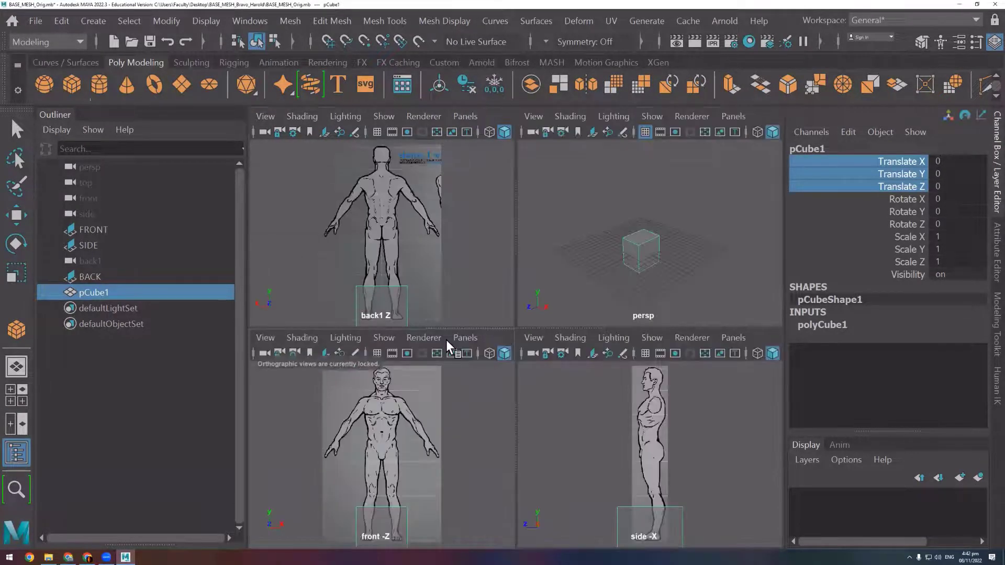
key(space)
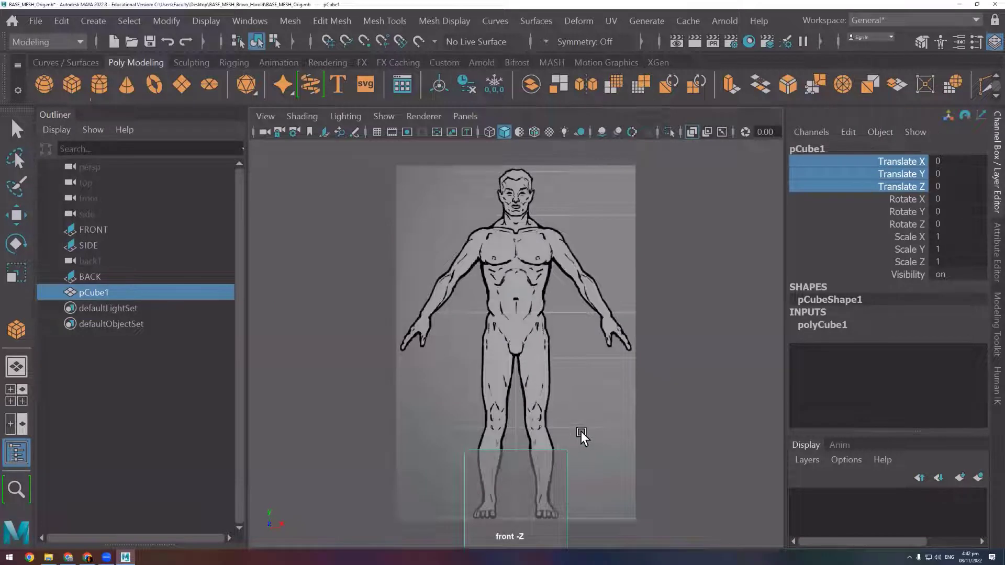
Activate the Move tool and select the cube in the front view
click(19, 215)
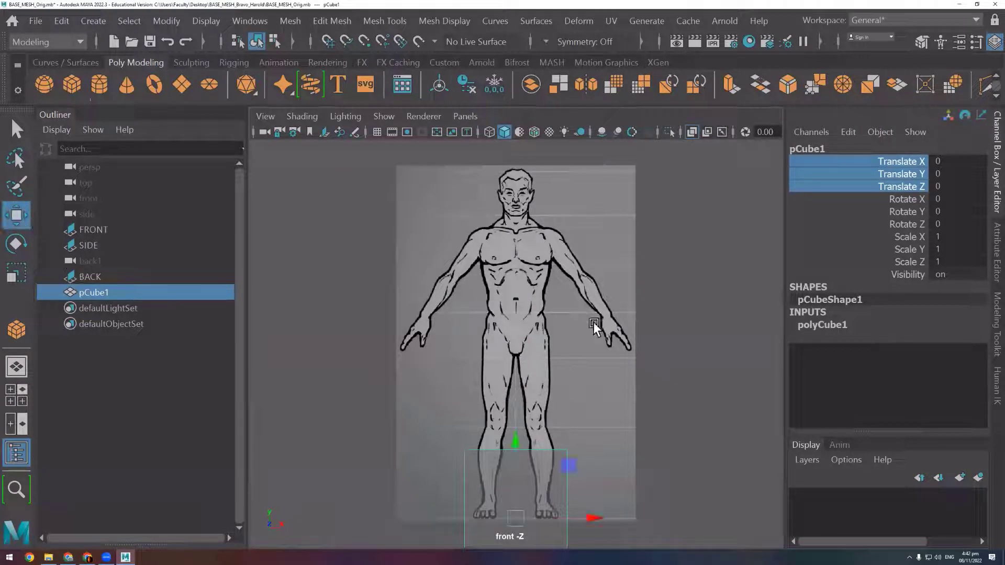
click(668, 364)
click(511, 455)
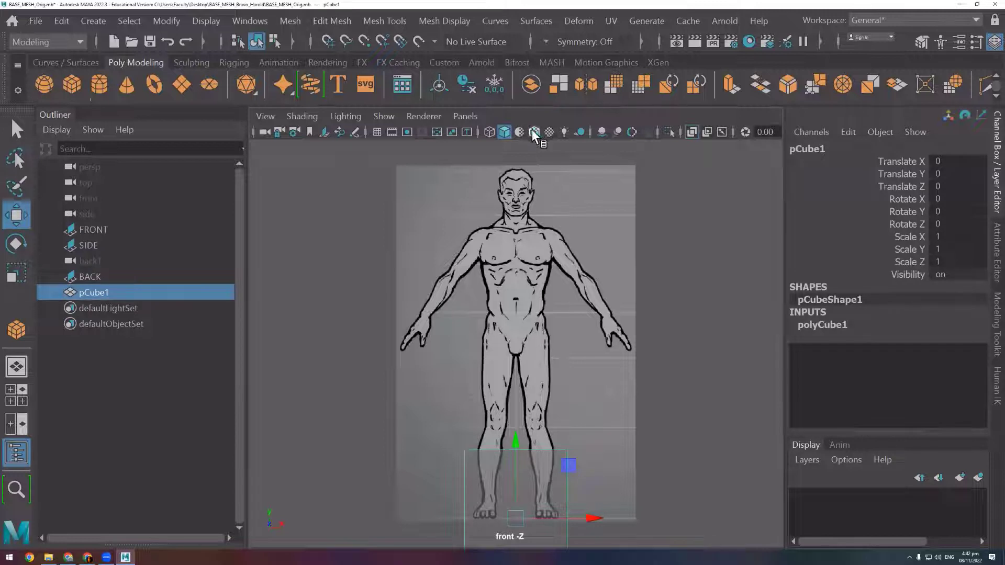
Reselect the cube and raise it up over the figure's torso
click(601, 482)
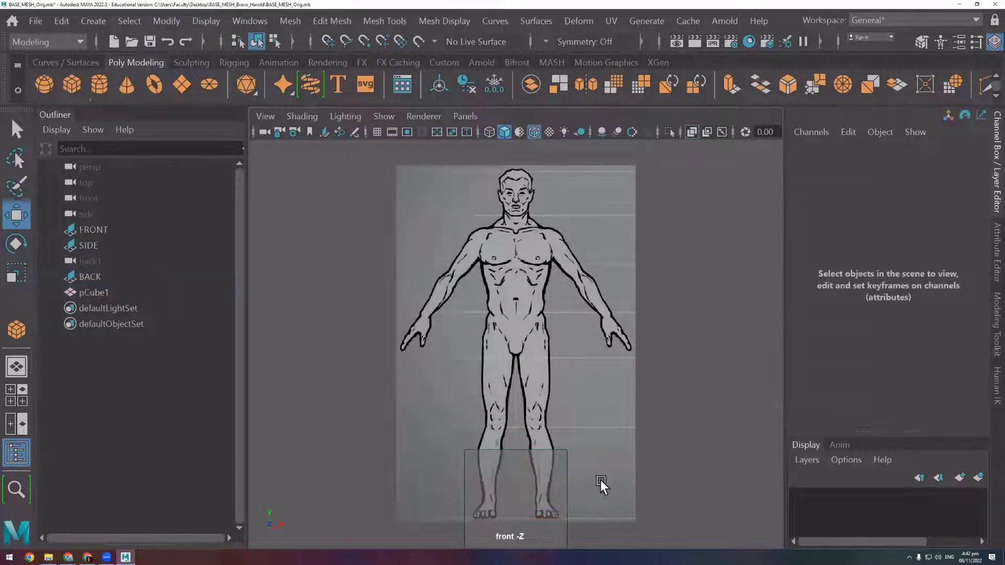
click(546, 479)
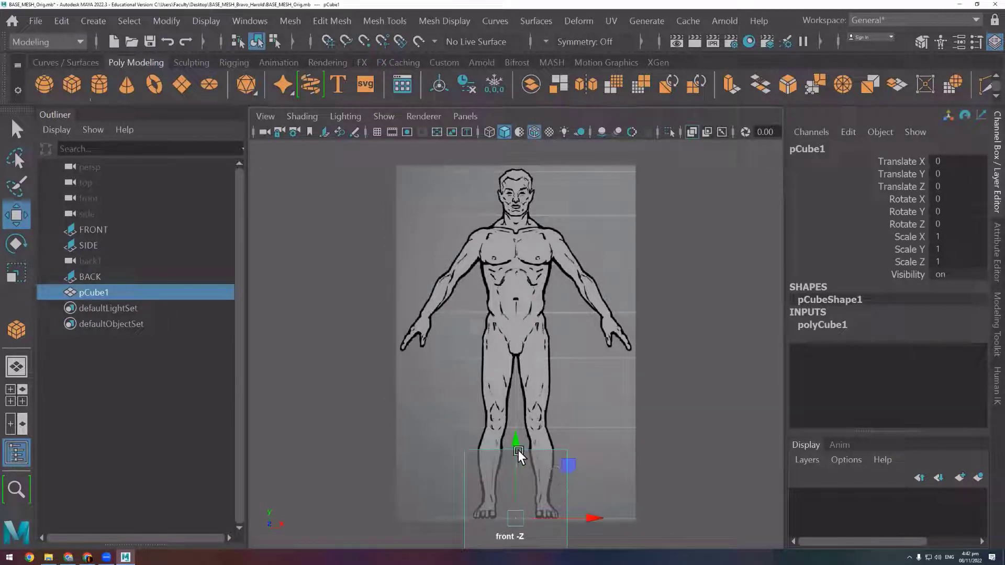
drag(516, 446, 545, 217)
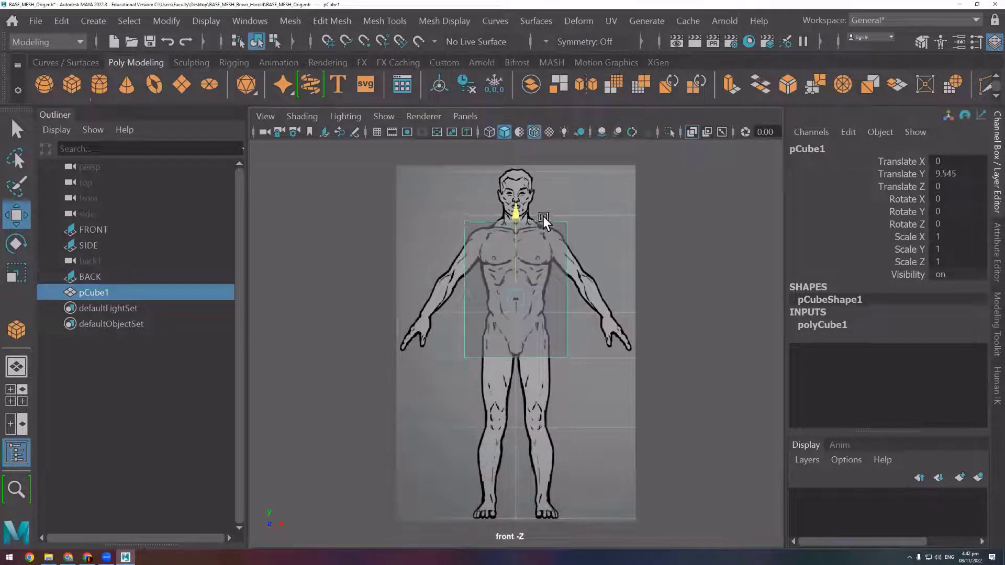
drag(545, 218, 545, 219)
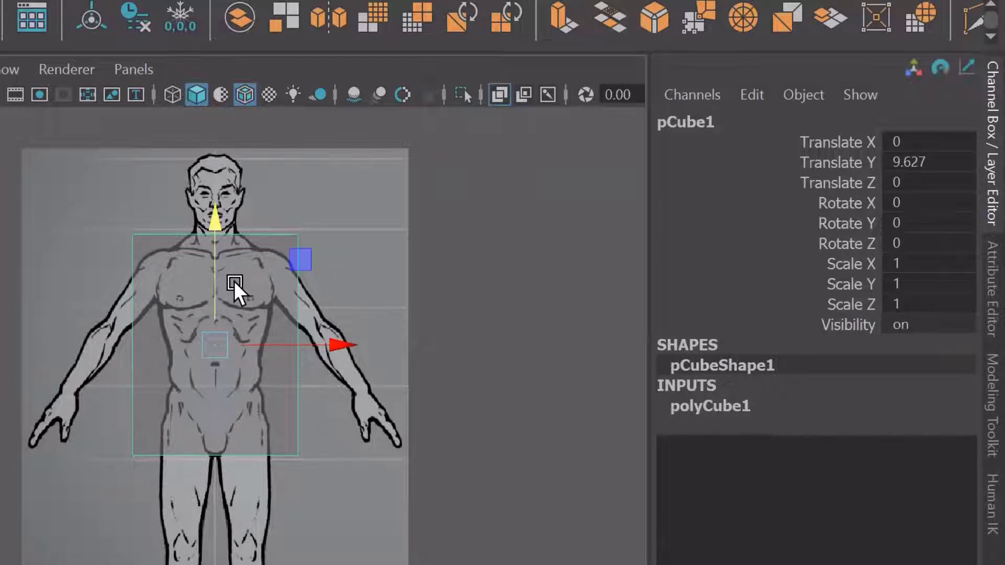
Nudge the cube up to Translate Y 9.656, level with the shoulders, and recentre the view
scroll(220, 417, up, 4)
scroll(245, 387, up, 3)
scroll(271, 428, up, 3)
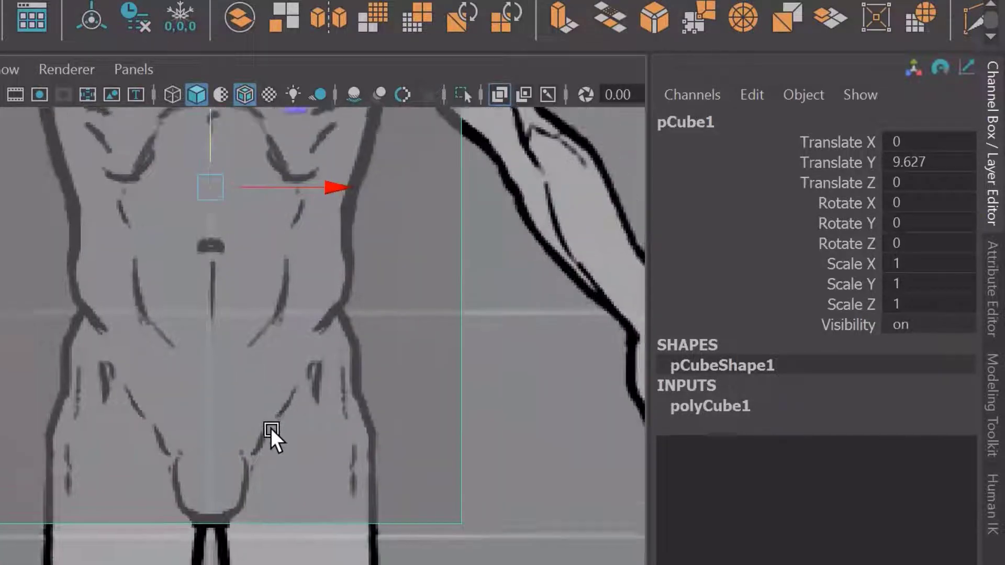
scroll(271, 428, down, 3)
scroll(283, 523, down, 3)
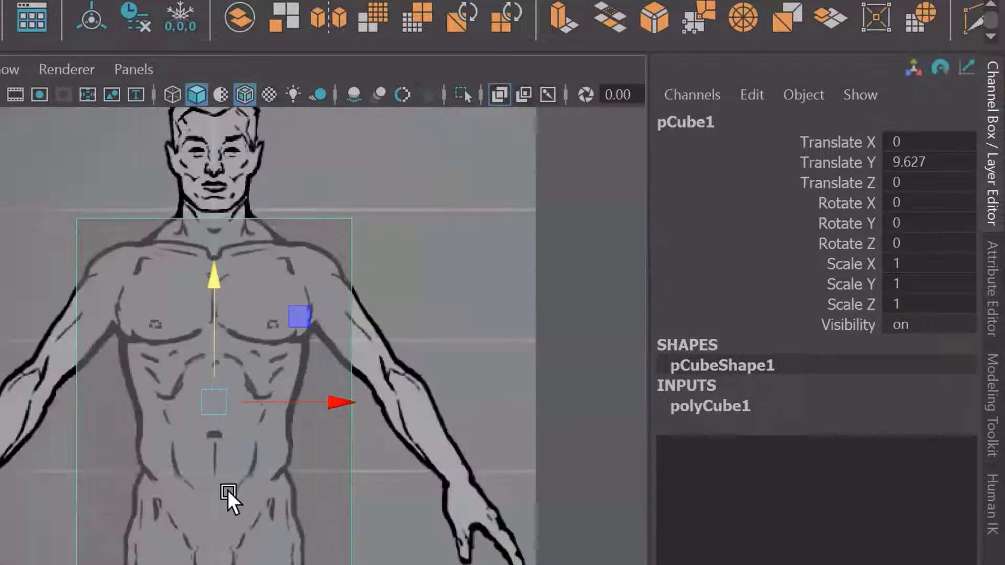
scroll(227, 489, up, 2)
scroll(228, 495, up, 2)
scroll(225, 448, down, 1)
scroll(216, 350, up, 1)
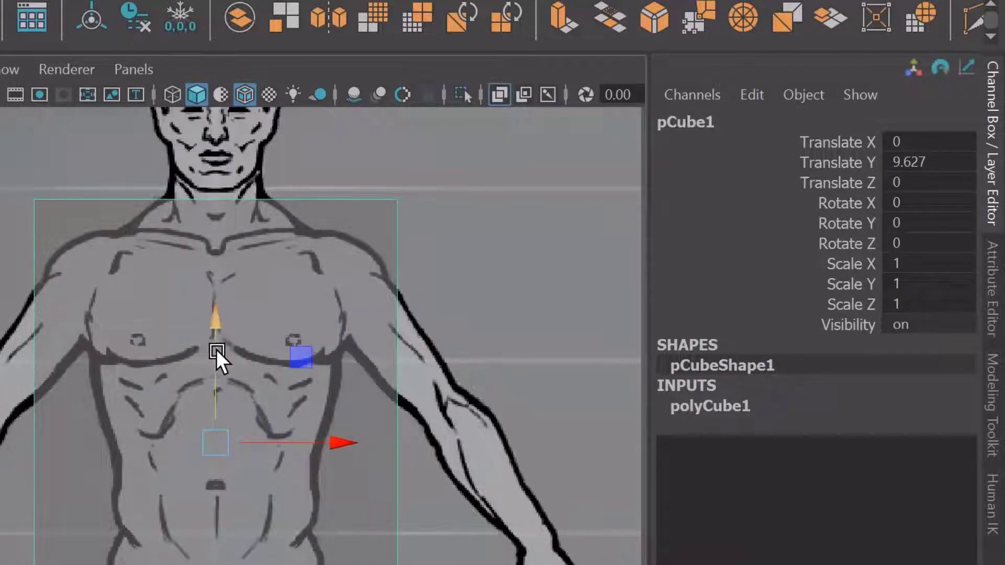
drag(216, 350, 216, 345)
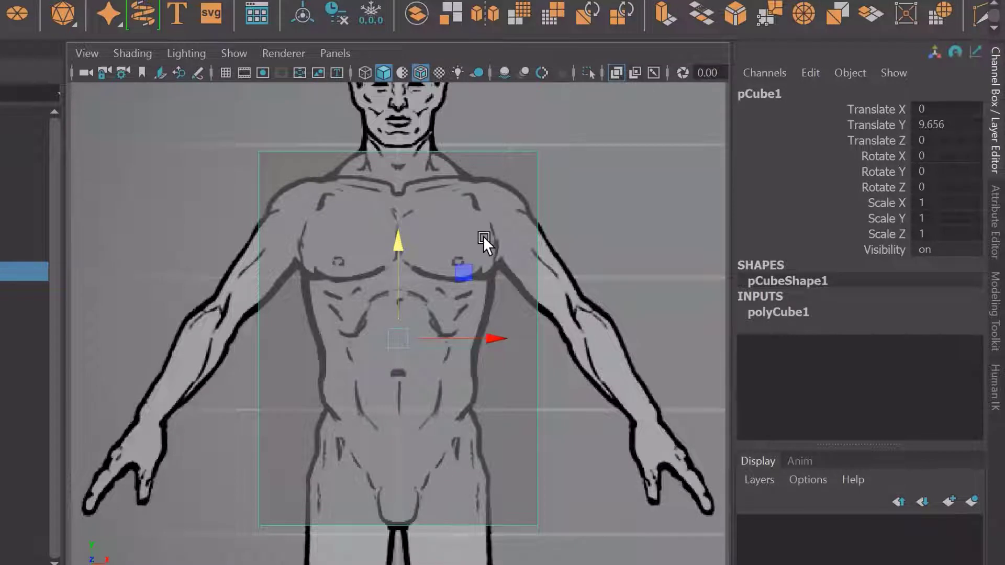
alt+middle_drag(483, 237, 474, 263)
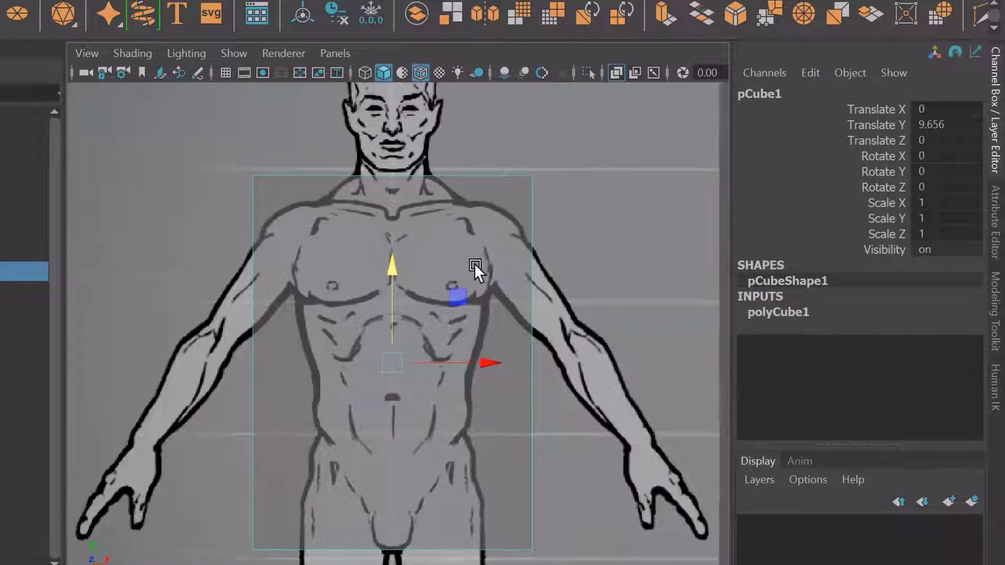
click(384, 208)
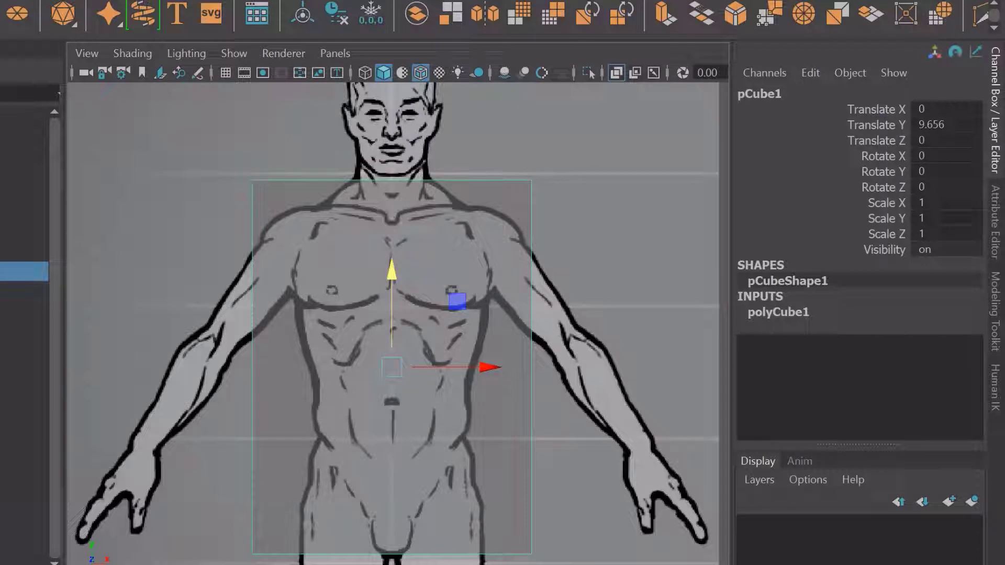
In the Modeling Toolkit, lower the cube's top vertices to the base of the neck
click(994, 311)
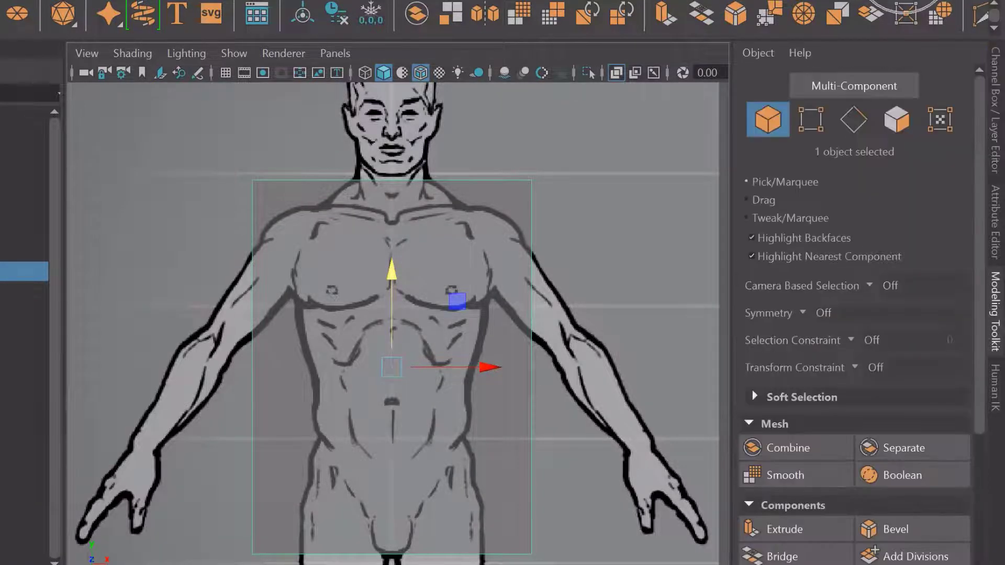
click(811, 122)
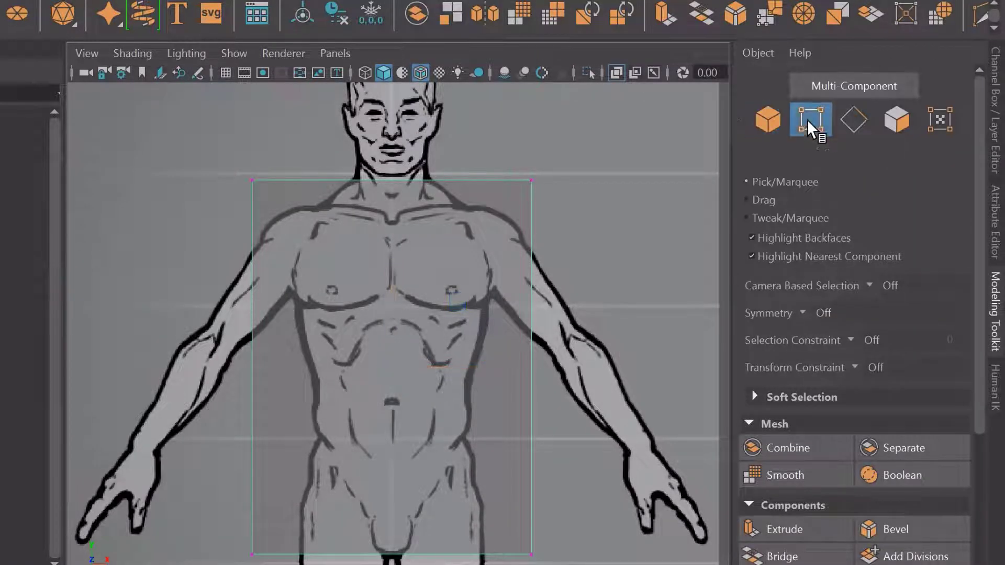
drag(224, 176, 576, 227)
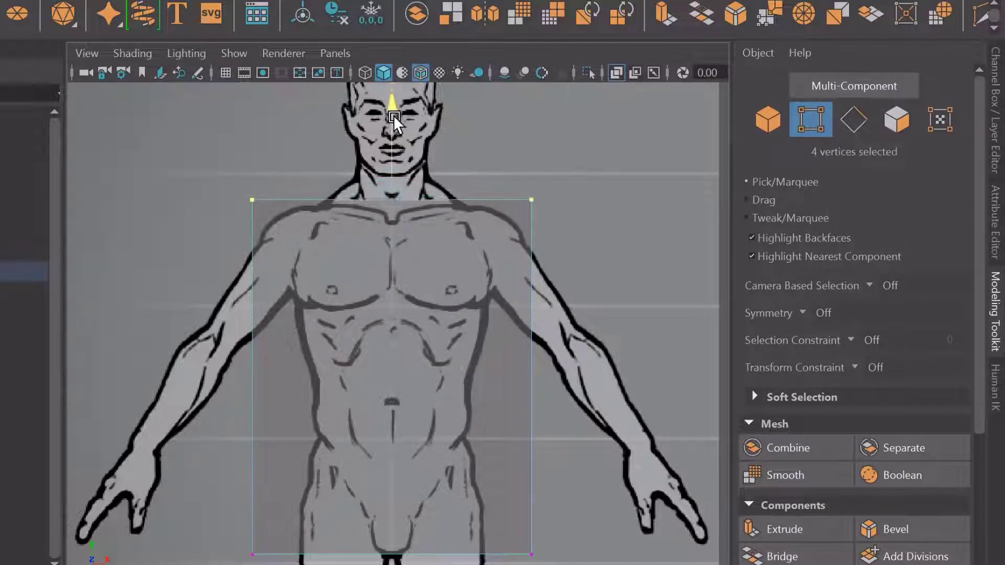
drag(390, 94, 393, 120)
Scale all eight vertices inward on X to match the torso's width
scroll(452, 309, down, 3)
scroll(453, 309, up, 1)
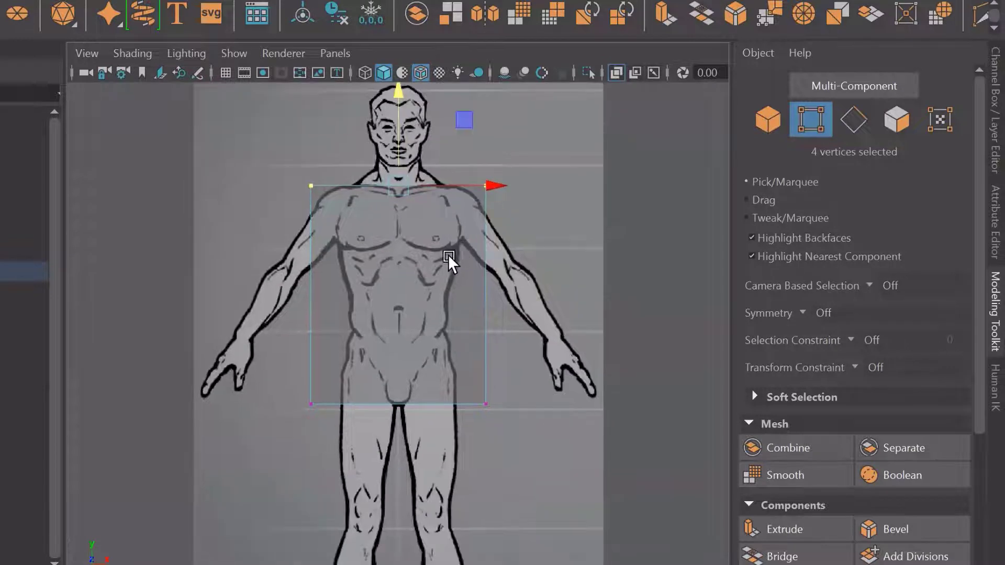
scroll(449, 263, up, 1)
drag(257, 148, 580, 474)
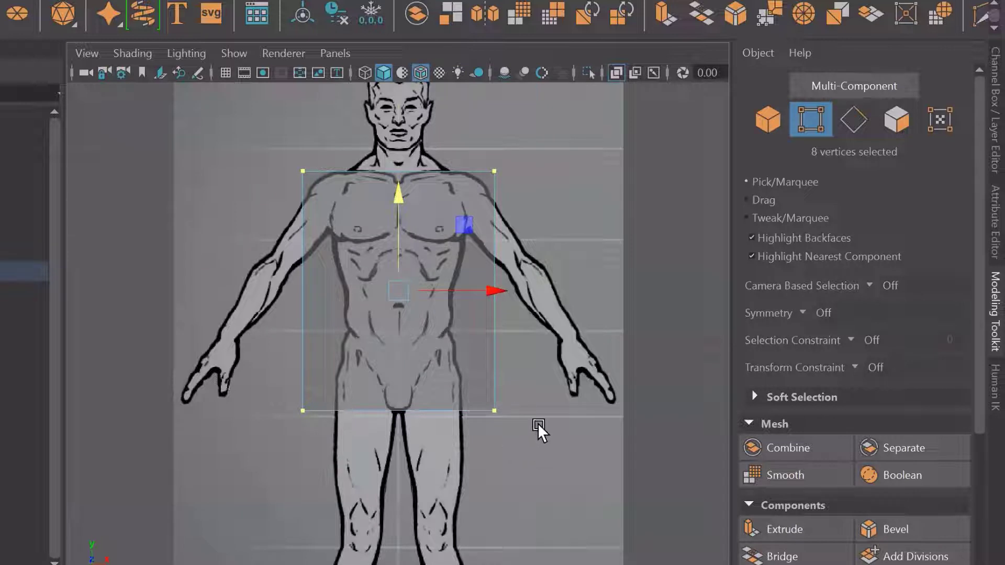
key(r)
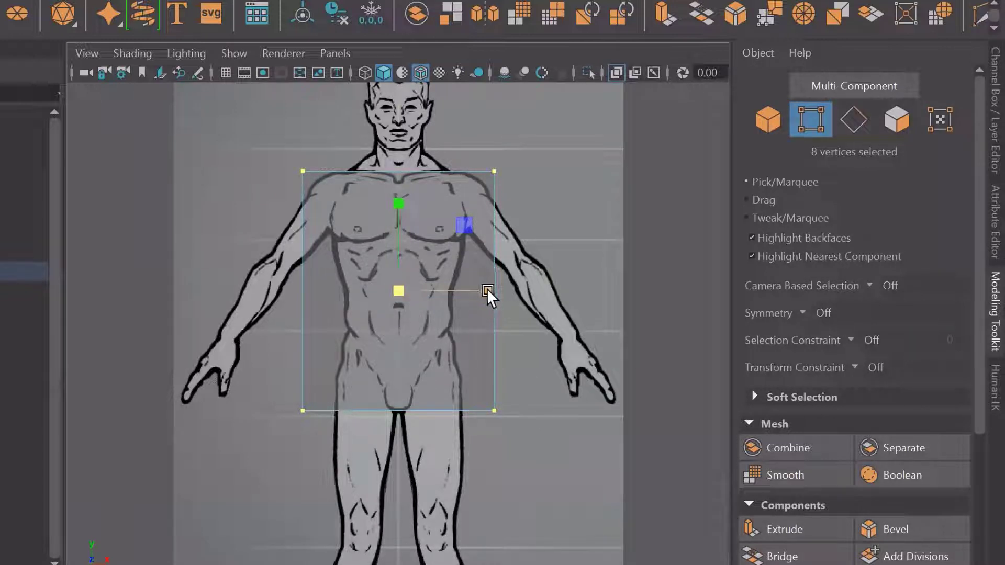
drag(487, 288, 459, 290)
scroll(451, 367, up, 3)
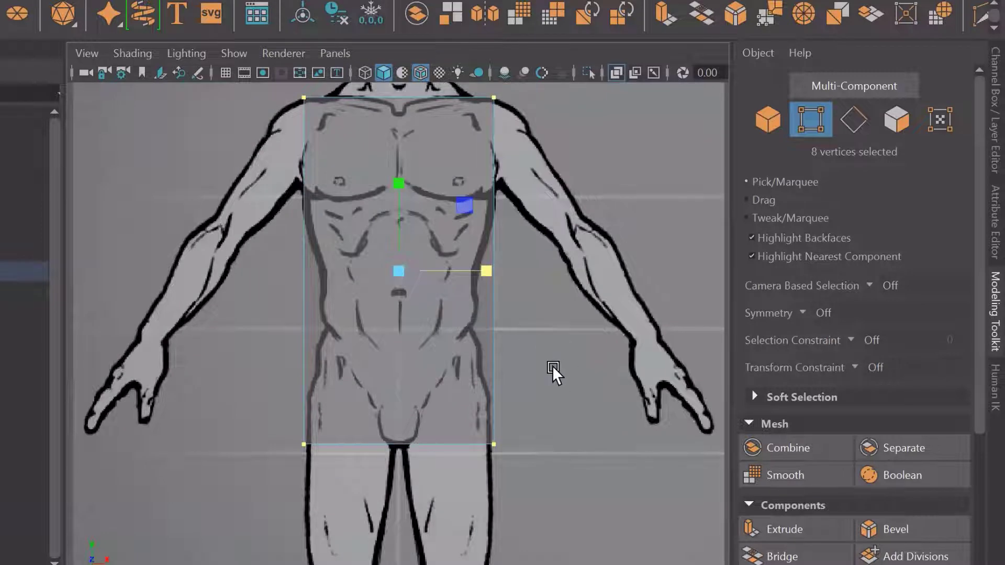
alt+middle_drag(554, 372, 556, 427)
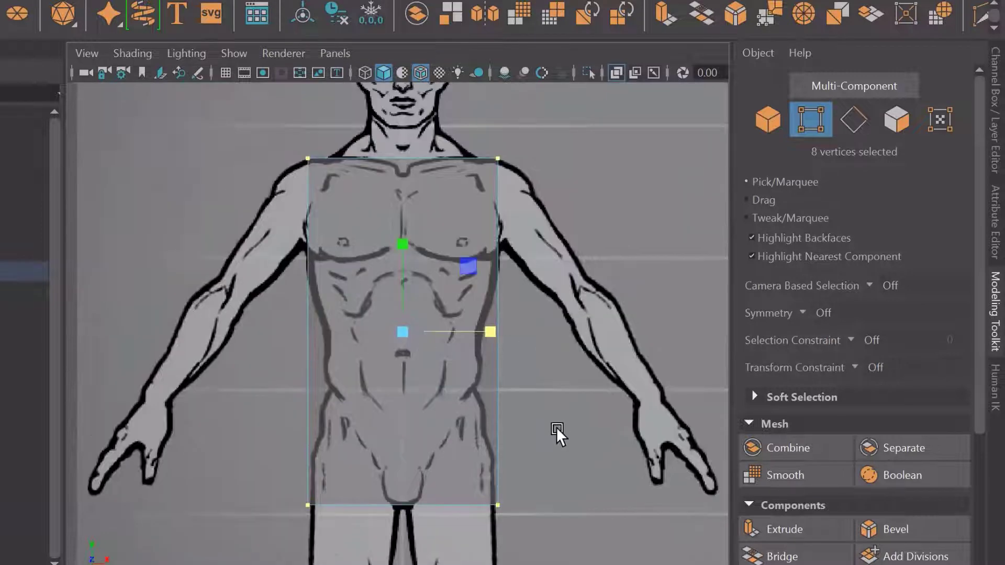
Connect the torso's vertical edges with 3 segments, adding three horizontal edge loops
click(855, 119)
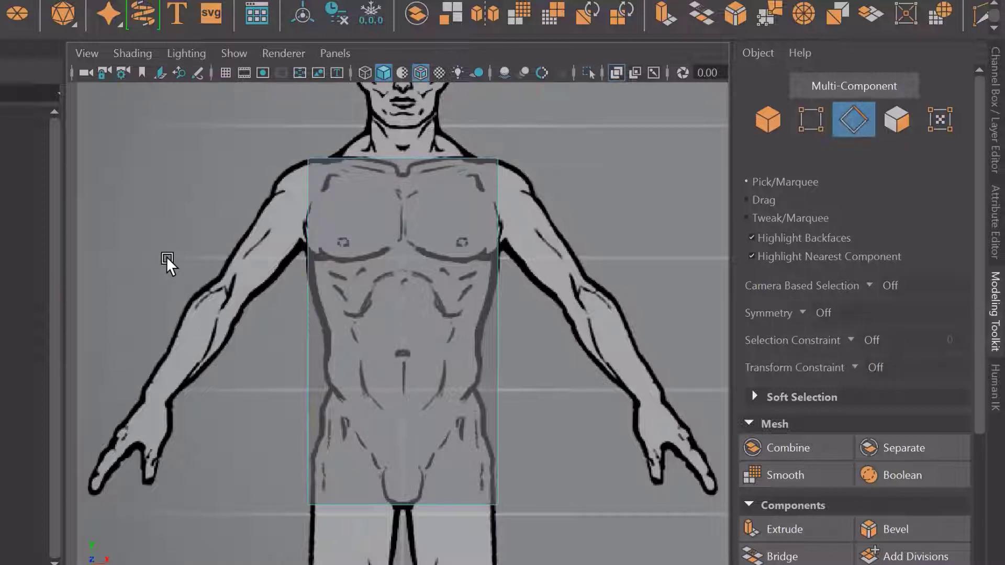
drag(169, 258, 592, 403)
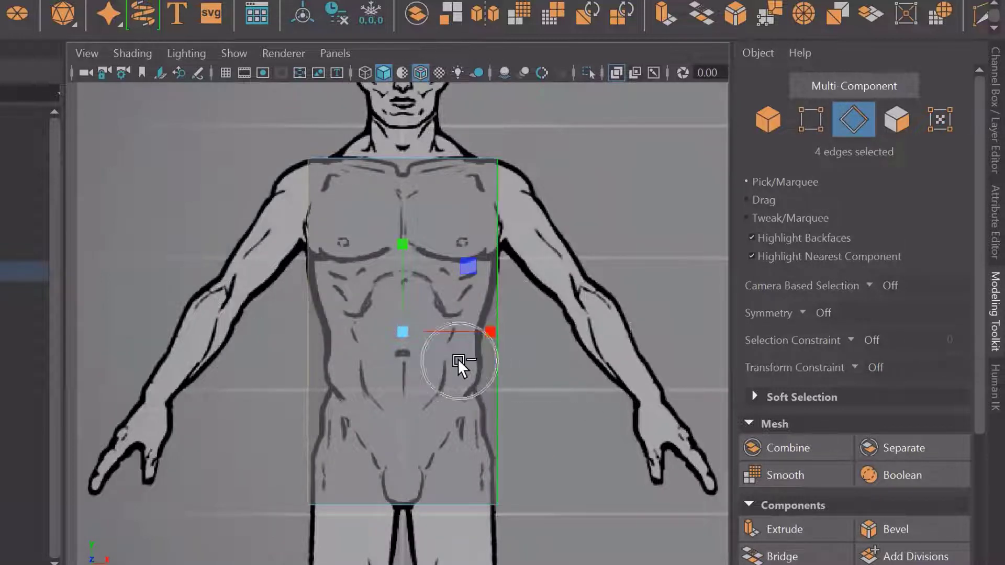
scroll(902, 428, down, 1)
scroll(904, 427, down, 3)
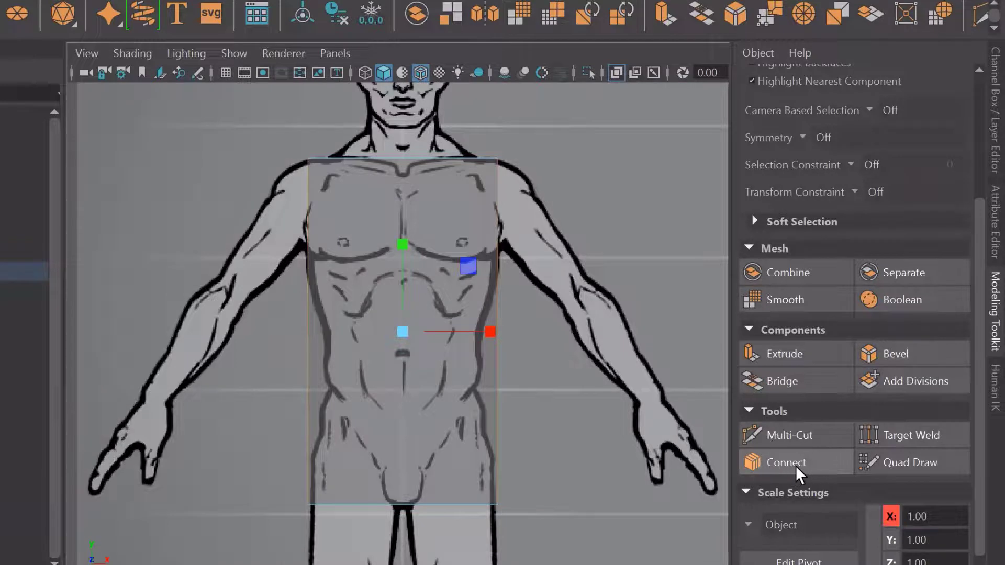
click(811, 461)
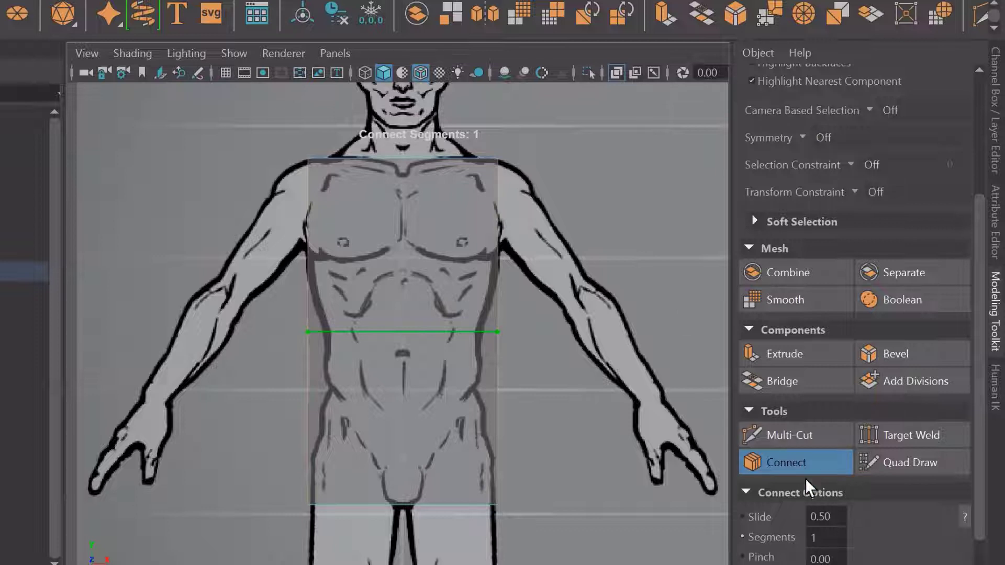
double_click(818, 534)
text(3)
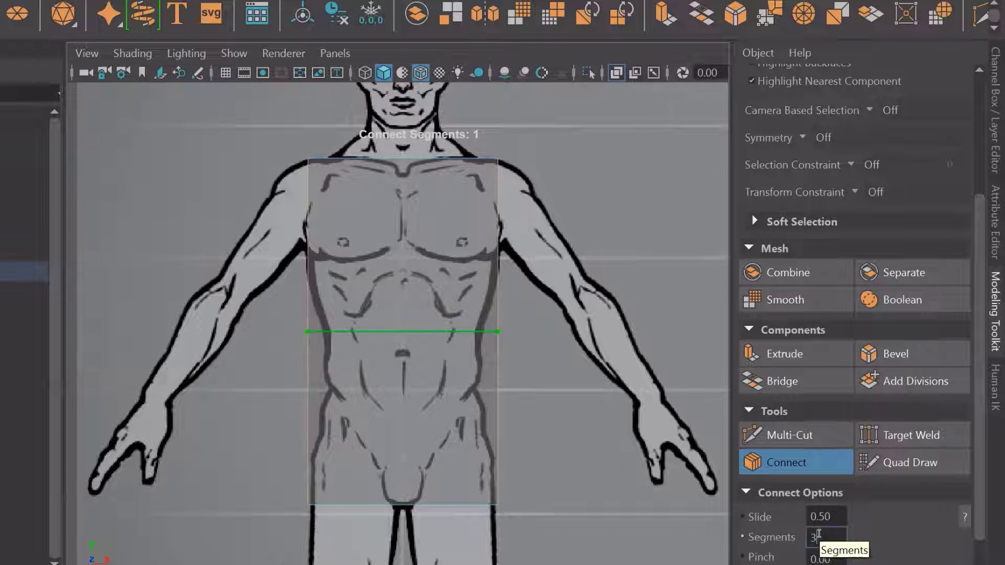
key(Return)
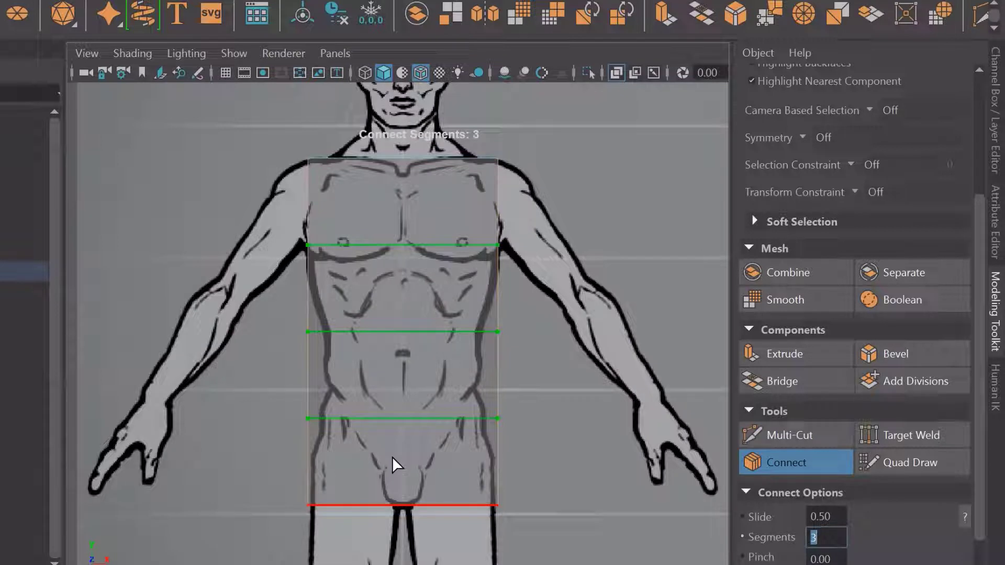
key(w)
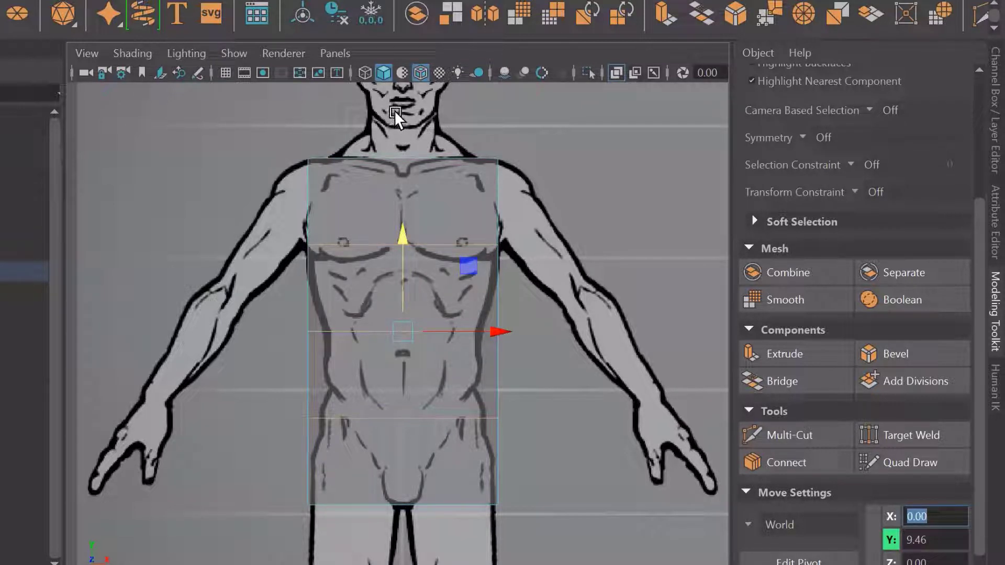
Connect the horizontal edges with 1 segment to add a vertical centre loop
drag(394, 111, 415, 422)
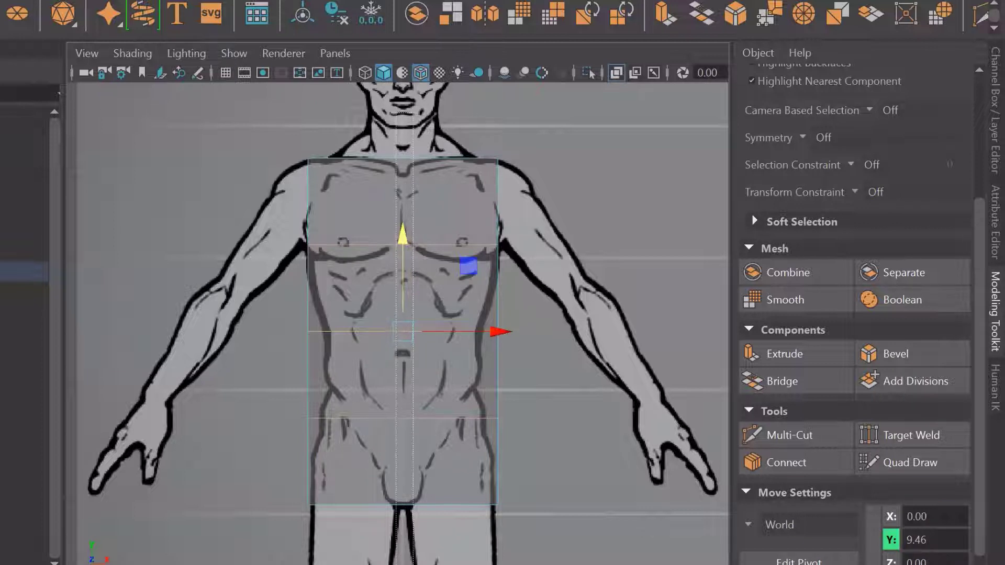
drag(396, 135, 401, 563)
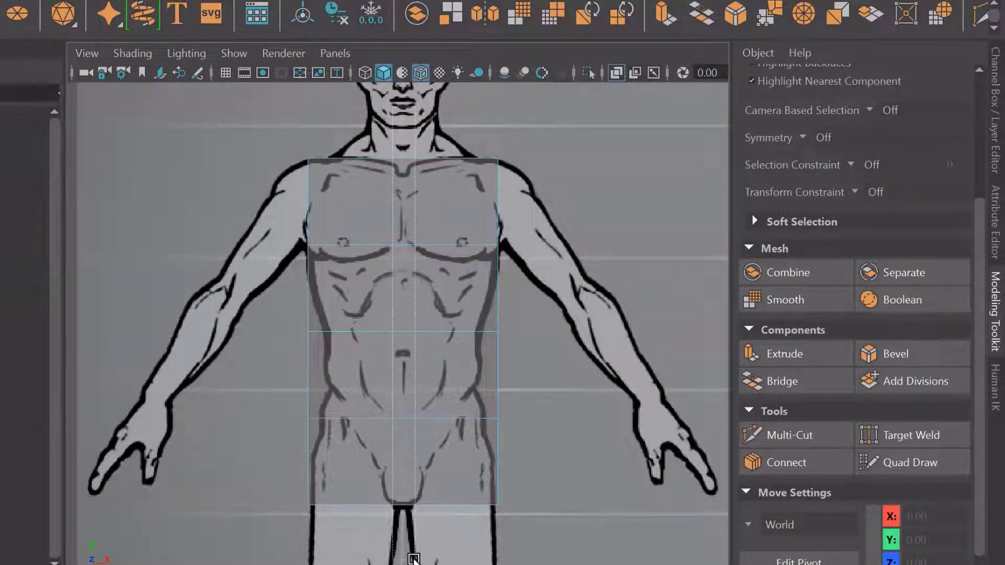
key(w)
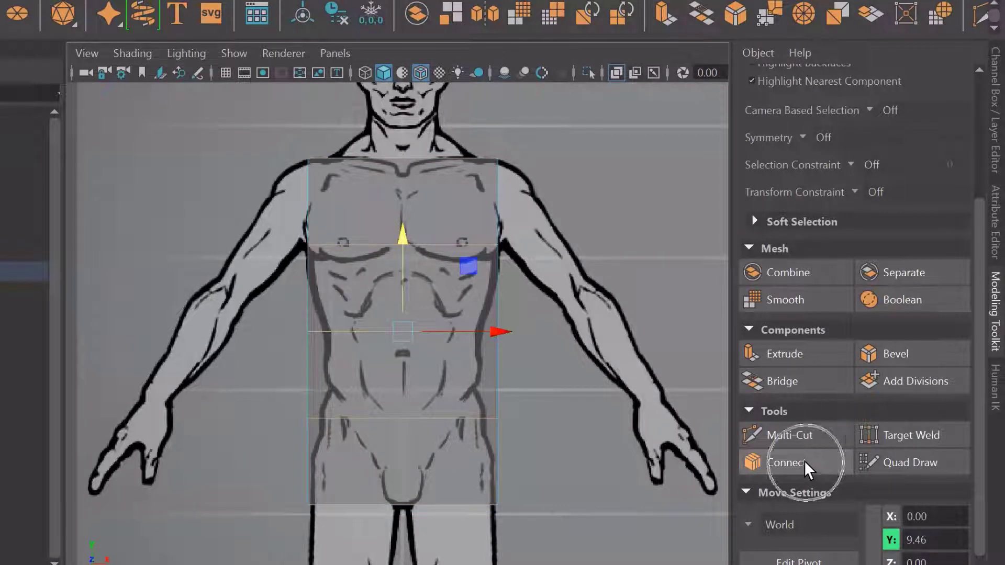
click(804, 461)
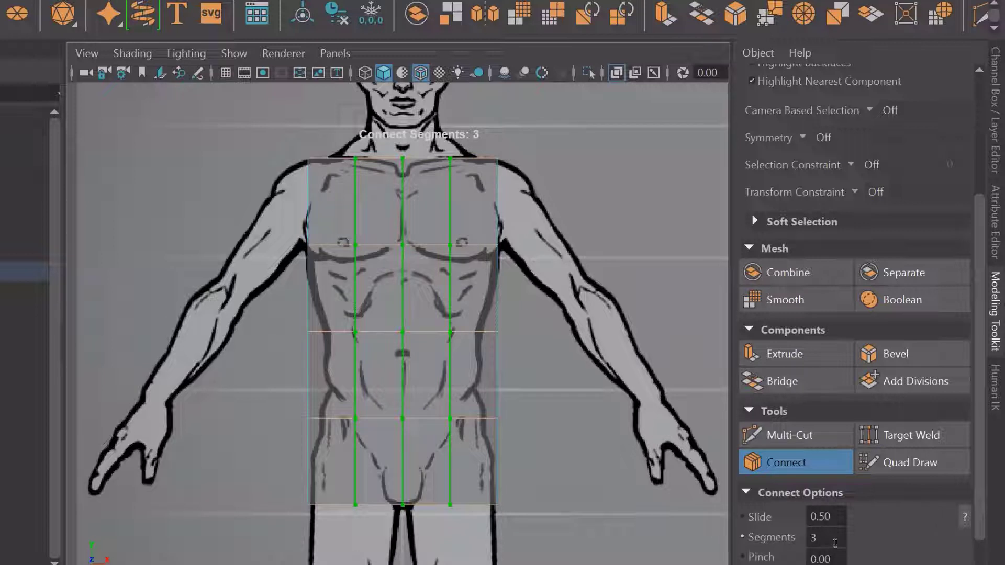
click(836, 543)
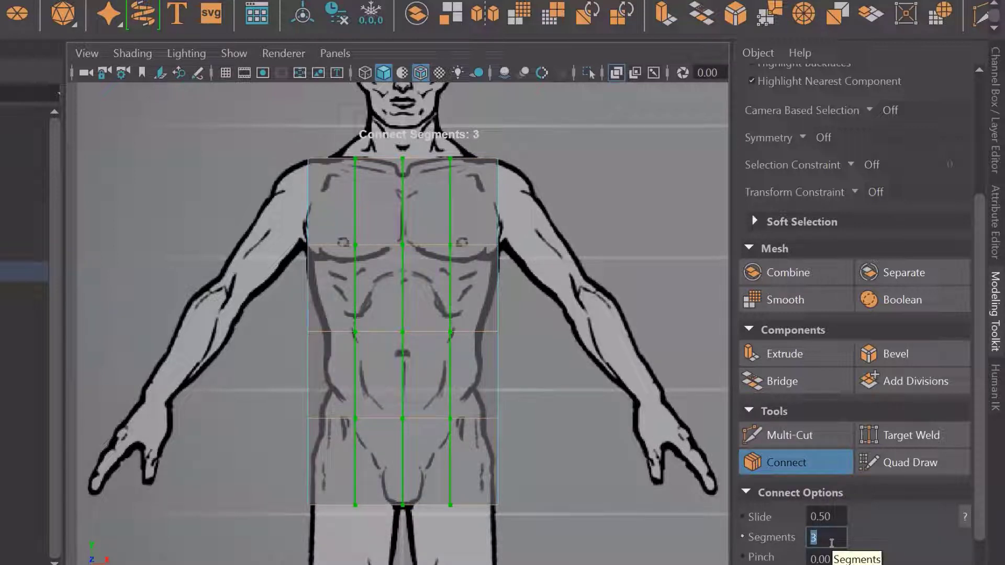
text(1)
key(Return)
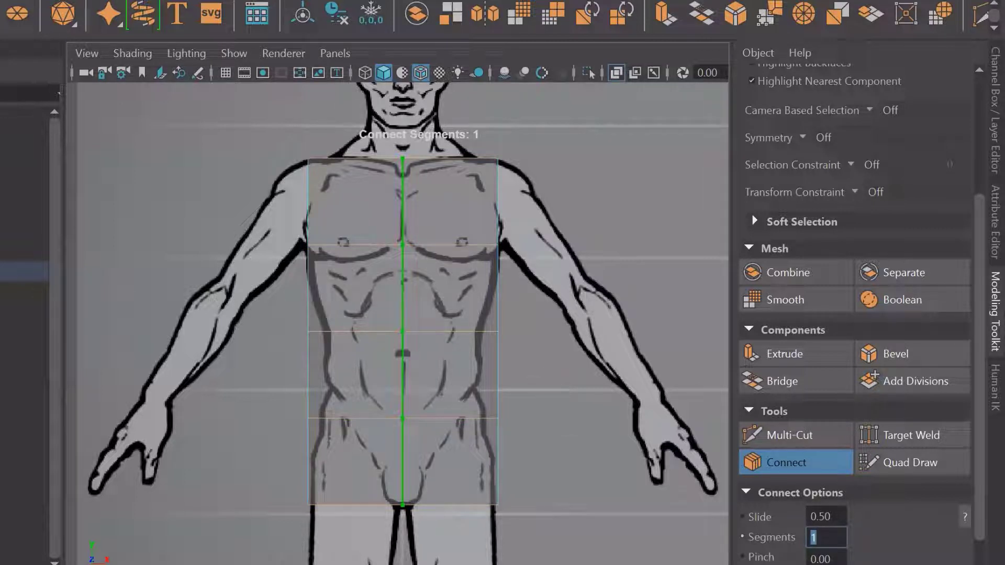
key(w)
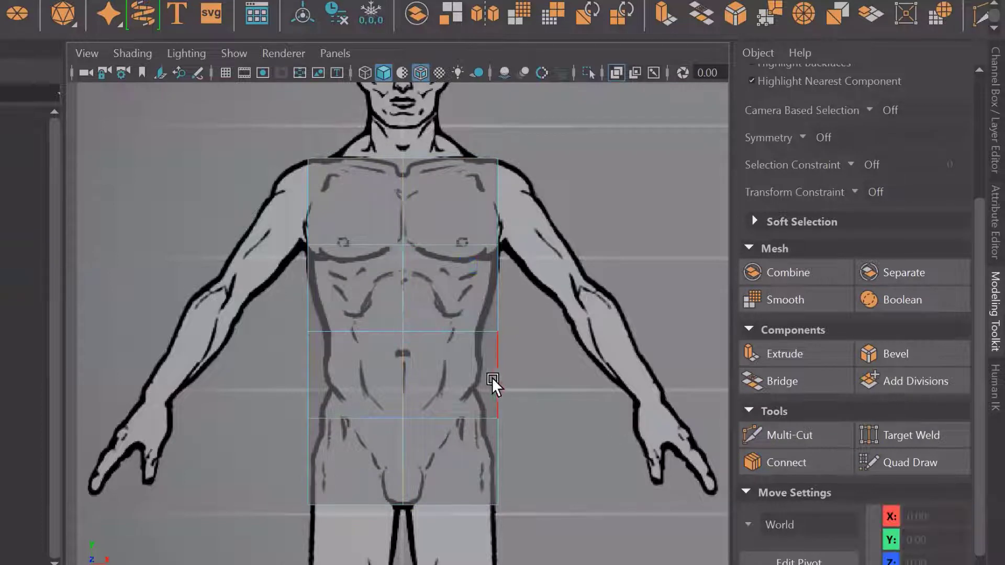
scroll(497, 370, up, 3)
scroll(498, 370, down, 6)
scroll(497, 369, up, 2)
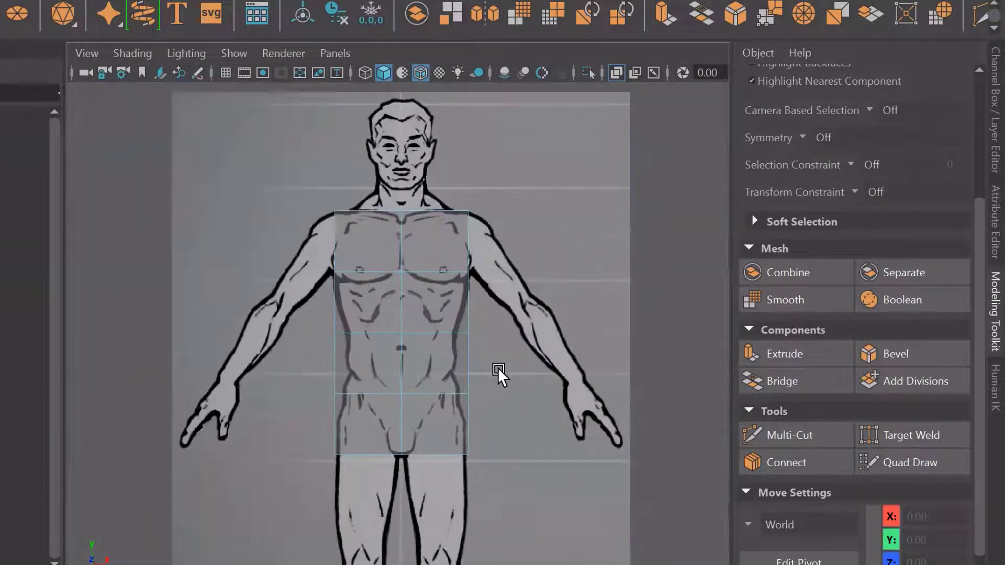
scroll(498, 367, up, 1)
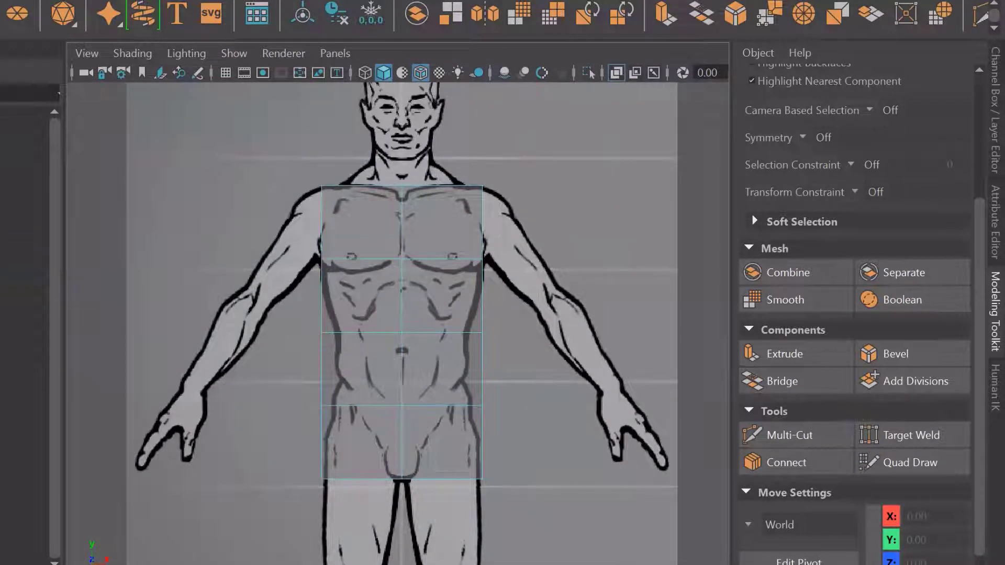
scroll(422, 286, up, 1)
scroll(422, 287, up, 1)
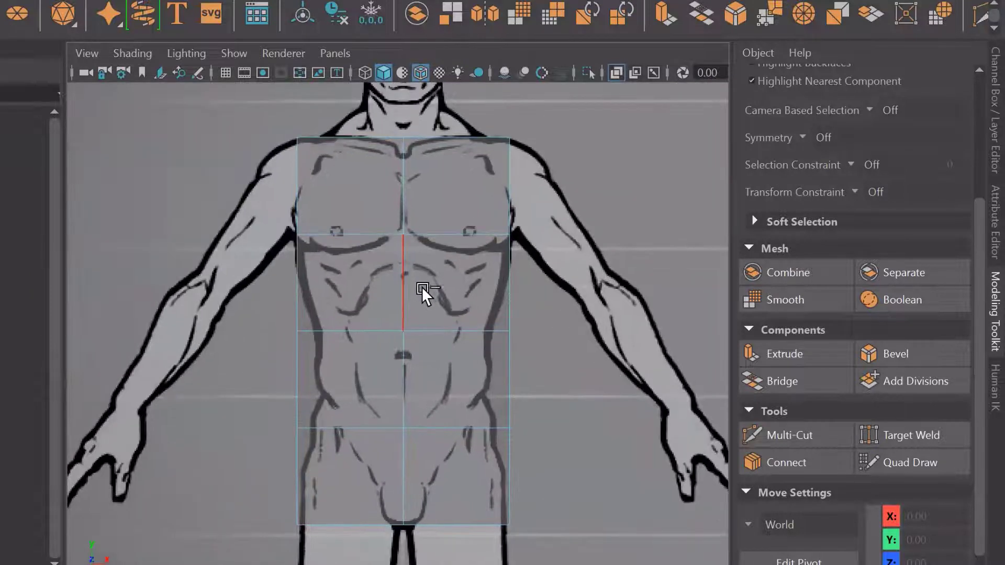
scroll(903, 292, up, 5)
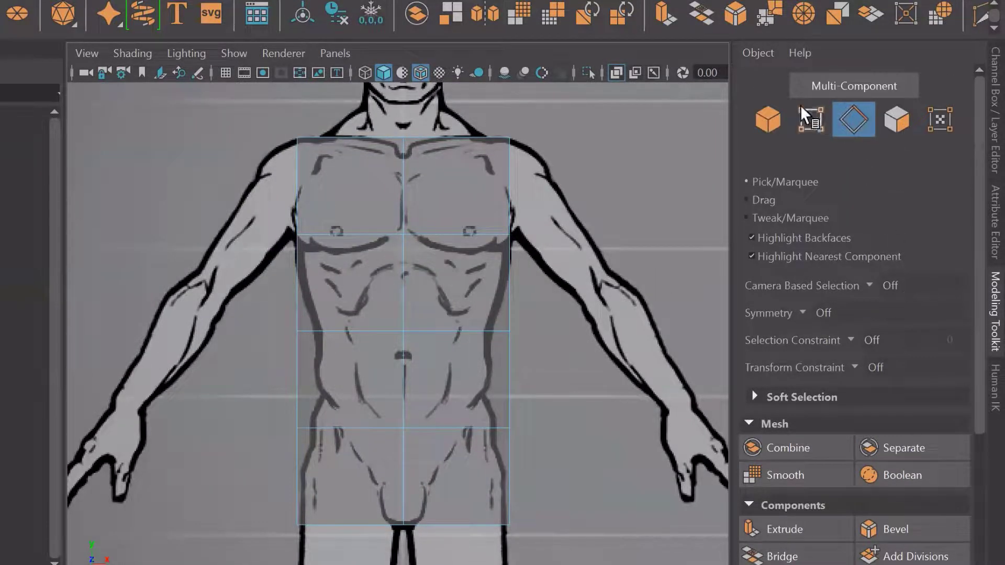
Lower the chest vertex row to the pectorals and widen it along X
click(799, 104)
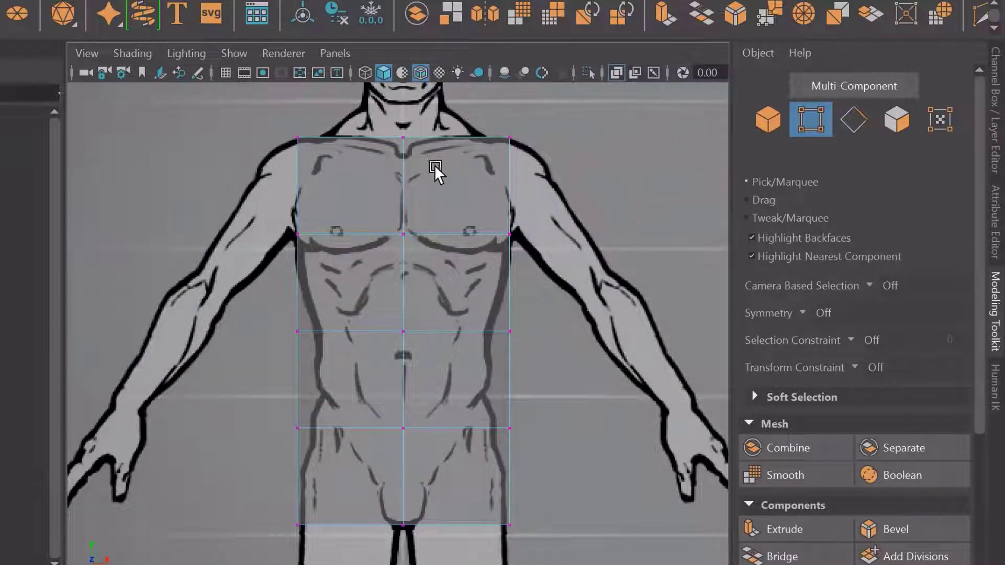
scroll(438, 307, down, 3)
scroll(441, 334, up, 1)
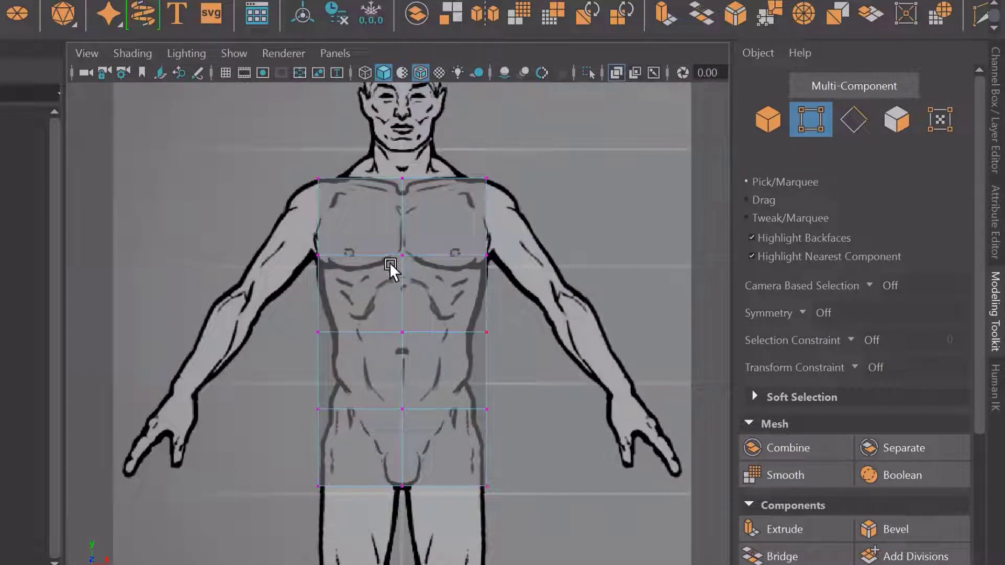
click(815, 115)
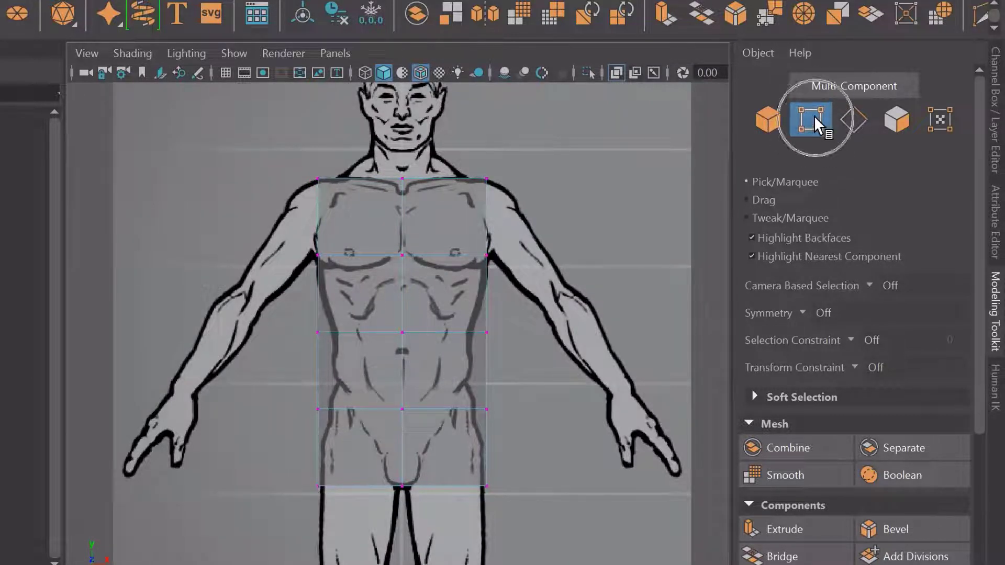
scroll(457, 279, up, 2)
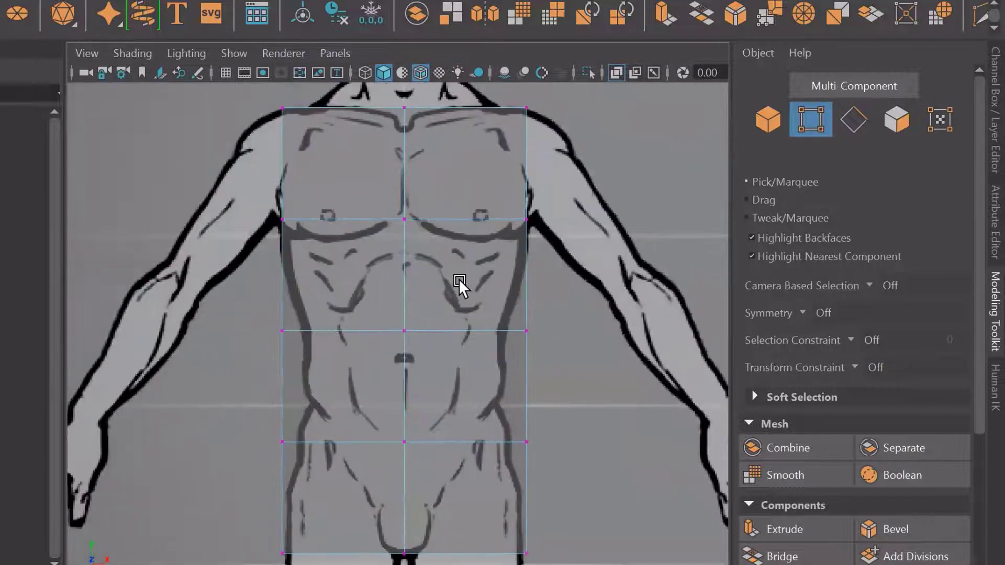
drag(228, 182, 628, 265)
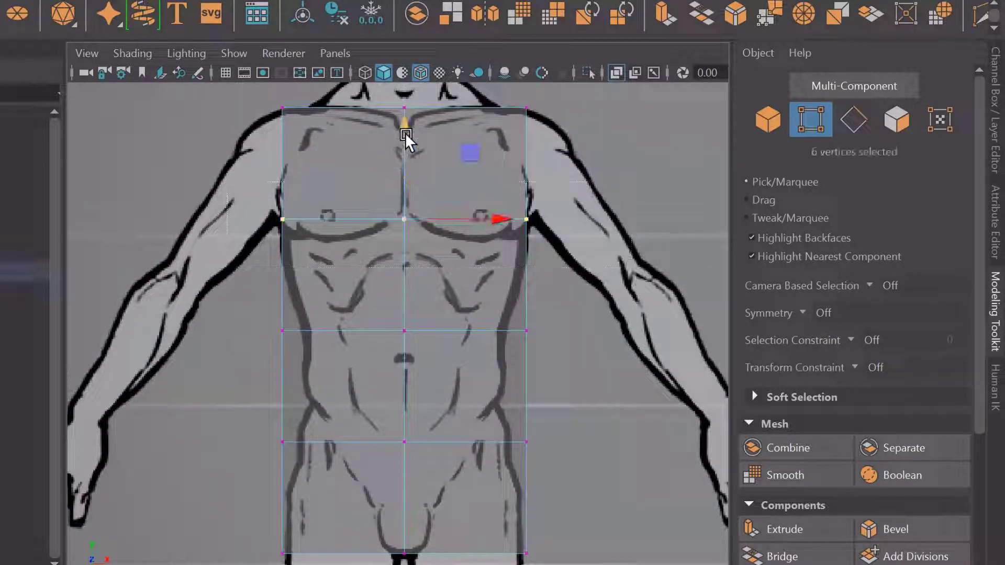
mouse_move(405, 133)
mouse_down()
mouse_move(409, 149)
mouse_move(417, 129)
mouse_up()
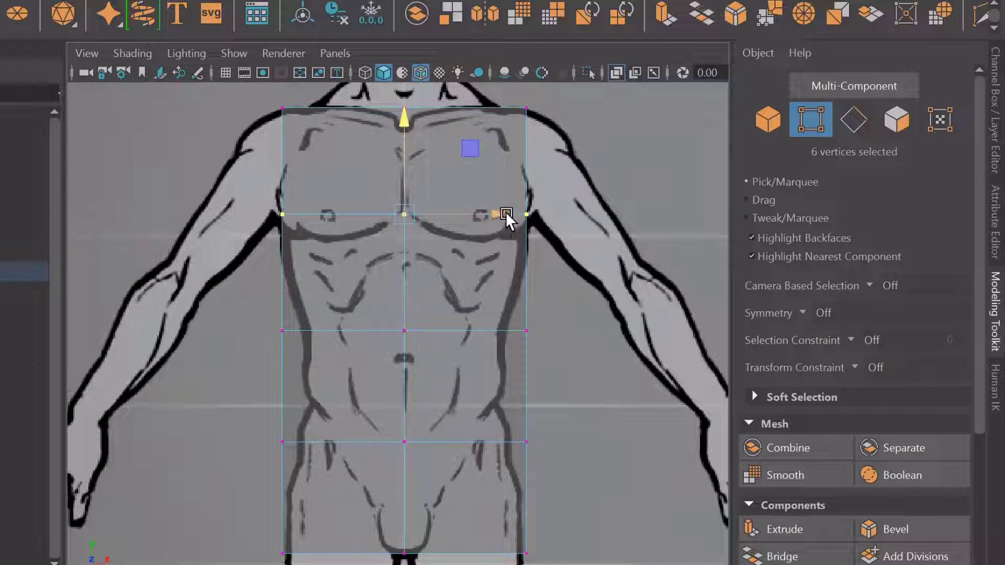
click(506, 211)
drag(495, 211, 497, 212)
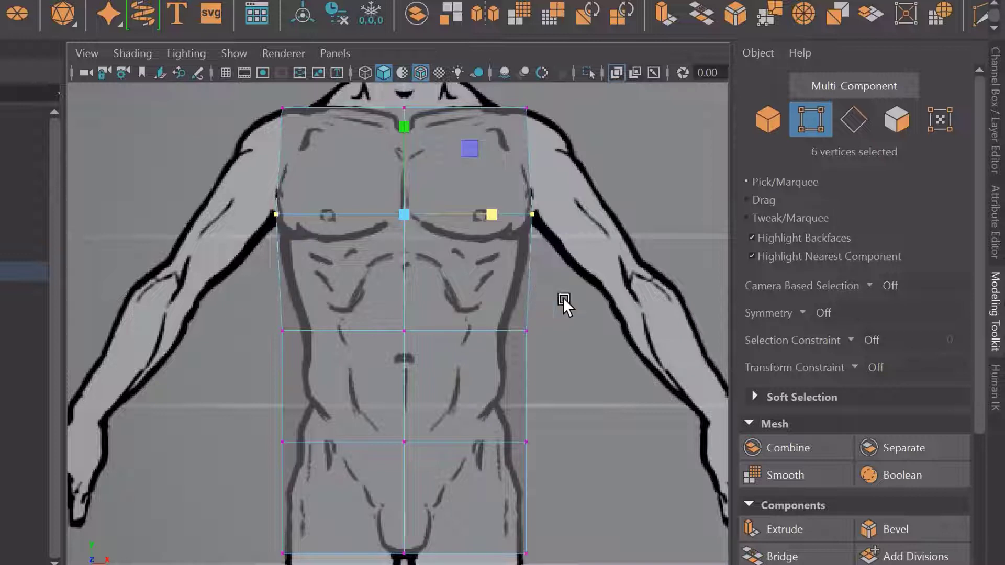
Raise the waist vertex row slightly and scale it inward on X
drag(287, 294, 600, 369)
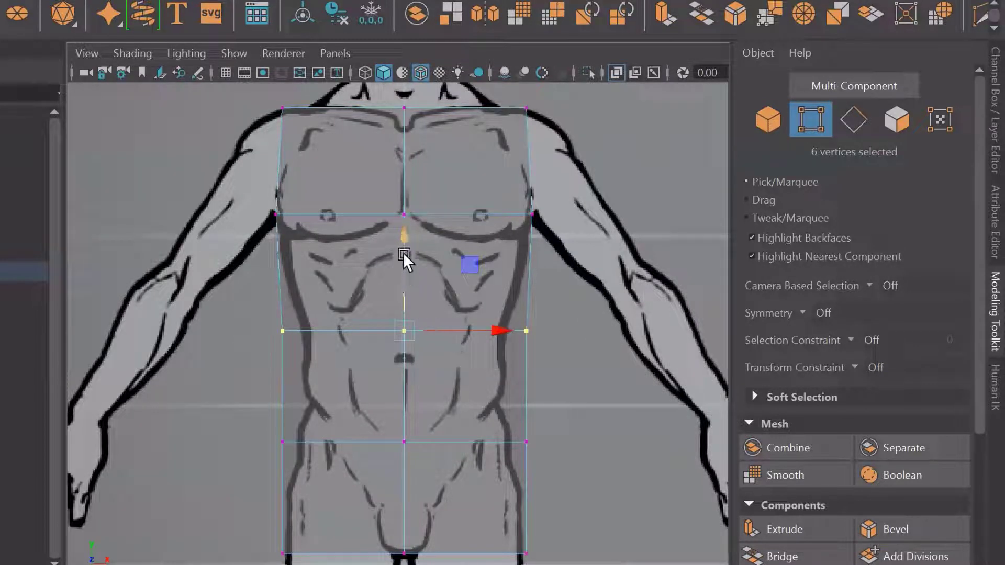
drag(403, 252, 406, 231)
key(r)
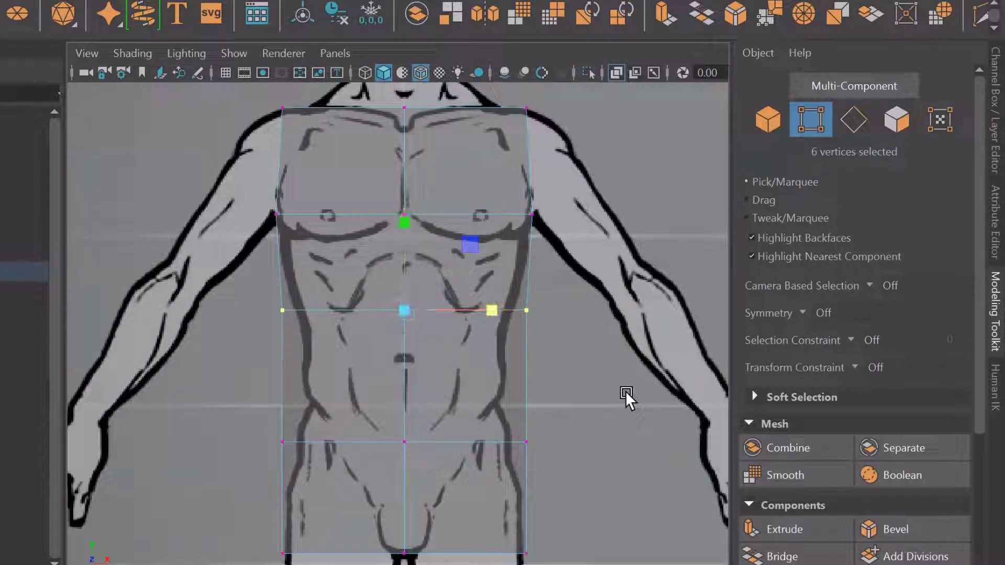
drag(494, 307, 480, 309)
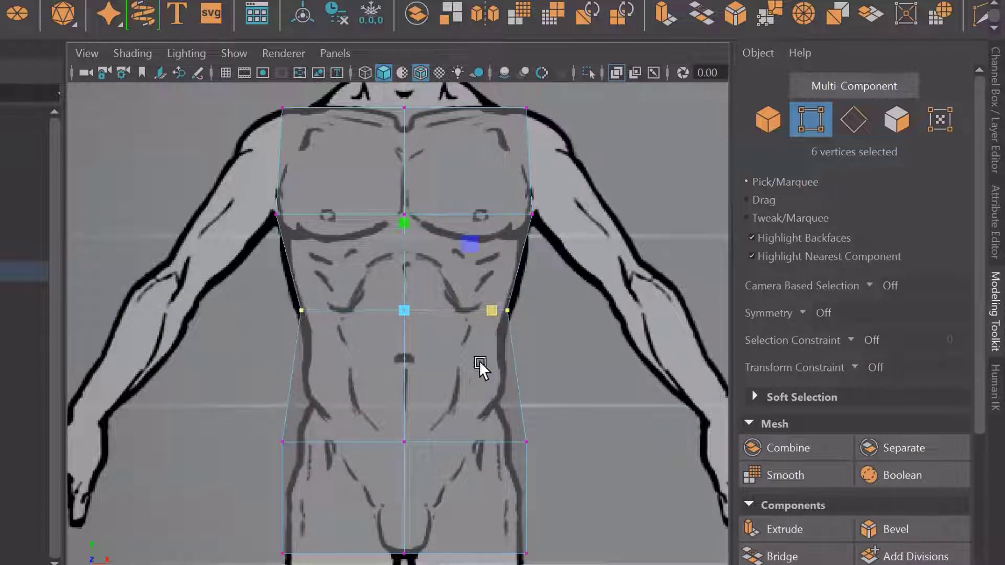
alt+middle_drag(572, 456, 562, 372)
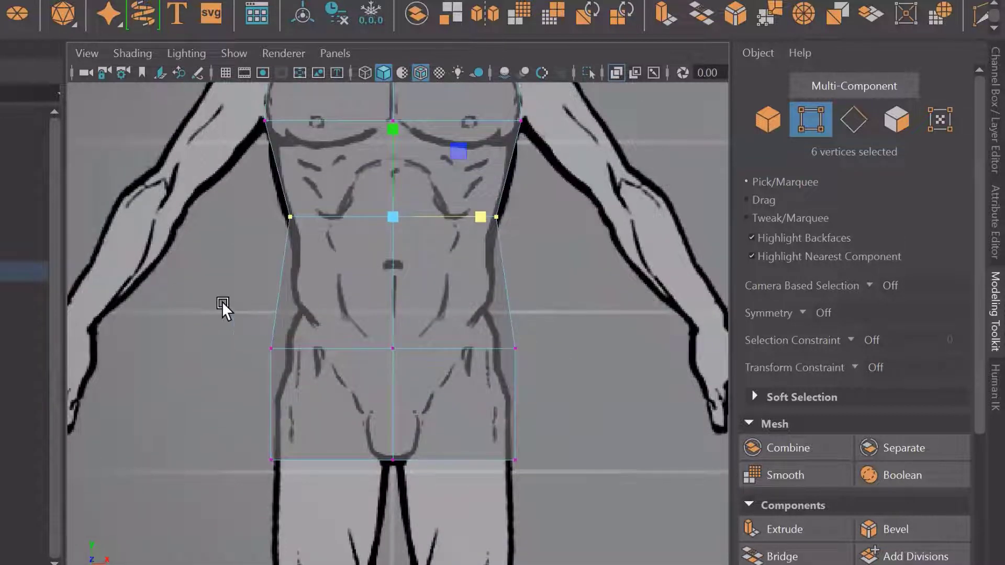
Raise the hip vertex row to the waist and pull it inward on X
drag(222, 301, 579, 385)
key(w)
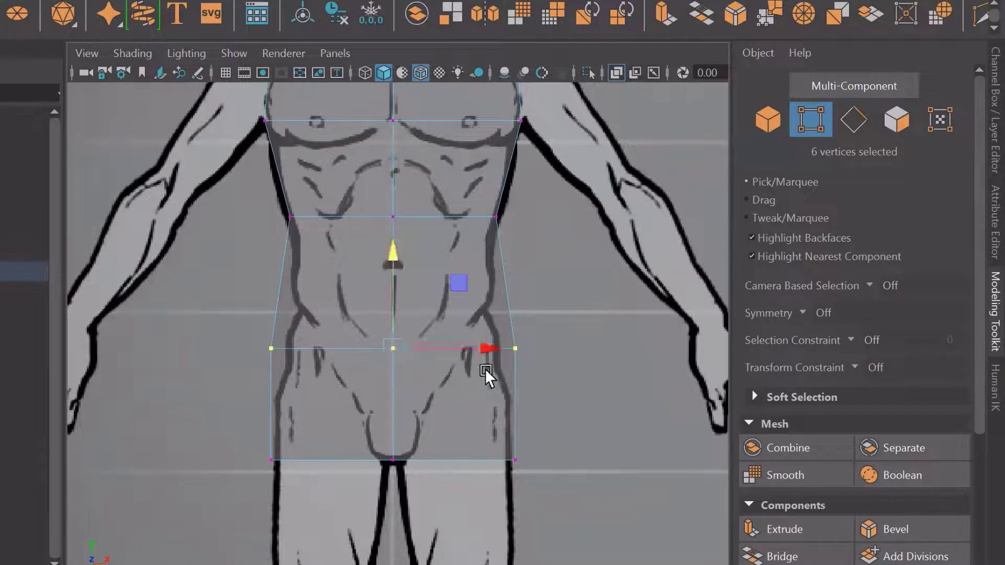
drag(394, 264, 402, 224)
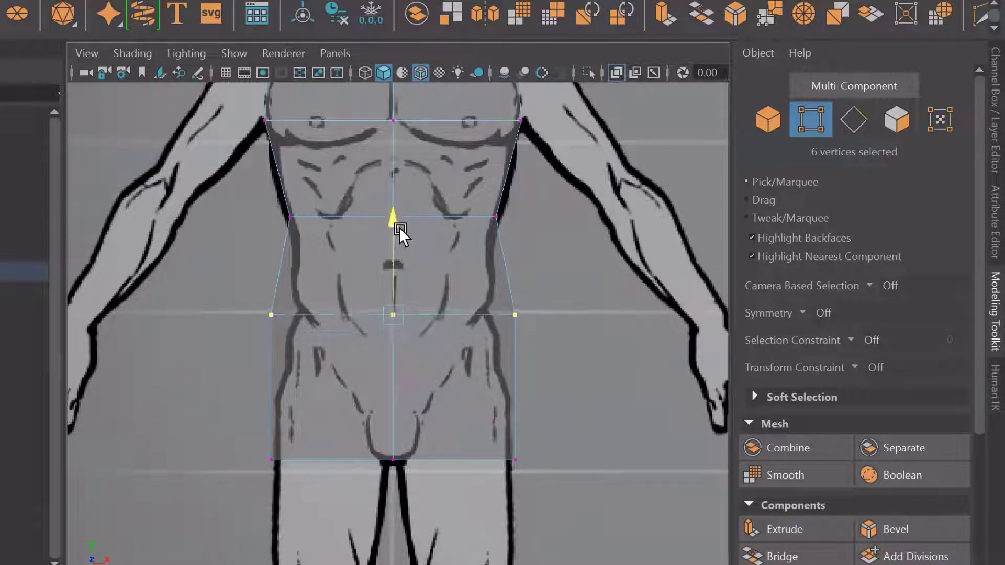
key(r)
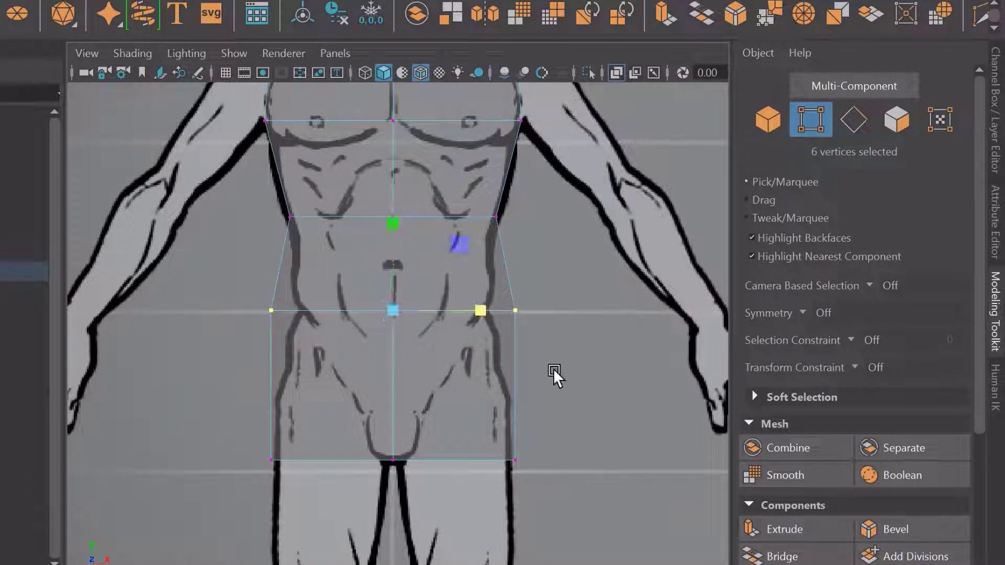
drag(481, 312, 462, 315)
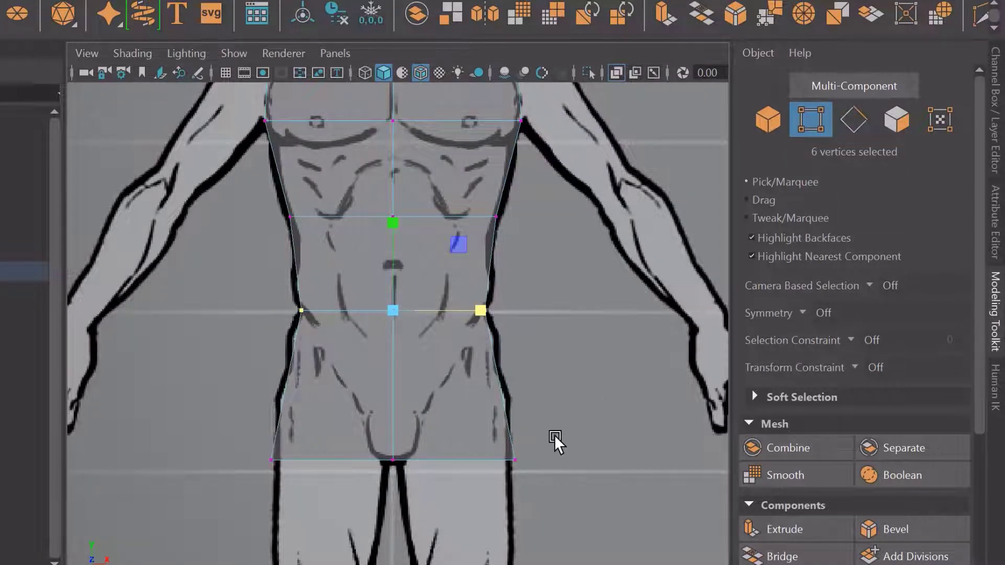
Scale the torso's bottom vertices in toward the centre, forming a narrow crotch point
alt+middle_drag(555, 442, 551, 363)
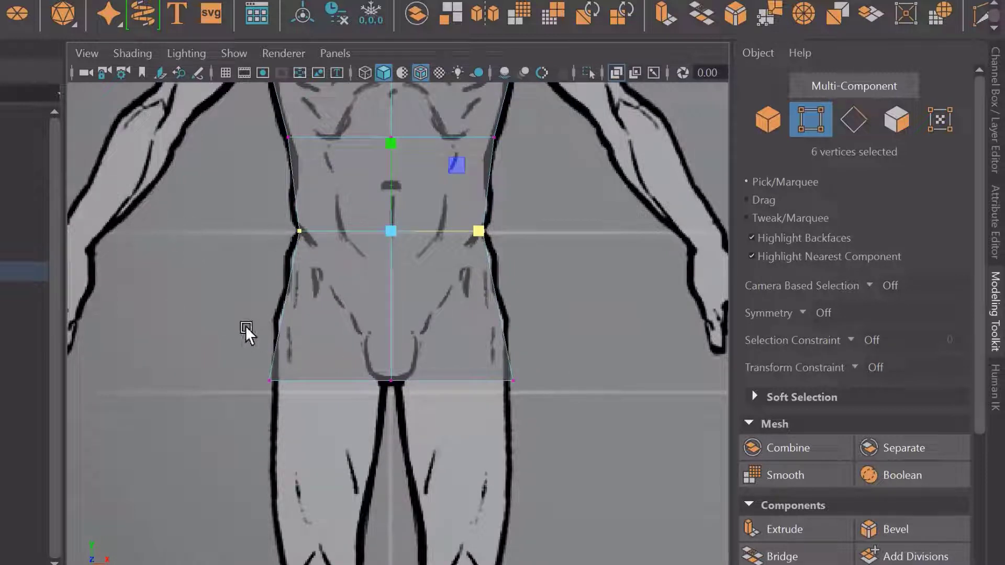
drag(239, 361, 341, 480)
shift+drag(575, 318, 454, 440)
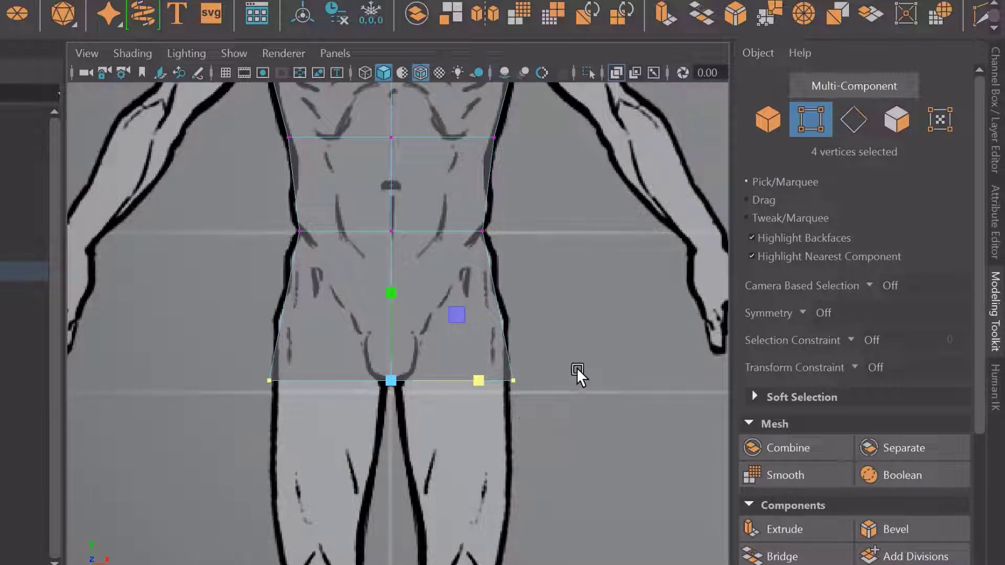
key(w)
drag(386, 286, 373, 182)
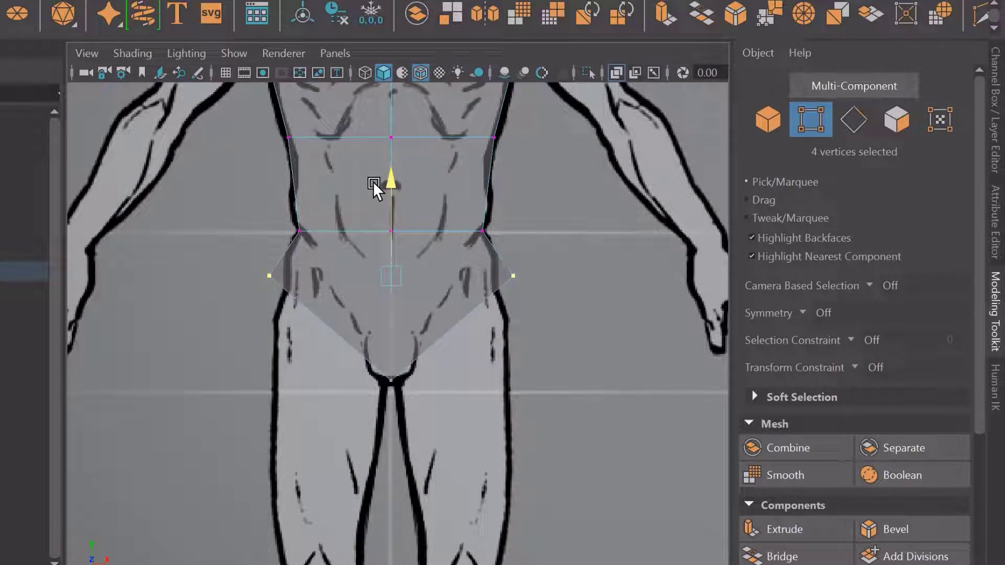
key(ctrl+z)
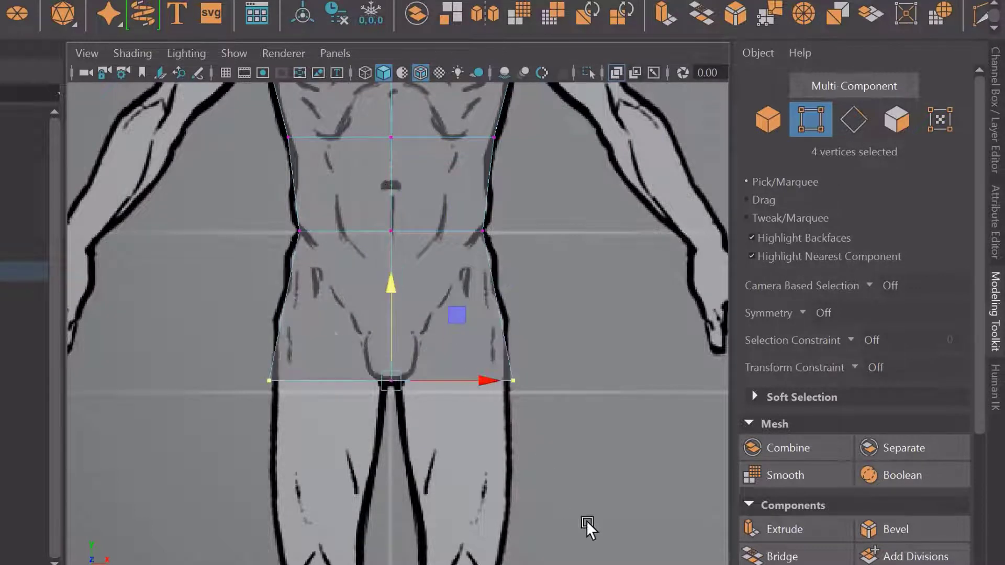
key(r)
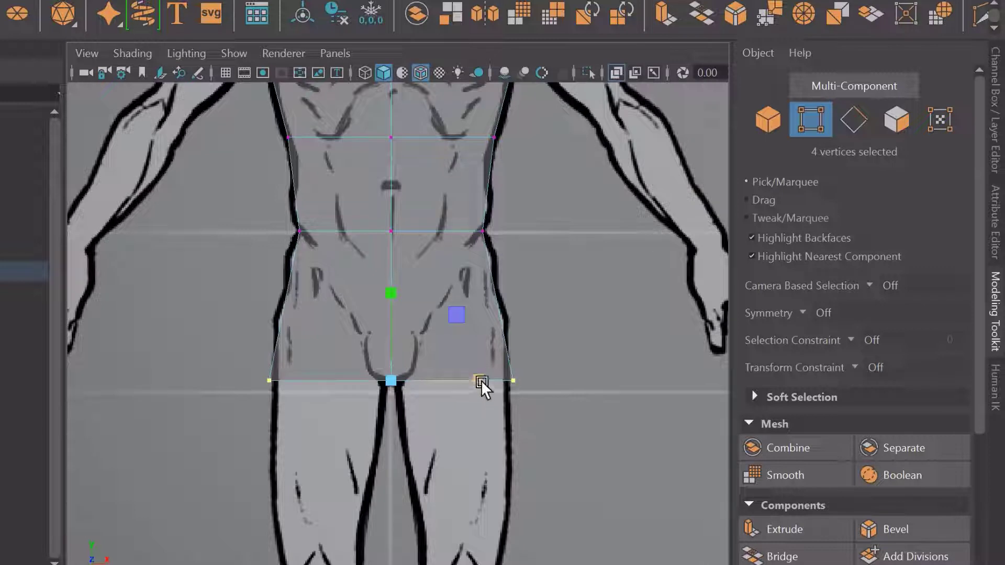
drag(481, 380, 404, 378)
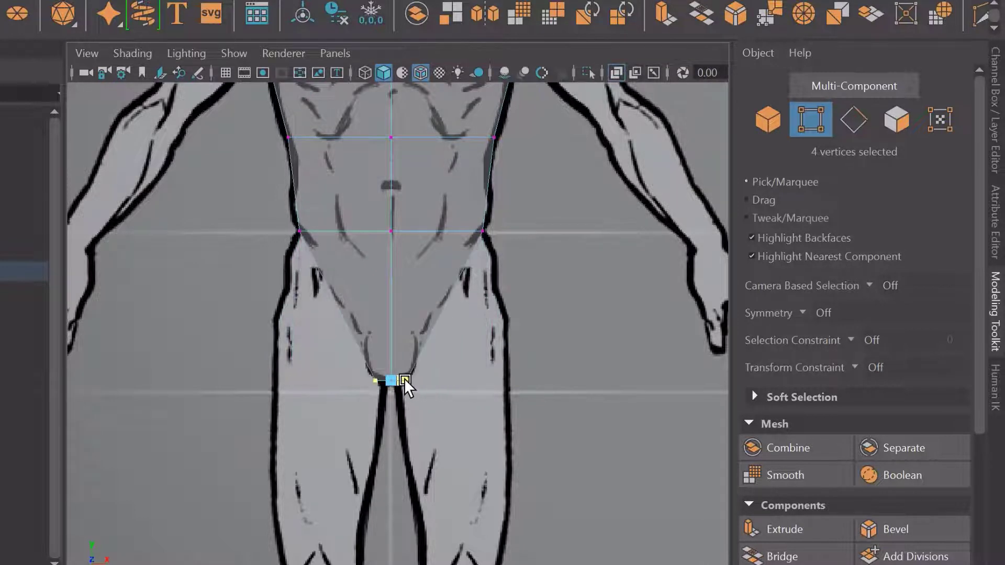
click(533, 460)
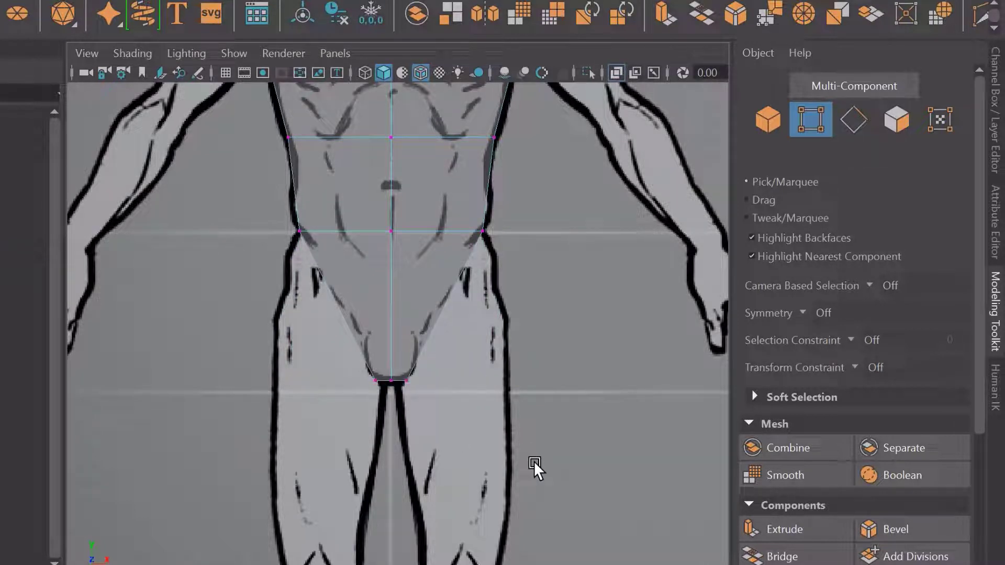
click(426, 375)
scroll(432, 380, up, 2)
scroll(434, 378, up, 2)
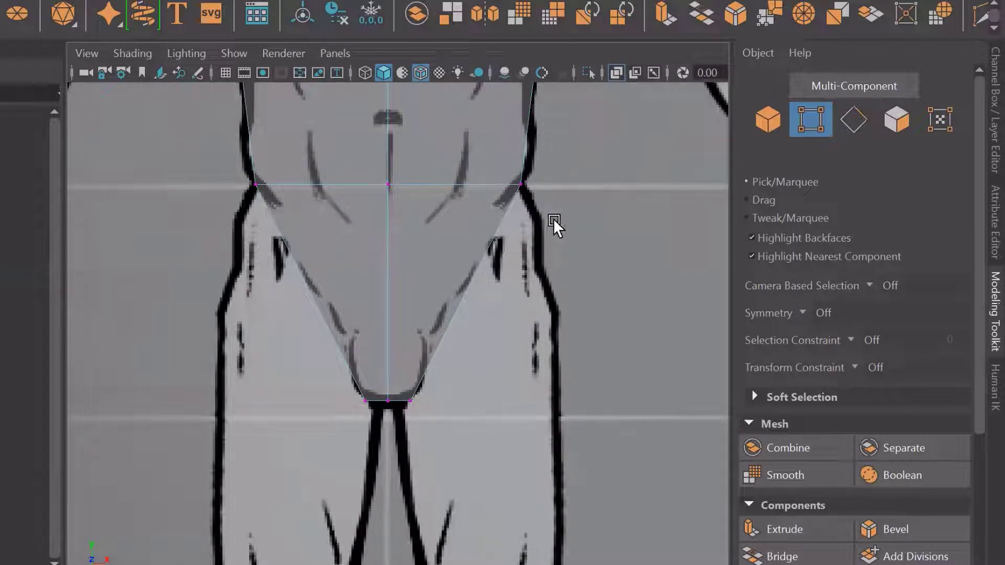
key(space)
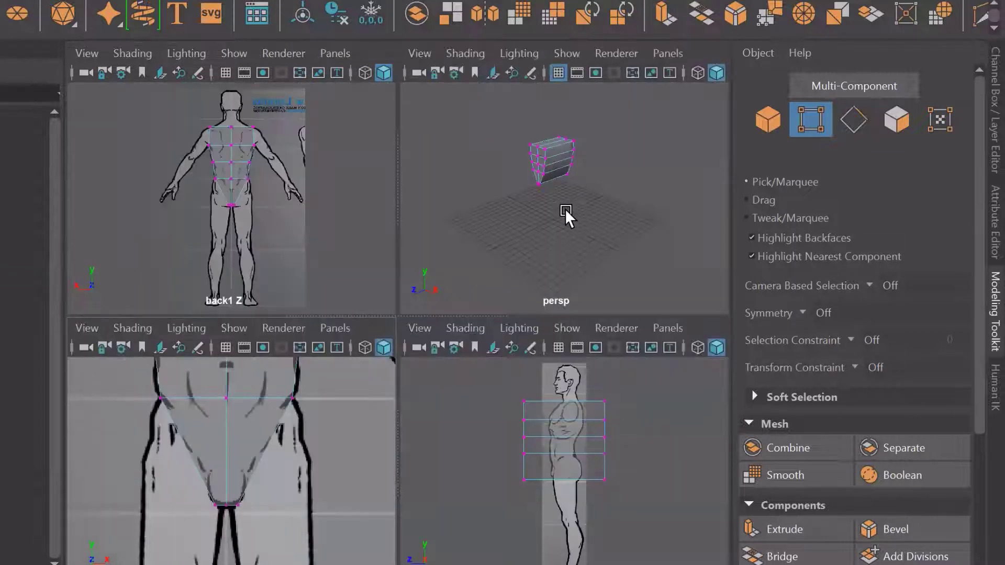
key(space)
key(space)
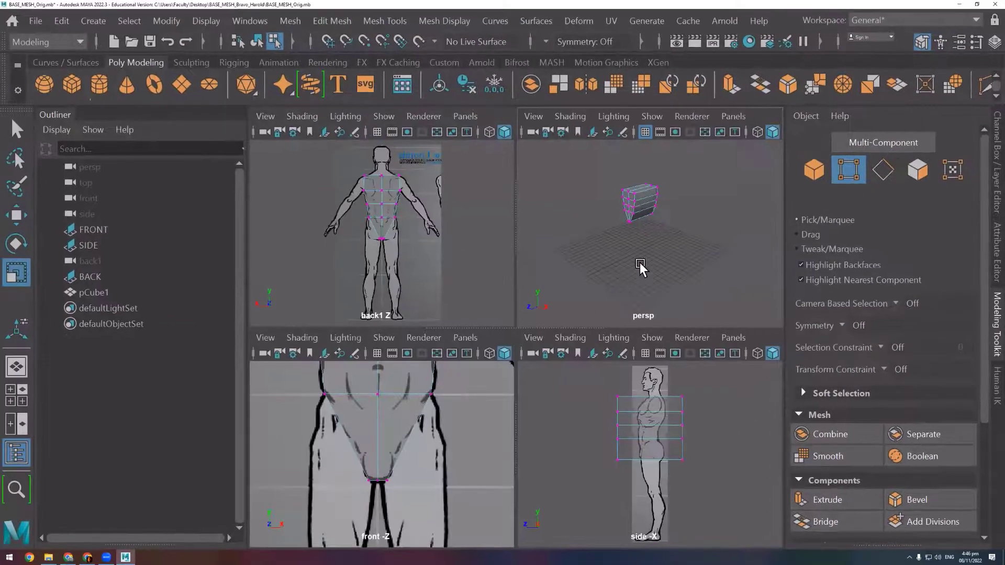
alt+right_drag(640, 267, 656, 304)
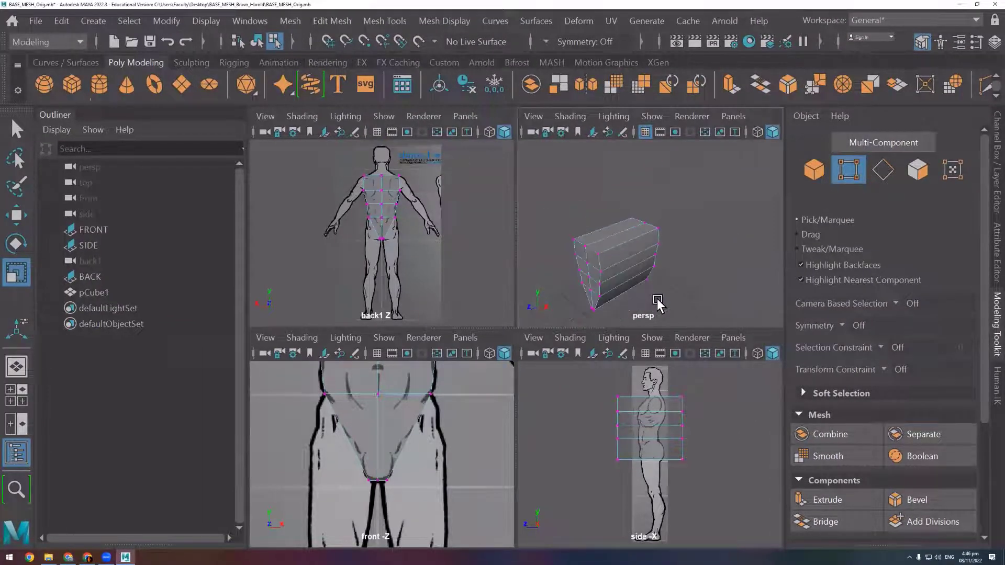
alt+middle_drag(657, 304, 678, 246)
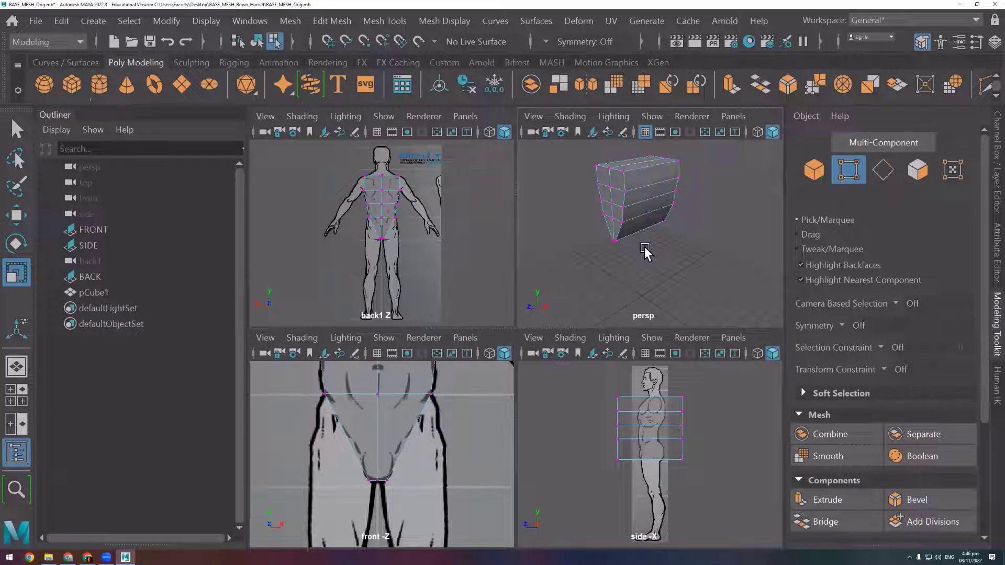
key(space)
alt+middle_drag(673, 258, 658, 408)
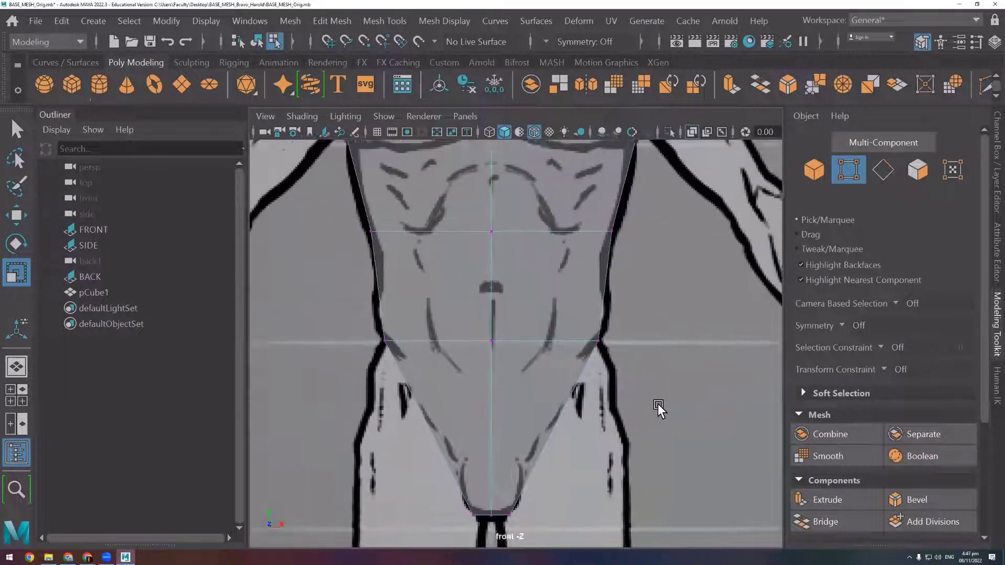
scroll(658, 408, down, 5)
scroll(651, 393, up, 2)
scroll(622, 375, up, 2)
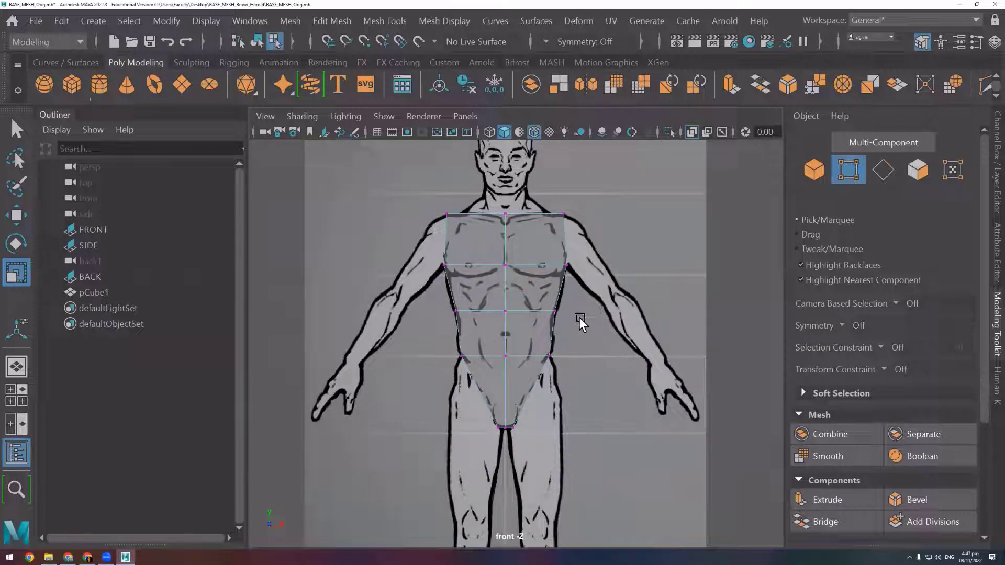
Scale the top row of shoulder vertices inward on X toward the neck, then deselect
drag(391, 186, 608, 244)
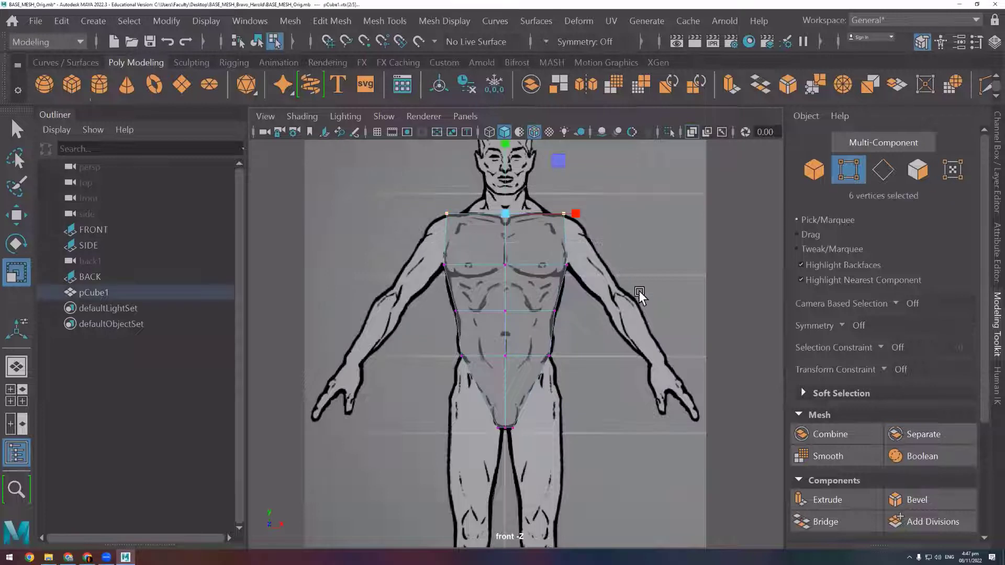
drag(577, 213, 554, 220)
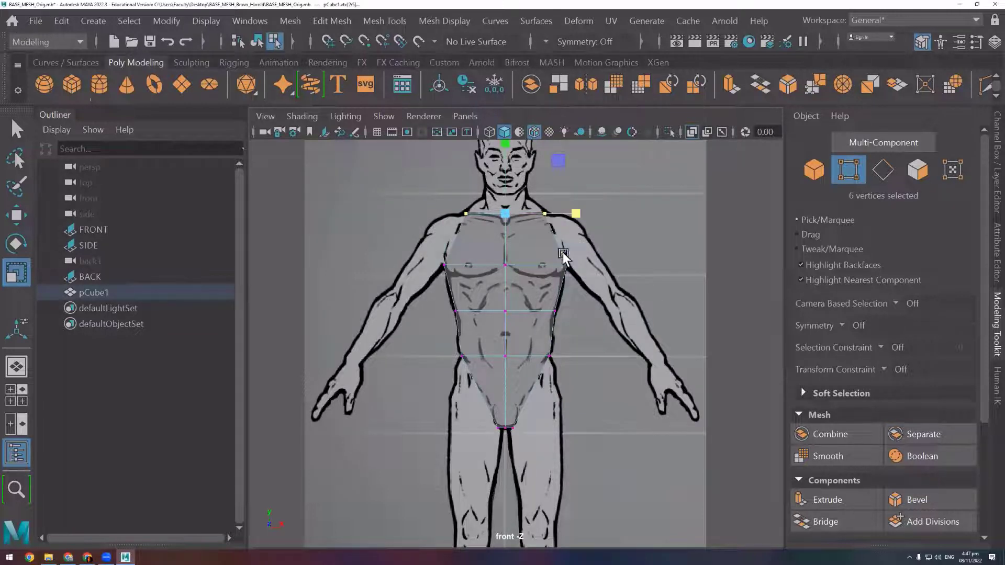
click(633, 337)
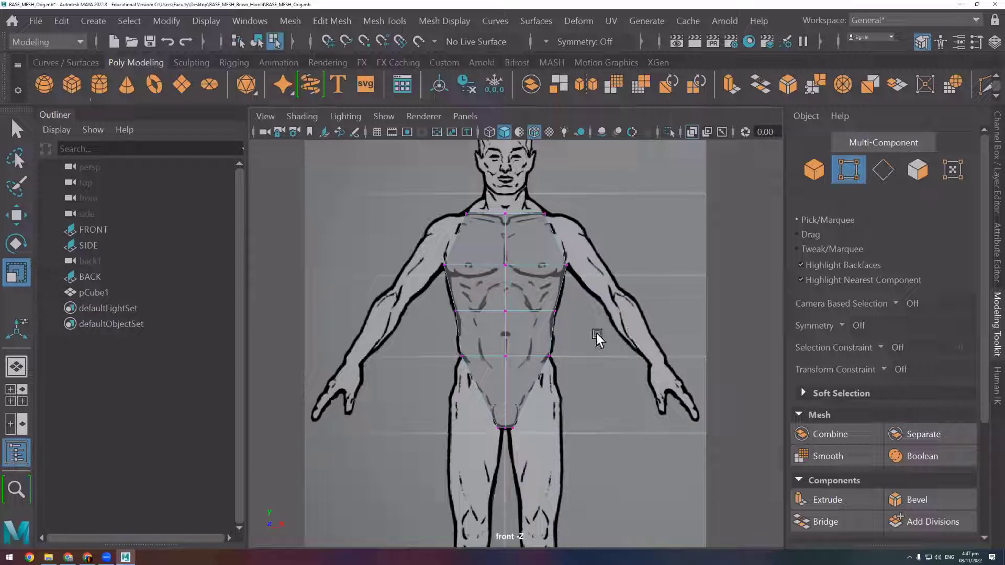
Maximize the side view, frame the torso, and make the whole torso thinner front to back
key(space)
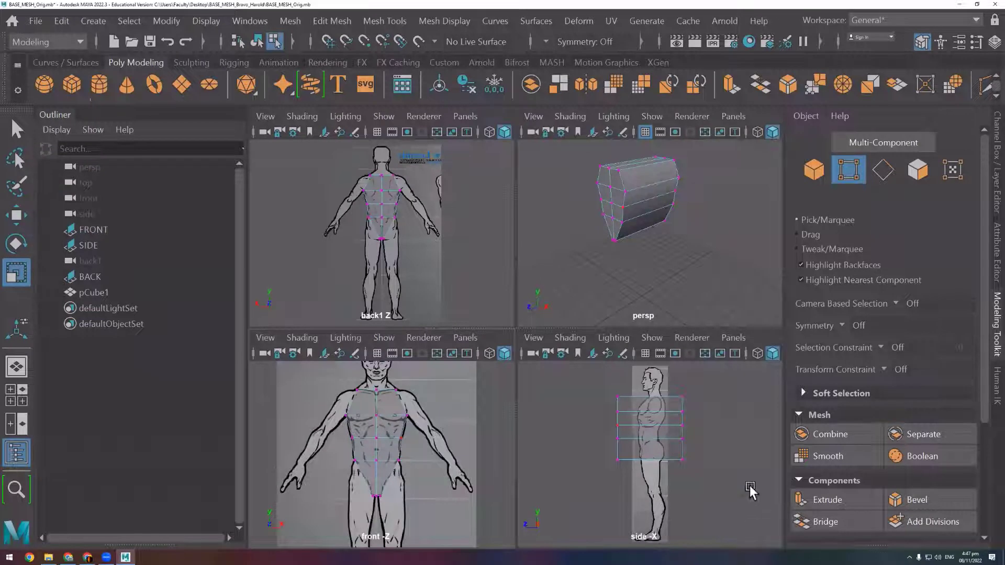
key(space)
scroll(567, 312, up, 1)
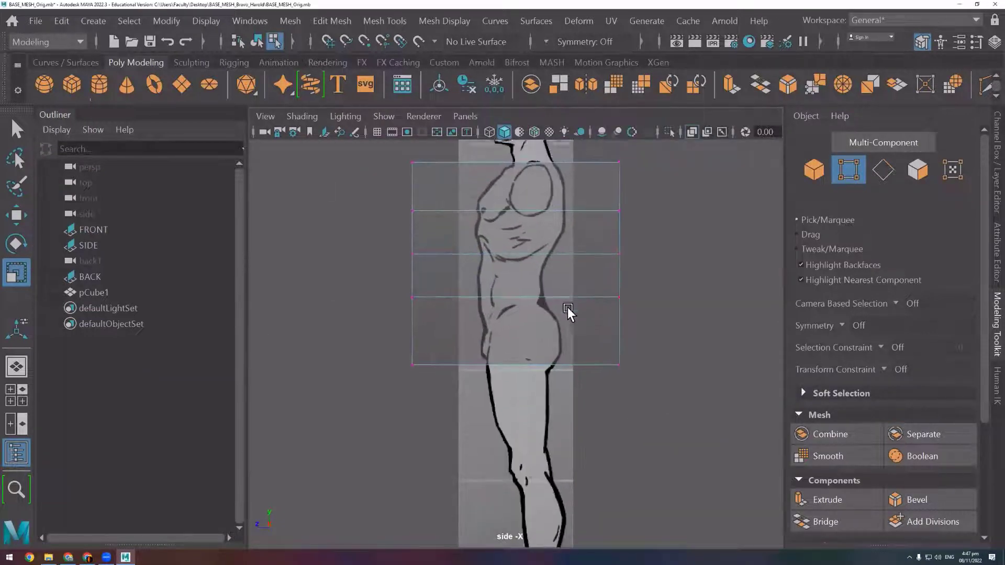
alt+middle_drag(567, 312, 456, 274)
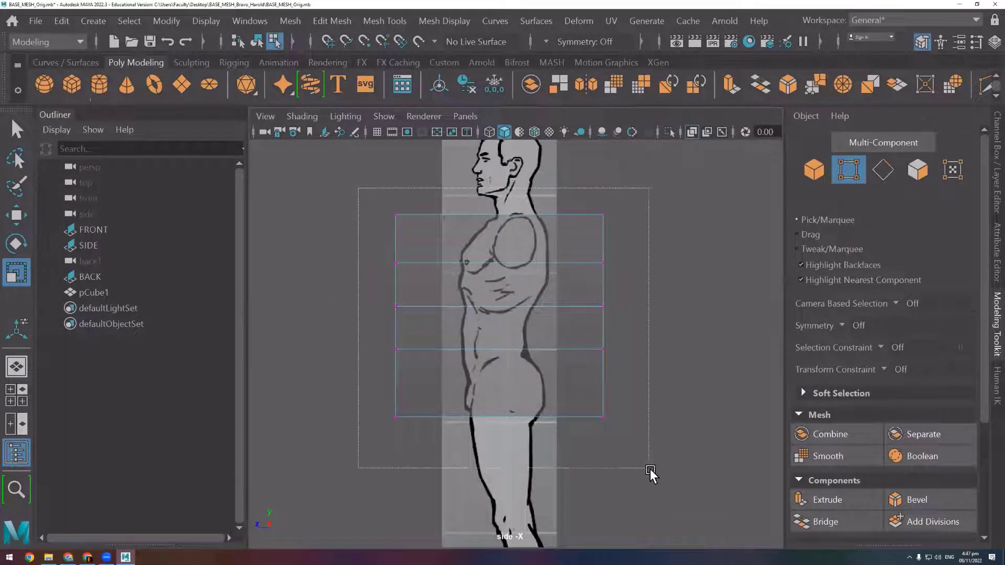
drag(361, 197, 655, 475)
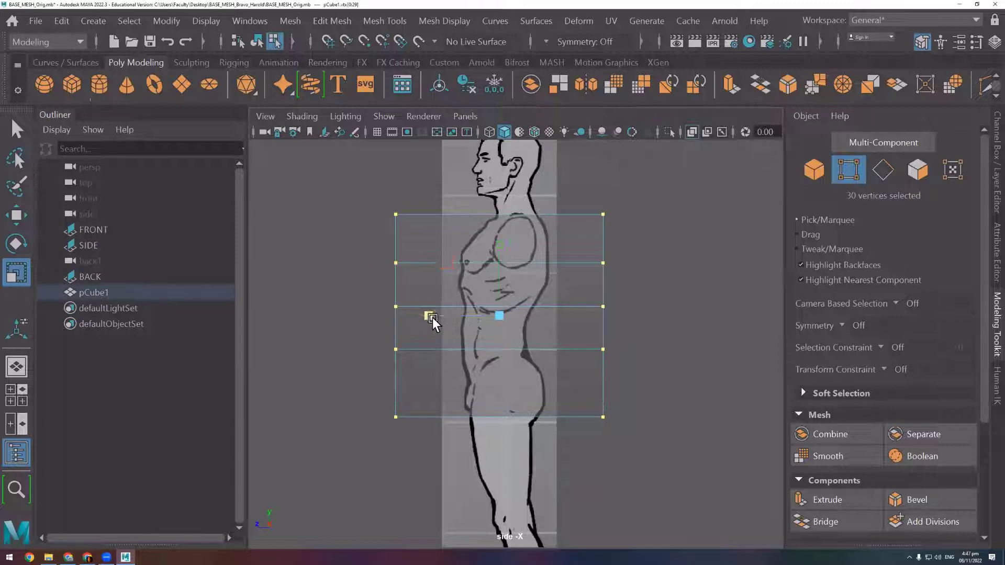
drag(432, 322, 470, 327)
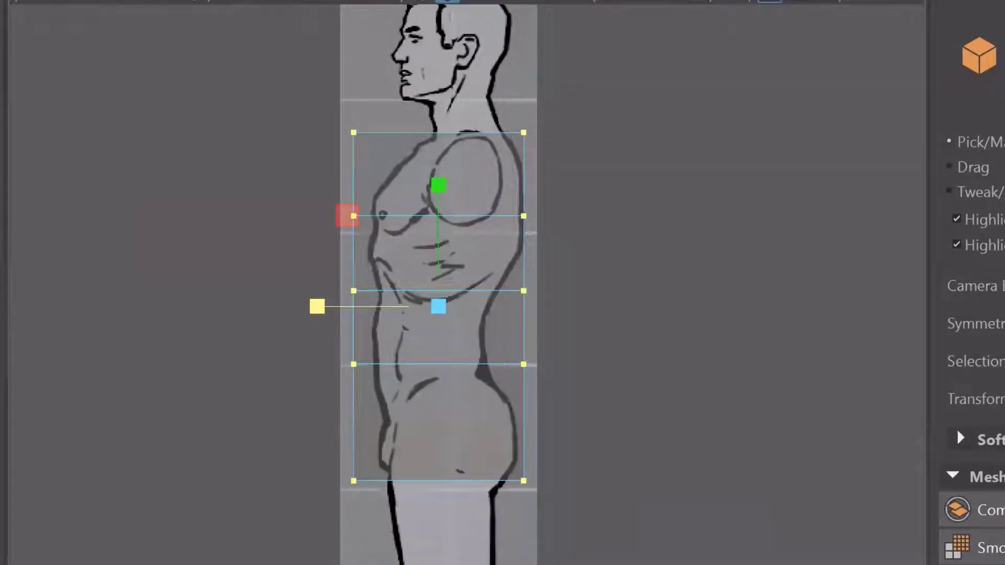
Pull the top front corner in to the neck and the chest-line vertex onto the chest outline
key(w)
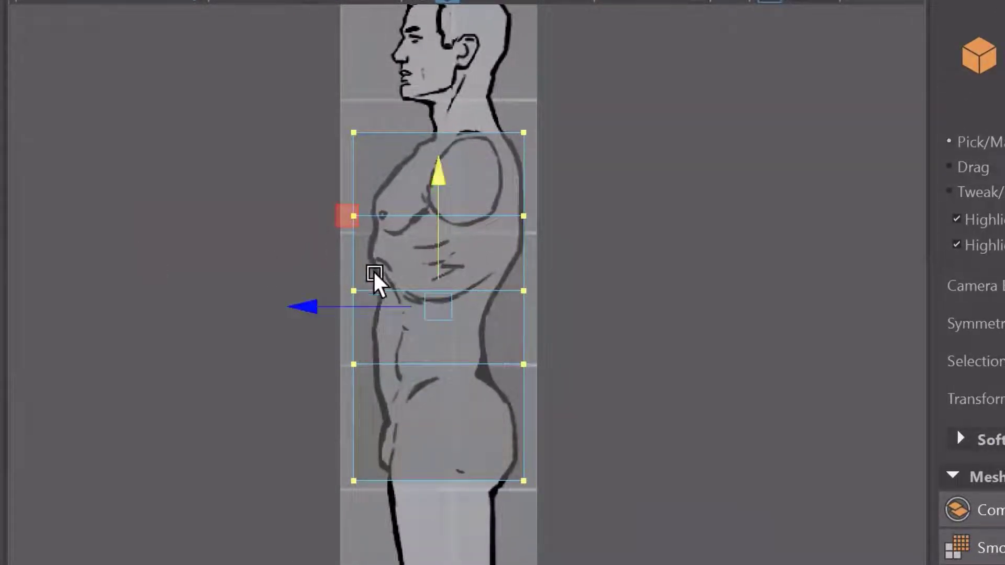
scroll(246, 204, down, 3)
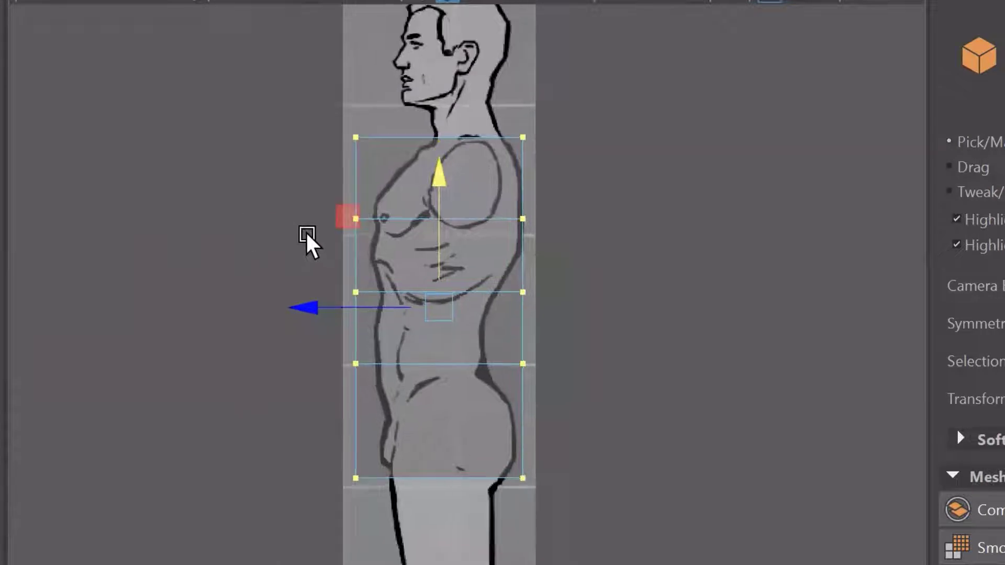
scroll(282, 213, up, 2)
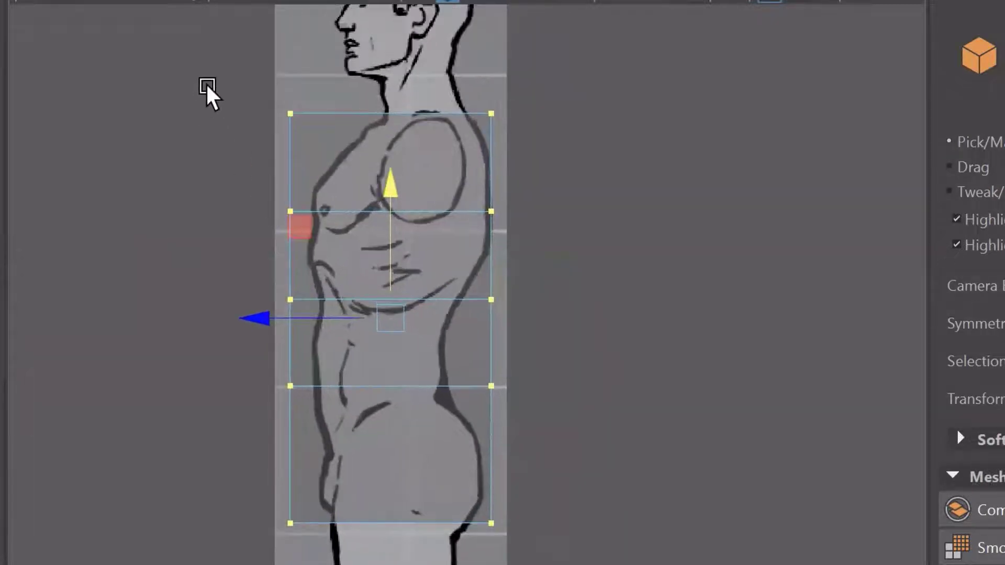
drag(208, 87, 332, 168)
drag(168, 116, 262, 118)
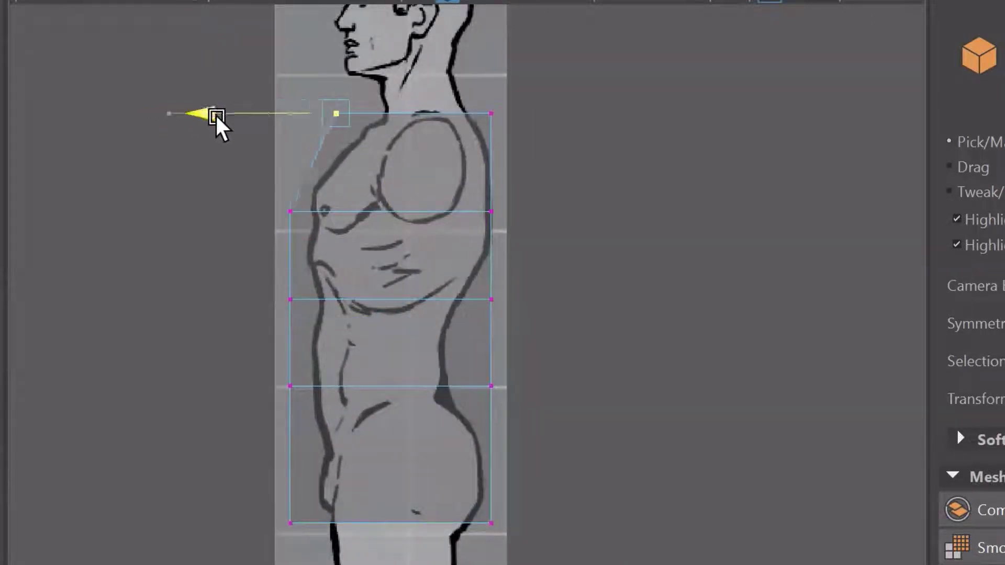
drag(202, 189, 292, 240)
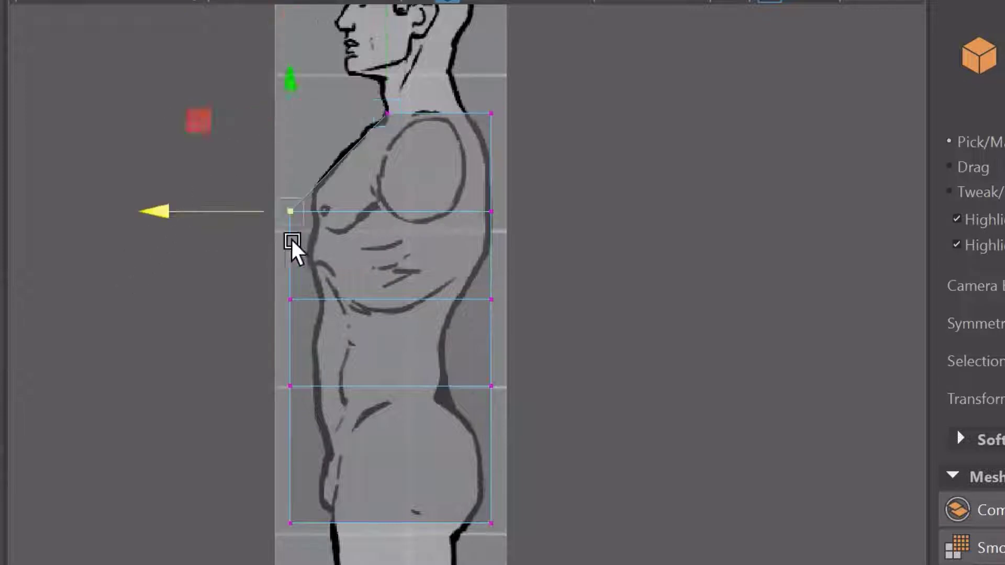
drag(173, 211, 200, 210)
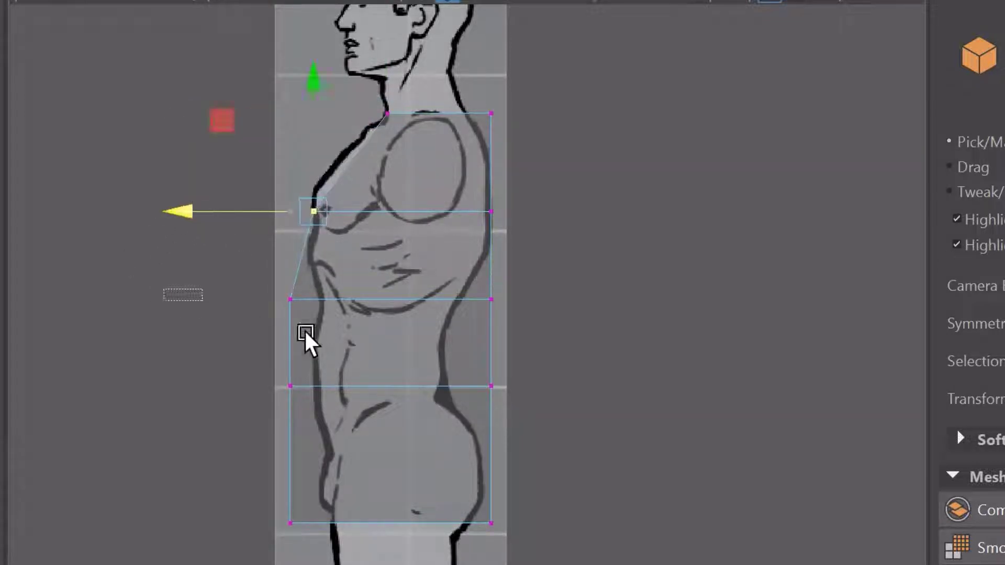
Align the front waist, hip-row and bottom vertices with the belly, stomach and groin outline
drag(303, 328, 275, 283)
drag(168, 299, 198, 299)
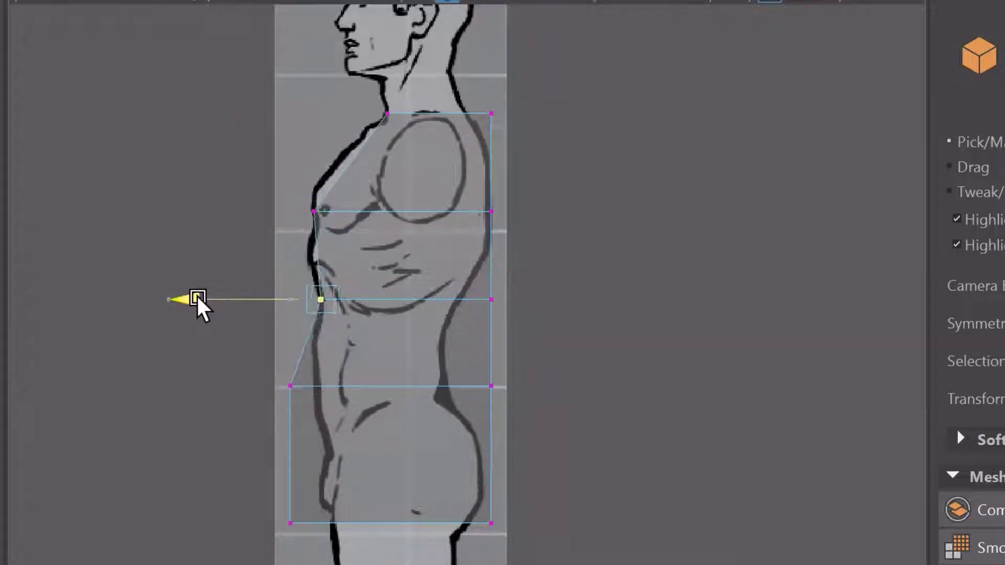
drag(175, 381, 388, 426)
drag(174, 385, 202, 385)
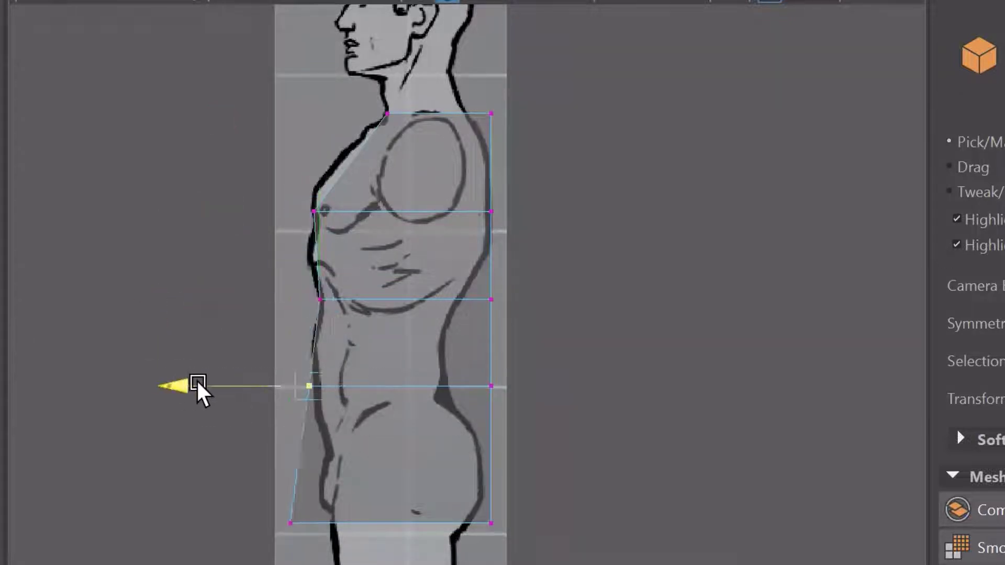
drag(186, 478, 329, 544)
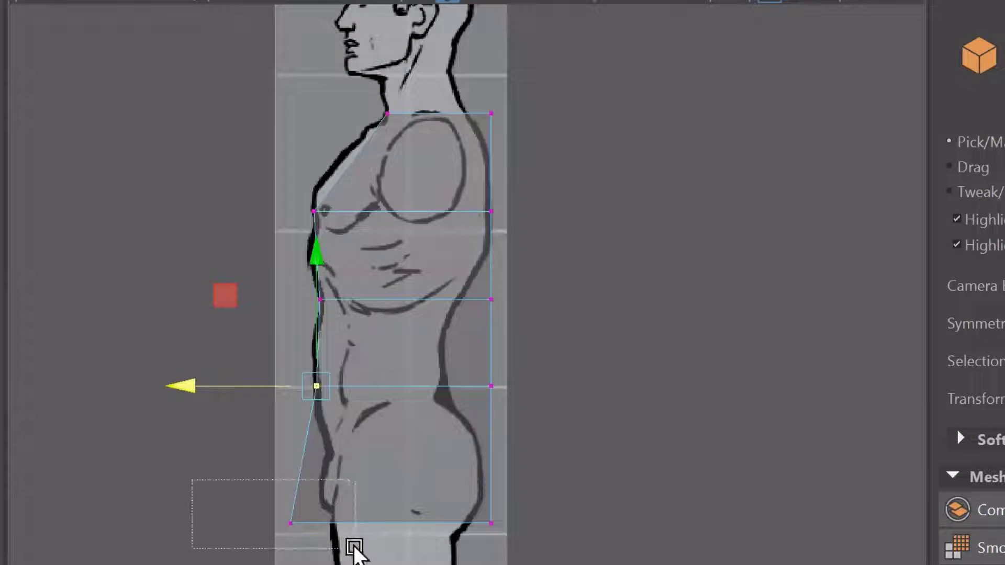
drag(194, 523, 240, 524)
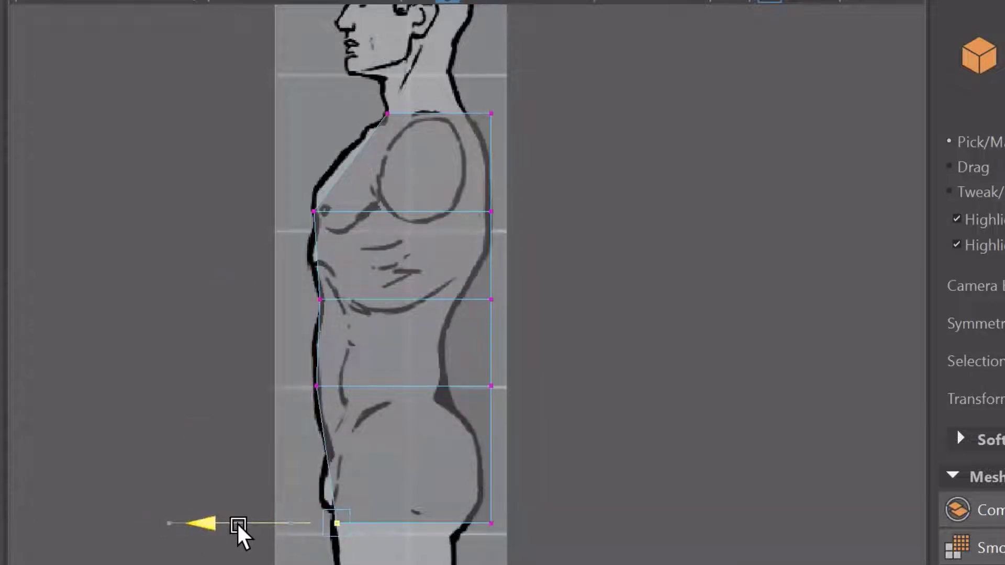
Pull the back hip, waist, chest and top vertices onto the lower back, spine and shoulder outline
drag(543, 353, 422, 428)
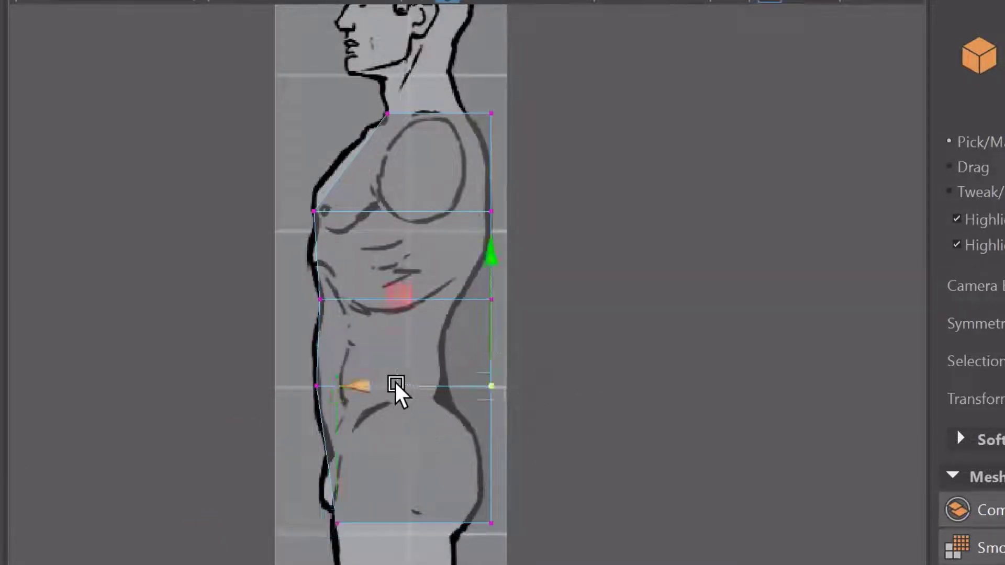
drag(395, 382, 348, 384)
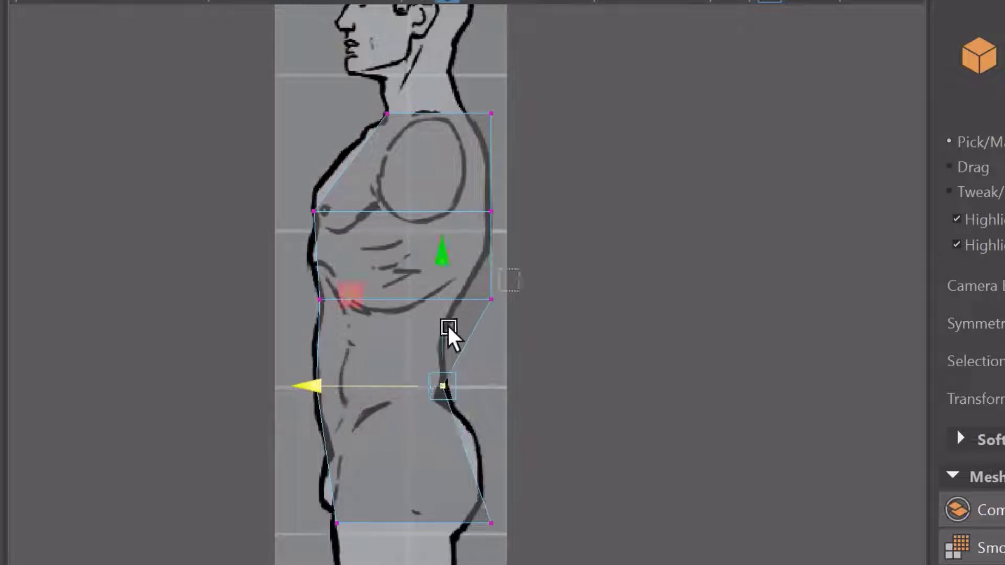
drag(448, 327, 445, 326)
drag(375, 298, 344, 300)
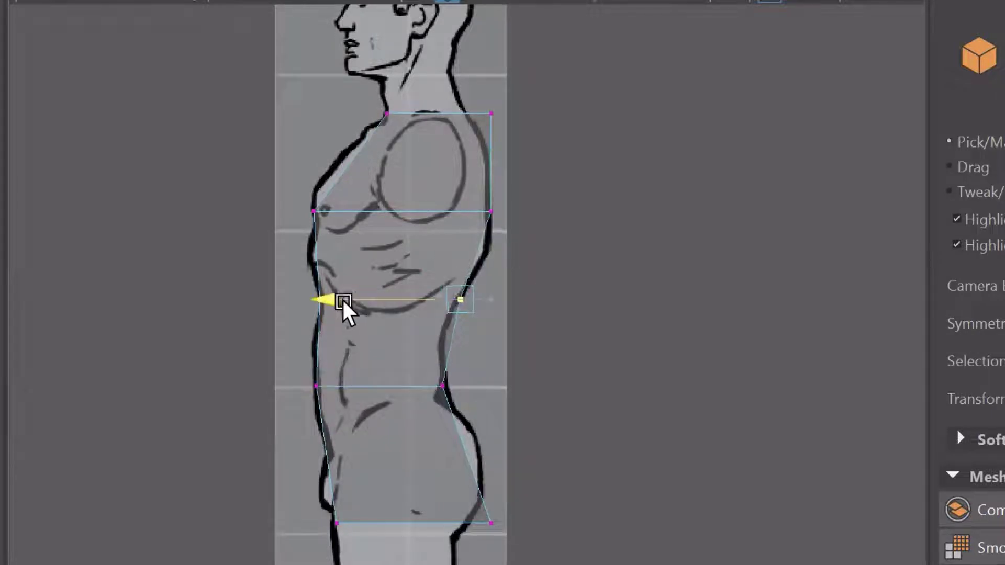
drag(458, 241, 456, 239)
drag(394, 209, 390, 209)
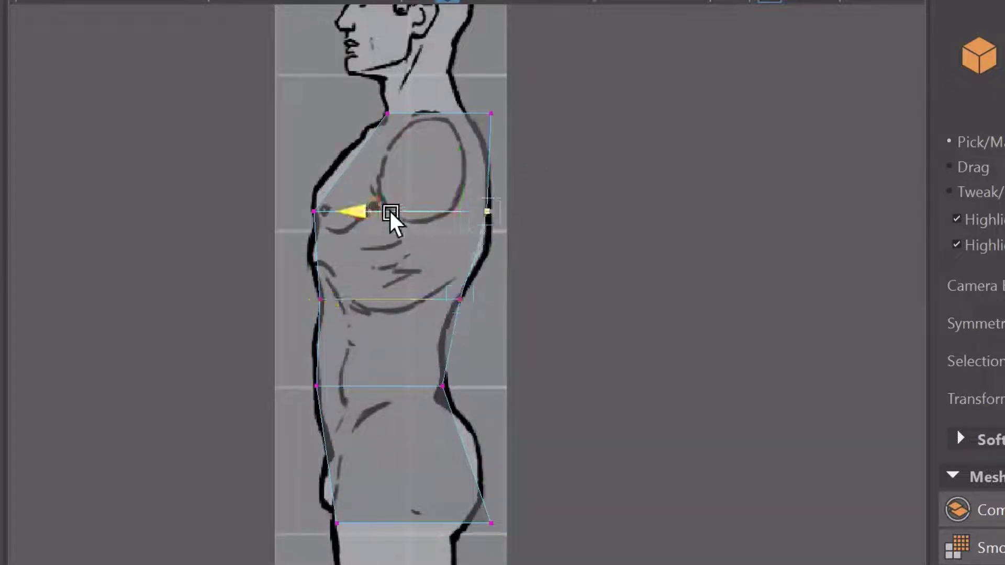
drag(513, 95, 471, 129)
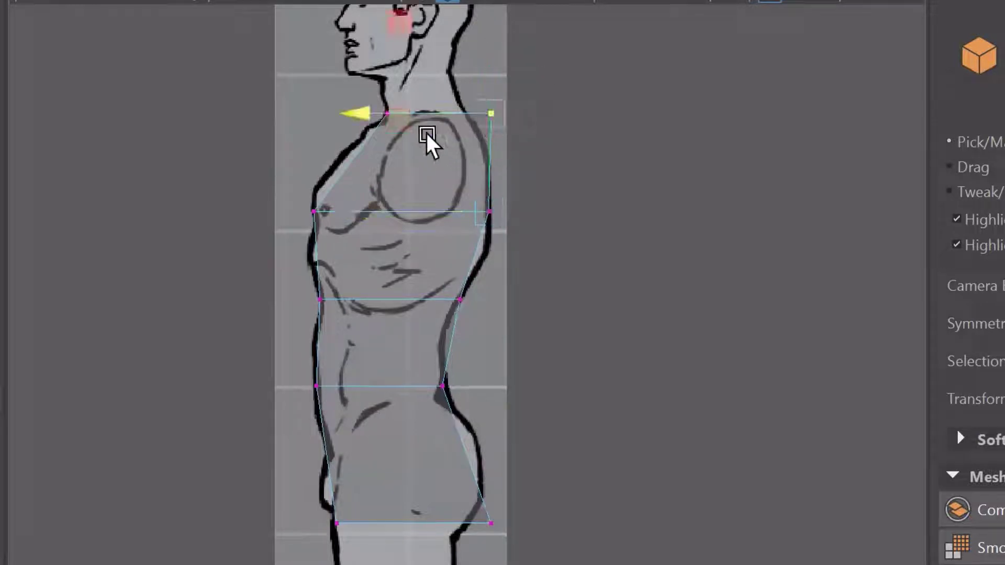
drag(384, 109, 363, 108)
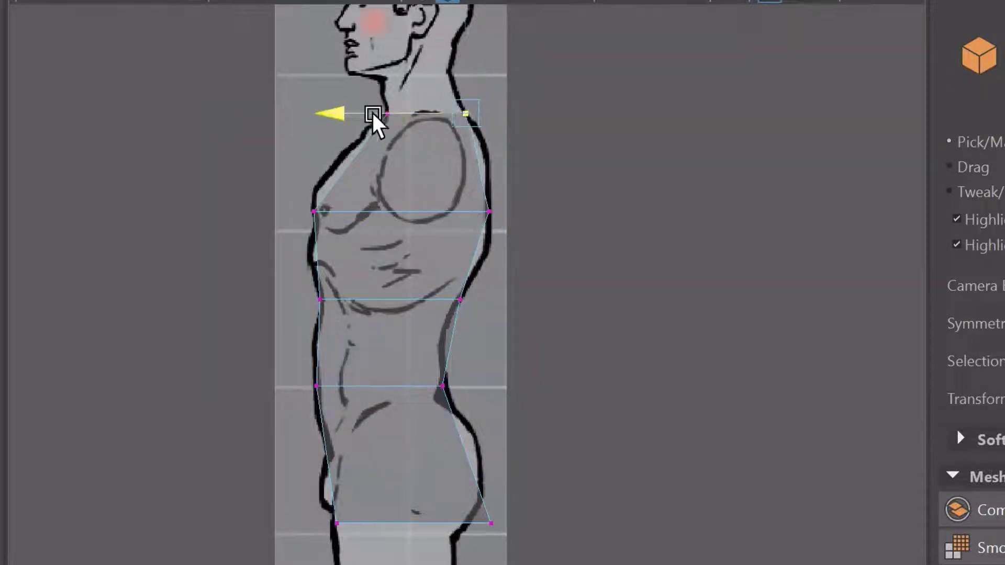
Move the bottom back hip vertex in line with the thigh and clear the selection
alt+middle_drag(548, 457, 561, 283)
drag(516, 287, 474, 346)
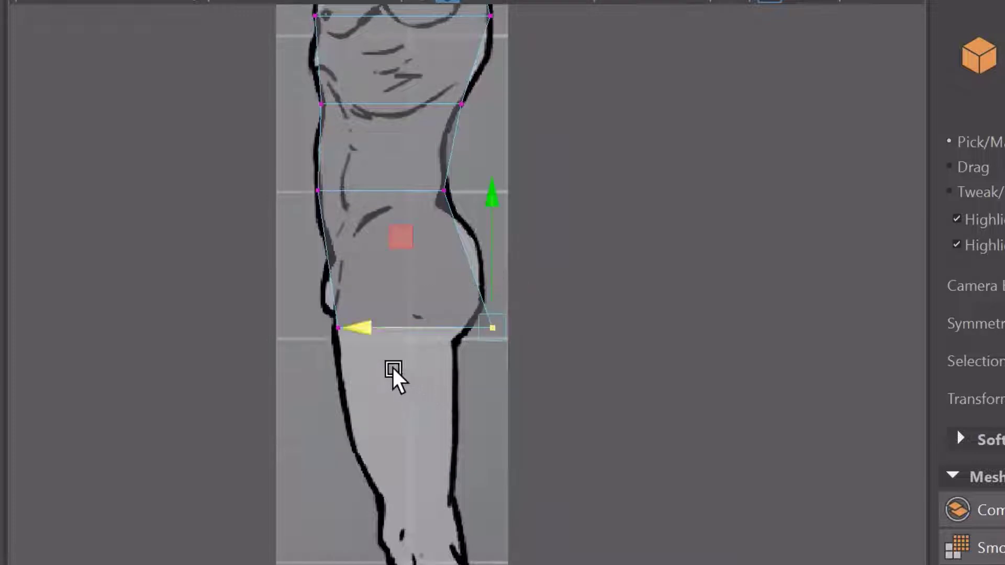
mouse_move(387, 325)
mouse_down()
mouse_move(324, 328)
mouse_move(337, 331)
mouse_up()
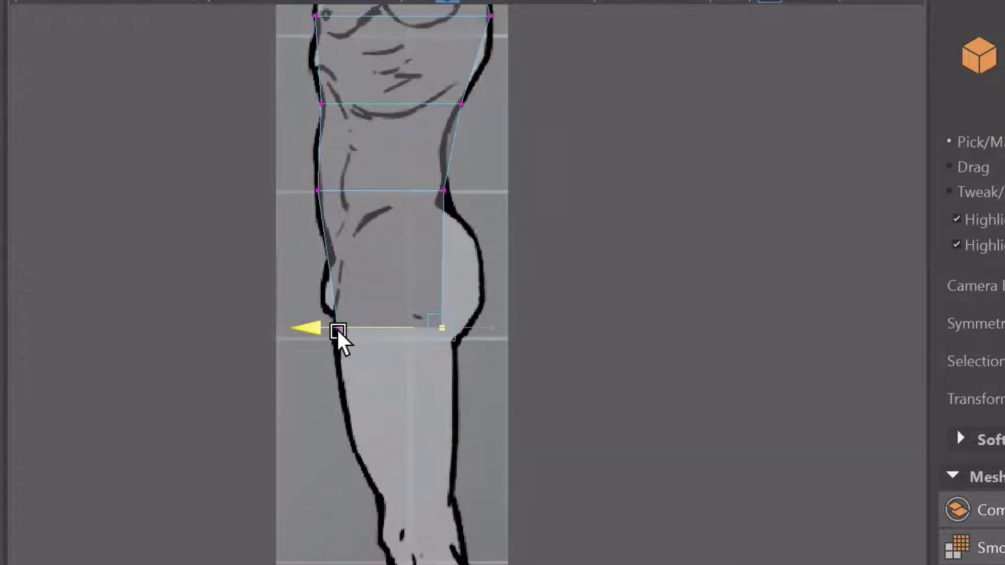
click(400, 480)
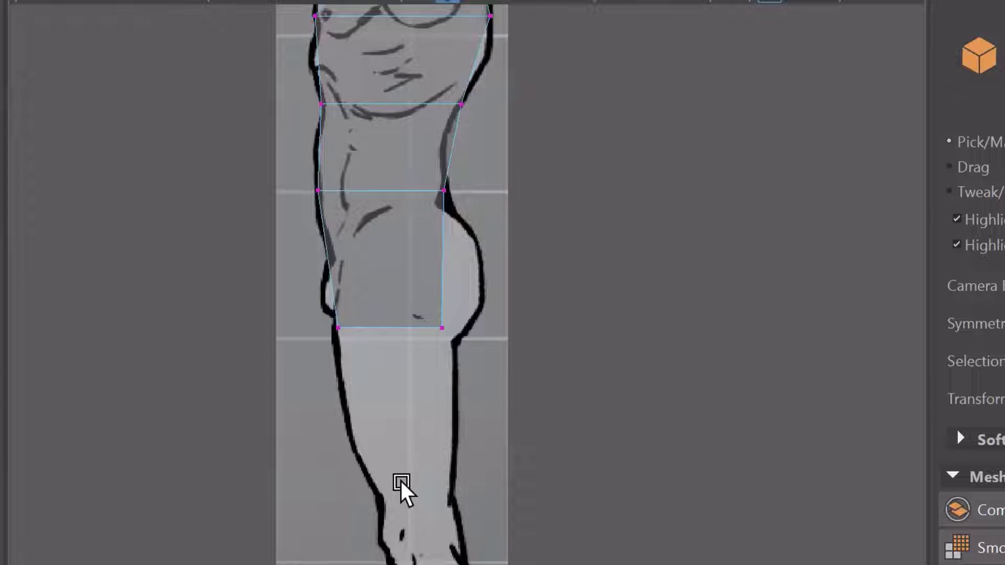
Cycle the viewports to a full-size side view and zoom in on the torso
key(space)
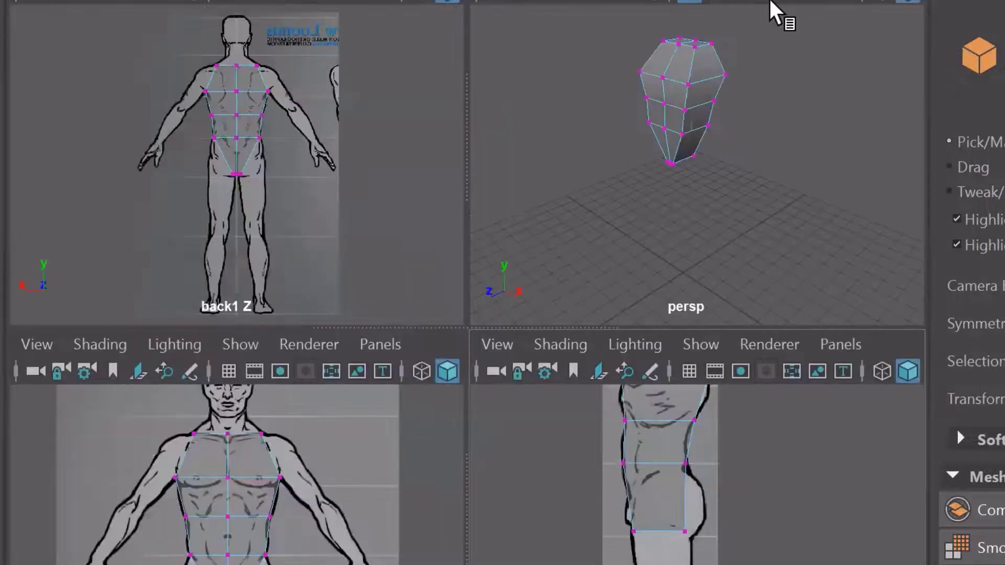
key(space)
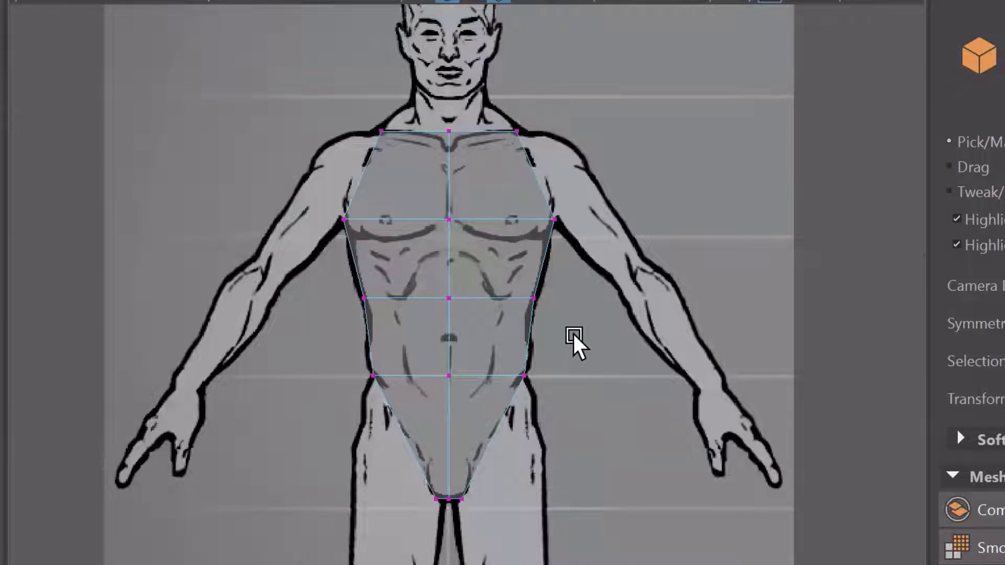
key(space)
key(space)
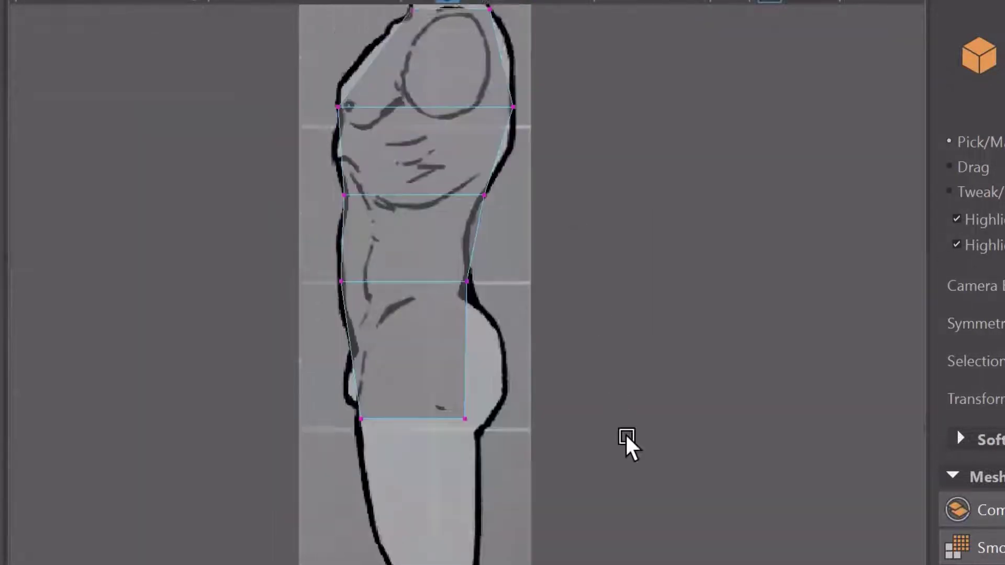
scroll(543, 314, down, 3)
scroll(568, 347, up, 2)
scroll(603, 218, up, 2)
scroll(425, 250, up, 2)
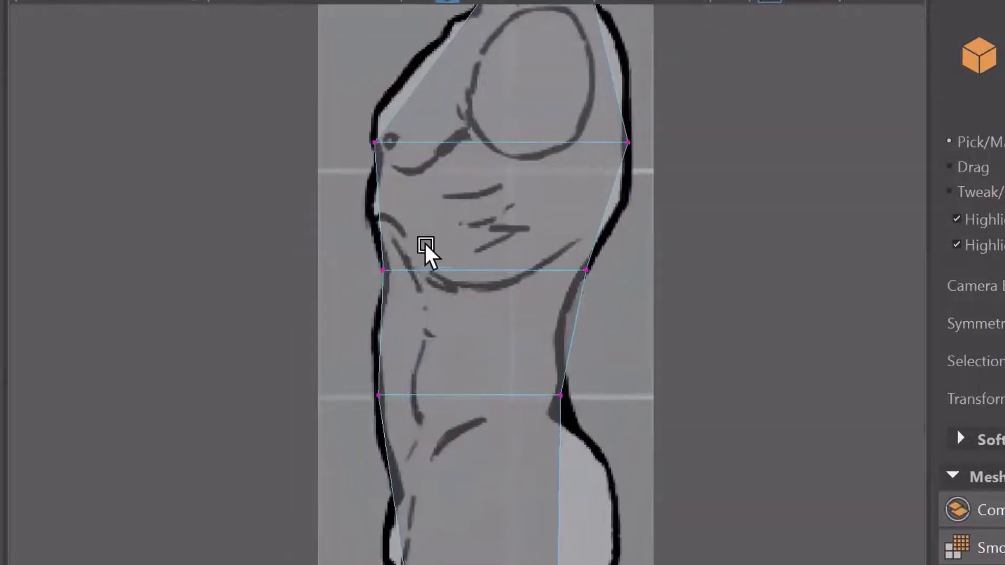
Try lowering the back lower-chest vertex and fitting the lower front vertex to the belly outline
drag(658, 219, 557, 341)
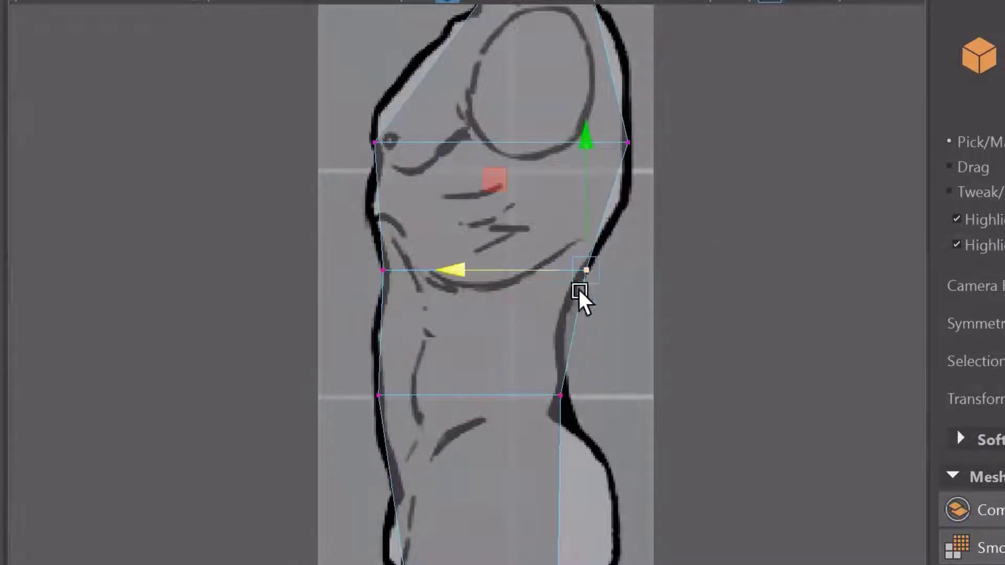
drag(587, 182, 579, 236)
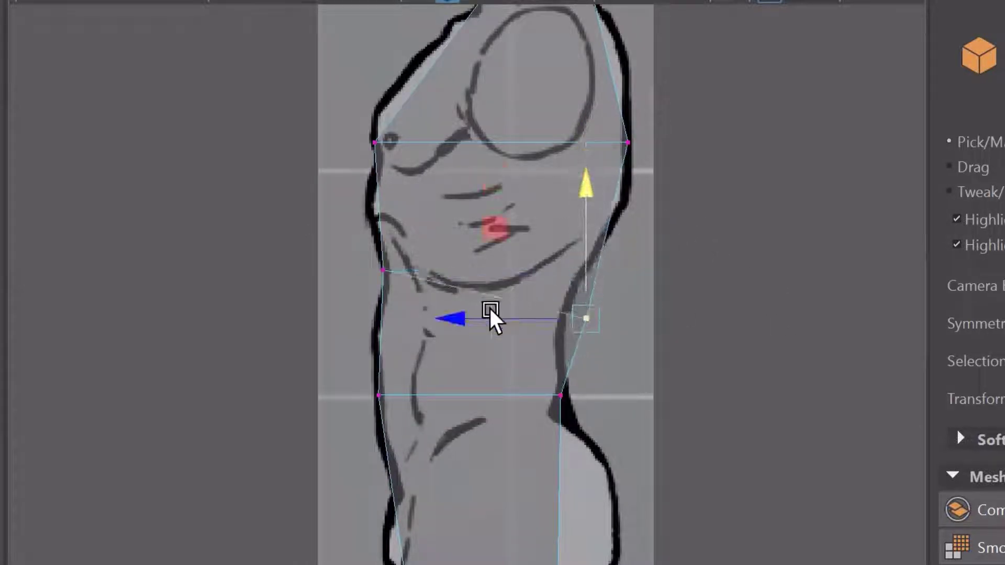
drag(479, 316, 455, 319)
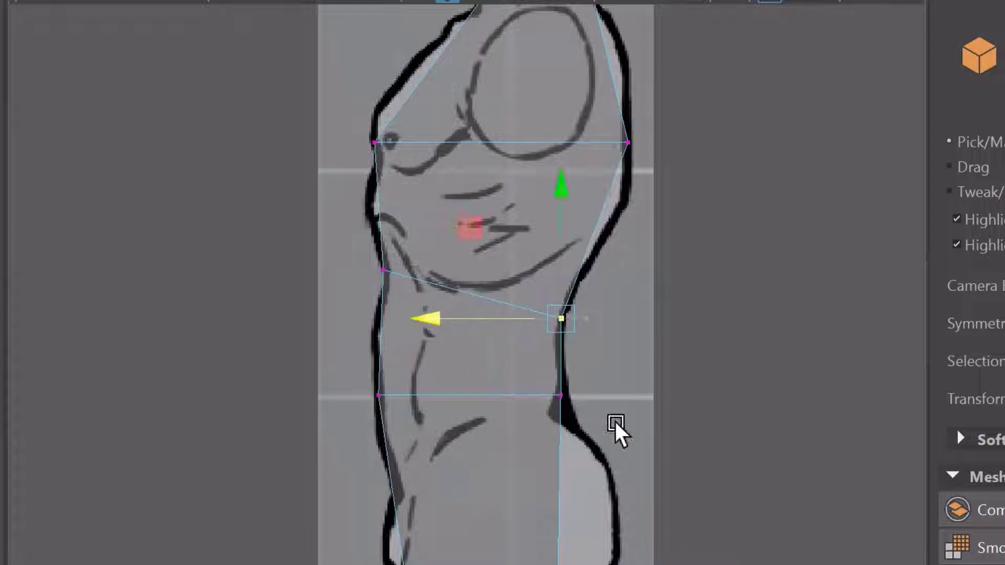
drag(289, 390, 426, 437)
drag(376, 330, 388, 415)
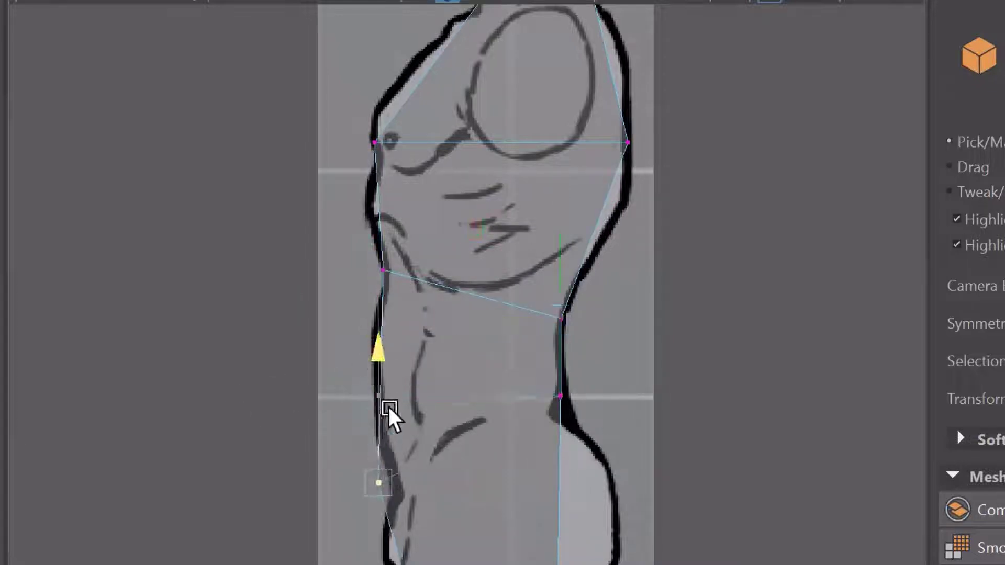
drag(299, 486, 321, 494)
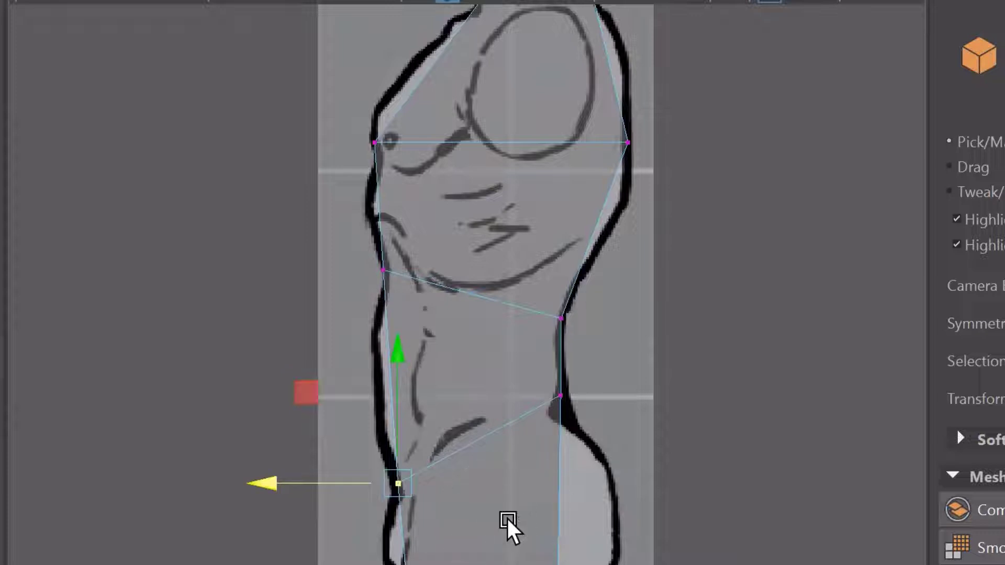
Check the front view, undo the two trial vertex moves, and maximize the front view
key(space)
key(space)
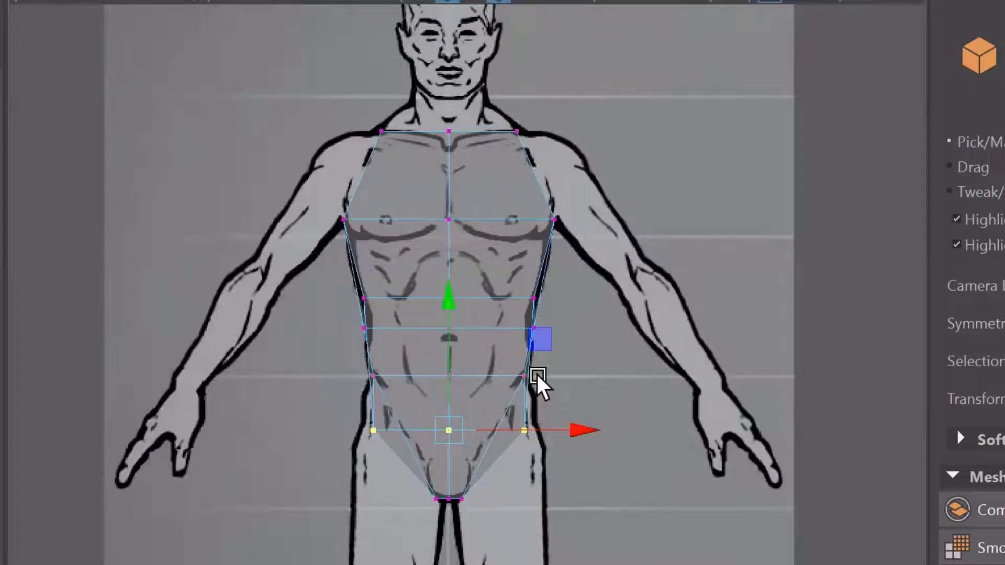
key(space)
key(space)
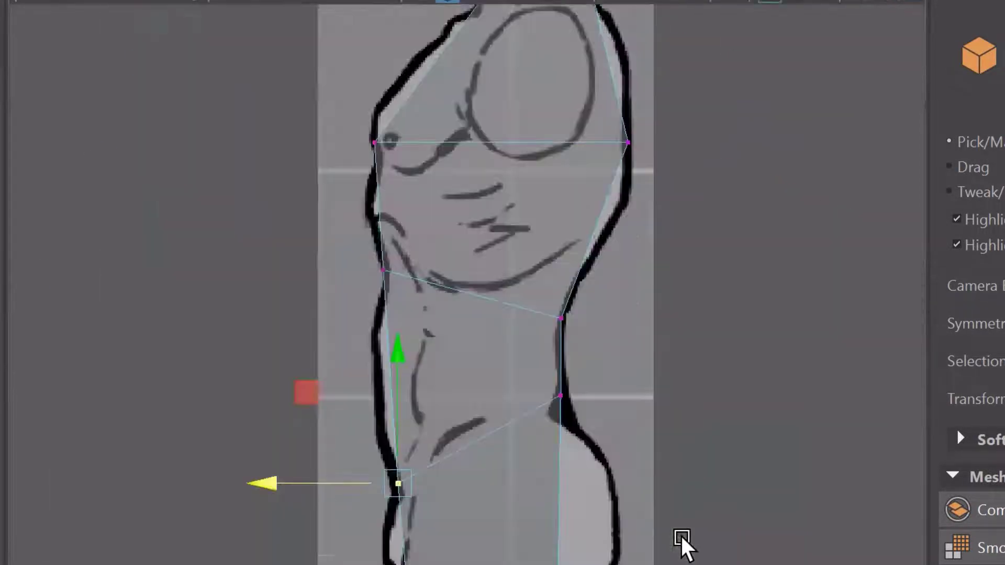
key(ctrl+z)
key(ctrl+z)
key(ctrl+z)
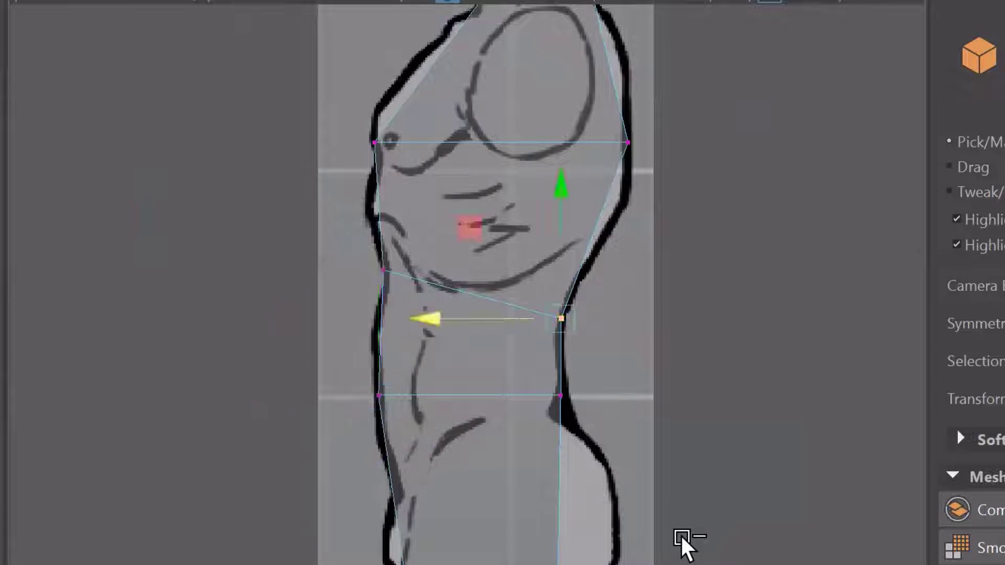
key(ctrl+z)
key(ctrl+z)
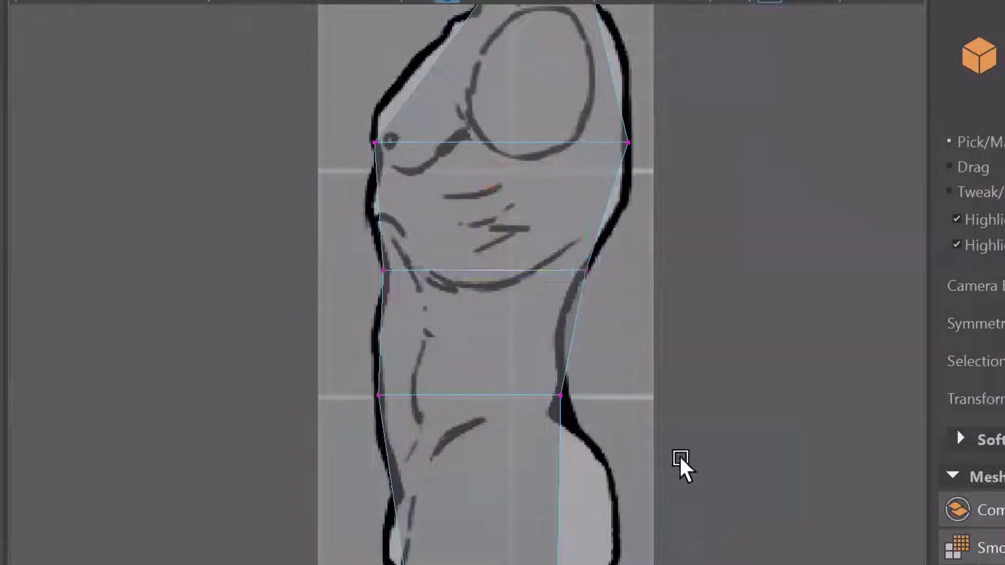
key(a)
key(space)
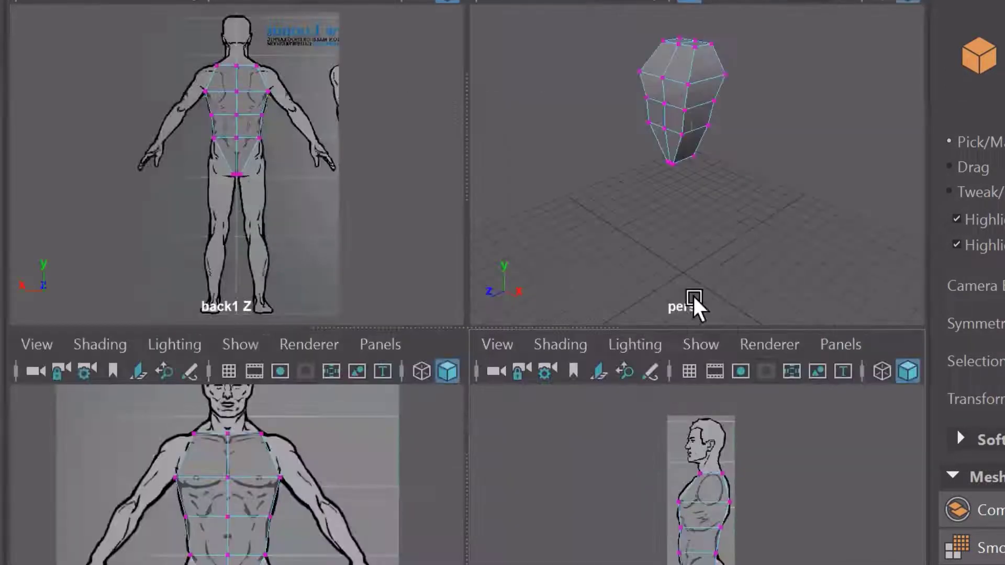
key(space)
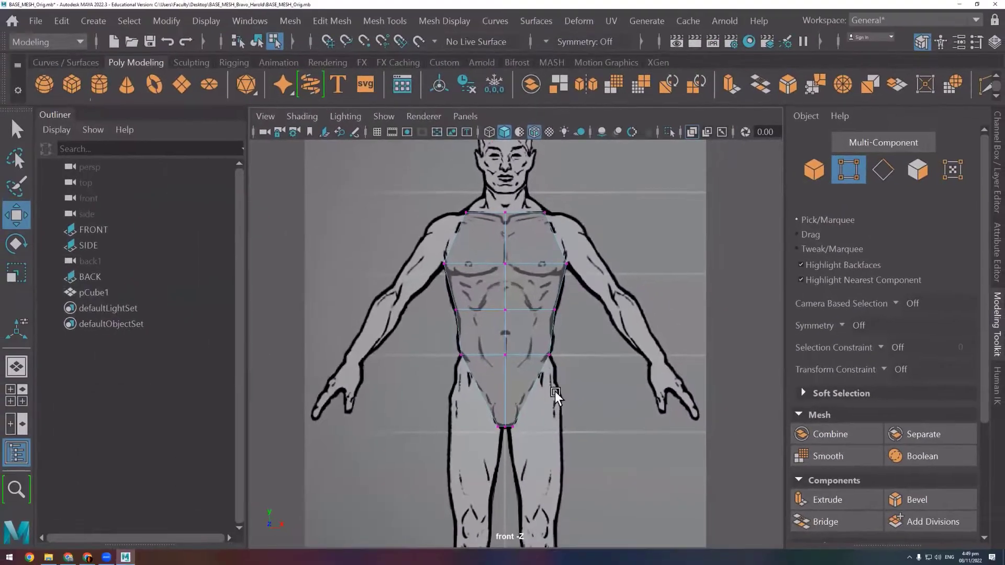
Pan the front view to the legs and switch to face selection in a full-size perspective view
alt+middle_drag(552, 404, 522, 301)
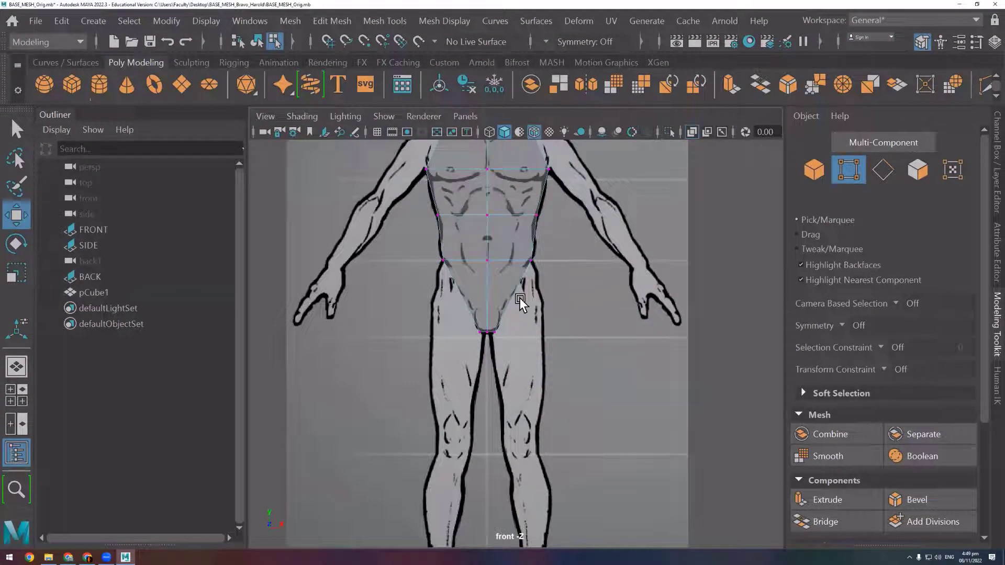
key(space)
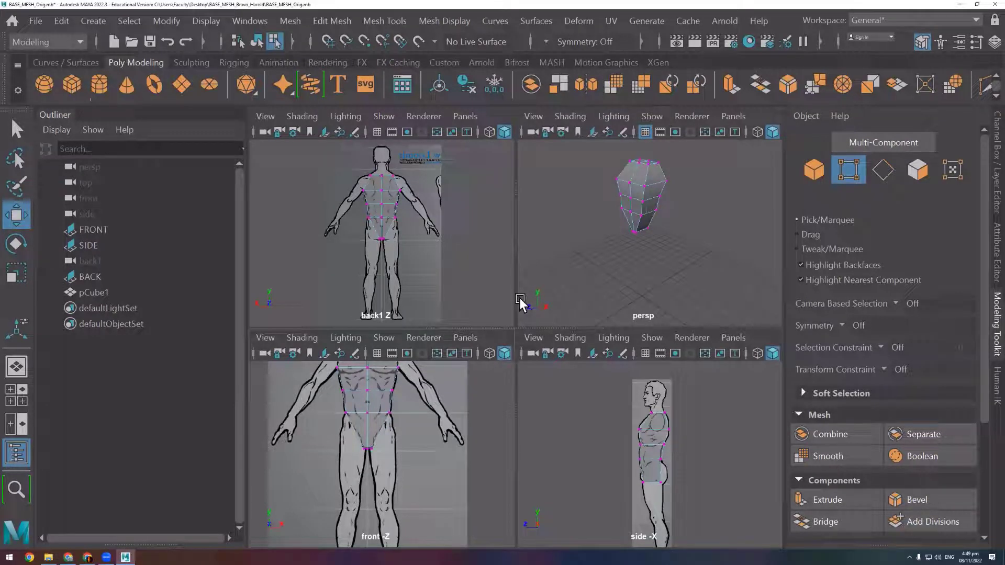
click(917, 170)
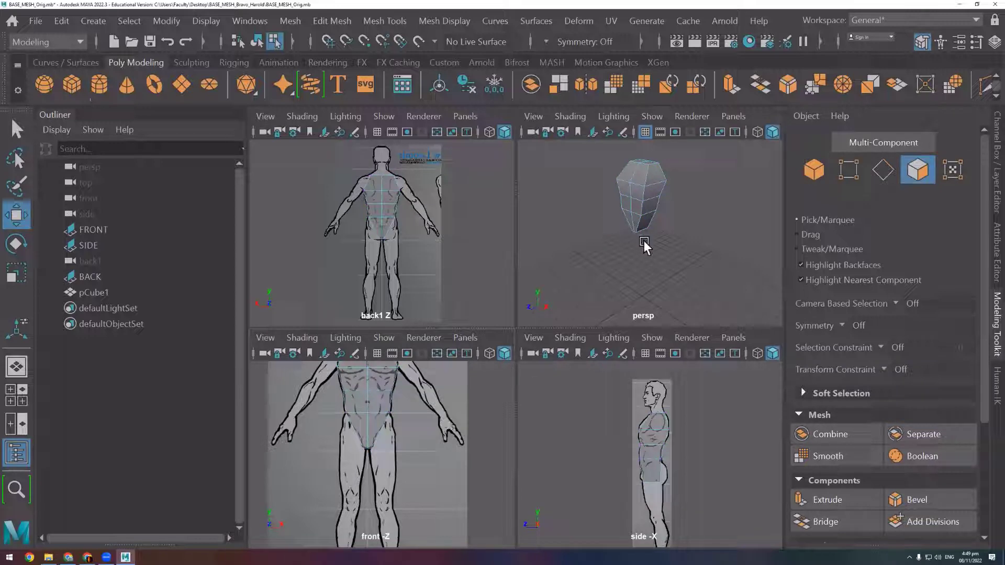
key(space)
Select the lower pelvis face in the front view and extrude it down the leg
click(504, 312)
key(space)
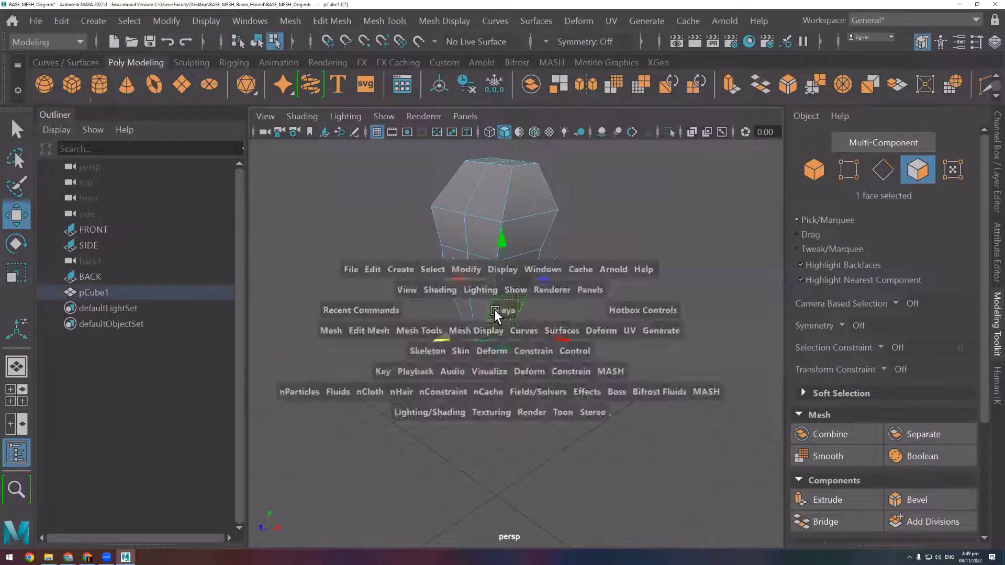
key(space)
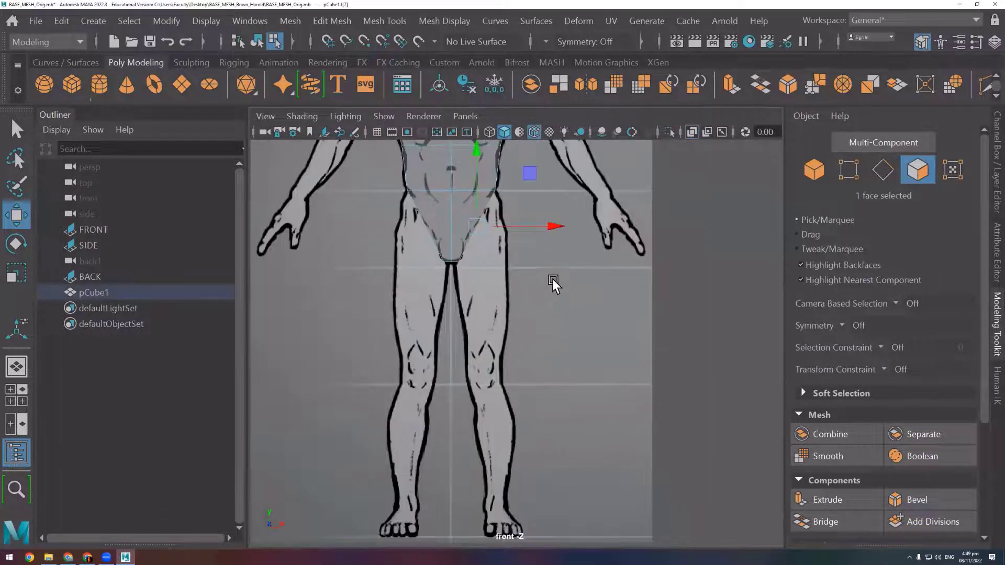
shift+right_drag(527, 193, 473, 157)
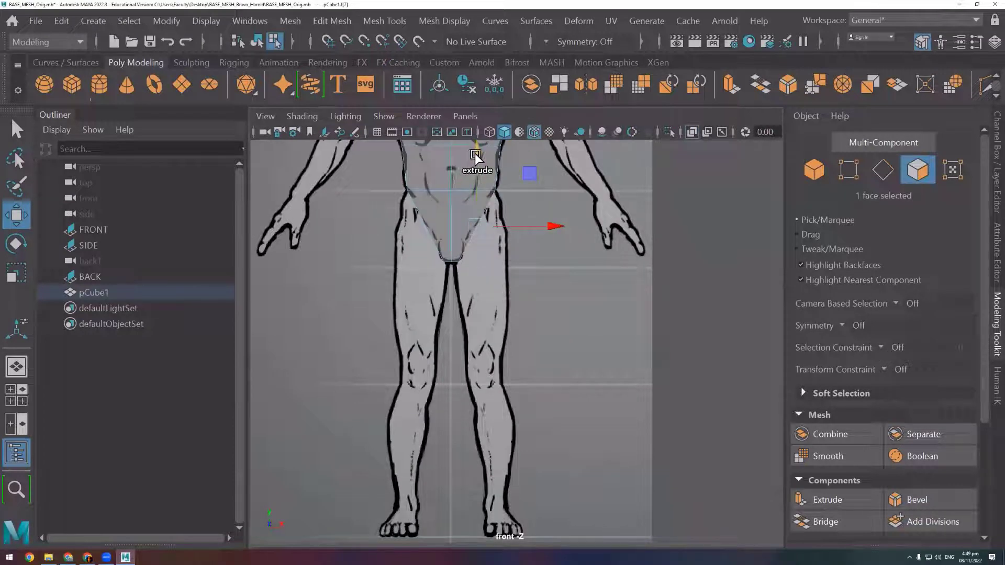
drag(476, 157, 479, 225)
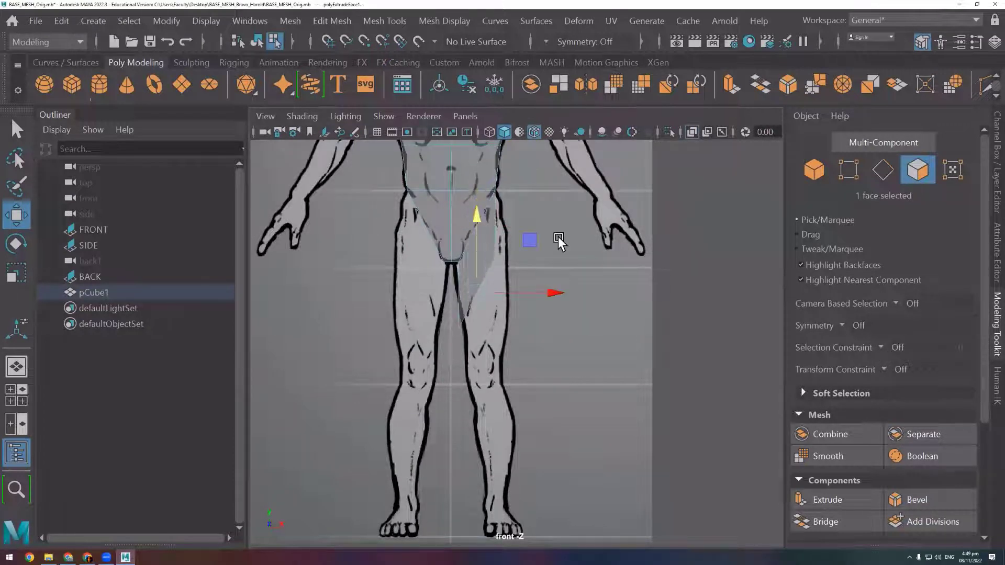
Reorient the extrusion handles and adjust the extruded face's height to end just below the crotch
click(530, 240)
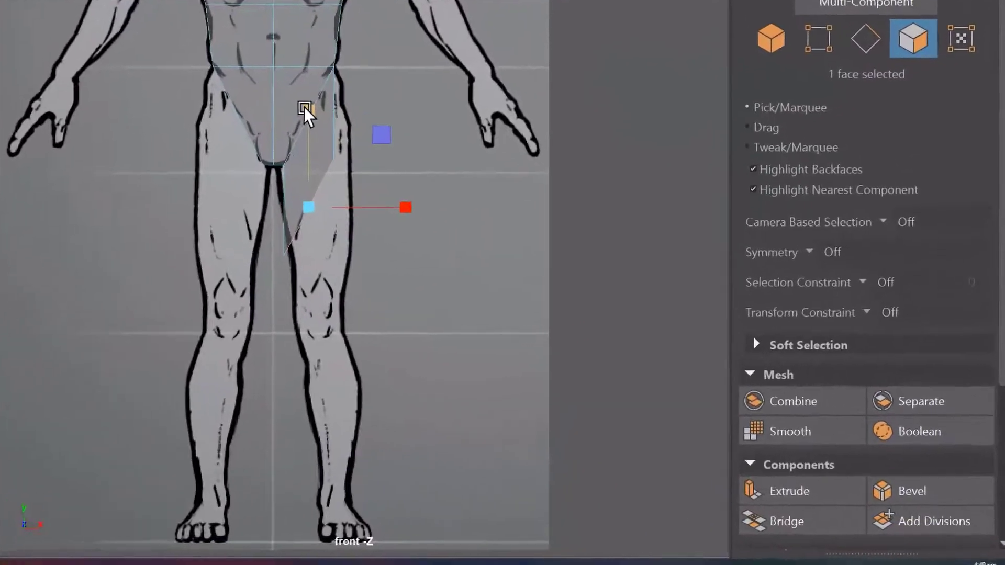
drag(305, 111, 296, 410)
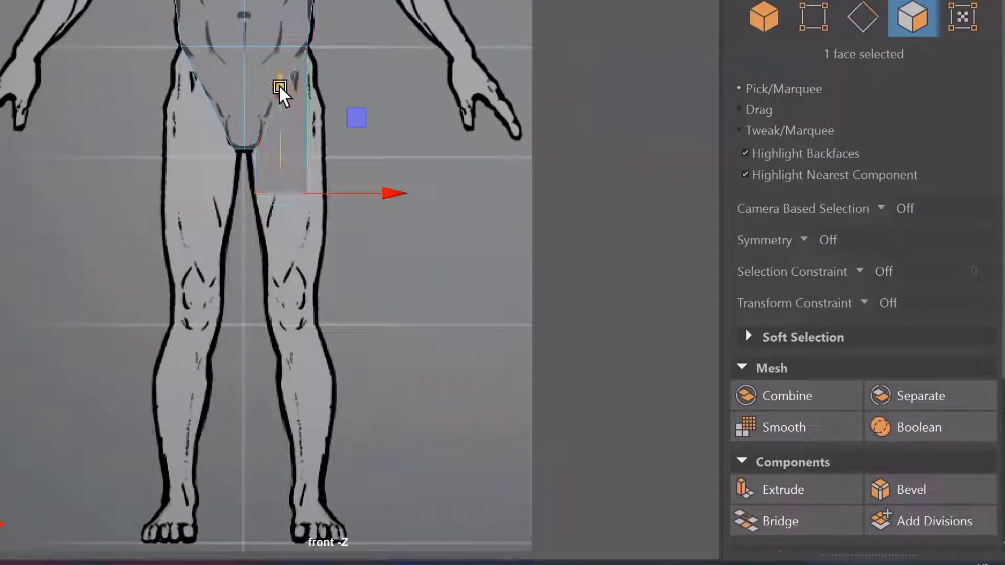
drag(281, 90, 294, 55)
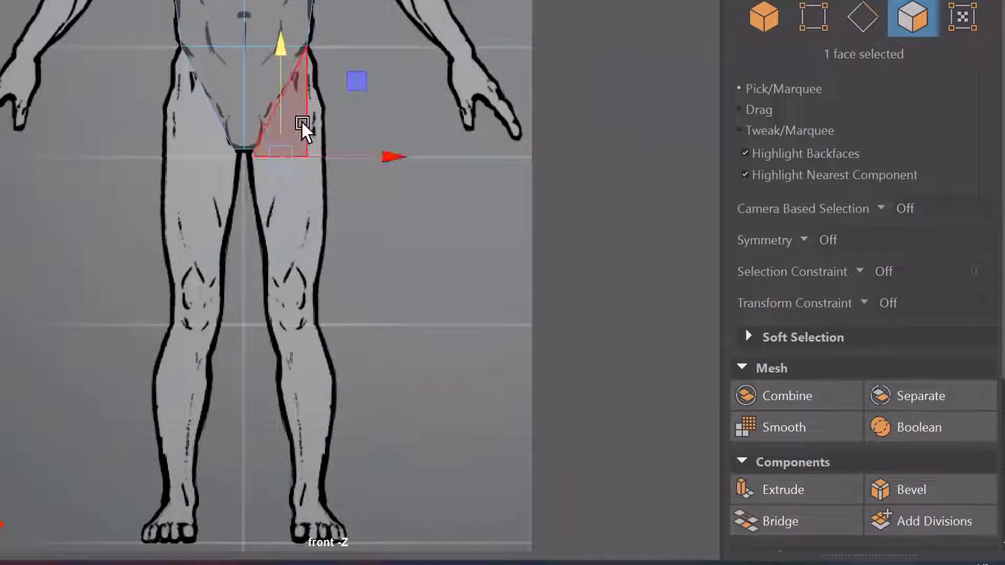
scroll(313, 189, up, 3)
alt+middle_drag(313, 189, 327, 274)
scroll(293, 269, up, 2)
scroll(278, 249, up, 2)
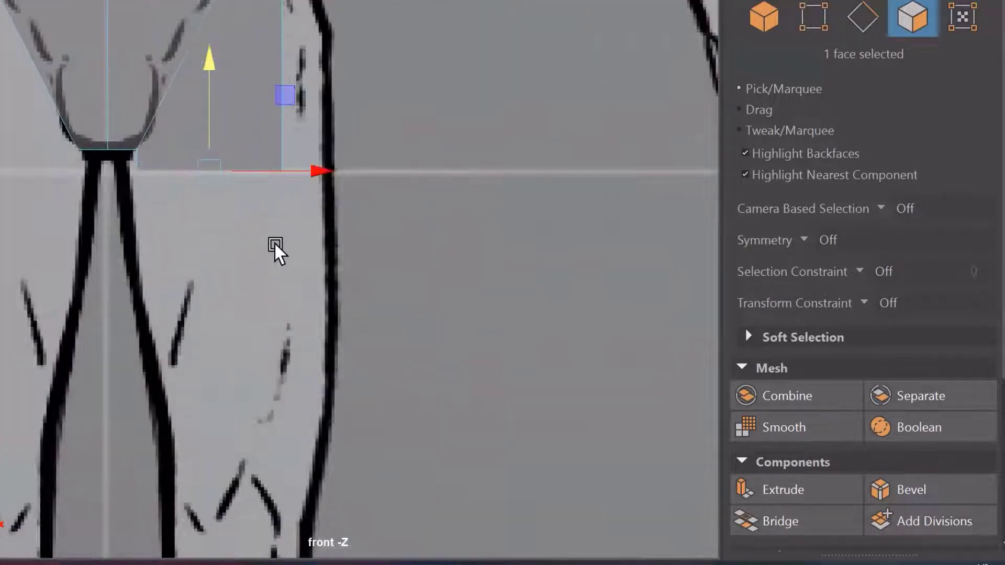
scroll(357, 241, up, 2)
drag(309, 104, 313, 100)
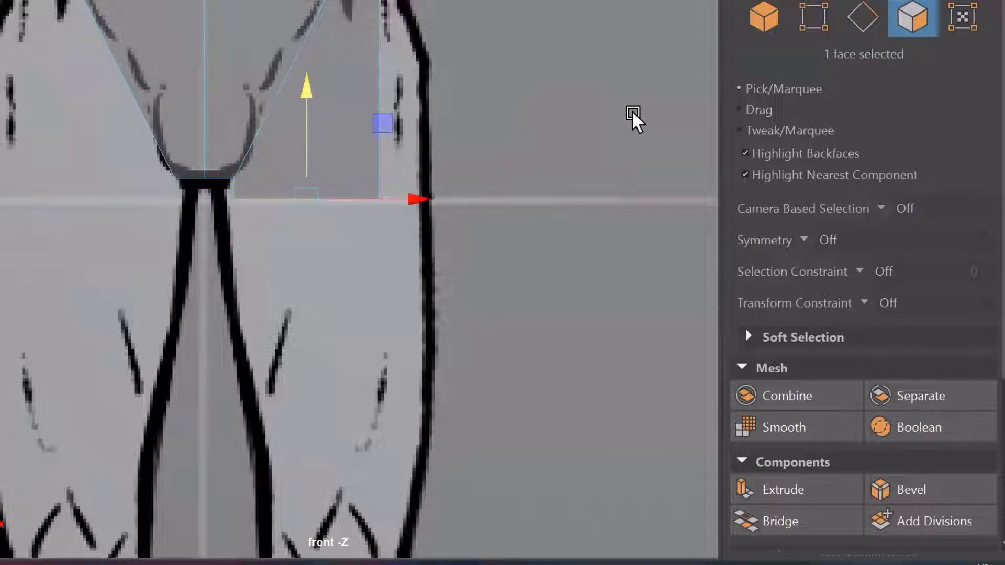
key(F9)
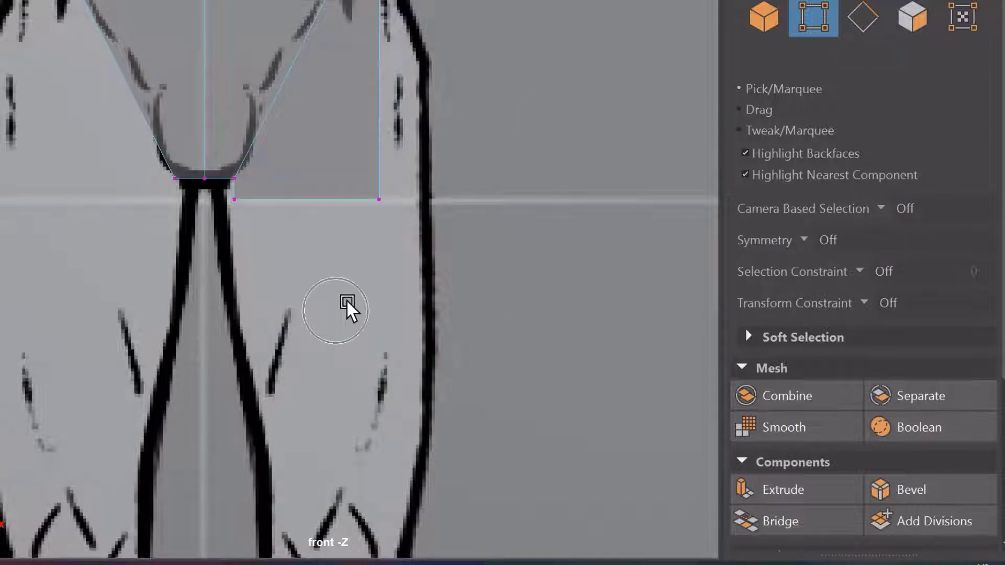
Move the outer bottom corner vertex out to the thigh outline, undoing a trial inner-corner move
drag(437, 157, 359, 276)
drag(468, 199, 518, 198)
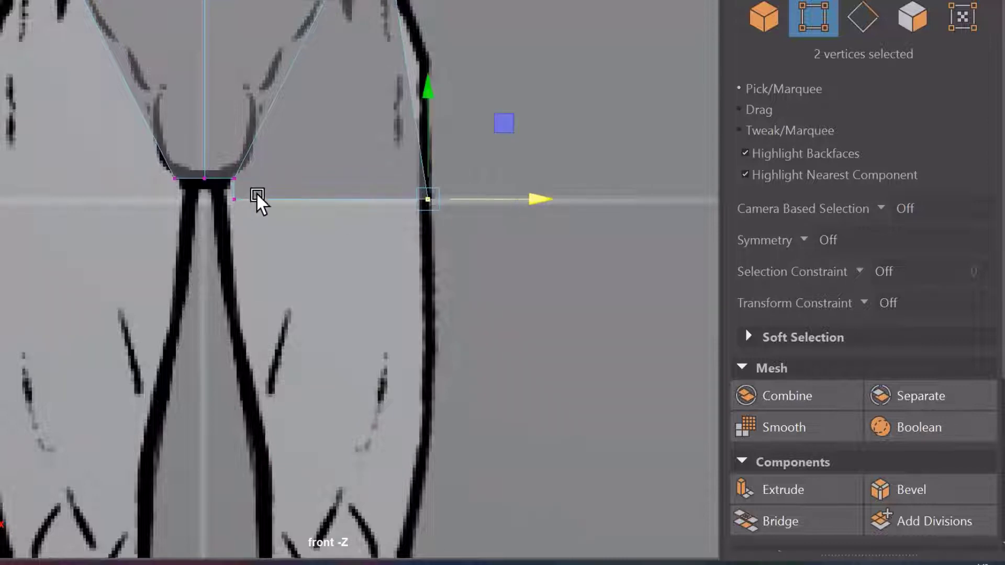
drag(231, 246, 273, 187)
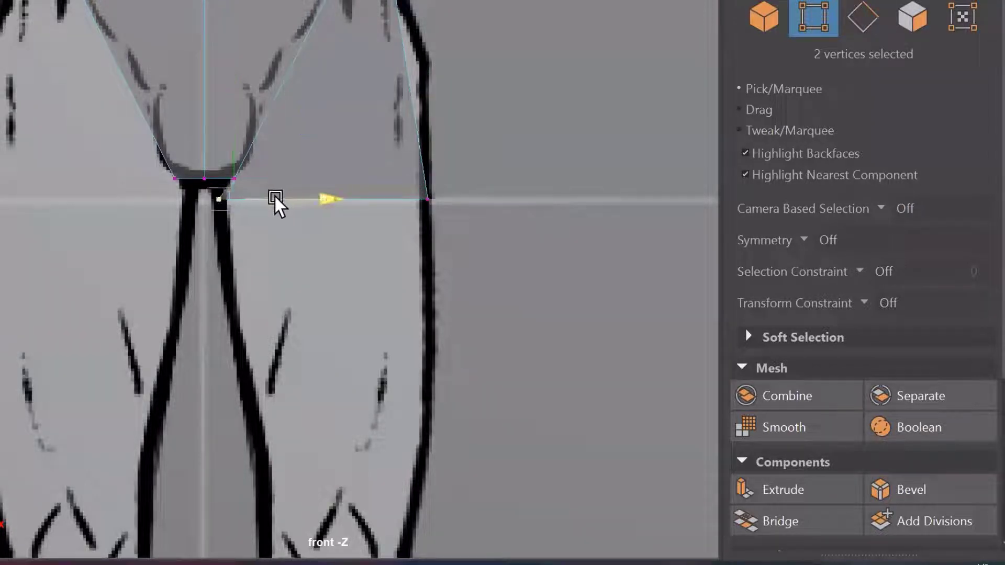
drag(310, 124, 244, 180)
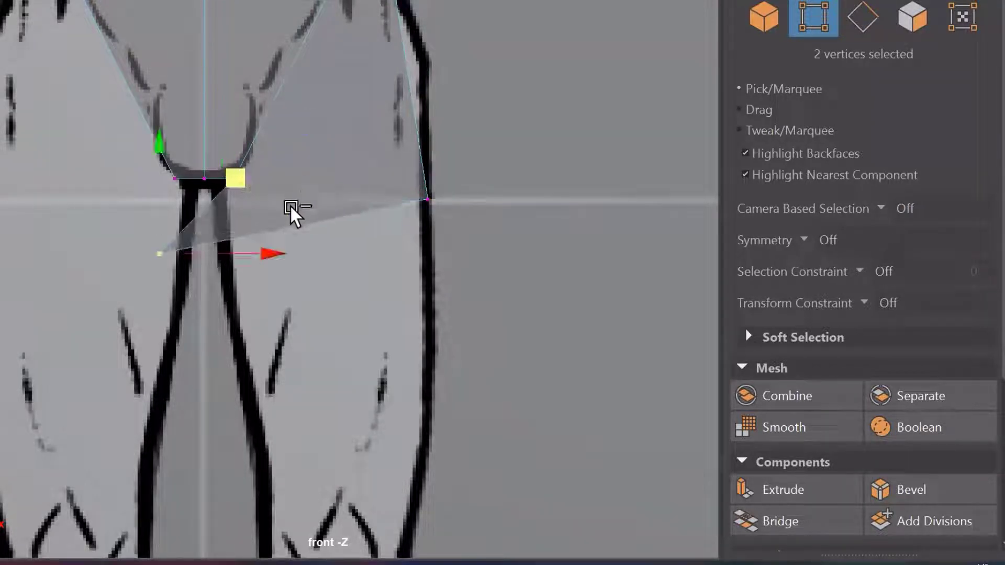
key(ctrl+z)
Zoom in and scale the crotch vertices together across the width
scroll(234, 175, up, 3)
alt+middle_drag(172, 200, 340, 339)
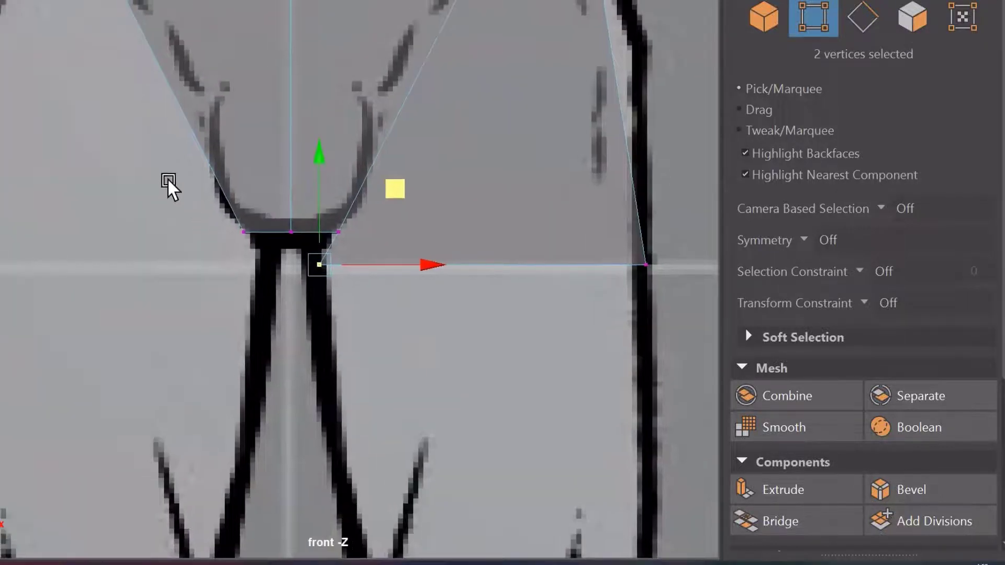
drag(171, 184, 416, 260)
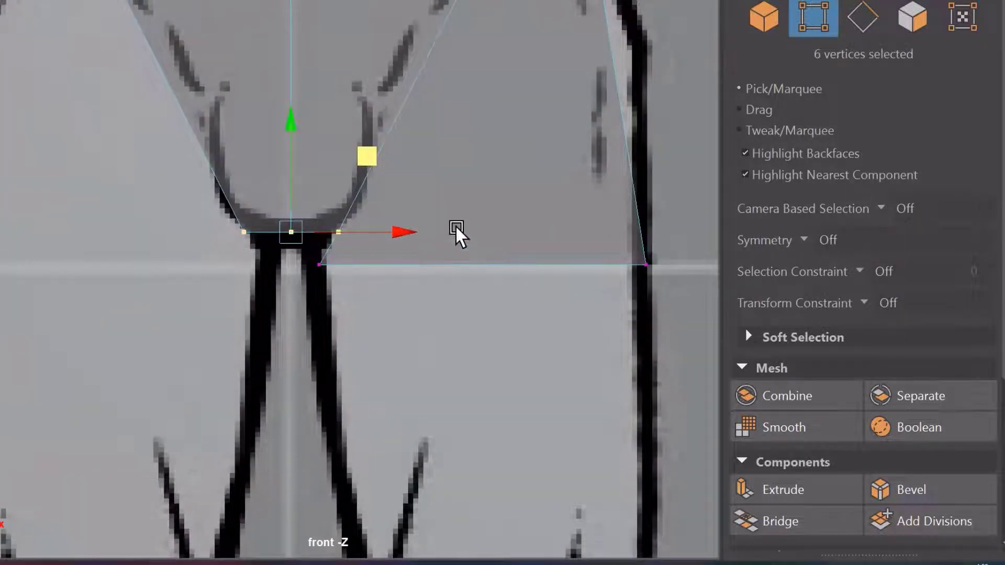
key(r)
drag(390, 238, 352, 233)
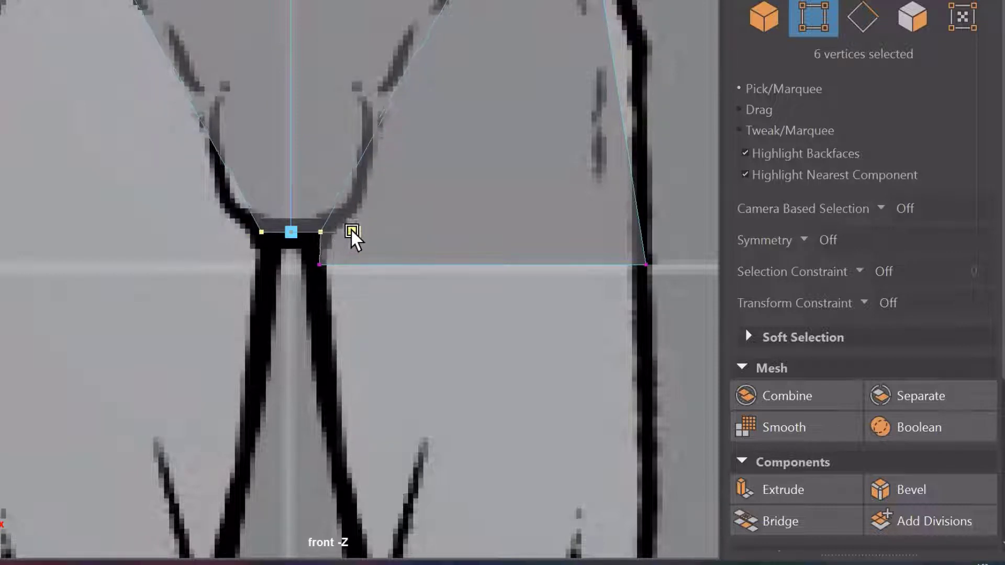
Turn on X-Ray so the mesh is see-through, then select the hip face for the leg
click(403, 340)
scroll(411, 337, down, 4)
scroll(424, 324, down, 1)
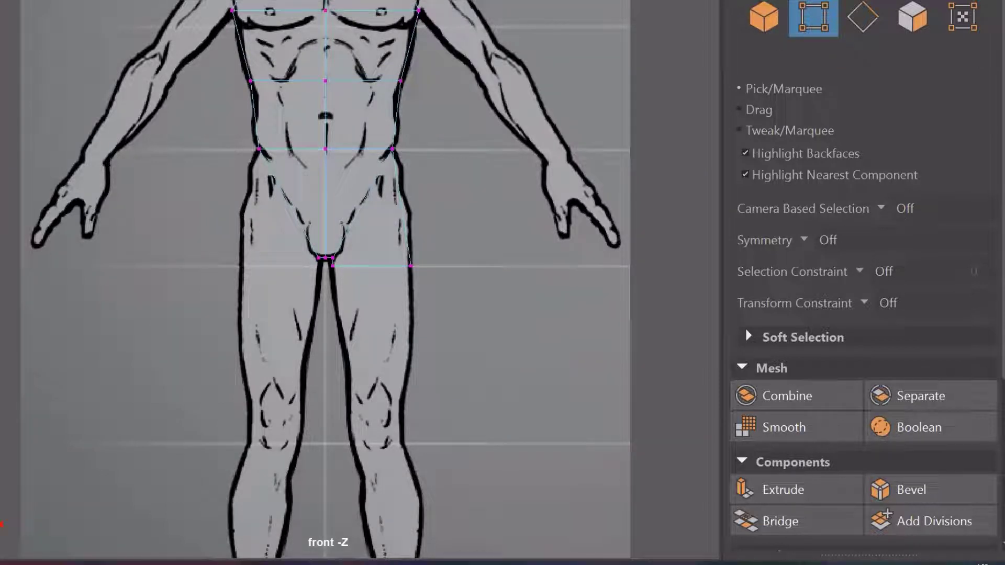
key(alt+x)
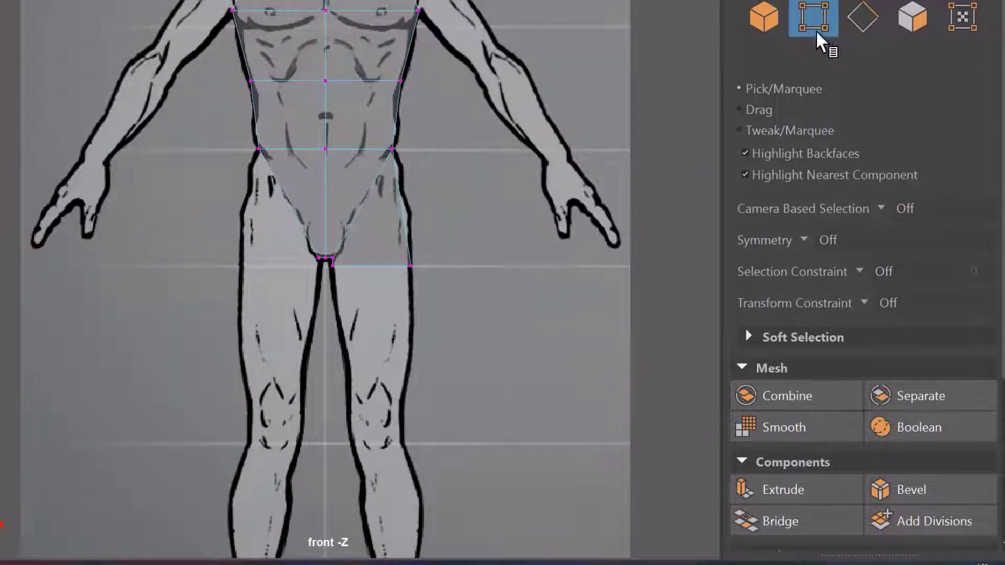
click(912, 18)
click(388, 250)
Extrude the thigh face down the leg below the hip
key(w)
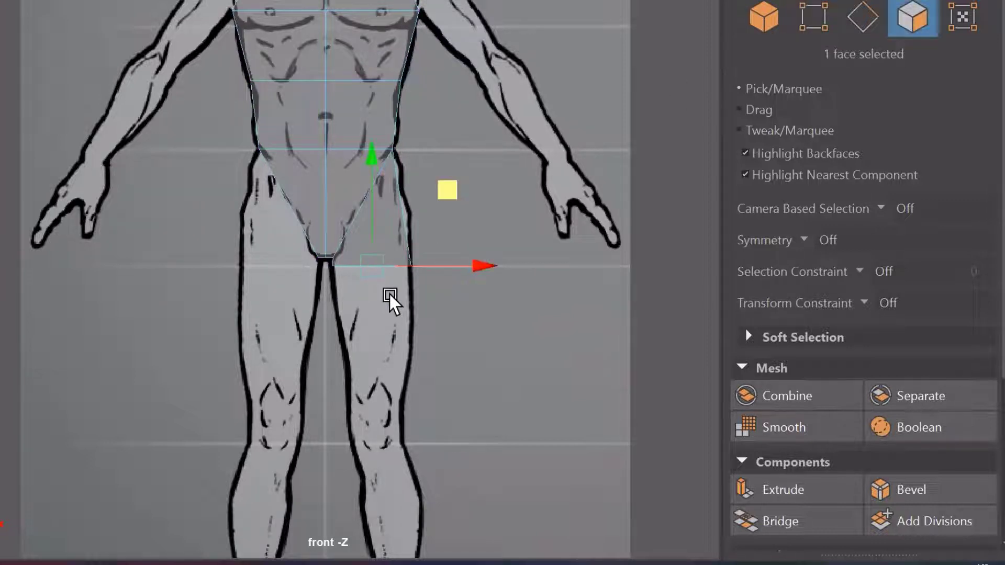
scroll(391, 292, up, 1)
scroll(414, 324, up, 2)
alt+middle_drag(426, 352, 431, 202)
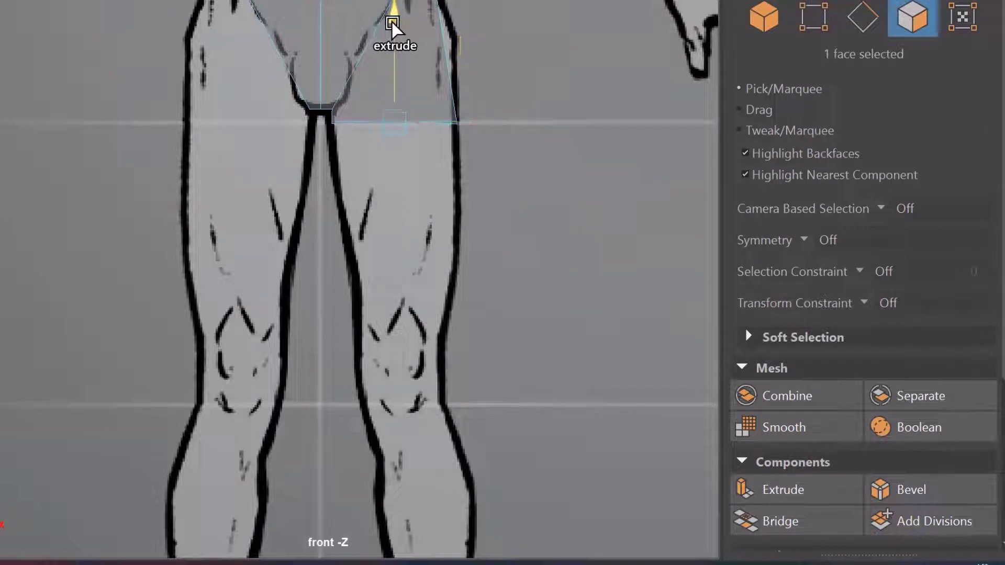
mouse_move(391, 23)
shift+mouse_down()
mouse_move(407, 151)
mouse_move(423, 147)
shift+mouse_up()
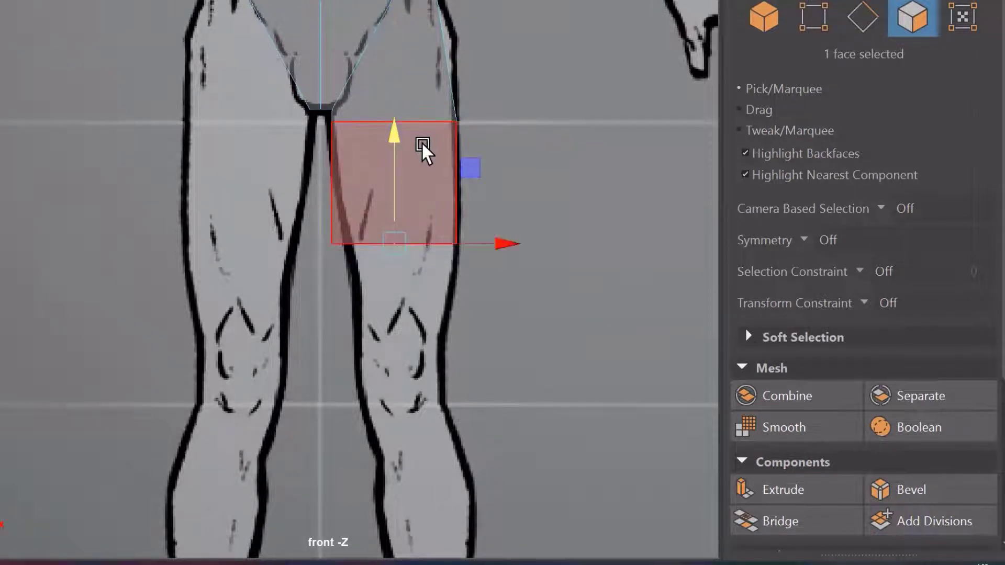
Move the inner bottom thigh vertex out to the leg outline
click(813, 21)
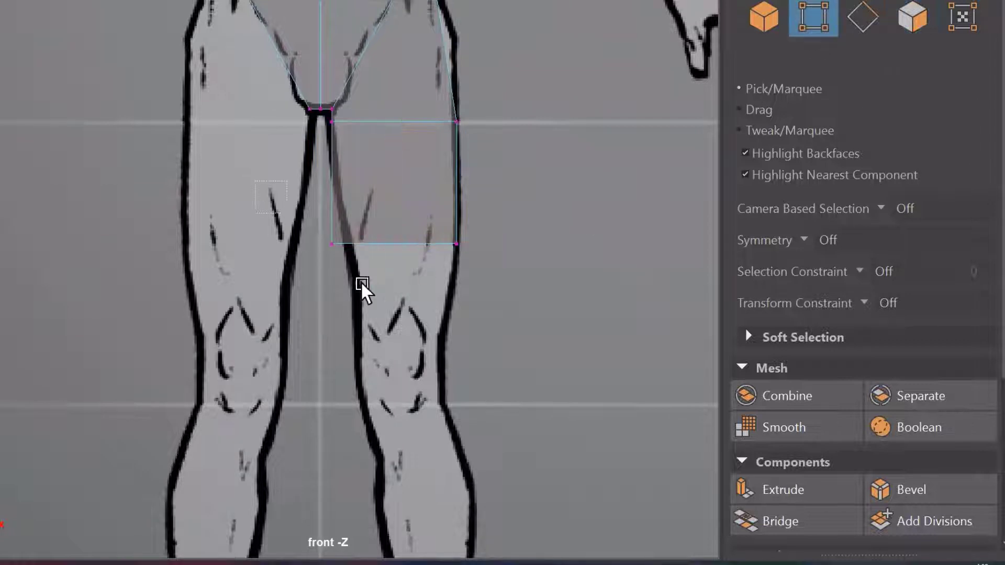
drag(359, 287, 319, 230)
drag(390, 244, 408, 245)
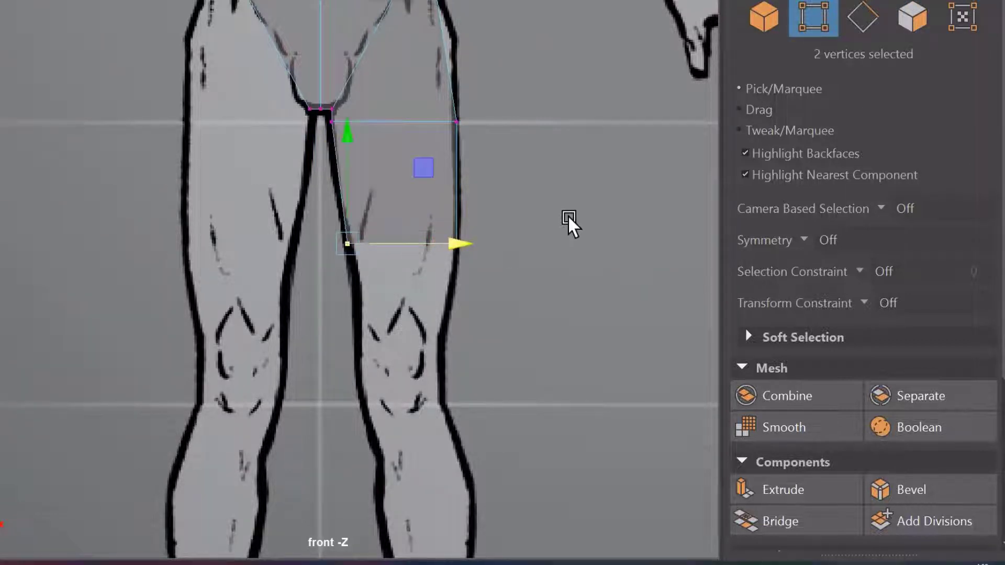
click(568, 224)
Extrude a second section down to the knee and pull its outer corner in to the outline
click(912, 18)
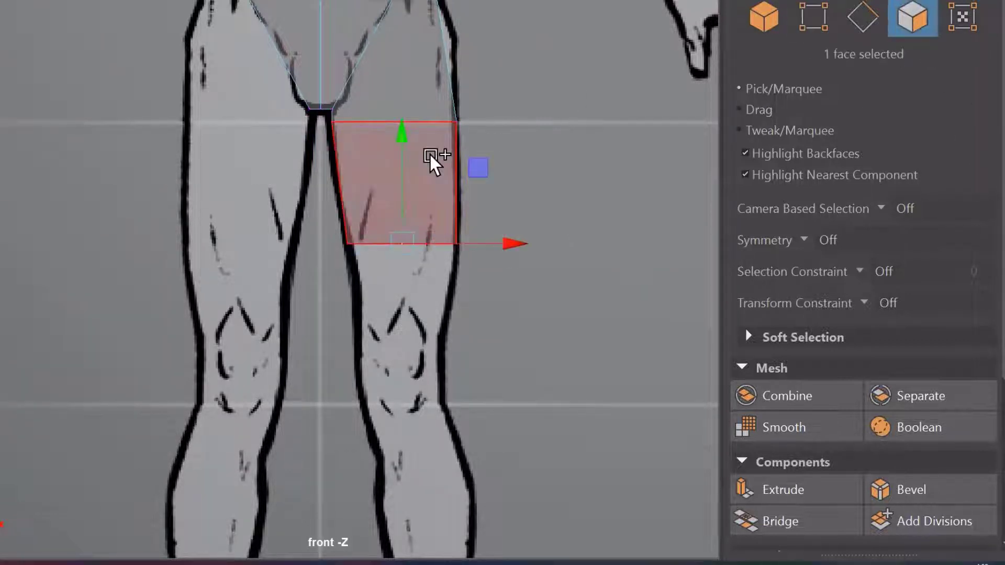
key(ctrl+e)
drag(406, 134, 410, 224)
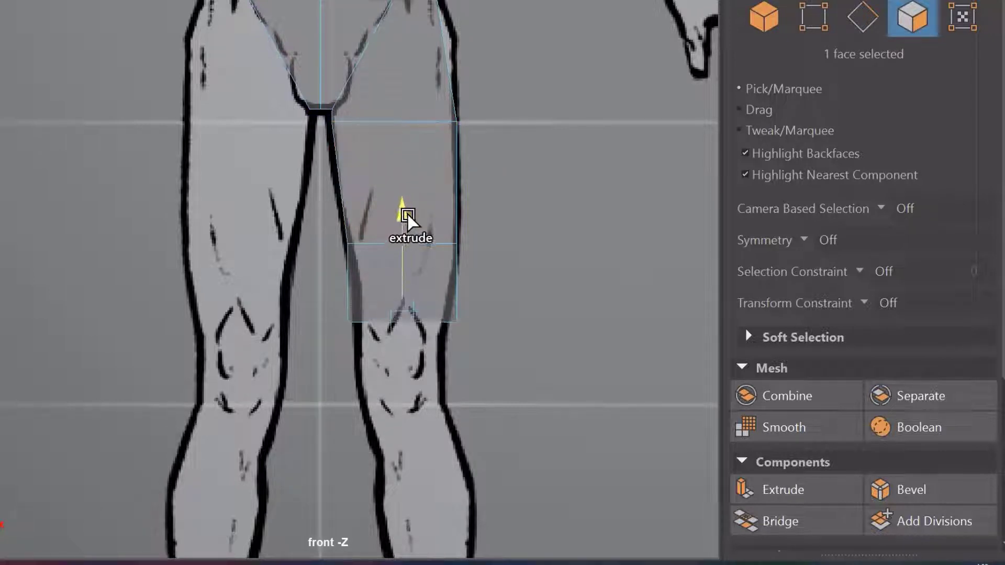
click(812, 21)
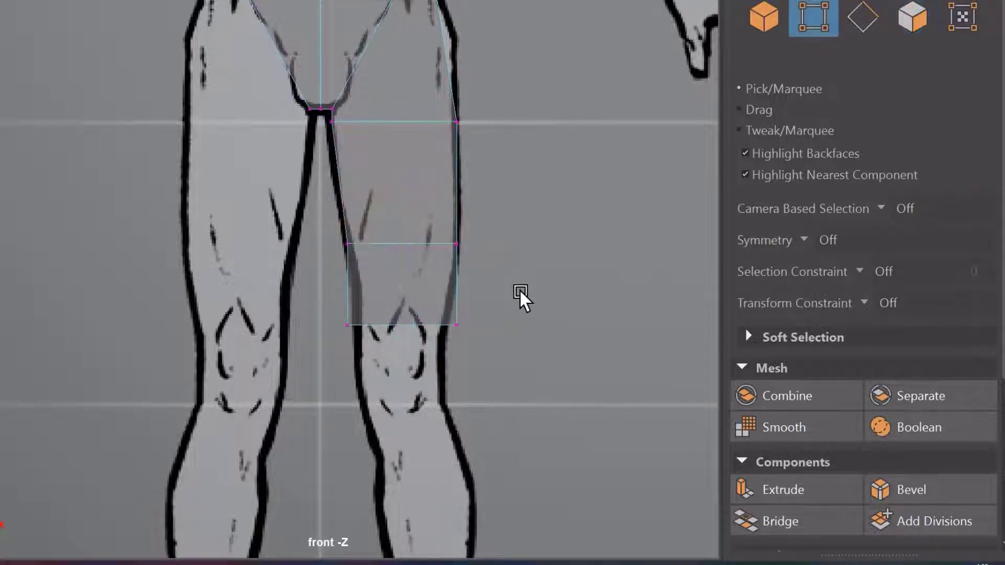
drag(534, 274, 444, 370)
drag(539, 327, 527, 327)
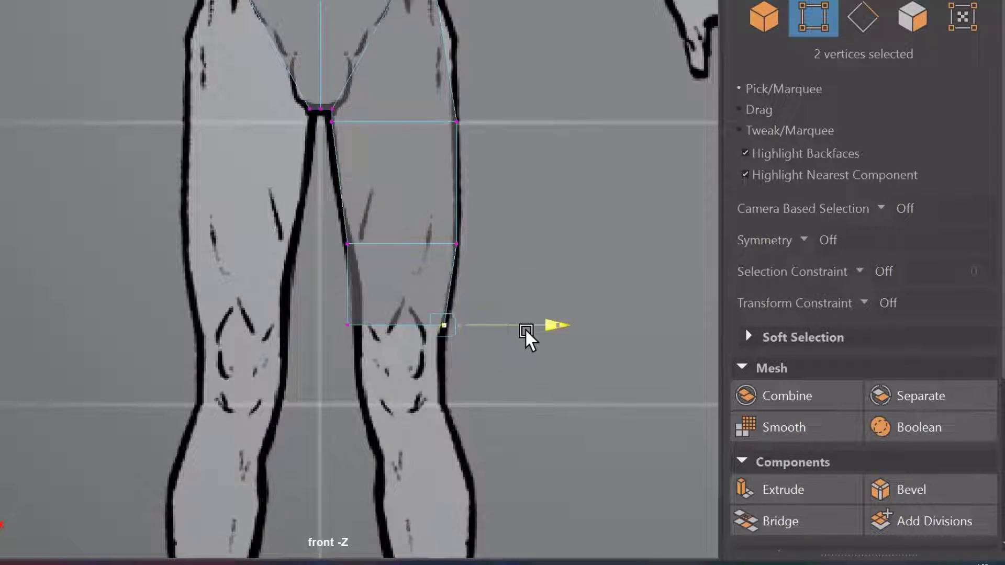
mouse_move(290, 305)
mouse_down()
mouse_move(371, 357)
mouse_move(433, 332)
mouse_up()
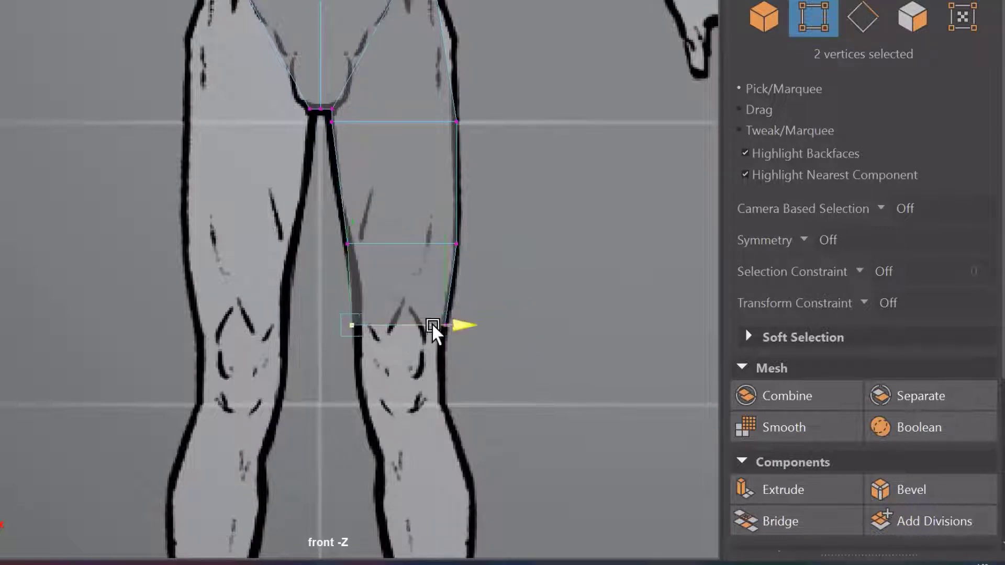
scroll(514, 323, up, 1)
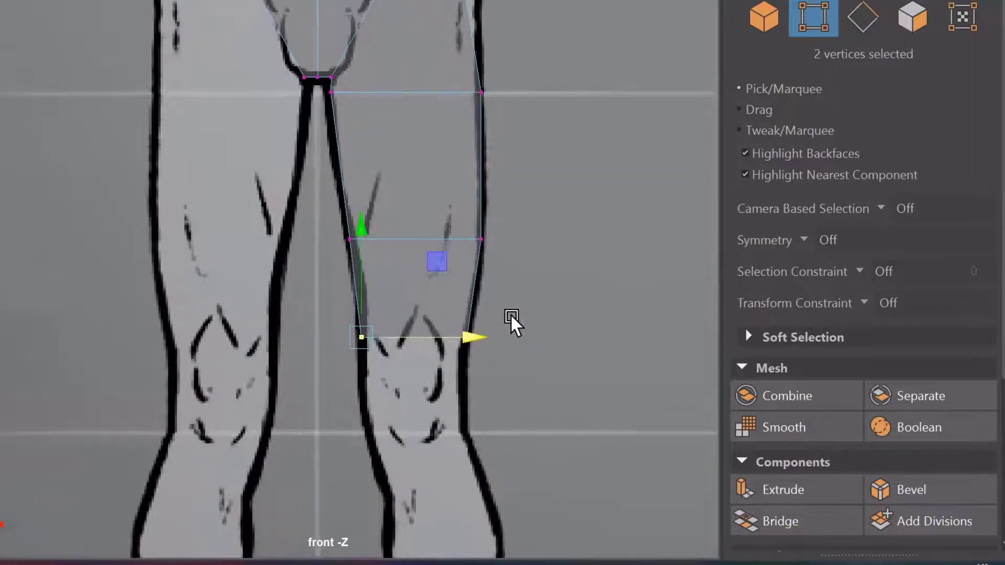
alt+middle_drag(513, 323, 541, 384)
scroll(494, 352, up, 1)
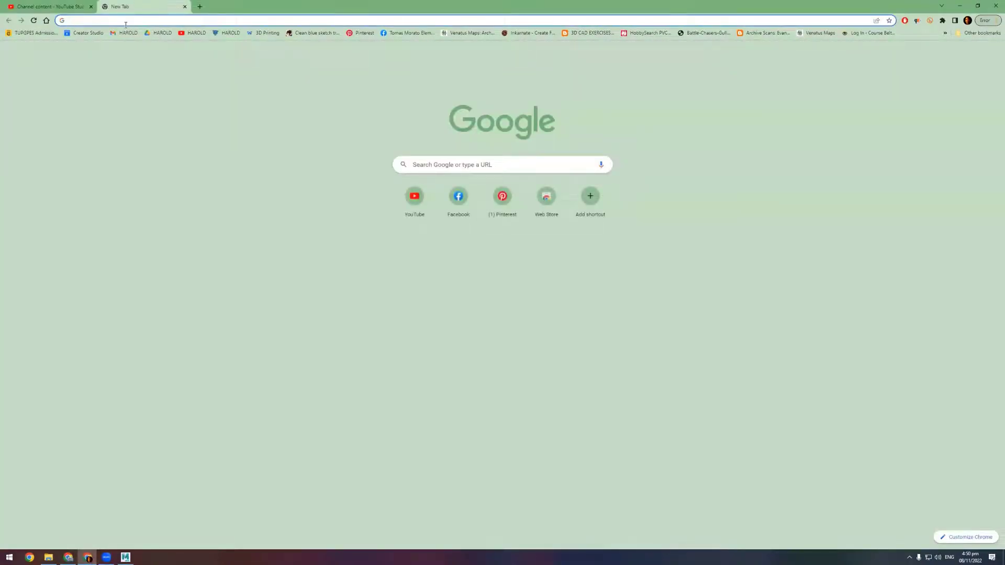
Search Google Images for 'limb topology' and preview the leg, knee-and-elbow and CGTalk body topology examples
text(limb)
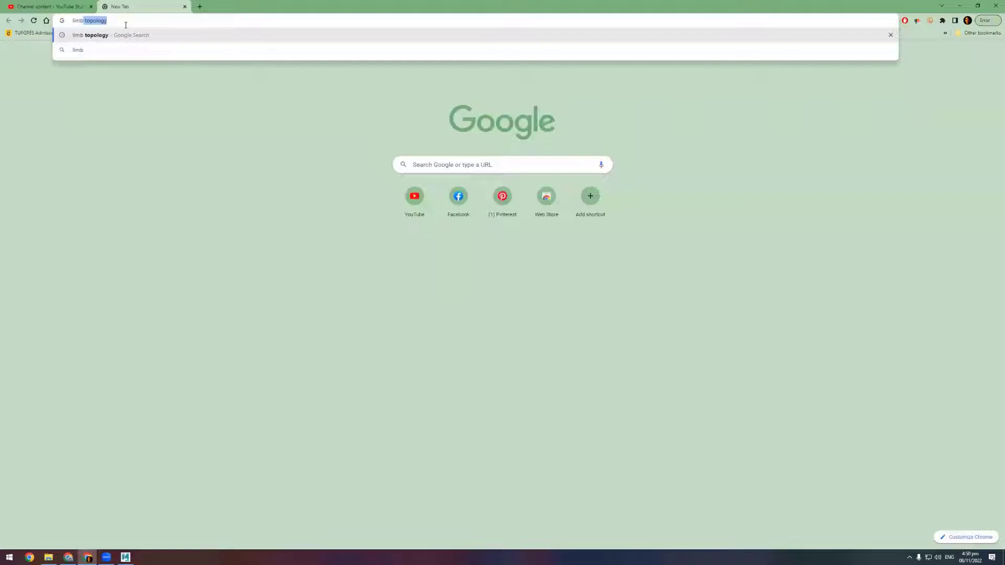
key(Return)
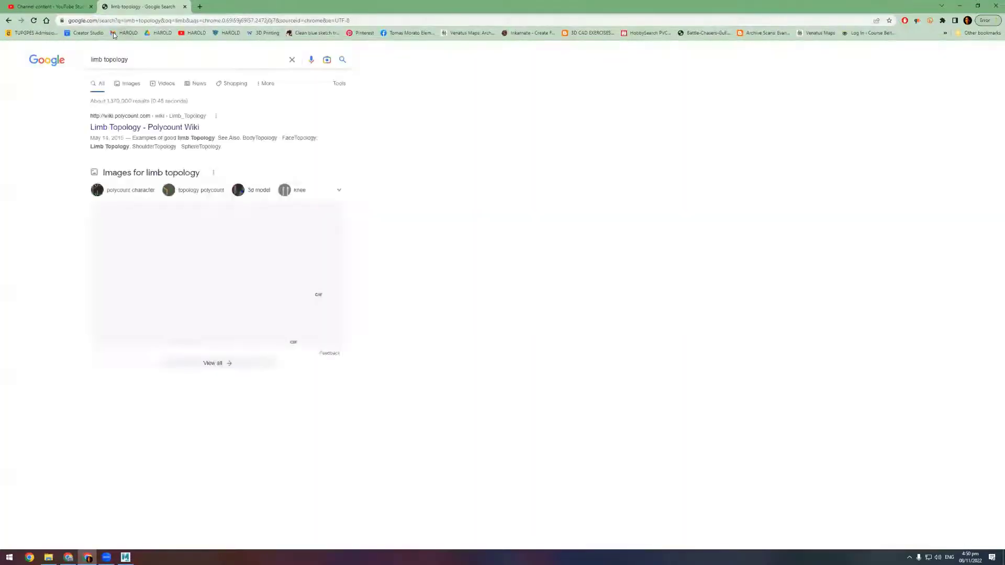
click(126, 85)
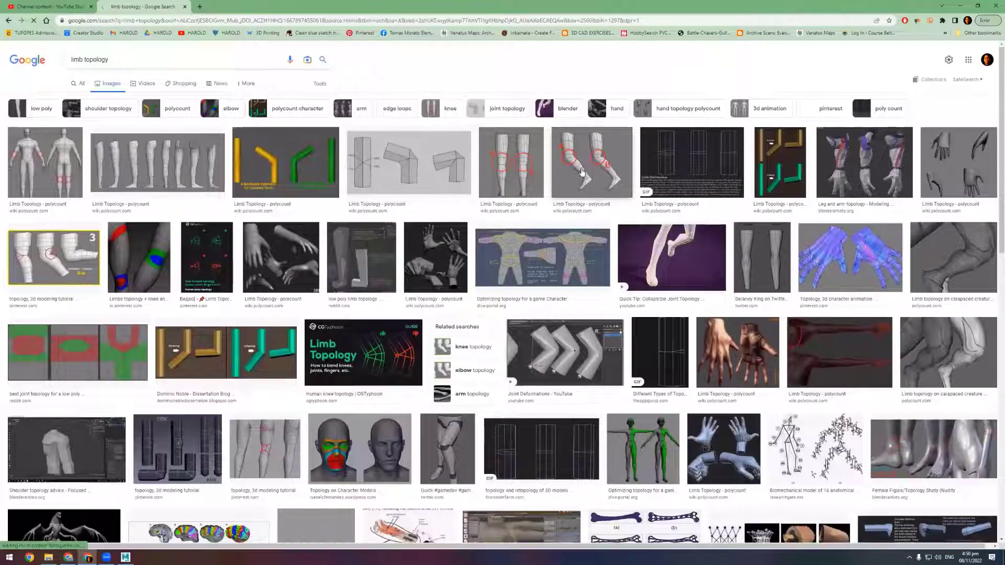
click(581, 168)
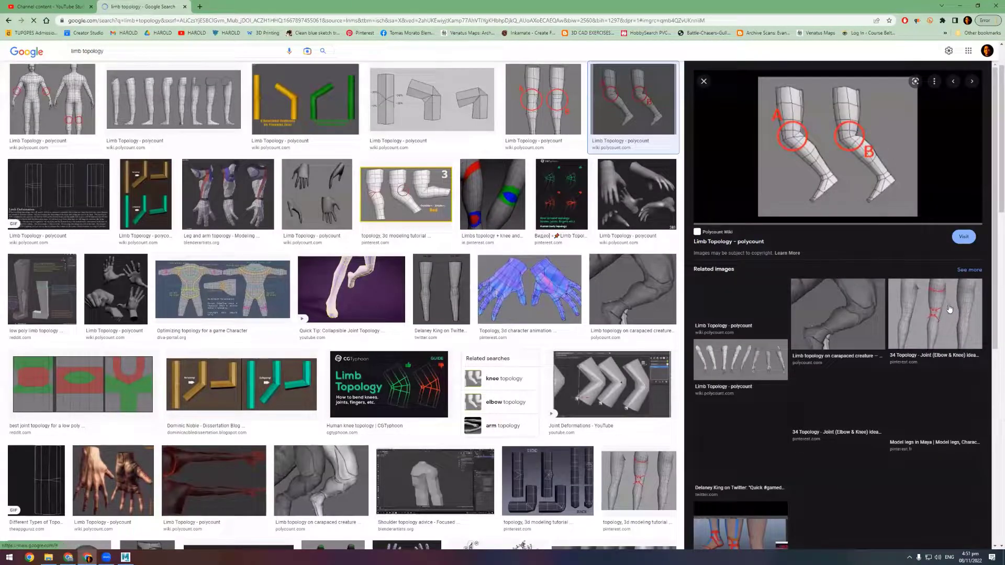
click(950, 321)
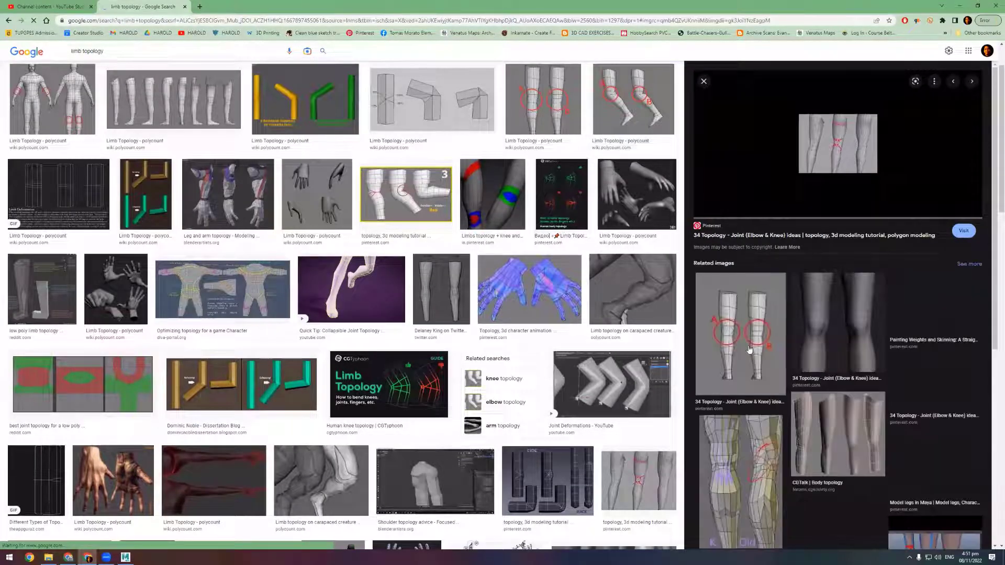
click(839, 450)
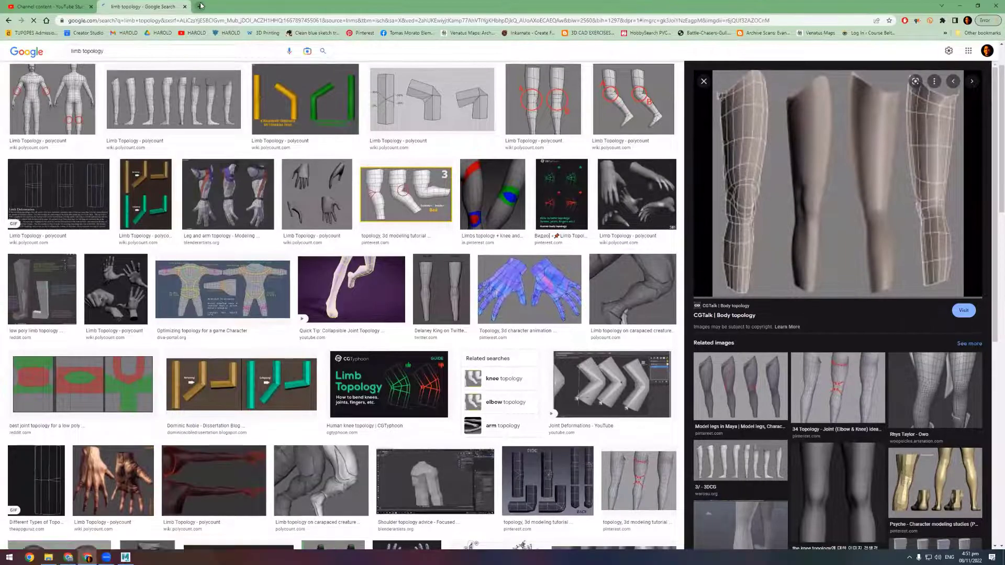
click(200, 10)
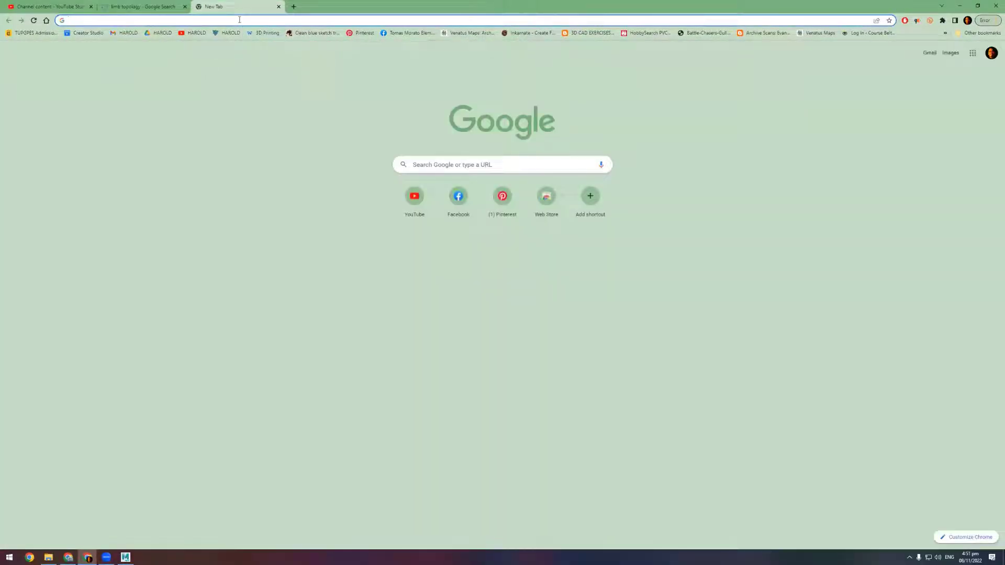
Search images for 'pixar patch topology' and view the Pixar Style Part Two, elbow and knee edge-loop examples
text(pix)
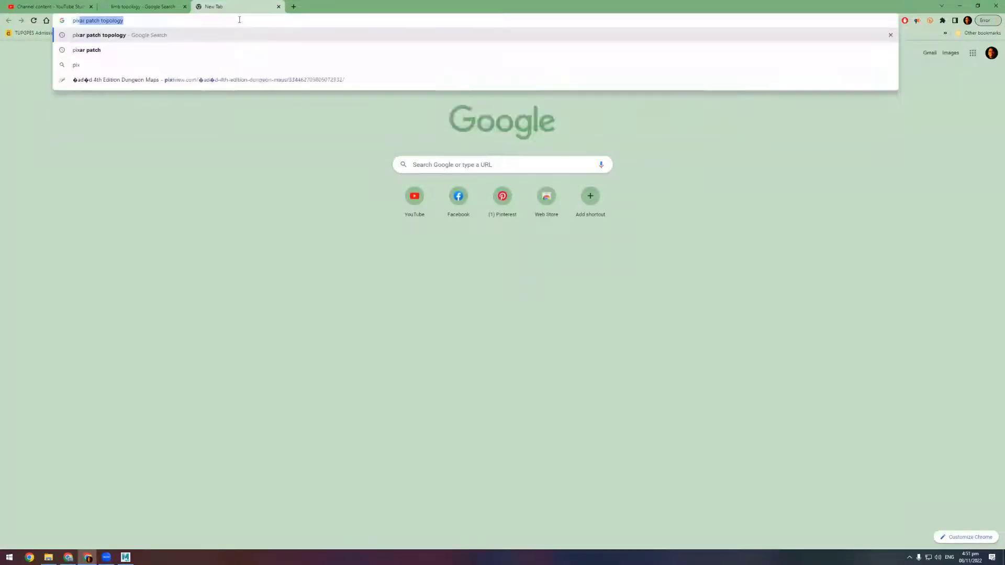
text(ar)
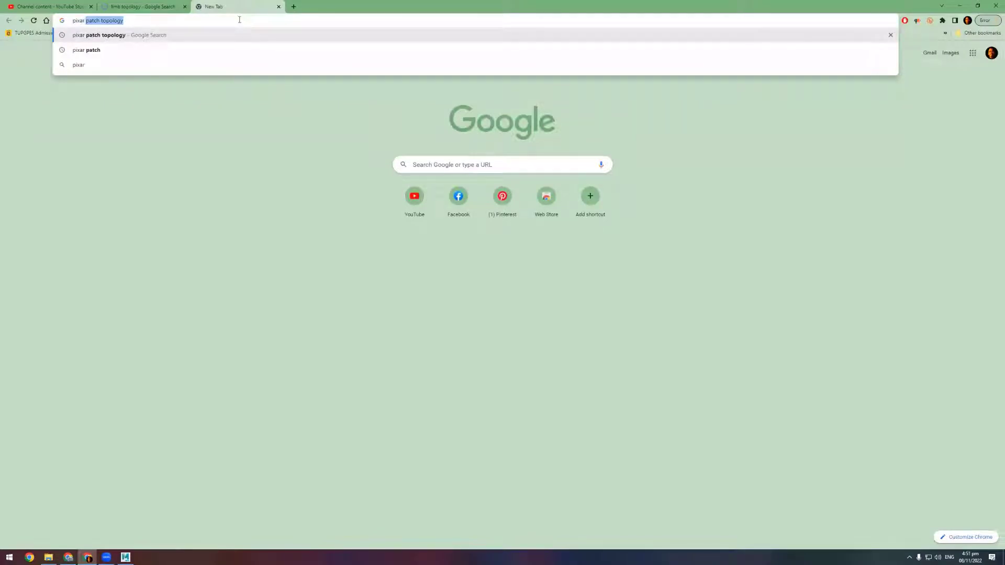
key(Return)
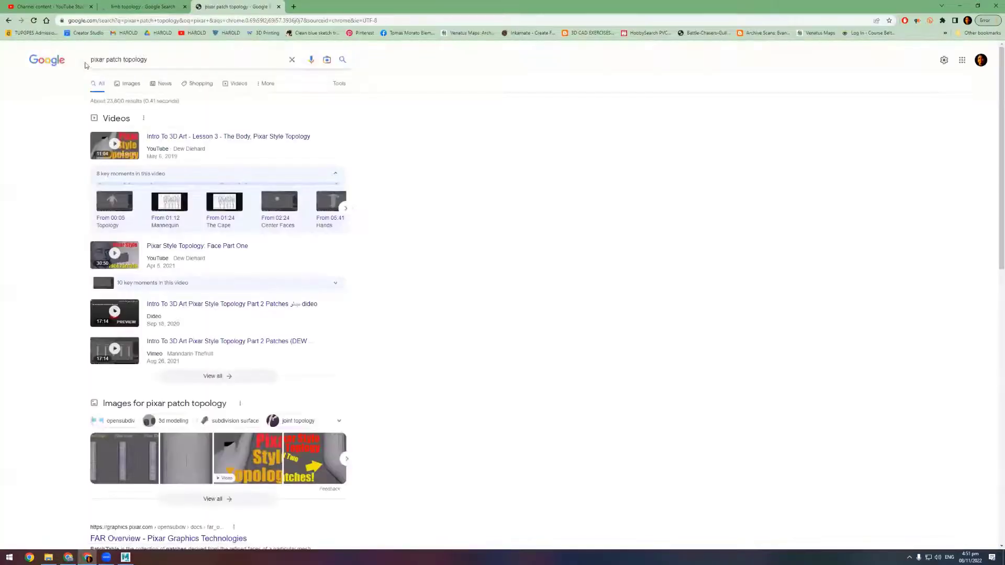
click(124, 85)
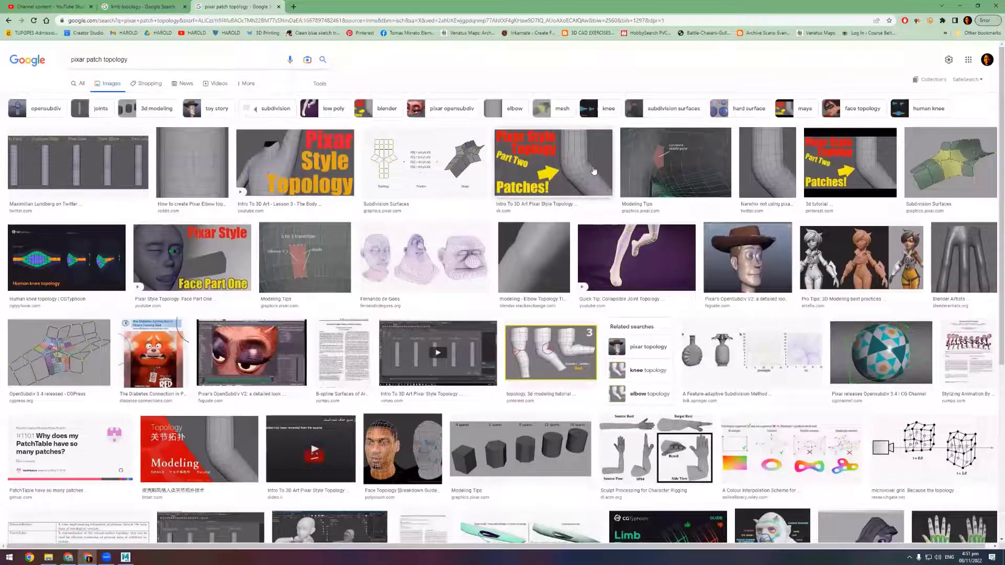
click(596, 170)
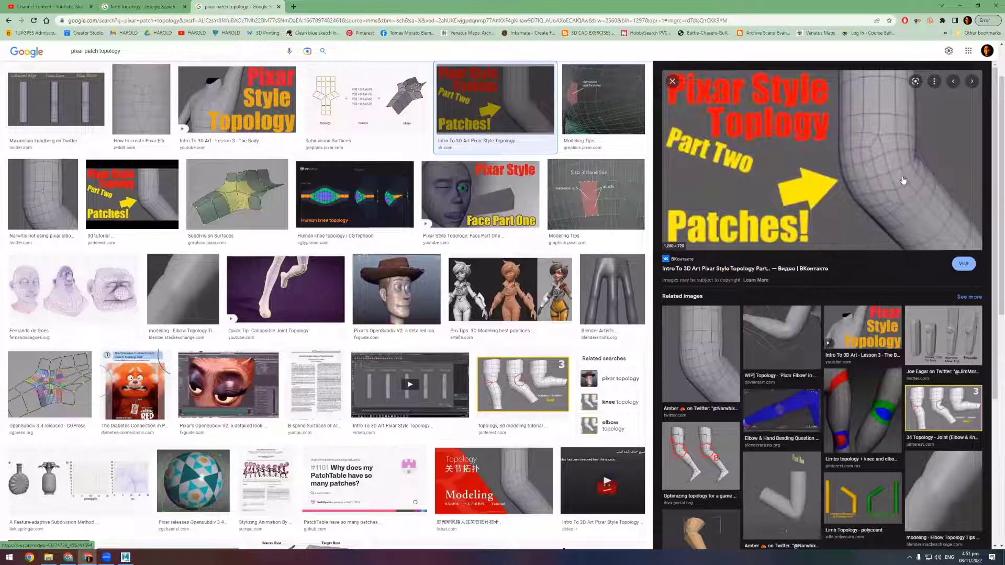
scroll(944, 320, down, 1)
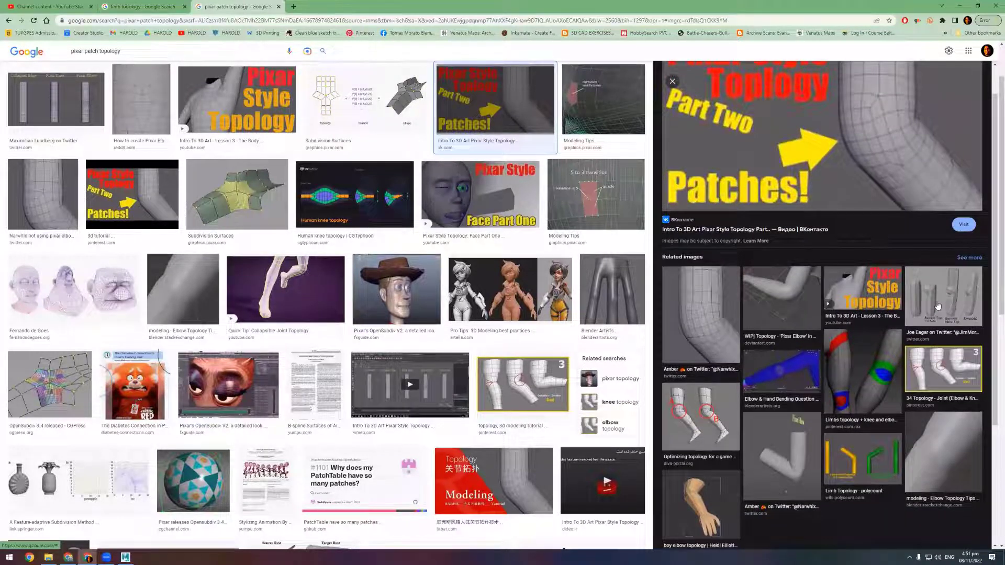
click(937, 306)
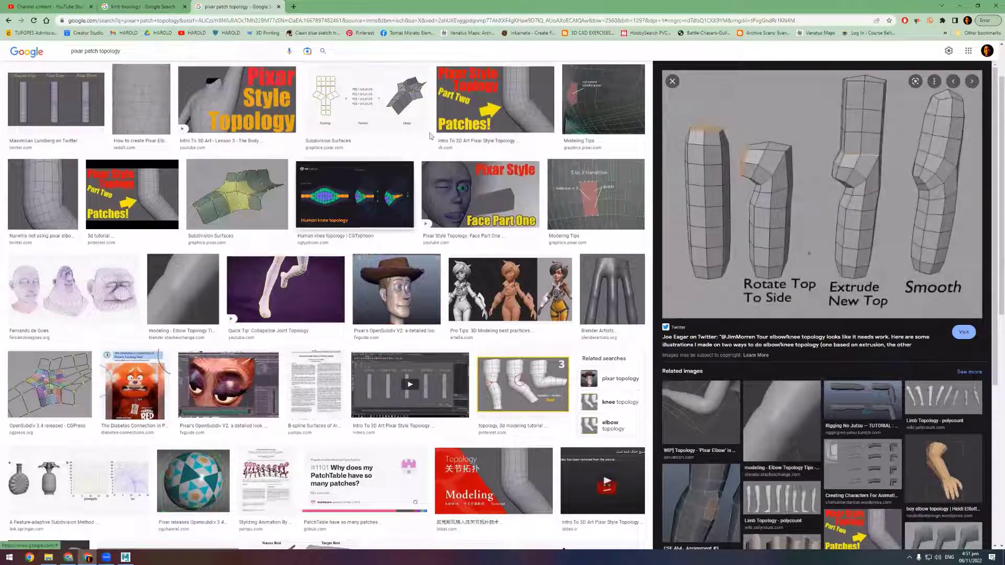
click(502, 102)
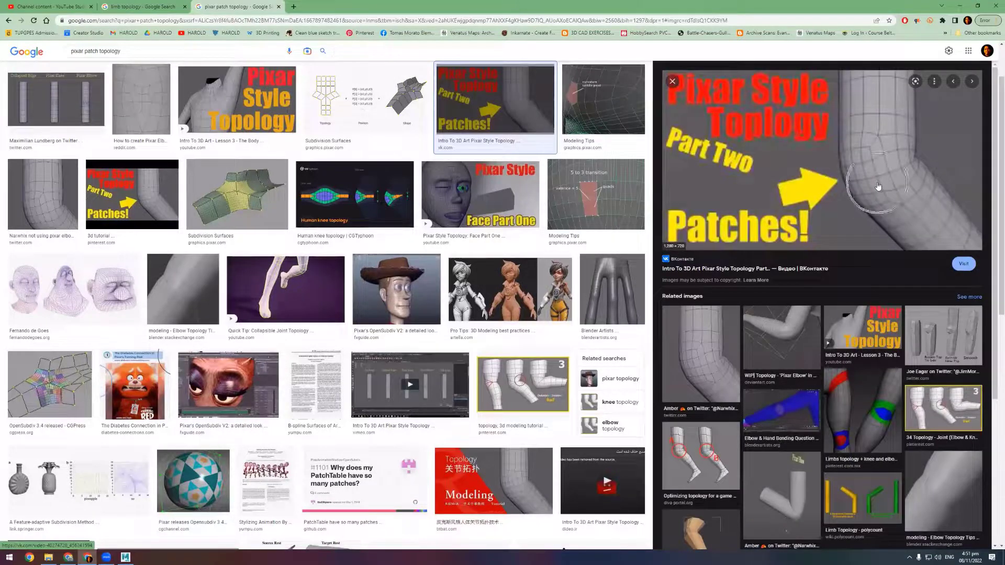
click(878, 435)
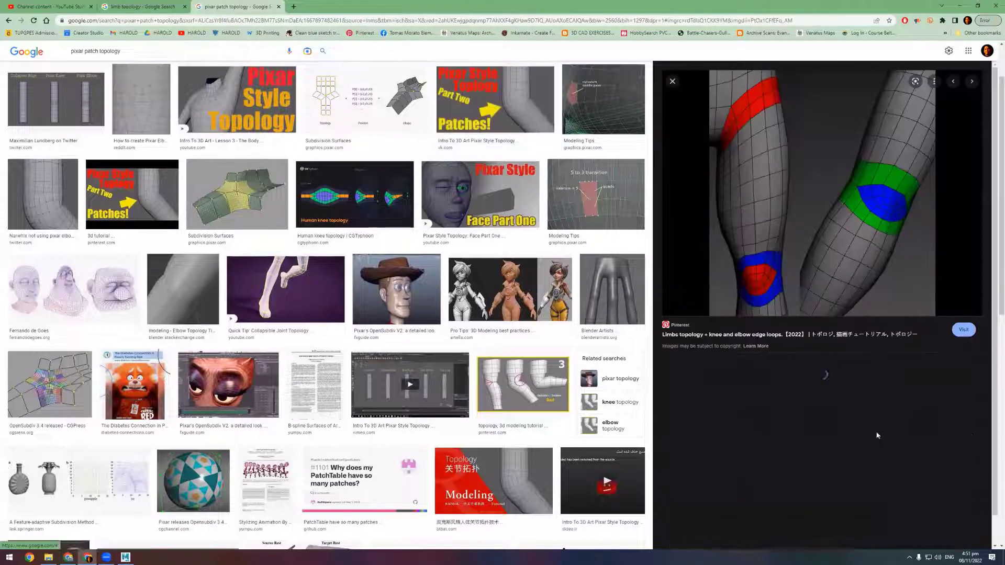
Open Pinterest in a new browser tab
click(877, 209)
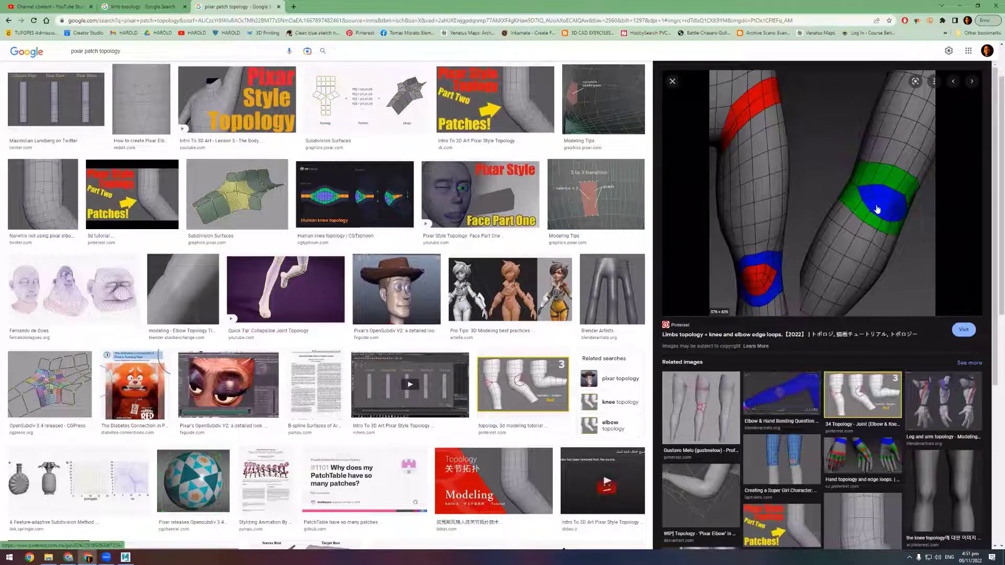
click(877, 209)
click(293, 6)
click(354, 34)
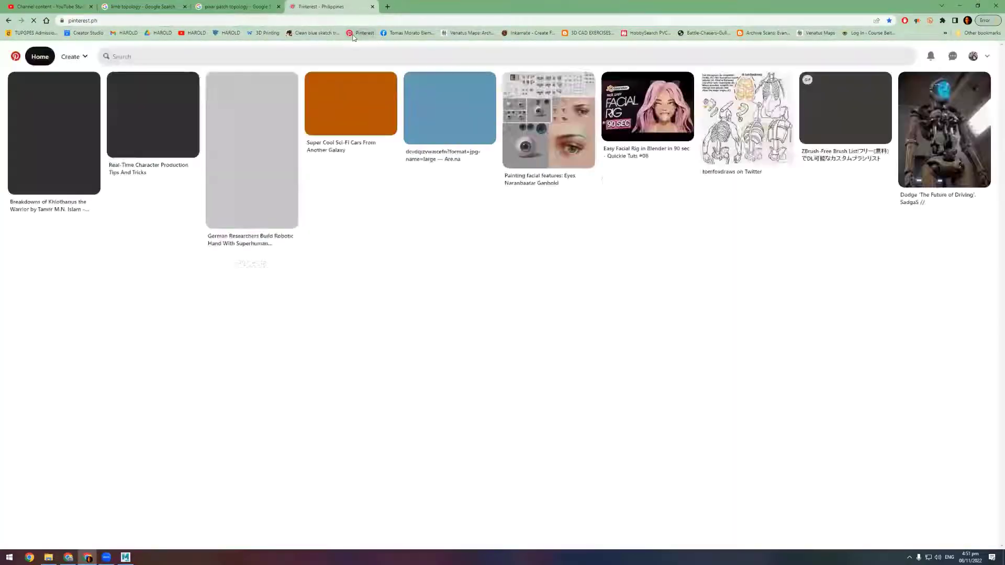
Browse the Topology Refs Pinterest board, then return to the 'pixar patch topology' image results
click(973, 56)
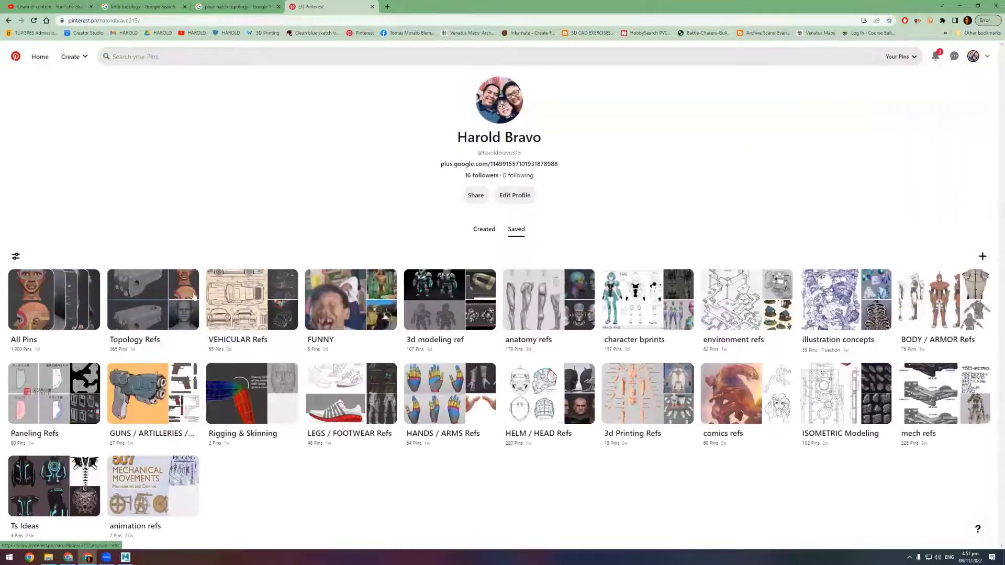
click(147, 315)
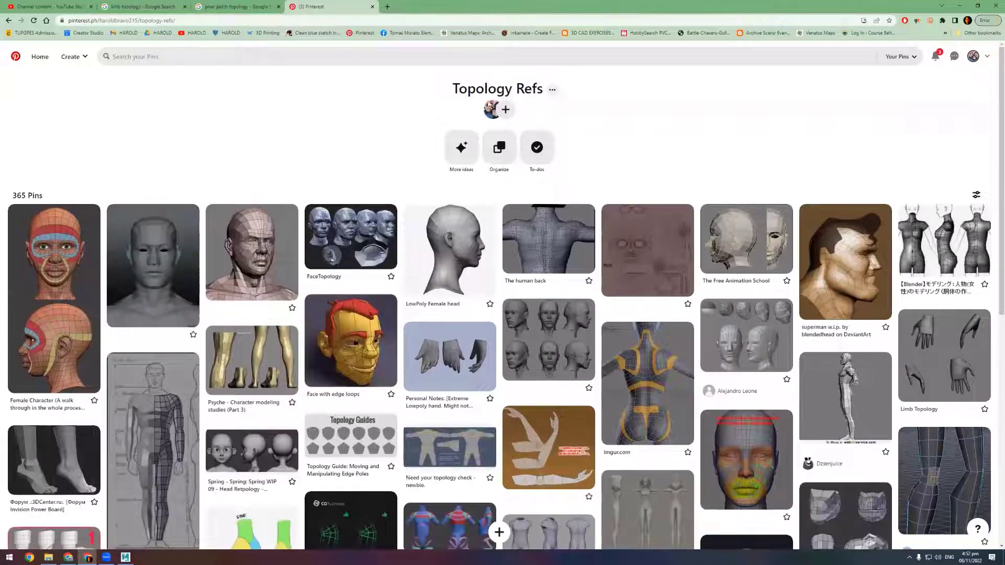
scroll(758, 264, down, 2)
scroll(754, 293, down, 3)
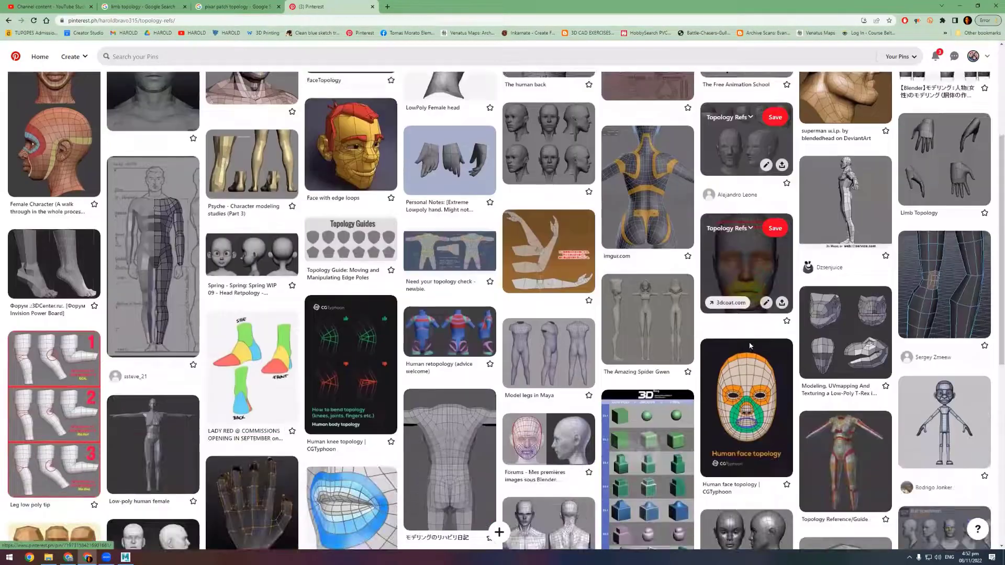
scroll(748, 341, down, 2)
scroll(564, 331, down, 2)
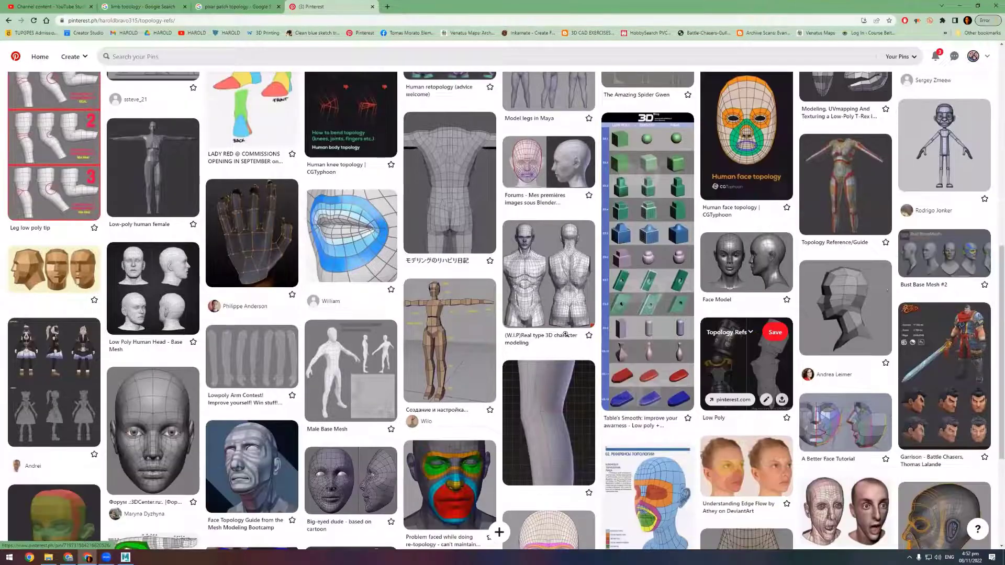
scroll(618, 304, down, 3)
scroll(618, 304, down, 2)
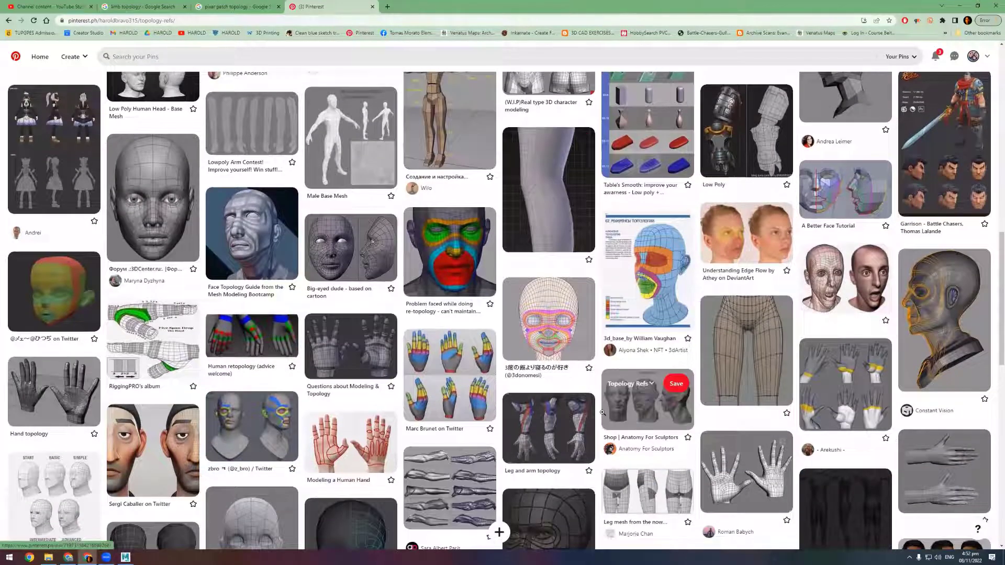
scroll(592, 419, up, 2)
scroll(586, 408, up, 3)
scroll(579, 408, up, 10)
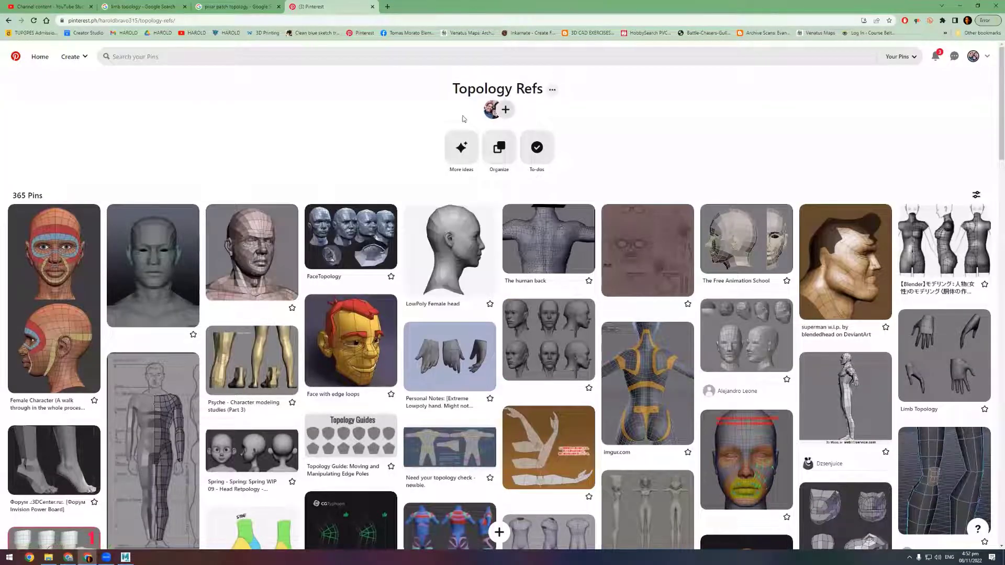
click(972, 57)
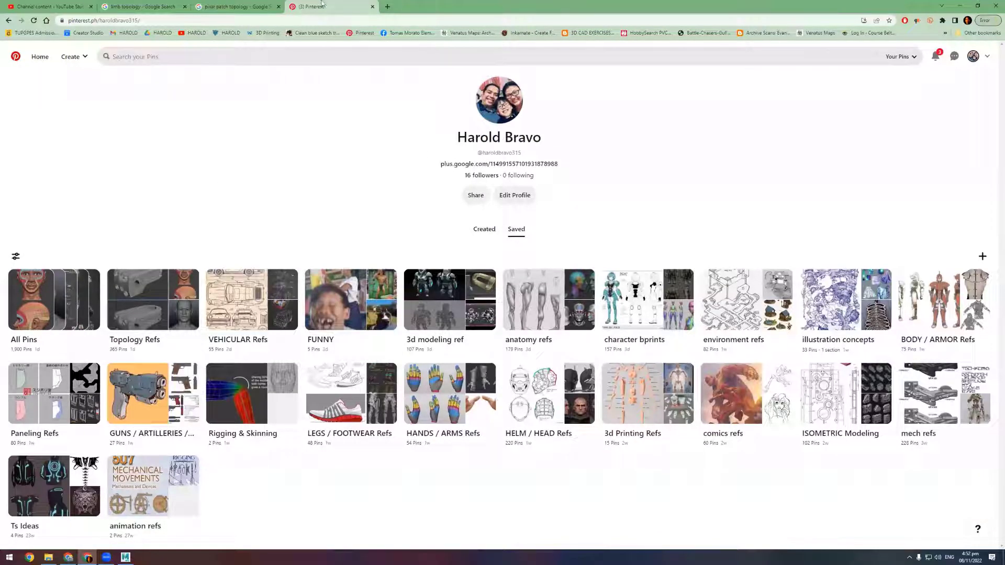
click(233, 8)
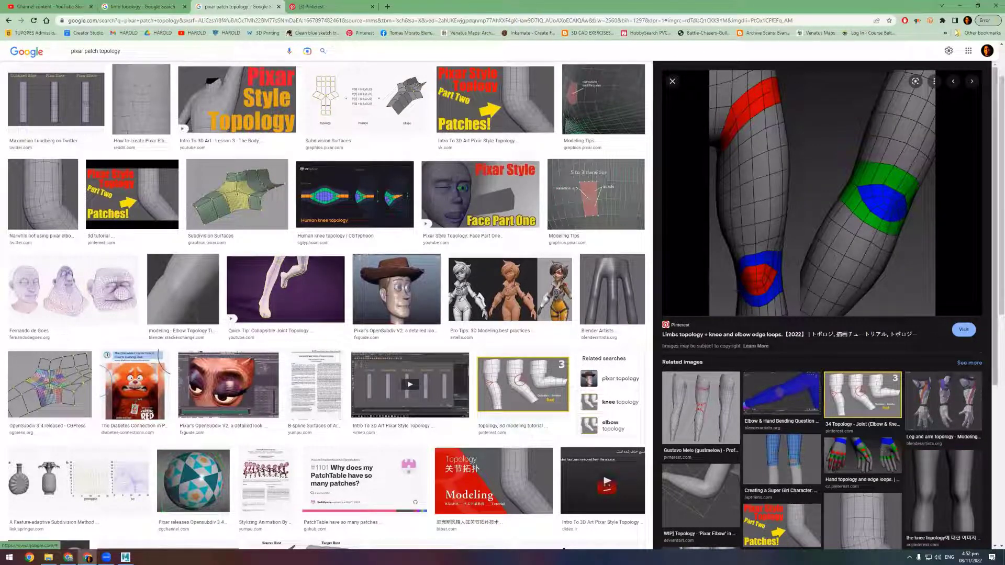
Extrude the leg's bottom face down past the knee
key(alt+Tab)
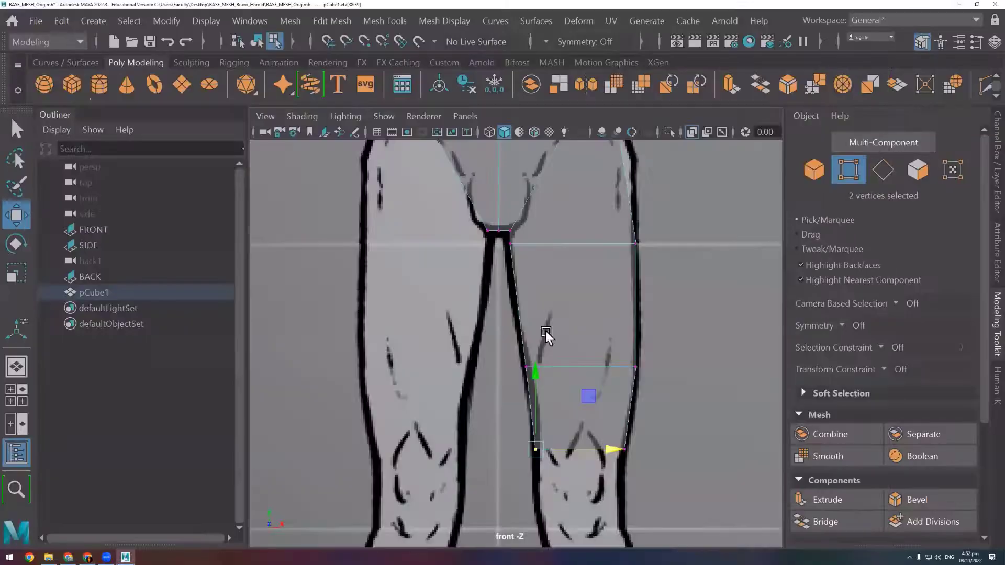
key(ctrl+F11)
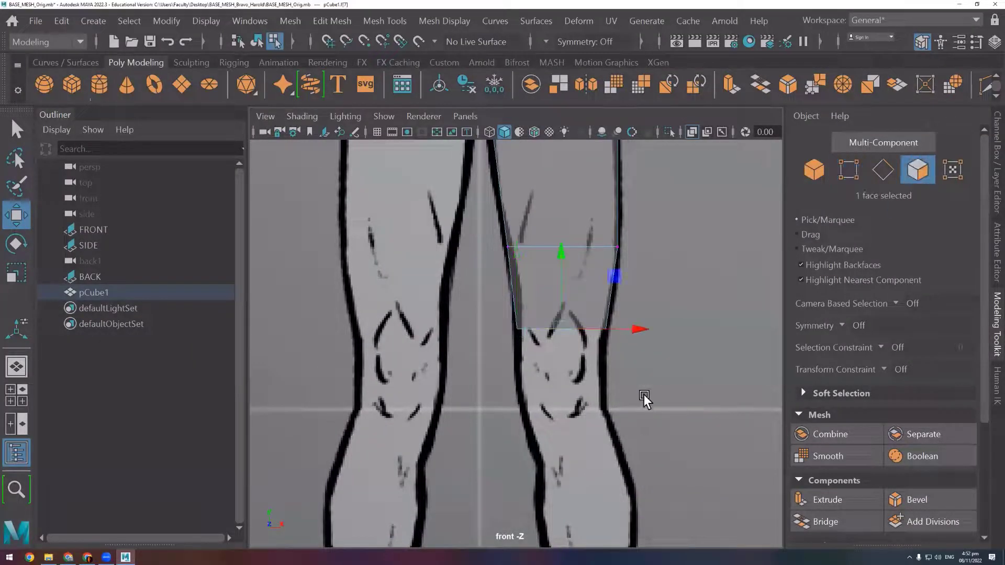
alt+middle_drag(643, 395, 629, 278)
mouse_move(545, 178)
shift+mouse_down()
mouse_move(560, 280)
mouse_move(566, 274)
shift+mouse_up()
Move the new section's bottom vertices onto the front-view knee outline
key(F9)
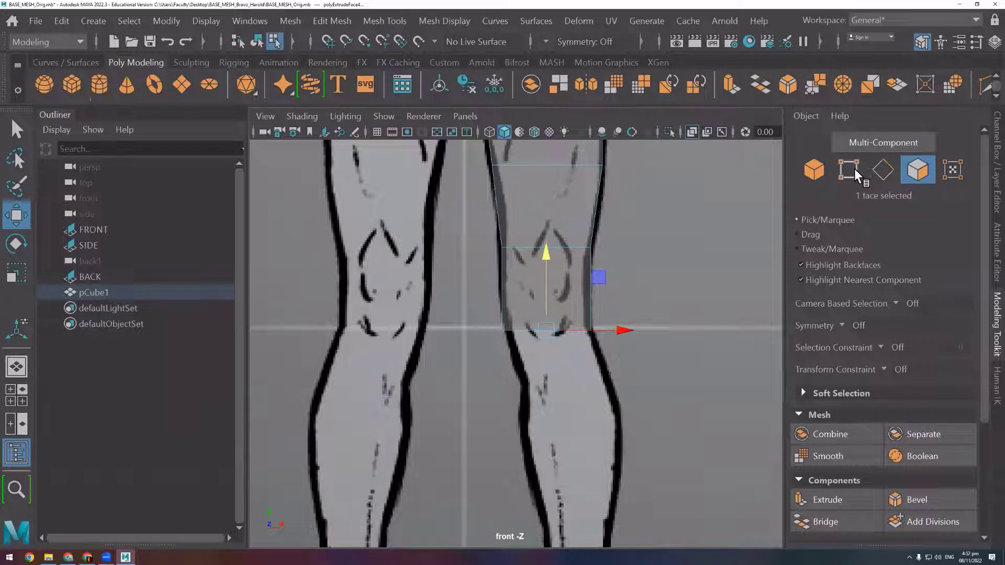
click(525, 328)
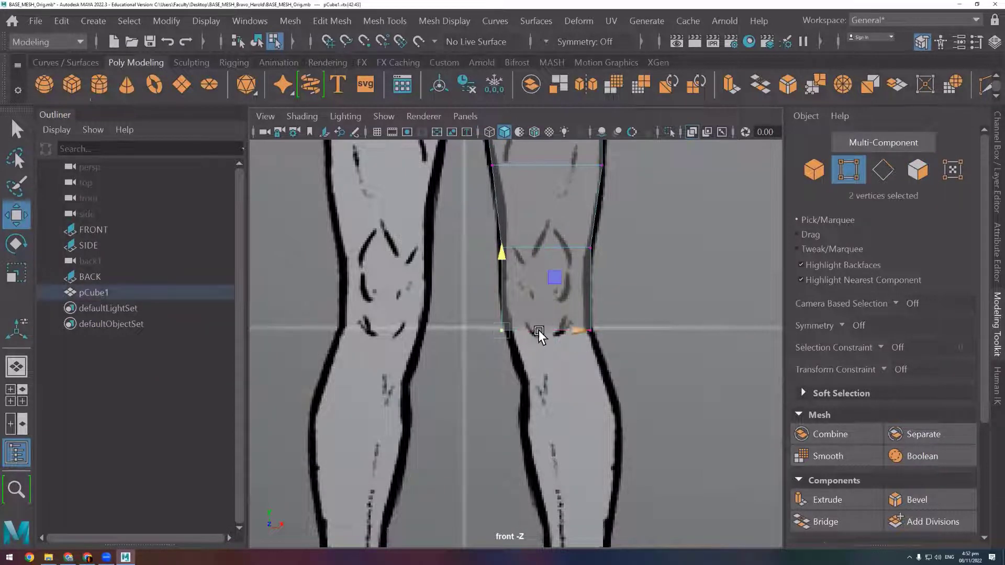
drag(539, 335, 546, 332)
click(661, 348)
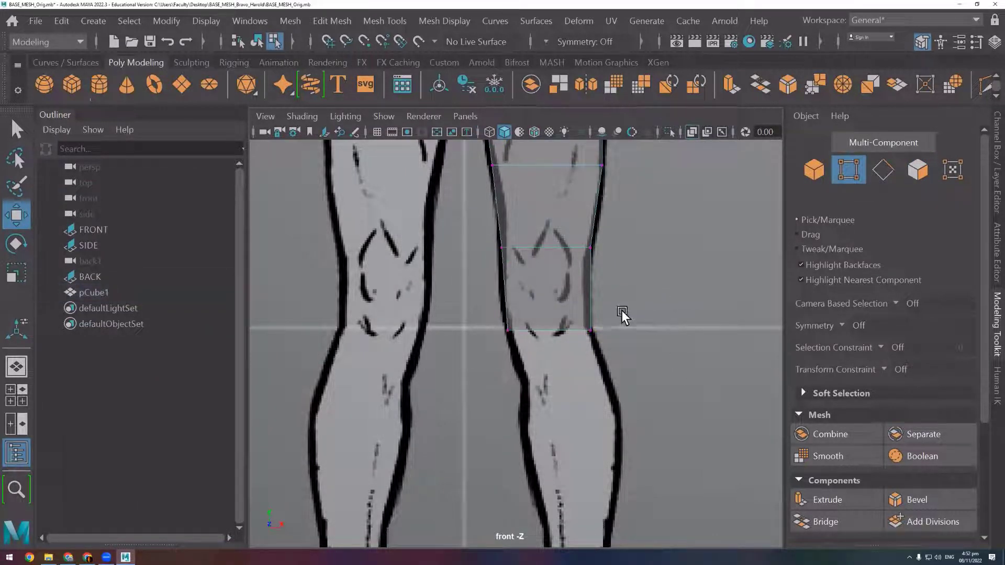
drag(621, 314, 500, 331)
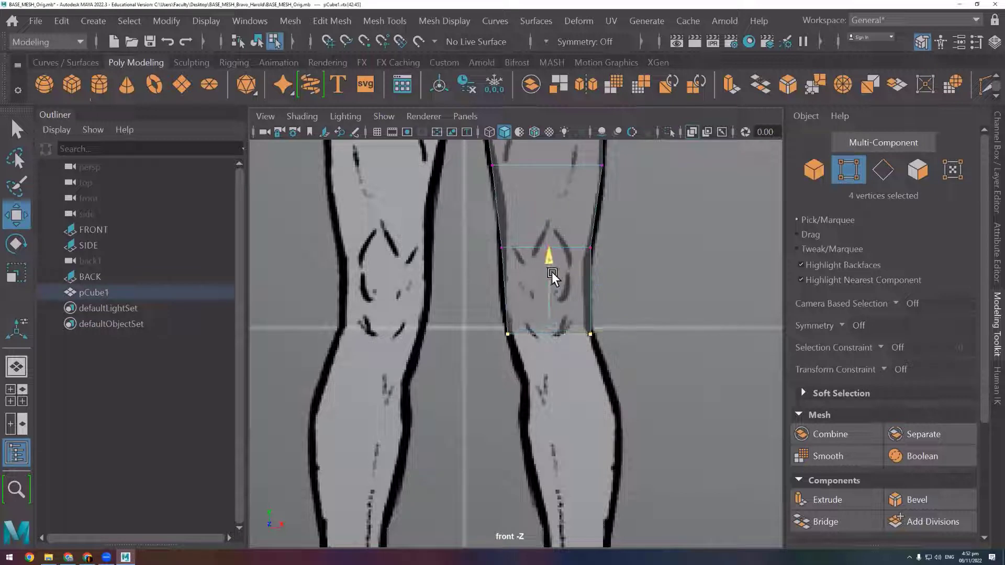
Select the edges running across the knee section
click(688, 308)
click(889, 173)
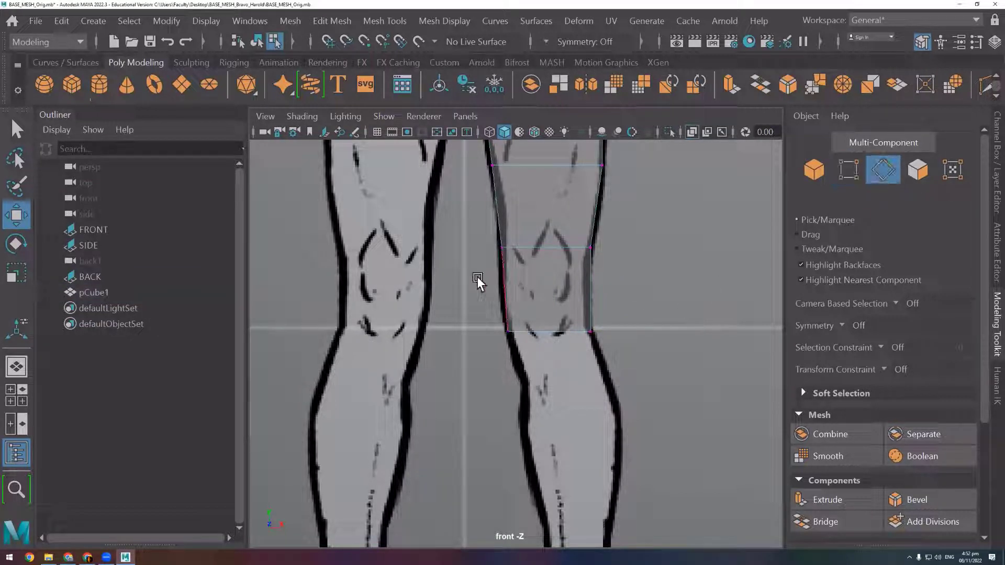
drag(455, 272, 701, 301)
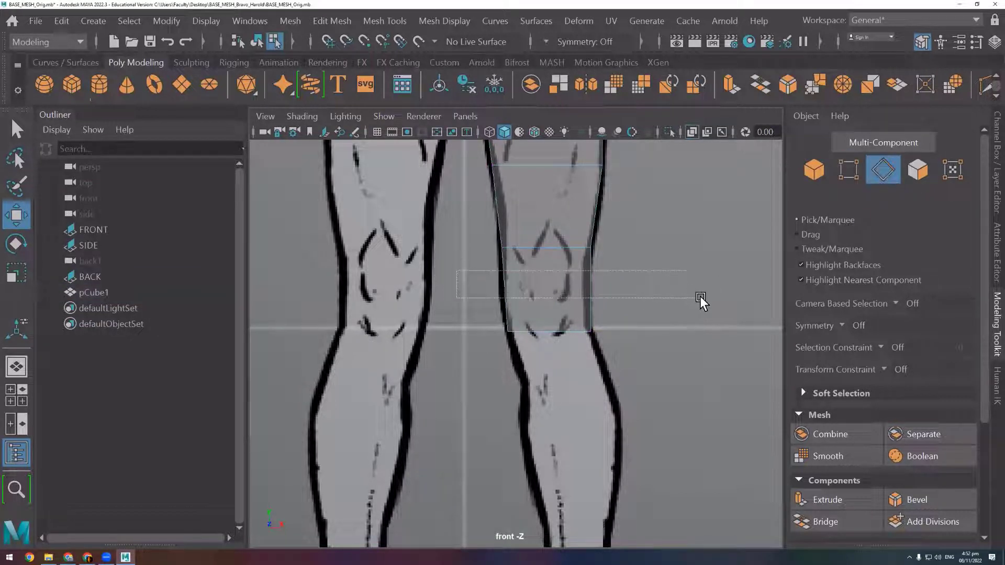
scroll(885, 487, down, 2)
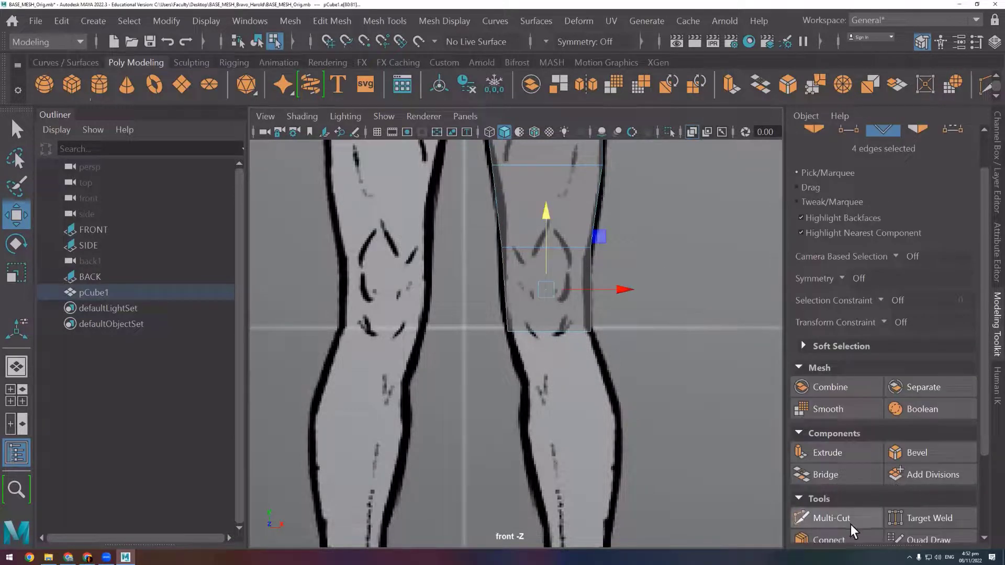
scroll(869, 515, down, 2)
Connect the knee edges with 2 segments to add two horizontal loops
click(853, 495)
scroll(863, 507, down, 2)
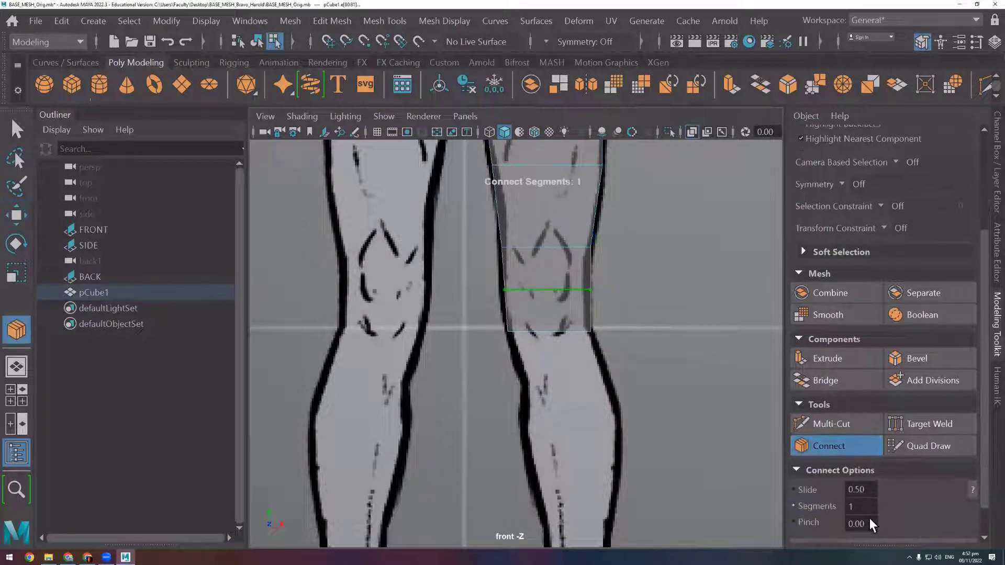
scroll(869, 515, down, 1)
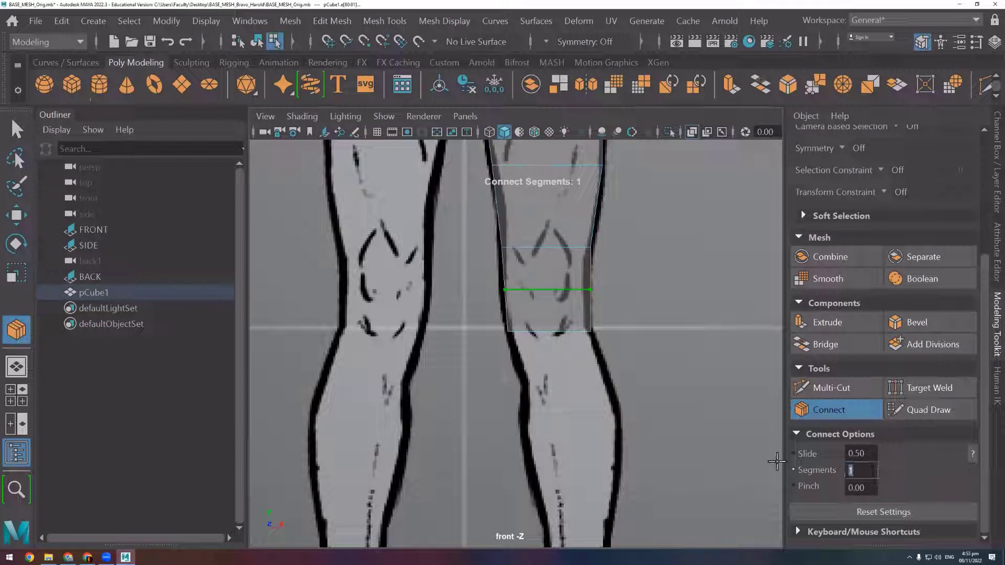
text(2)
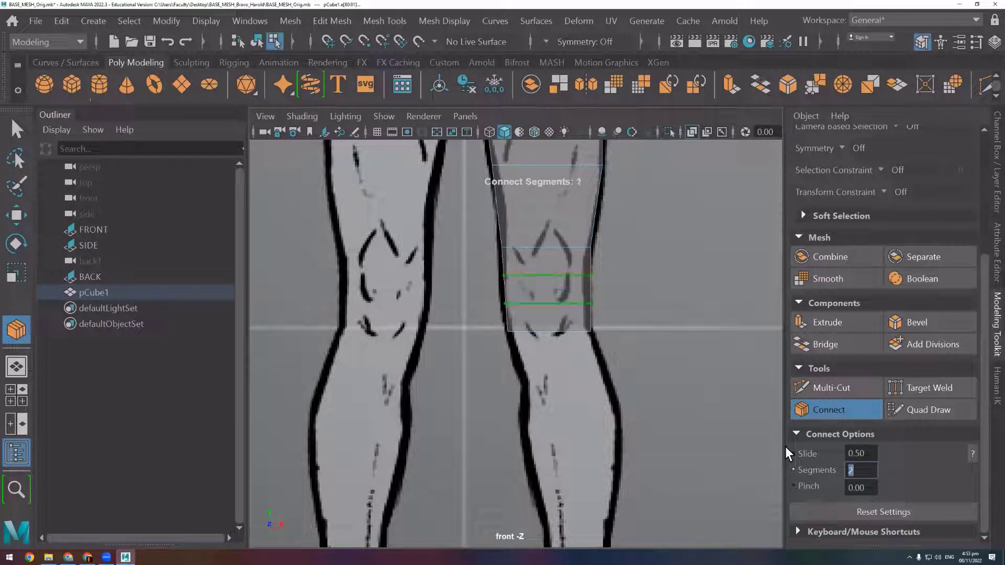
text(w)
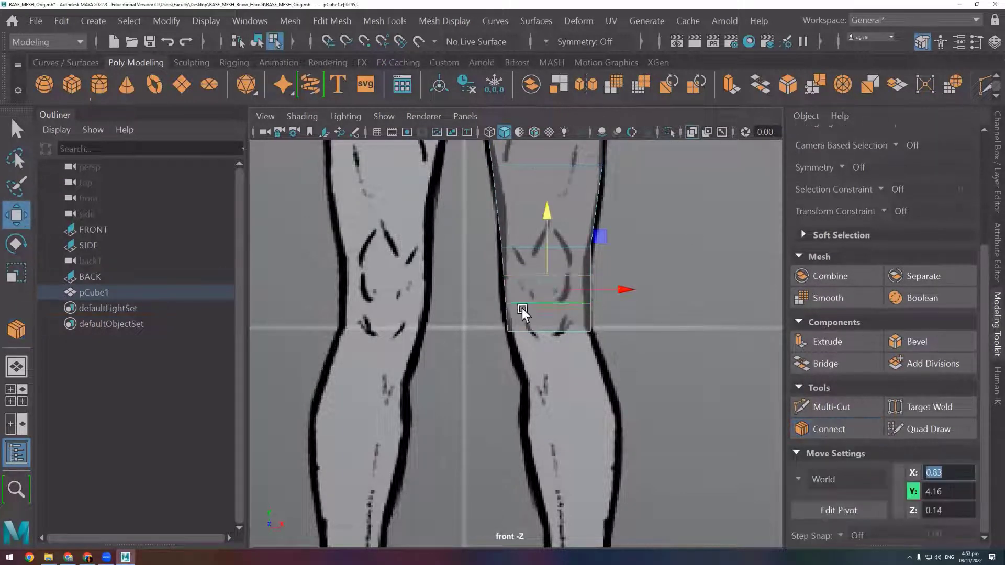
click(646, 373)
alt+middle_drag(594, 366, 587, 284)
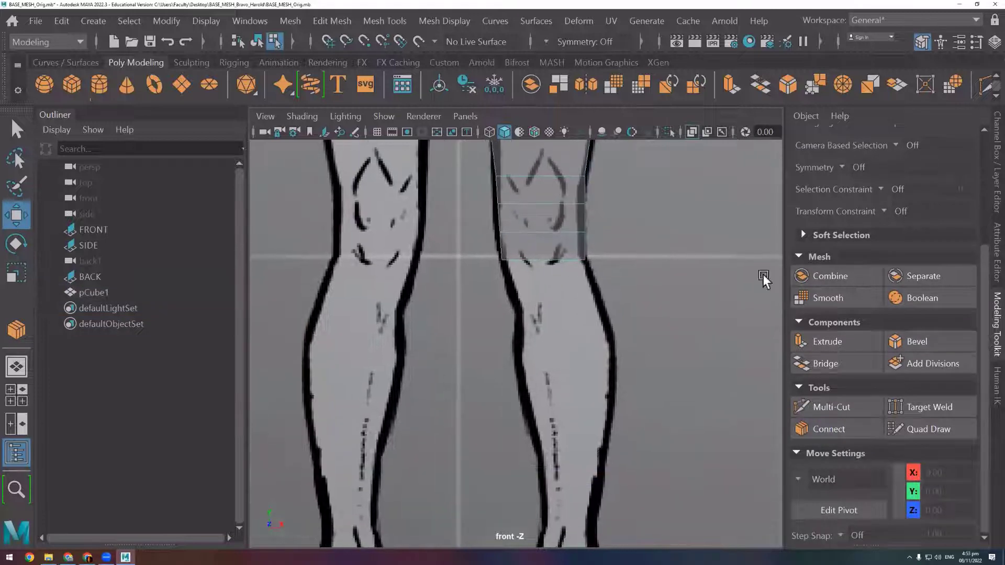
scroll(865, 335, up, 5)
Select the leg's bottom face and extrude it down below the knee
click(917, 170)
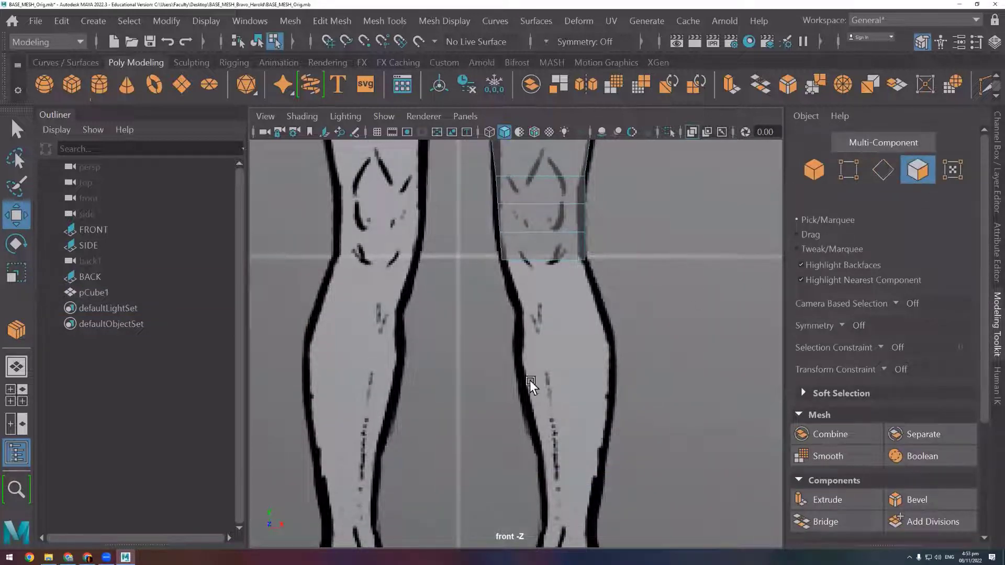
alt+middle_drag(531, 382, 467, 304)
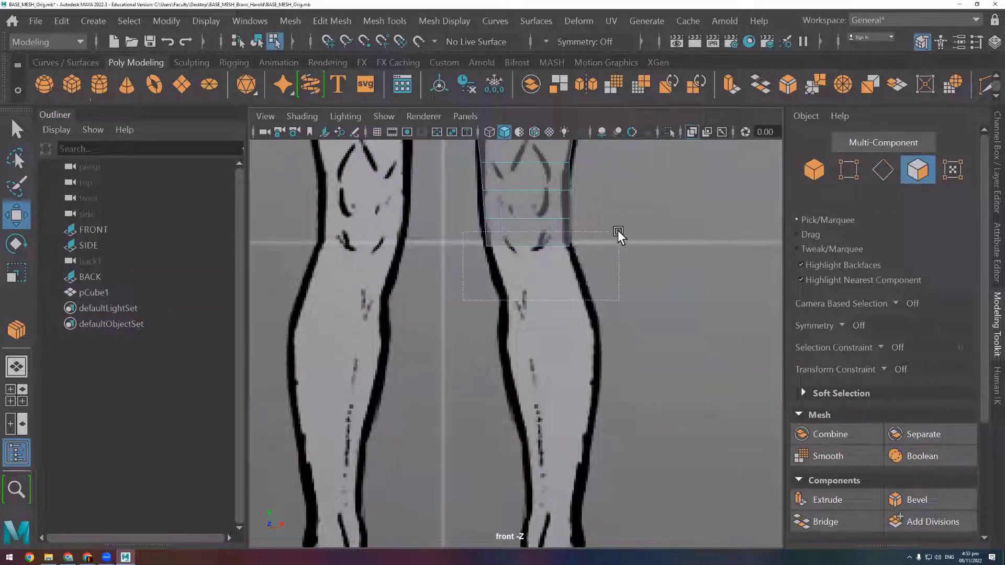
drag(476, 297, 620, 234)
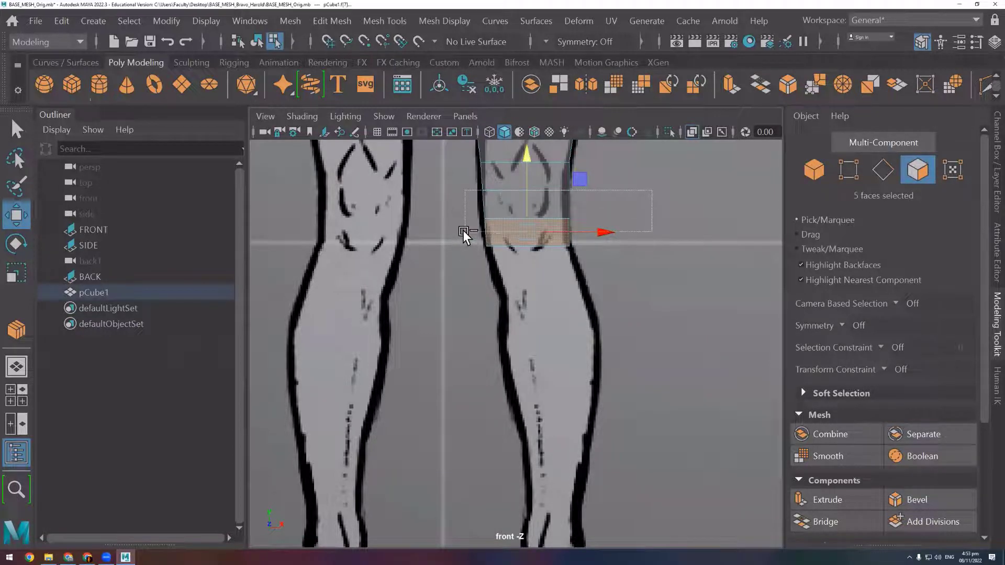
click(464, 231)
click(534, 180)
shift+drag(534, 180, 581, 290)
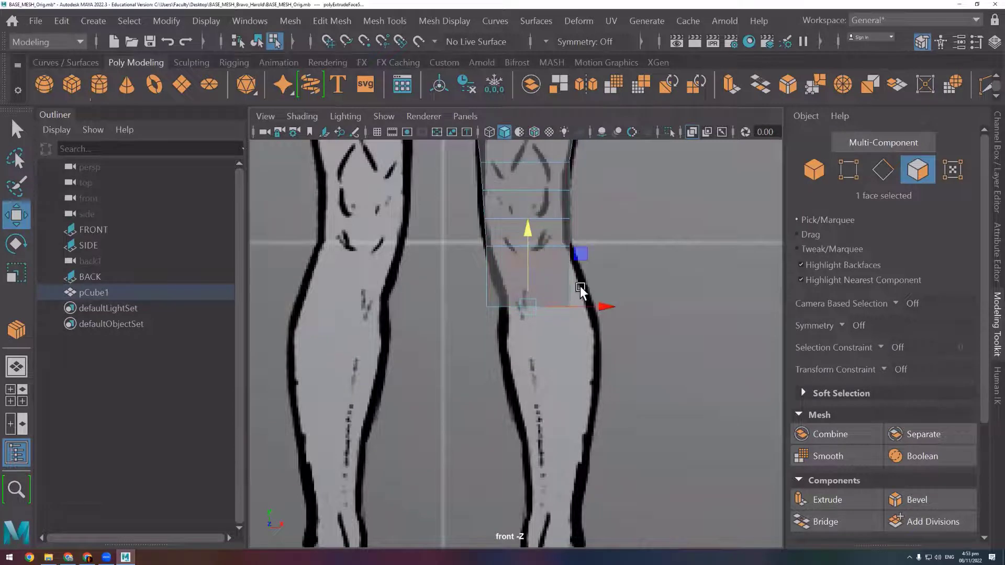
Fit the new section's bottom vertices to the front reference outline
key(F8)
key(F9)
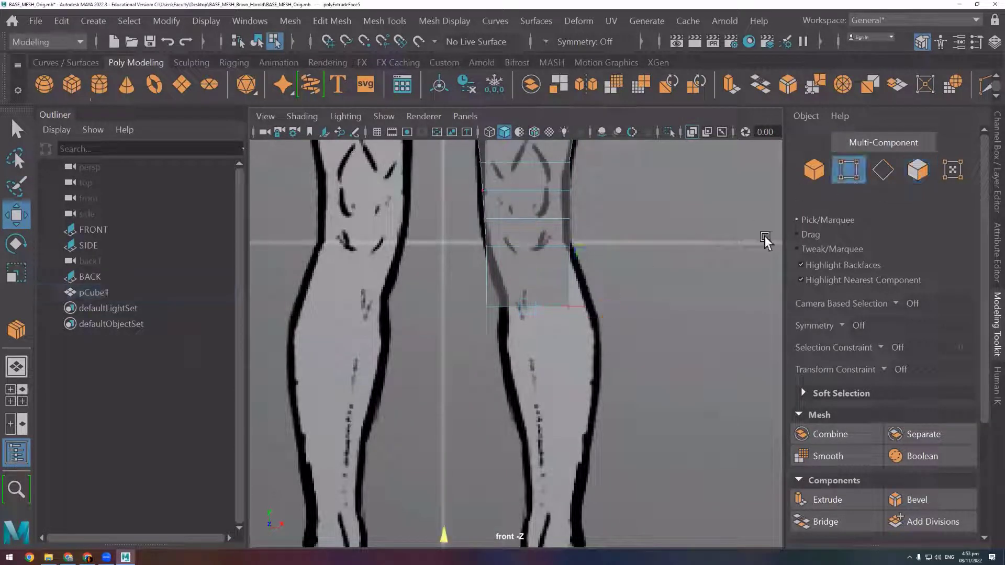
drag(621, 288, 442, 331)
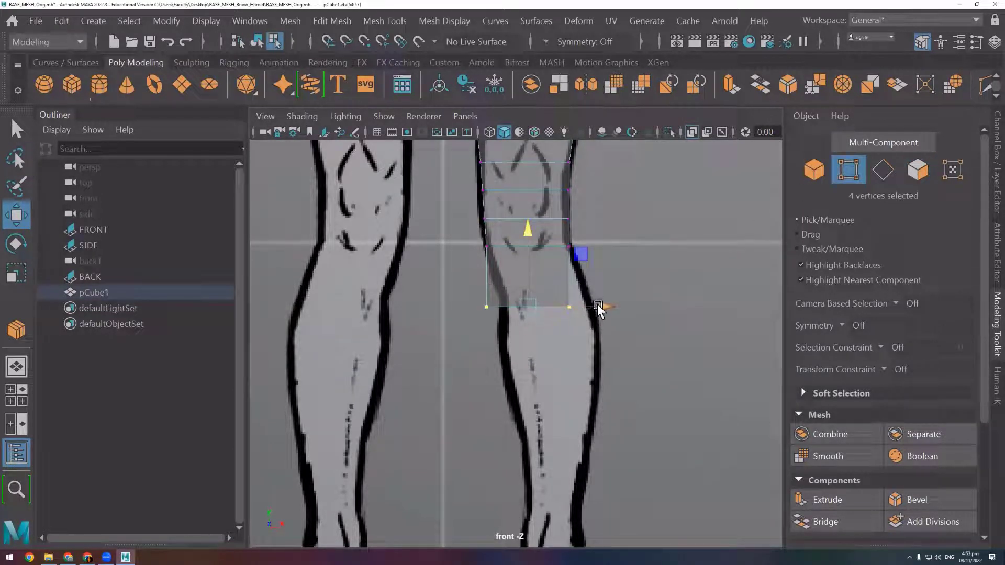
mouse_move(597, 309)
mouse_down()
mouse_move(620, 309)
mouse_move(469, 354)
mouse_up()
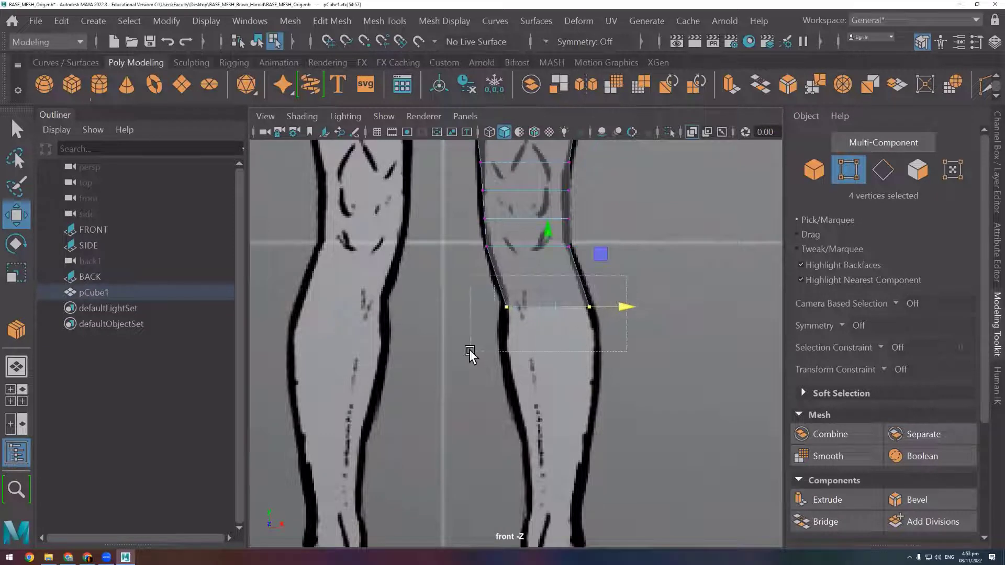
drag(627, 275, 469, 355)
drag(548, 281, 548, 266)
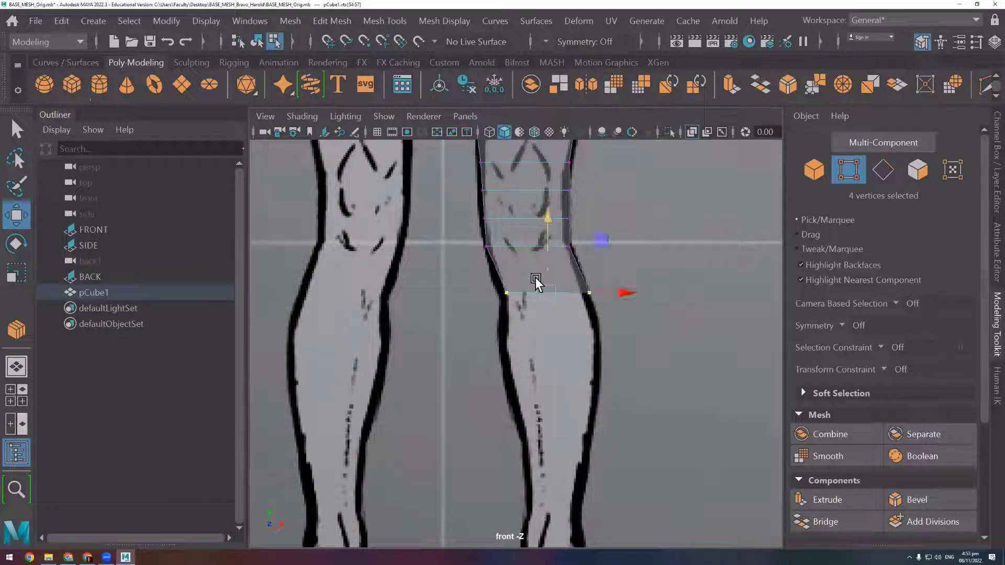
mouse_move(492, 280)
mouse_down()
mouse_move(565, 309)
mouse_move(572, 292)
mouse_move(632, 295)
mouse_up()
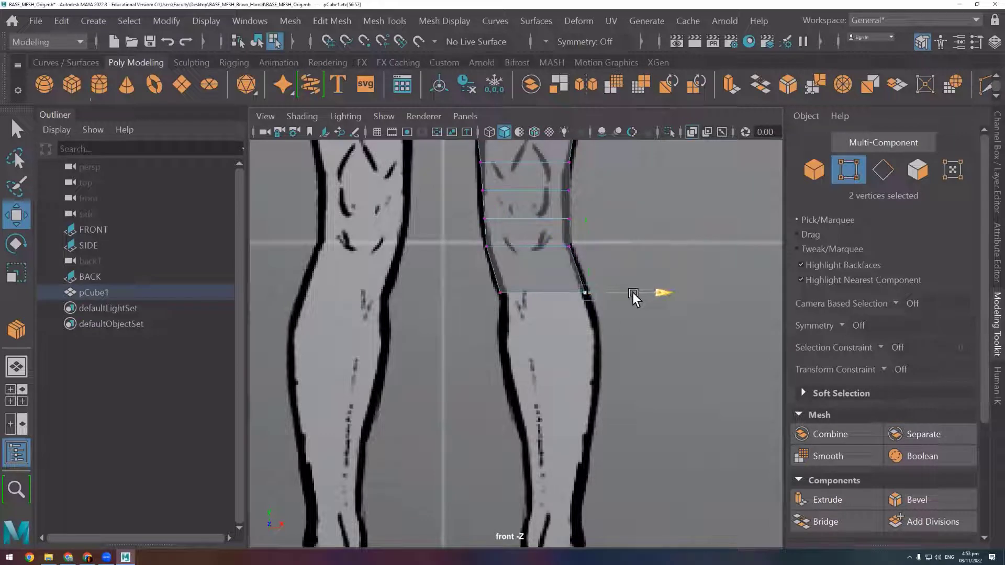
Extrude the bottom face down the shin and move its bottom-right vertex onto the outline
key(F11)
click(568, 289)
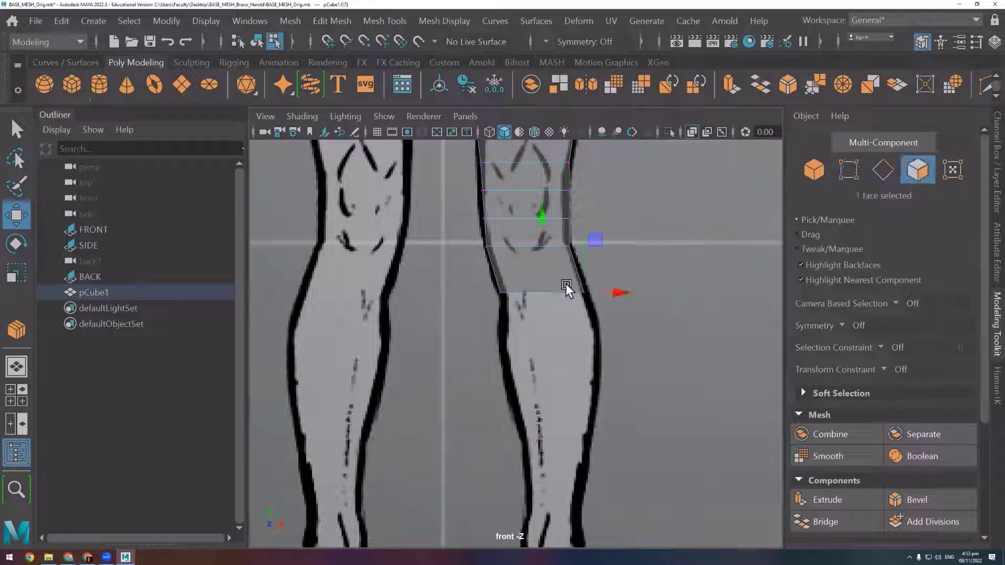
key(ctrl+e)
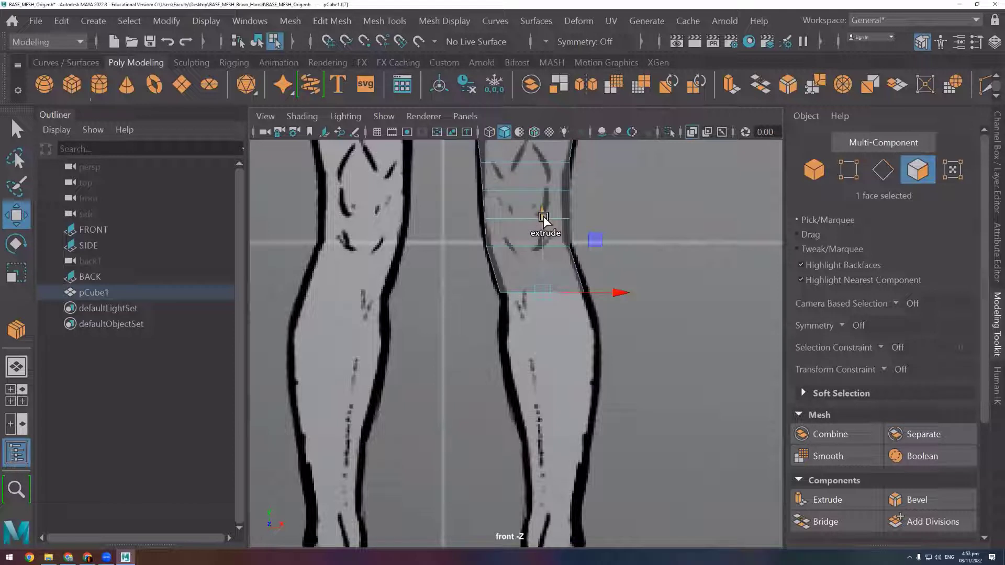
drag(544, 219, 550, 285)
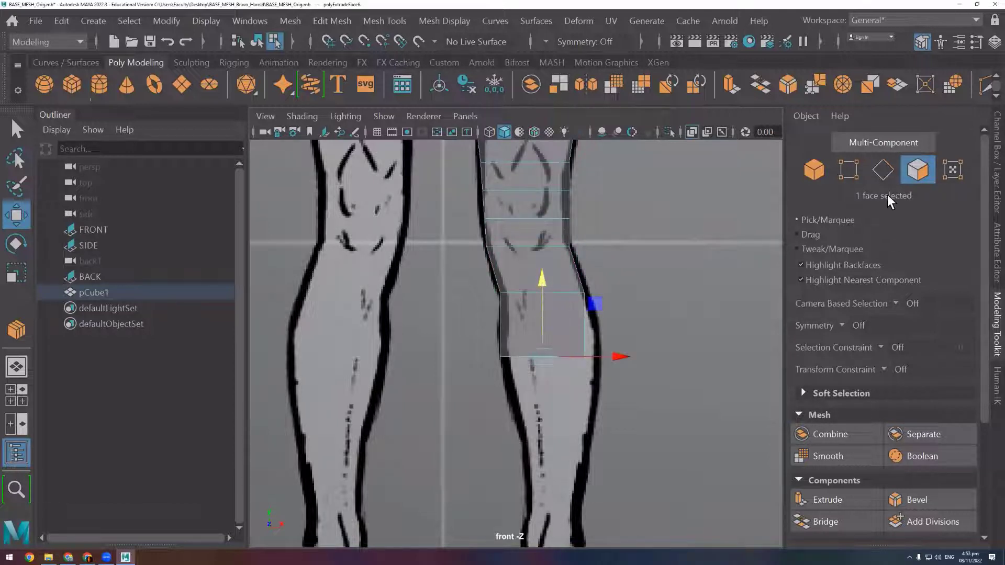
click(848, 169)
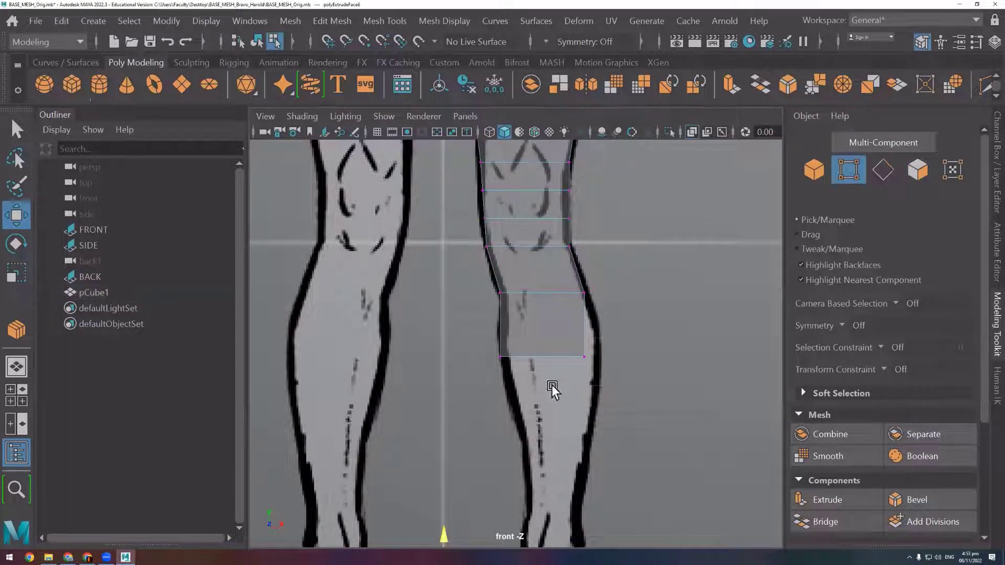
click(584, 356)
drag(635, 359, 651, 355)
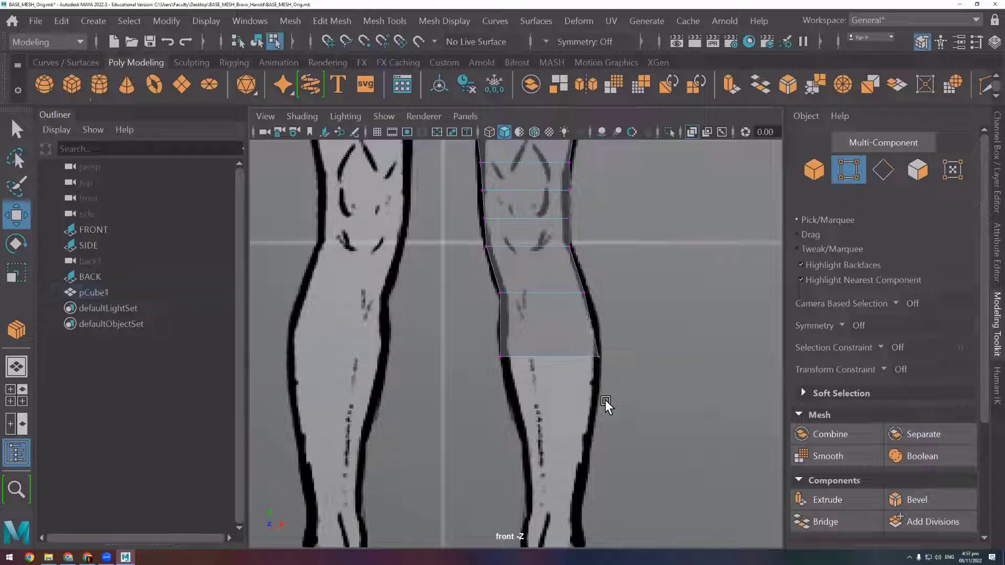
scroll(606, 403, down, 3)
alt+middle_drag(610, 411, 607, 342)
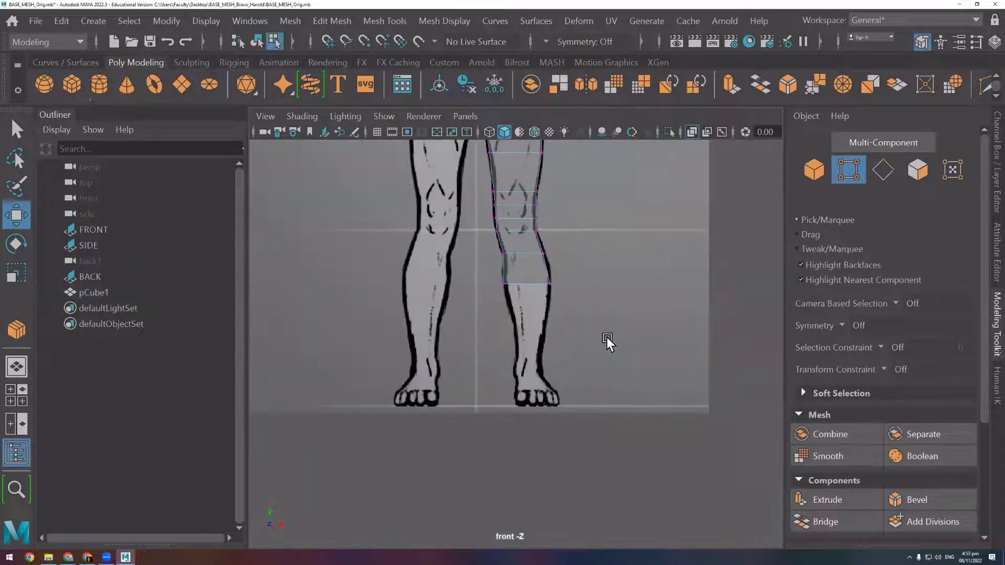
Move the lower section's bottom corner vertices inward to match the shin outline
click(918, 169)
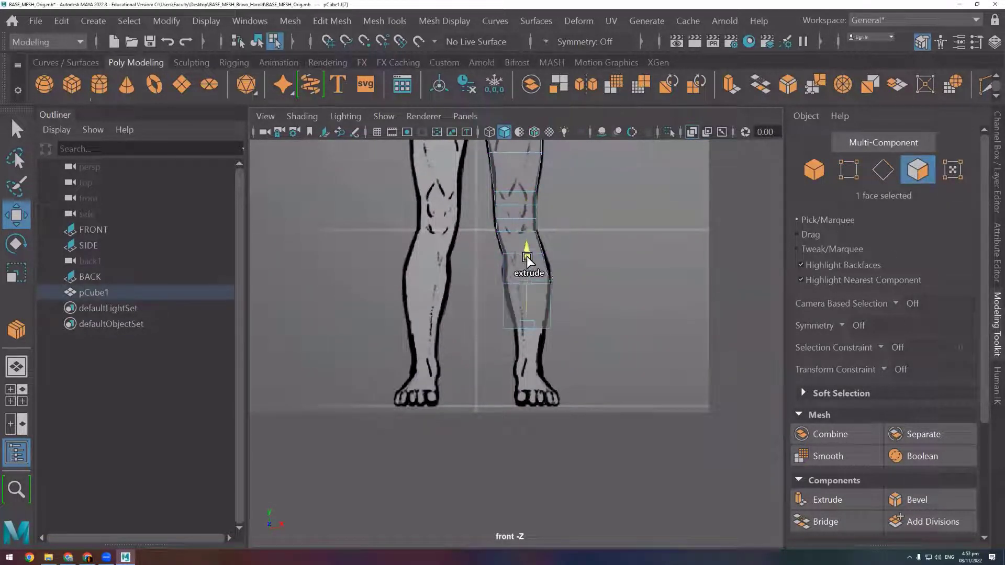
scroll(539, 283, up, 2)
scroll(560, 316, up, 2)
click(848, 169)
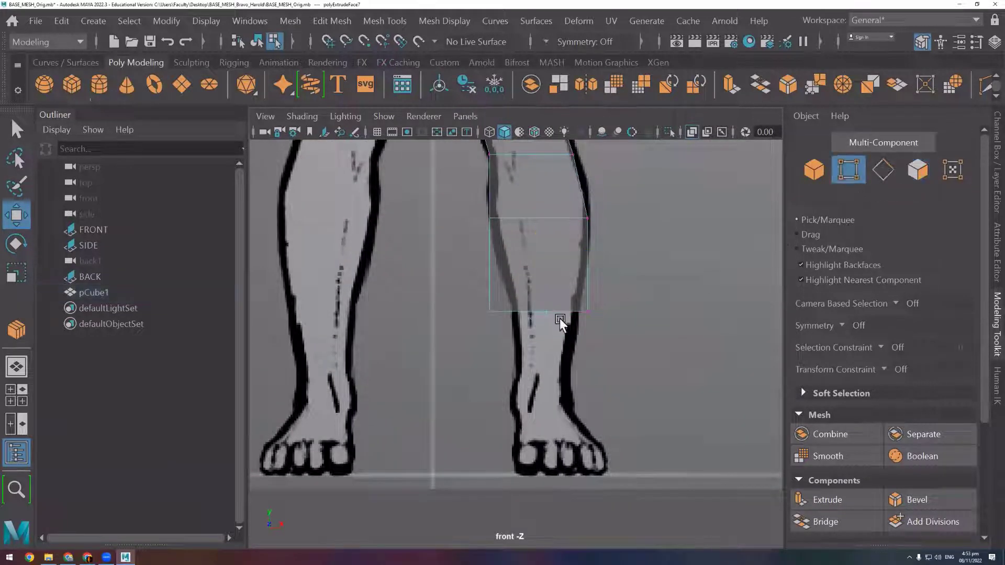
drag(476, 303, 557, 314)
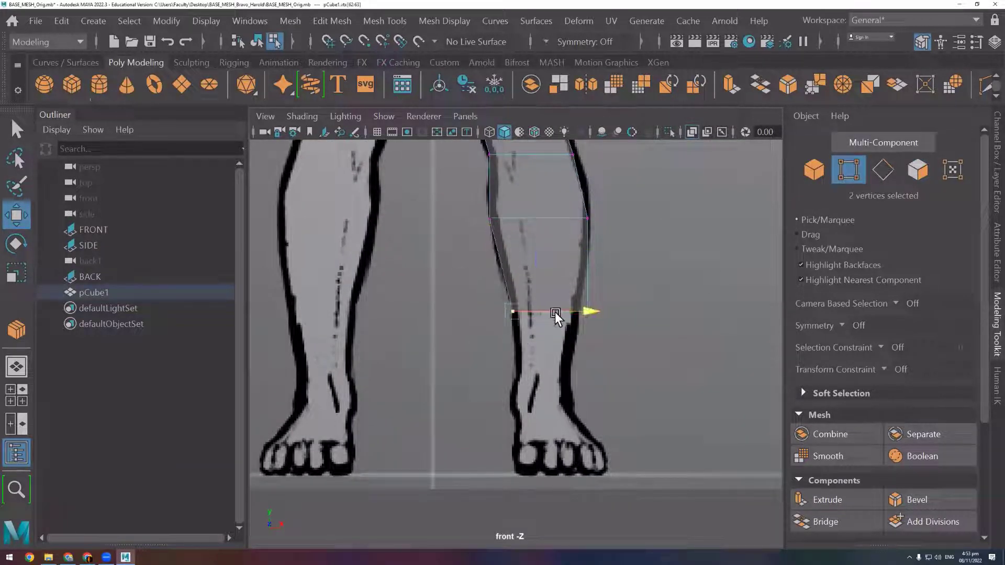
drag(652, 285, 576, 341)
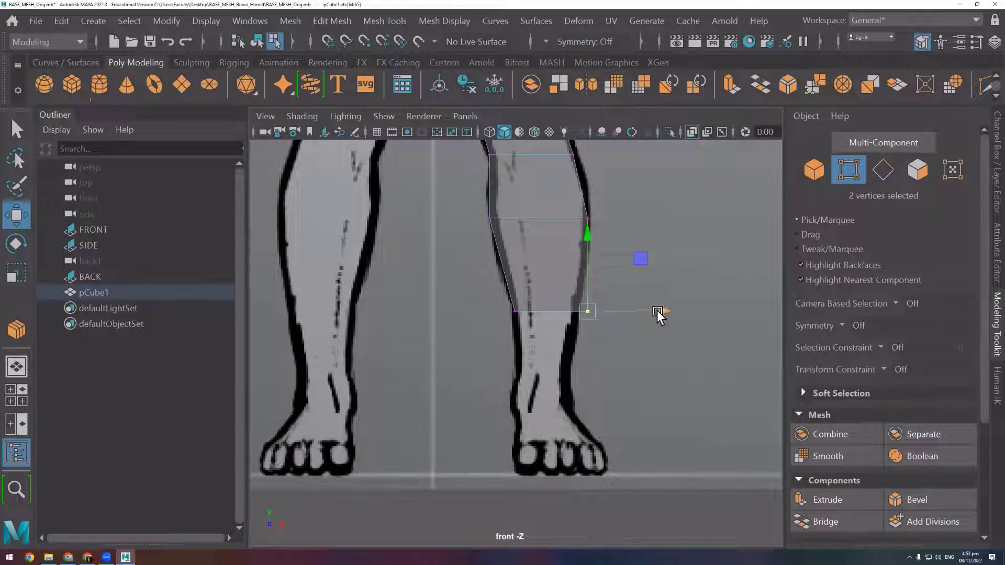
drag(658, 314, 647, 314)
Extrude the bottom face down to the ankle and show the four-view layout
click(917, 169)
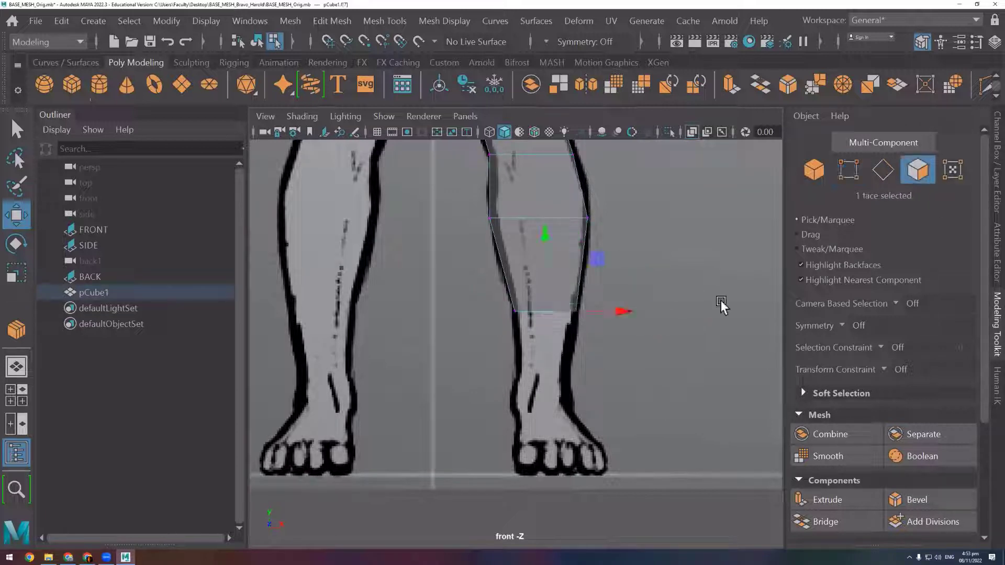
key(ctrl+e)
mouse_move(539, 246)
mouse_down()
mouse_move(562, 303)
mouse_move(549, 347)
mouse_up()
click(883, 169)
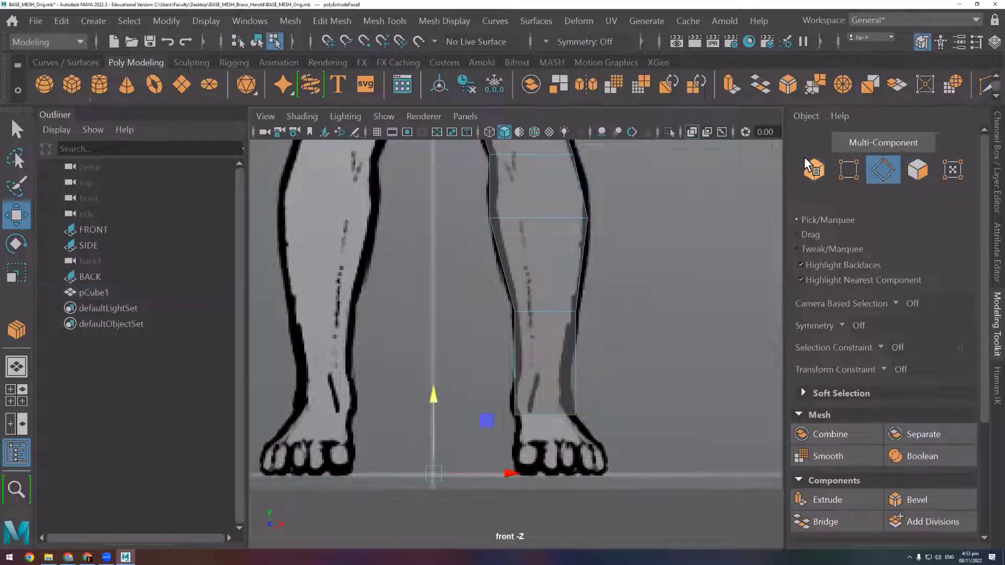
click(850, 175)
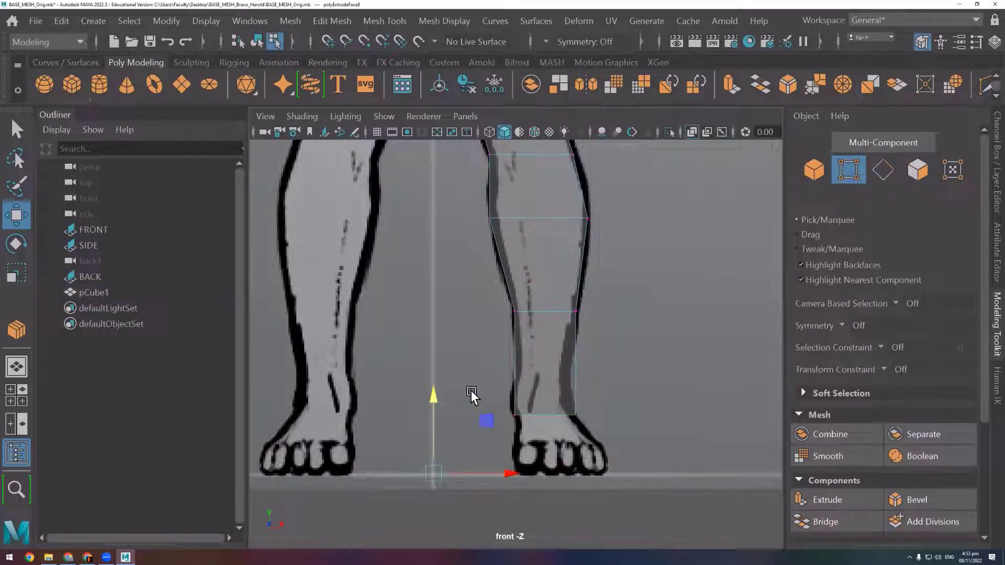
key(space)
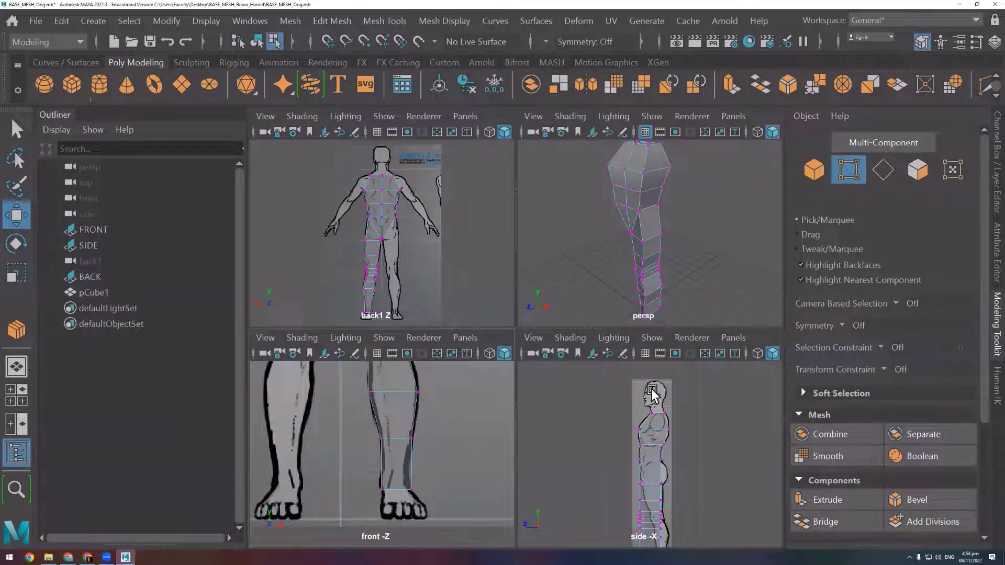
Maximise the side view to compare the leg profile with the reference
key(space)
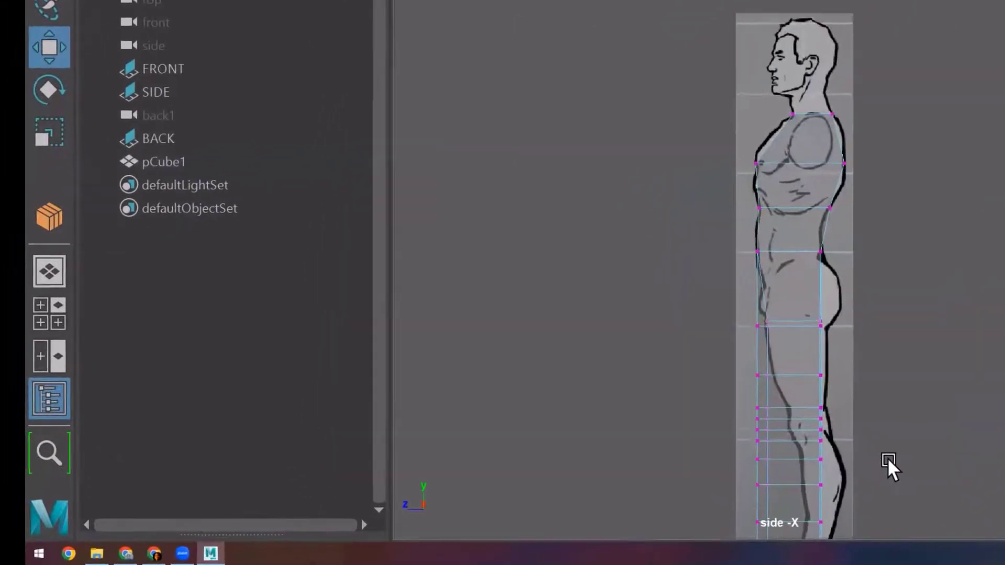
alt+middle_drag(888, 467, 969, 243)
scroll(815, 210, up, 2)
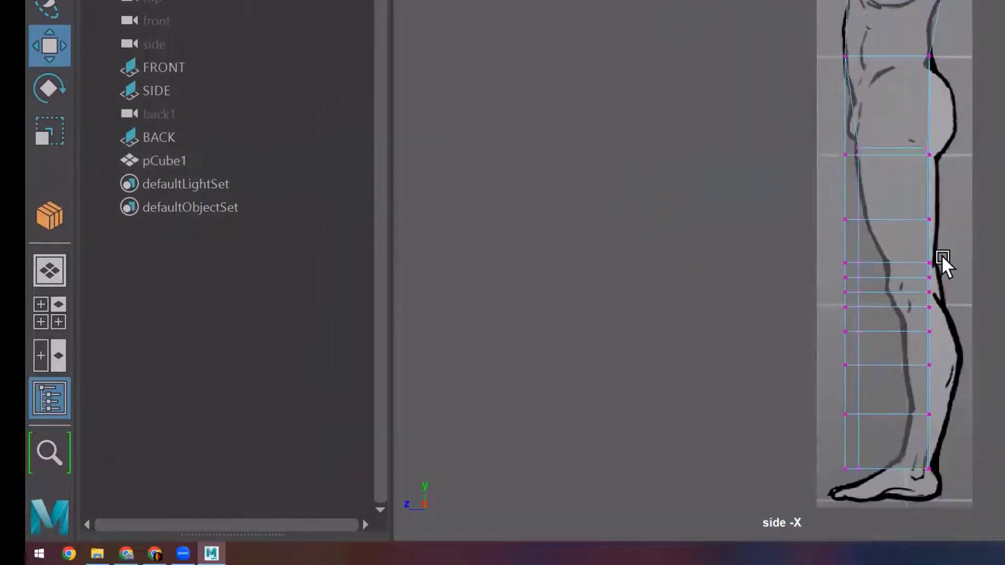
key(space)
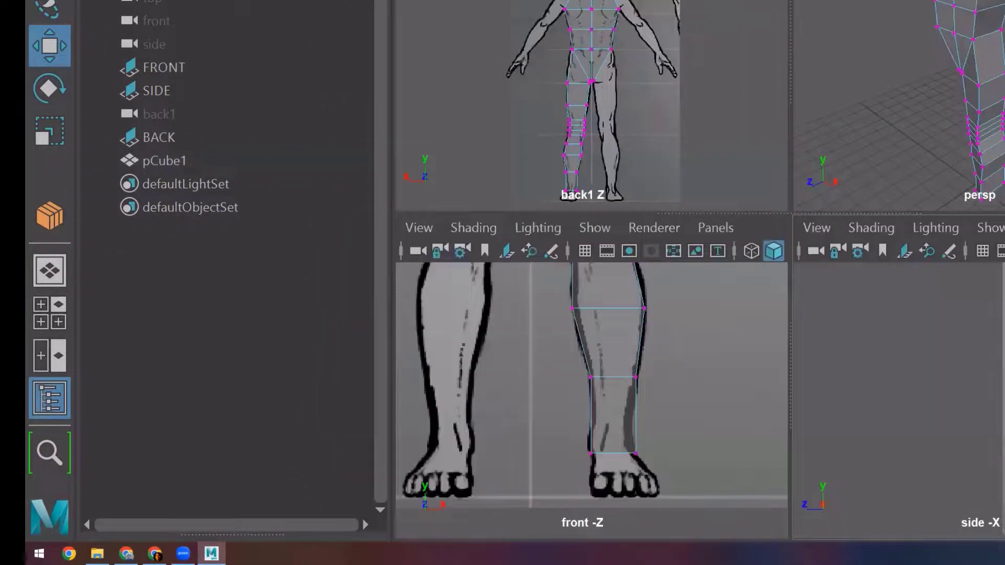
Maximise the perspective view, orbit around the leg and select the ankle face
key(space)
scroll(877, 182, up, 3)
mouse_move(906, 186)
alt+mouse_down()
mouse_move(1003, 165)
mouse_move(862, 116)
alt+mouse_up()
mouse_move(922, 138)
alt+mouse_down()
mouse_move(947, 161)
mouse_move(822, 161)
mouse_move(749, 132)
mouse_move(859, 155)
alt+mouse_up()
alt+middle_drag(966, 239, 874, 193)
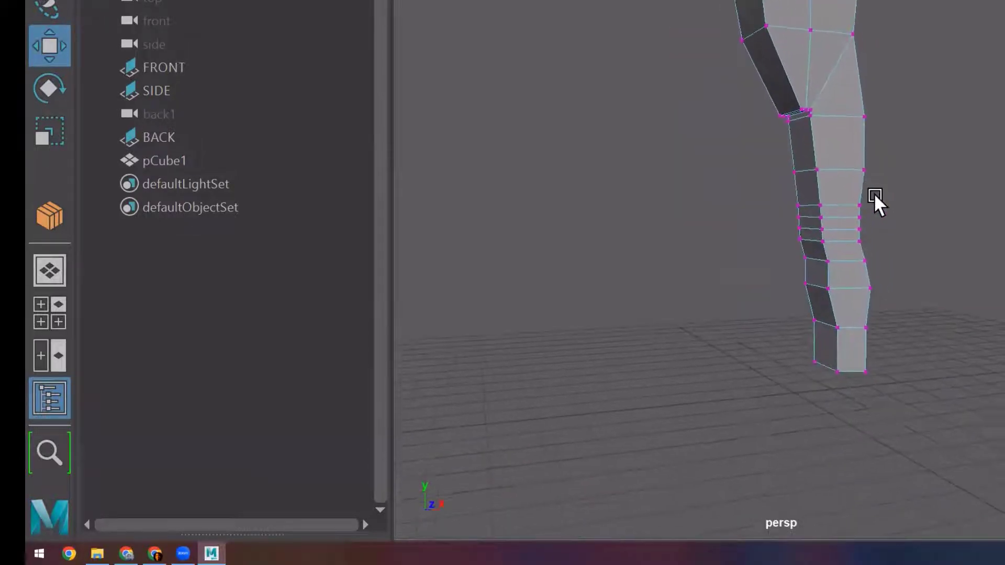
click(924, 177)
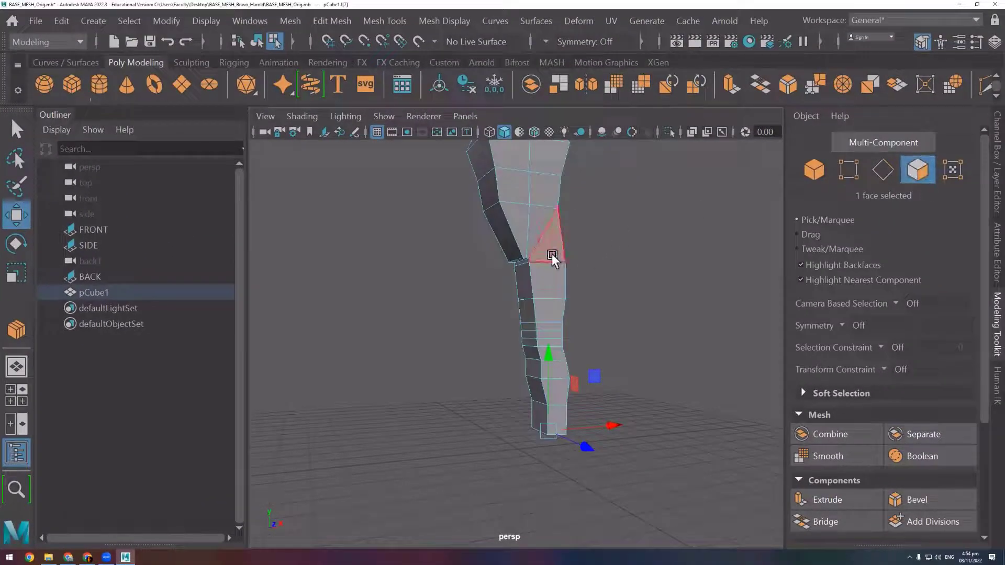
Select a face loop up the leg and trim it to ten lower-leg faces
double_click(553, 289)
mouse_move(657, 341)
alt+mouse_down()
mouse_move(621, 325)
mouse_move(574, 332)
mouse_move(687, 325)
mouse_move(662, 296)
alt+mouse_up()
click(658, 293)
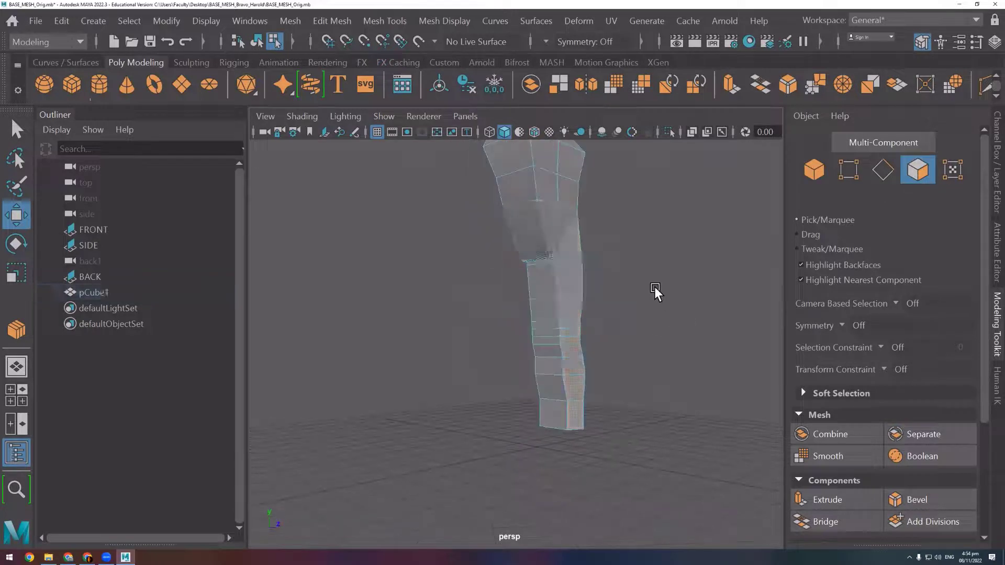
click(571, 254)
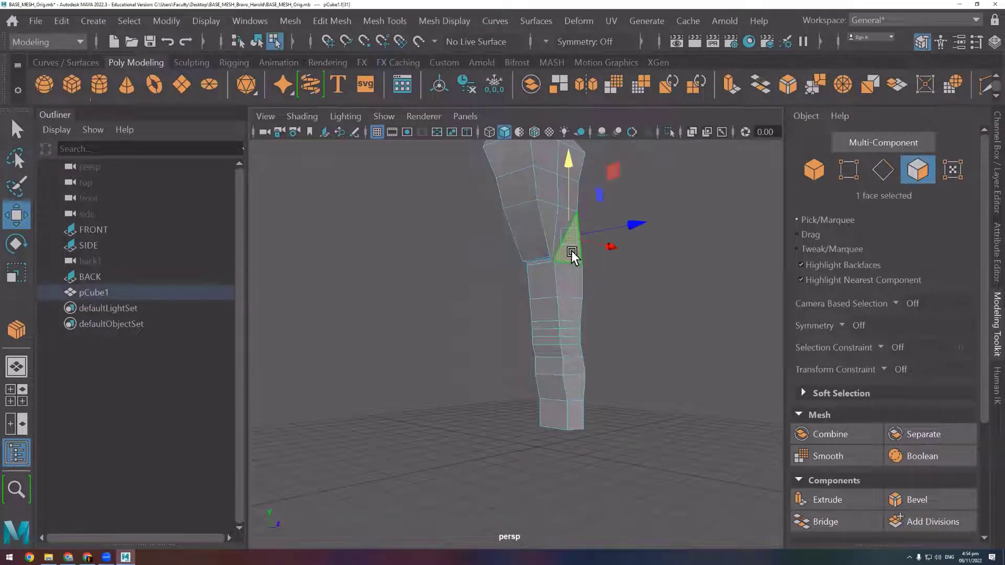
shift+double_click(571, 281)
mouse_move(682, 348)
alt+mouse_down()
mouse_move(621, 344)
mouse_move(509, 300)
alt+mouse_up()
mouse_move(560, 347)
alt+mouse_down()
mouse_move(594, 321)
mouse_move(627, 345)
mouse_move(605, 344)
alt+mouse_up()
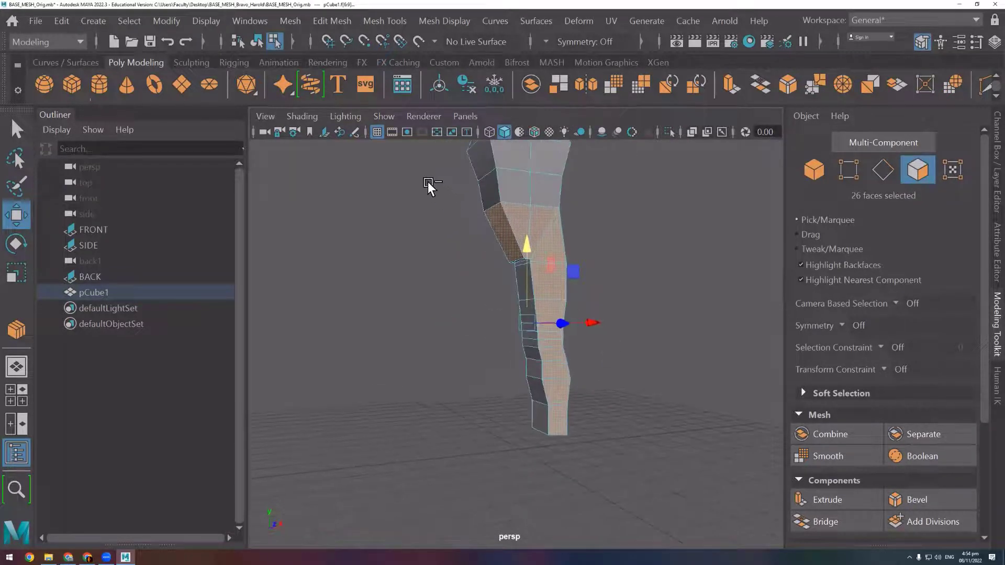
ctrl+drag(429, 183, 534, 219)
ctrl+drag(534, 218, 534, 220)
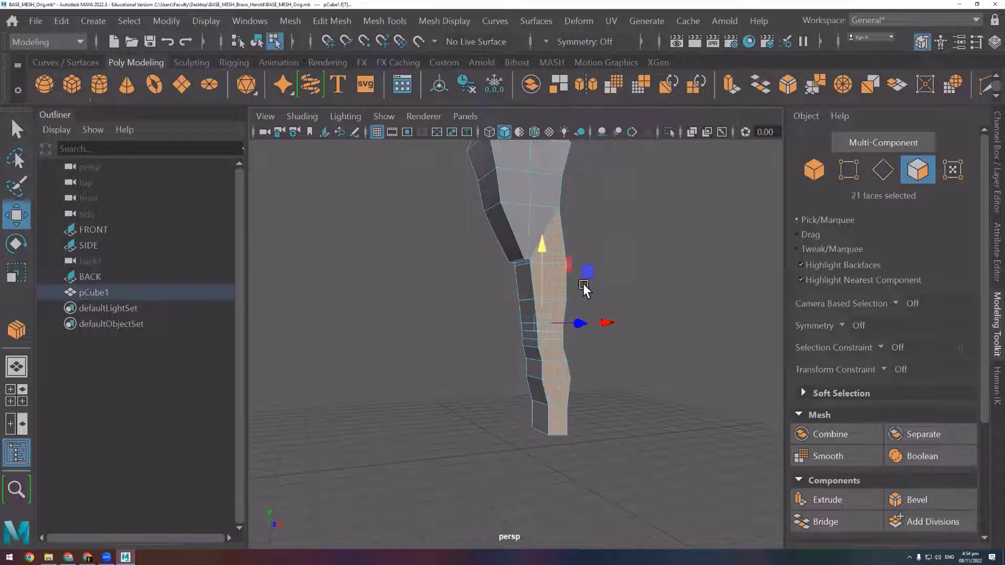
mouse_move(583, 284)
alt+mouse_down()
mouse_move(618, 255)
mouse_move(410, 285)
mouse_move(451, 296)
mouse_move(501, 275)
alt+mouse_up()
mouse_move(543, 191)
ctrl+mouse_down()
mouse_move(473, 471)
mouse_move(531, 322)
mouse_move(643, 354)
mouse_move(647, 366)
mouse_move(641, 341)
mouse_move(639, 351)
ctrl+mouse_up()
Scale the ten selected faces narrower
key(r)
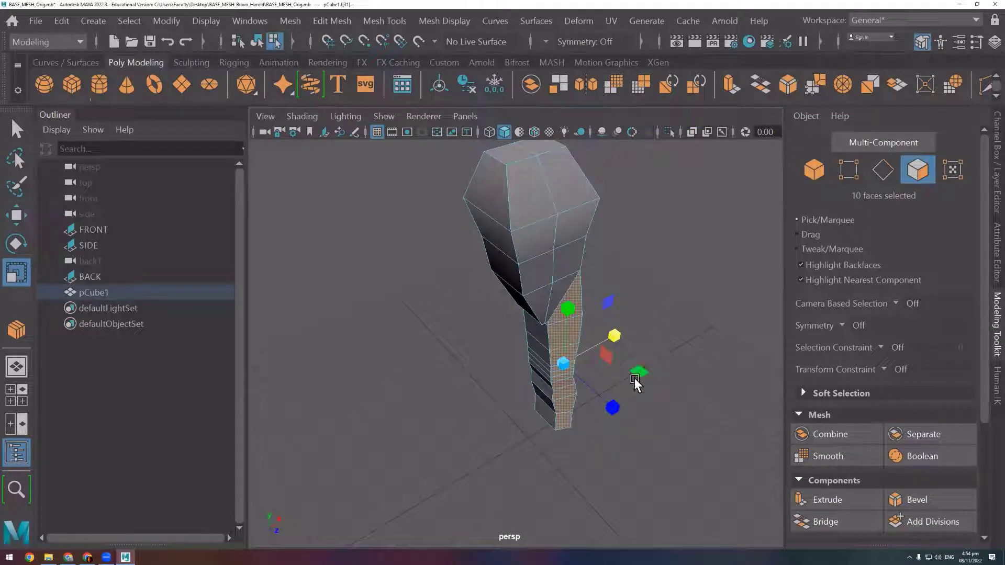
drag(617, 407, 526, 334)
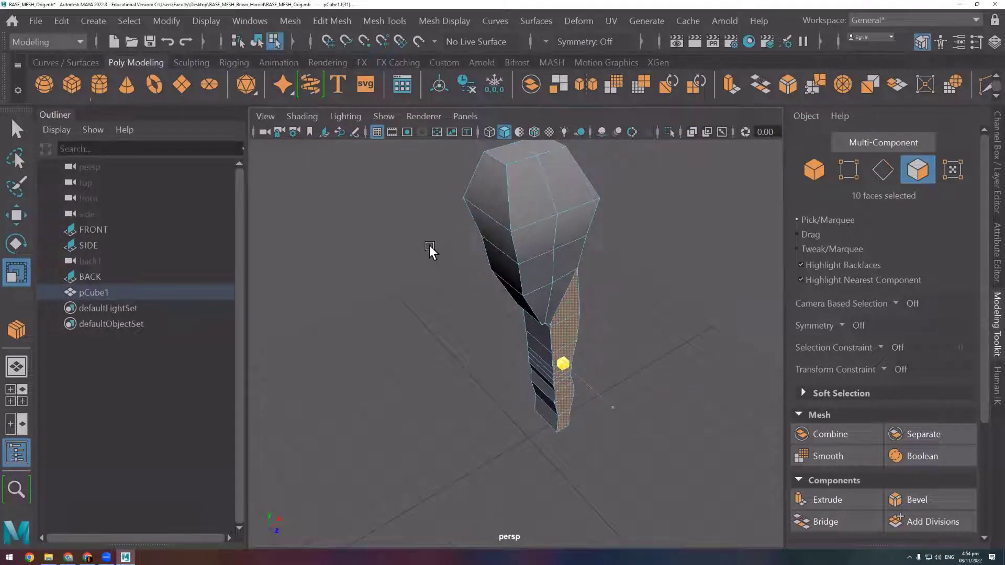
mouse_move(610, 406)
alt+mouse_down()
mouse_move(630, 378)
mouse_move(564, 375)
mouse_move(583, 370)
alt+mouse_up()
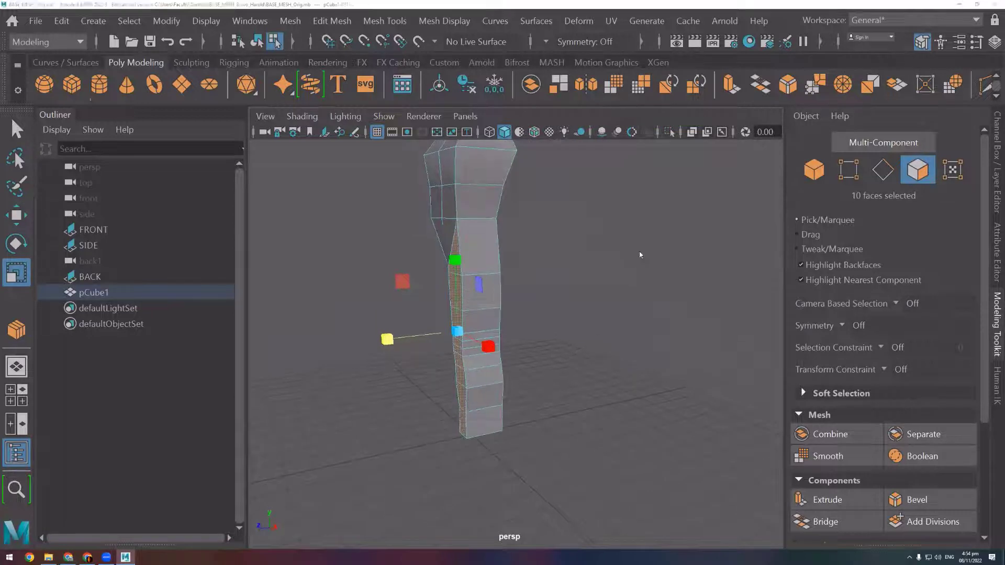
key(space)
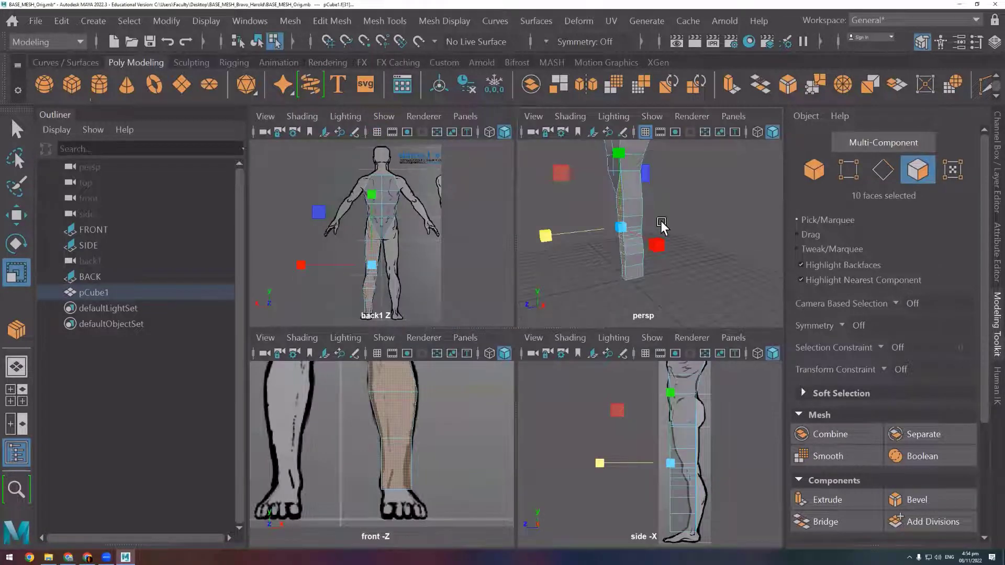
key(space)
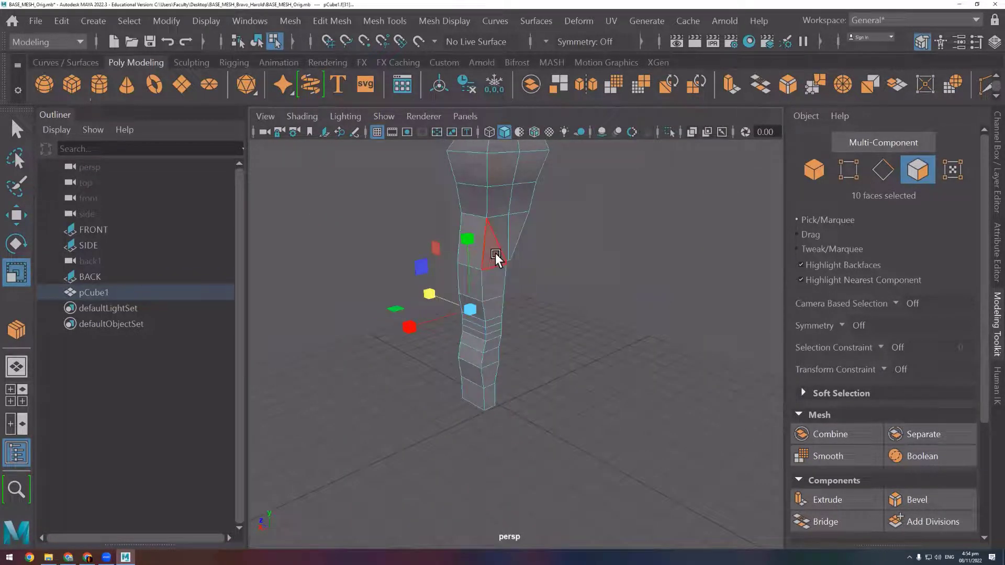
Reselect the leg face loop, reduce it to ten lower-leg faces, and return to four views
shift+double_click(496, 256)
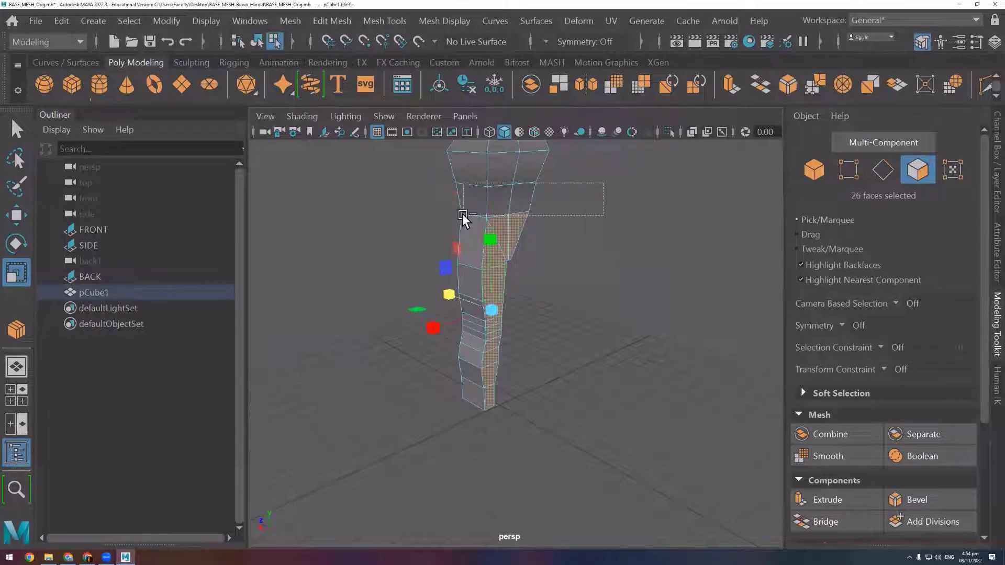
ctrl+drag(504, 228, 504, 227)
alt+drag(564, 353, 617, 351)
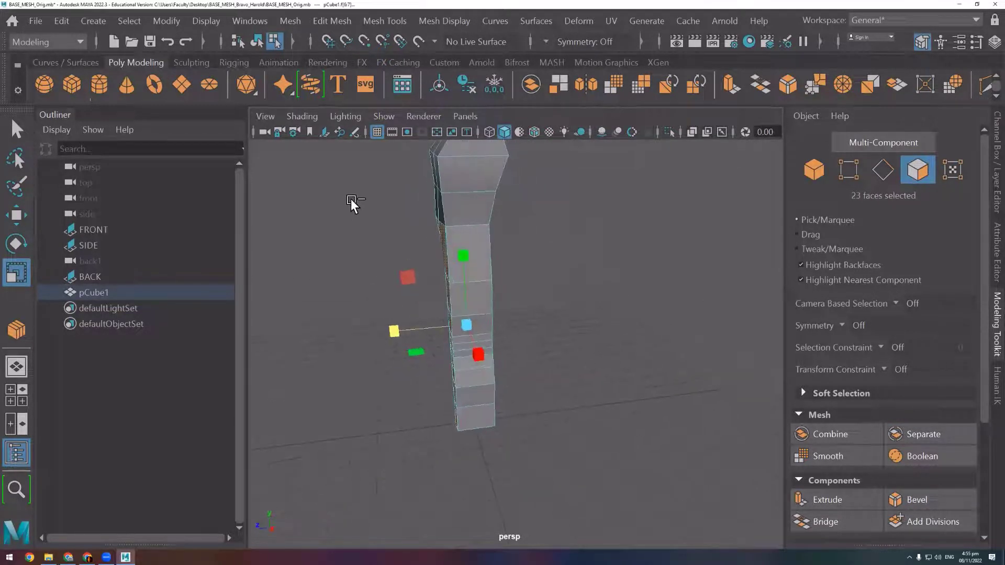
mouse_move(351, 199)
mouse_down()
mouse_move(458, 473)
mouse_move(523, 294)
mouse_move(453, 402)
mouse_move(486, 397)
mouse_move(497, 414)
mouse_move(420, 318)
mouse_up()
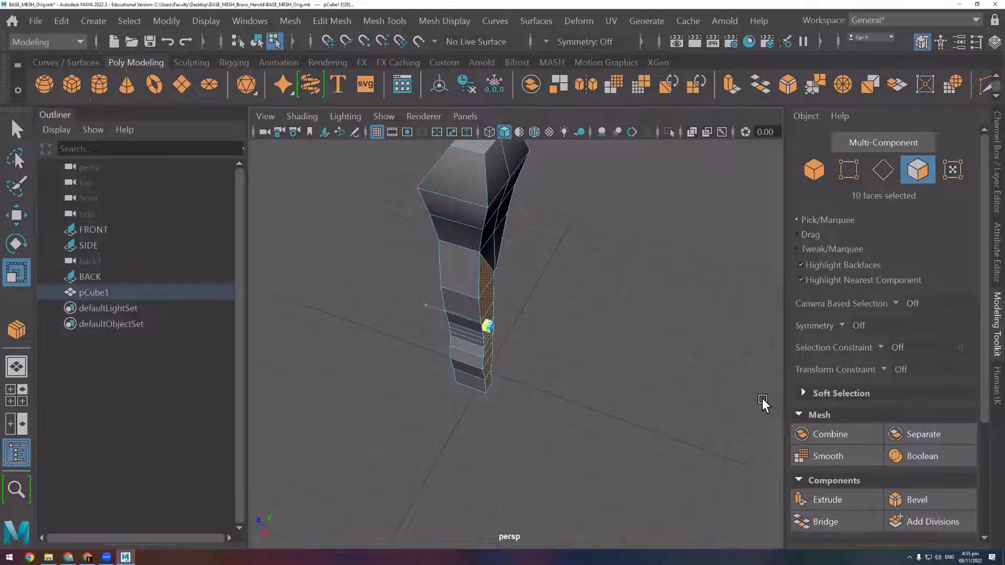
alt+drag(543, 363, 543, 354)
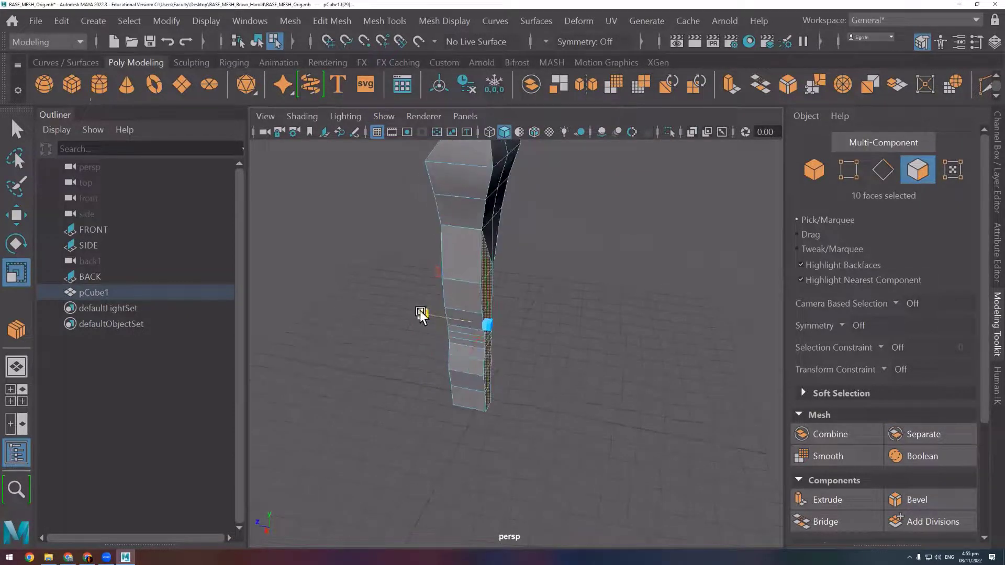
mouse_move(643, 366)
alt+mouse_down()
mouse_move(523, 349)
mouse_move(582, 358)
mouse_move(653, 350)
alt+mouse_up()
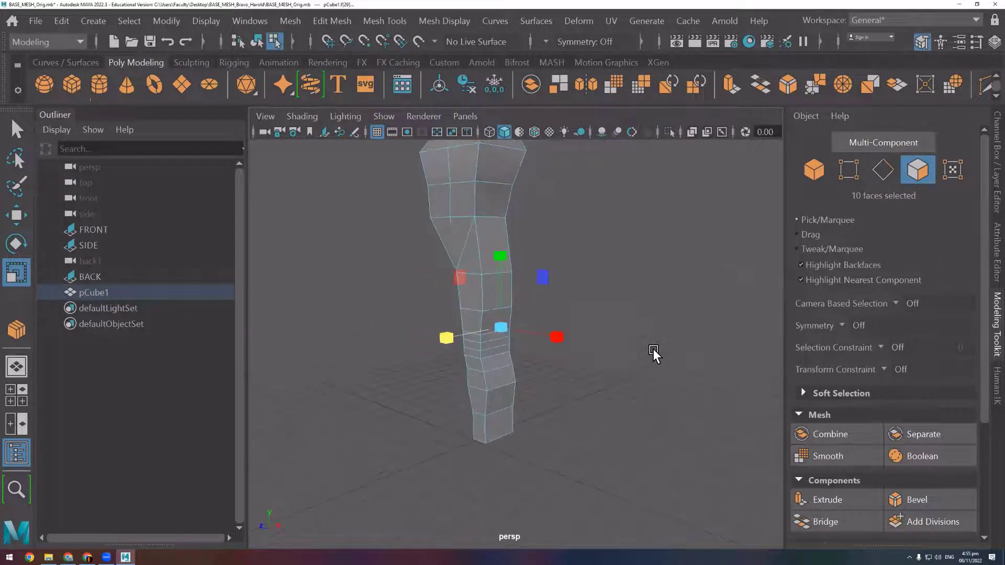
key(space)
key(space)
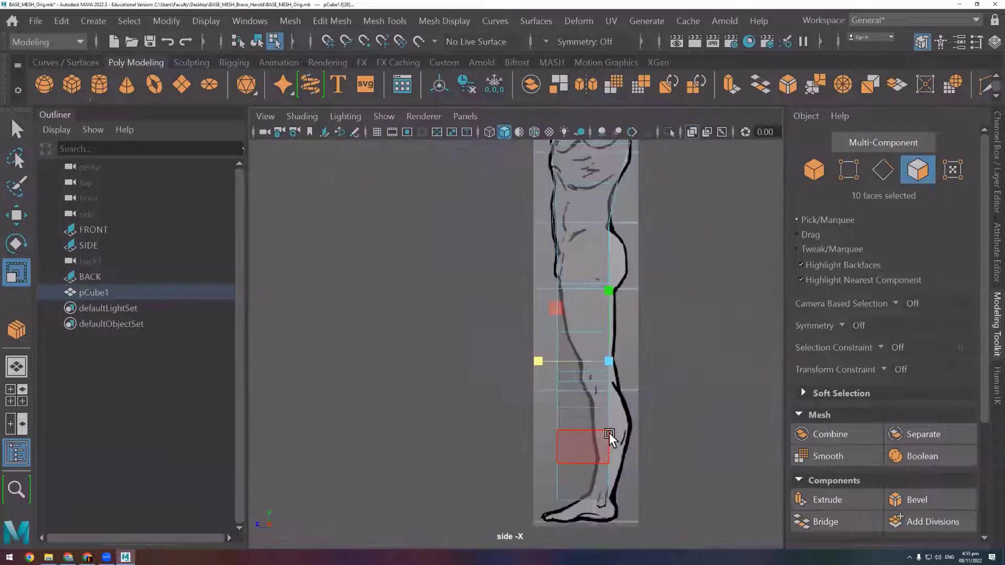
In the side view, move the front-edge shin and lower knee vertices onto the reference outline
mouse_move(609, 432)
alt+middle_down()
mouse_move(715, 457)
mouse_move(676, 376)
mouse_move(670, 385)
alt+middle_up()
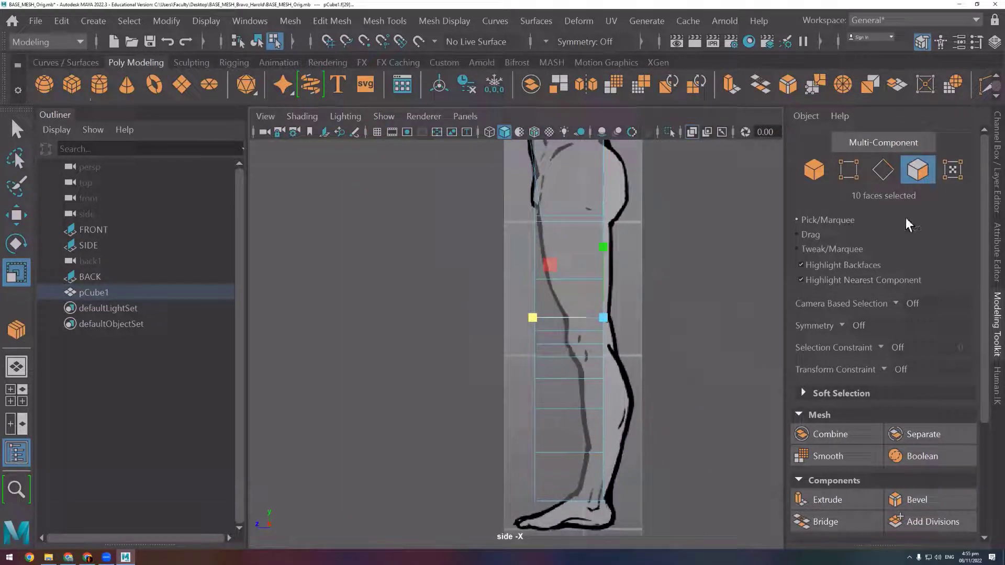
click(849, 169)
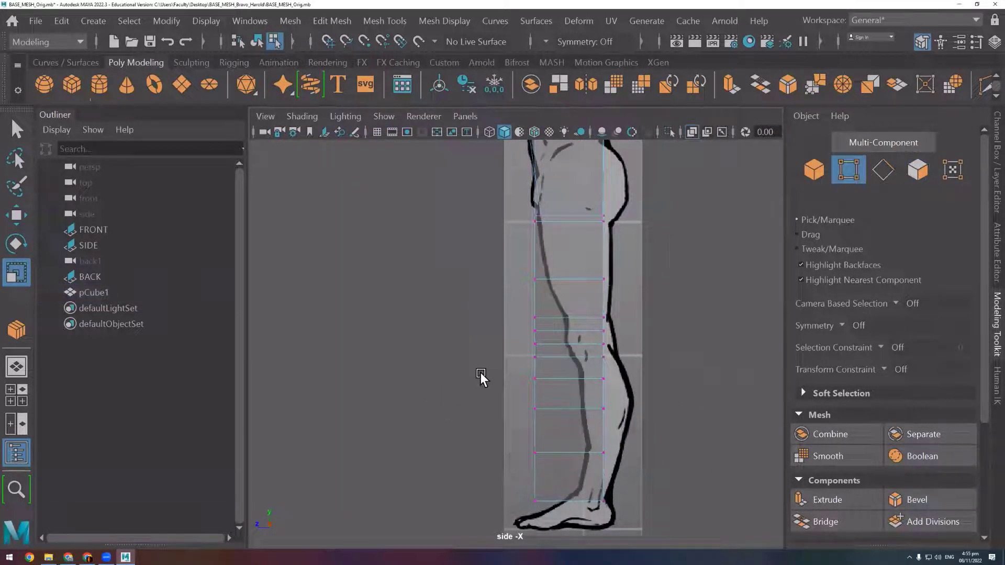
mouse_move(532, 347)
alt+right_down()
mouse_move(597, 330)
mouse_move(606, 354)
alt+right_up()
mouse_move(606, 353)
alt+middle_down()
mouse_move(553, 346)
mouse_move(519, 357)
alt+middle_up()
key(w)
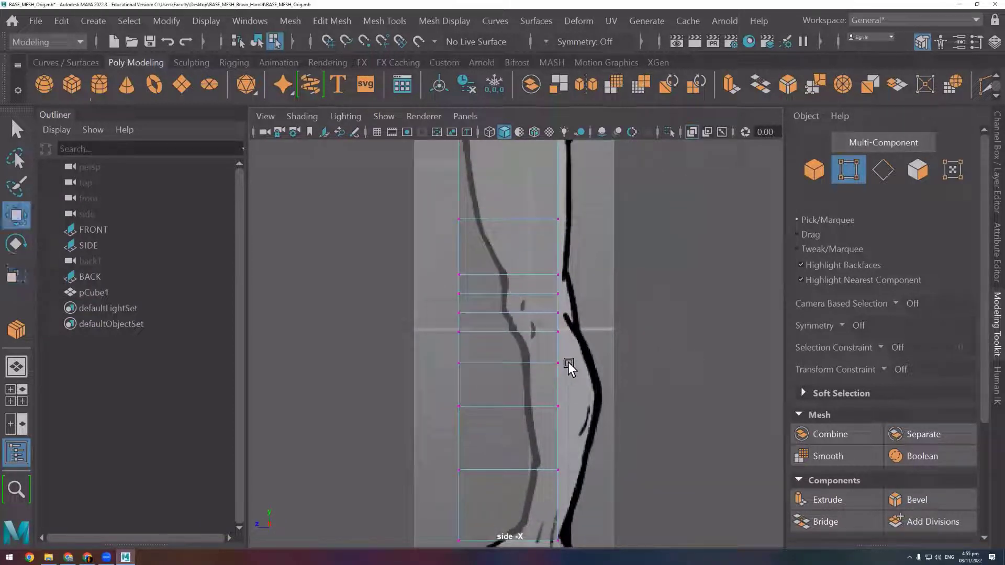
drag(413, 258, 494, 346)
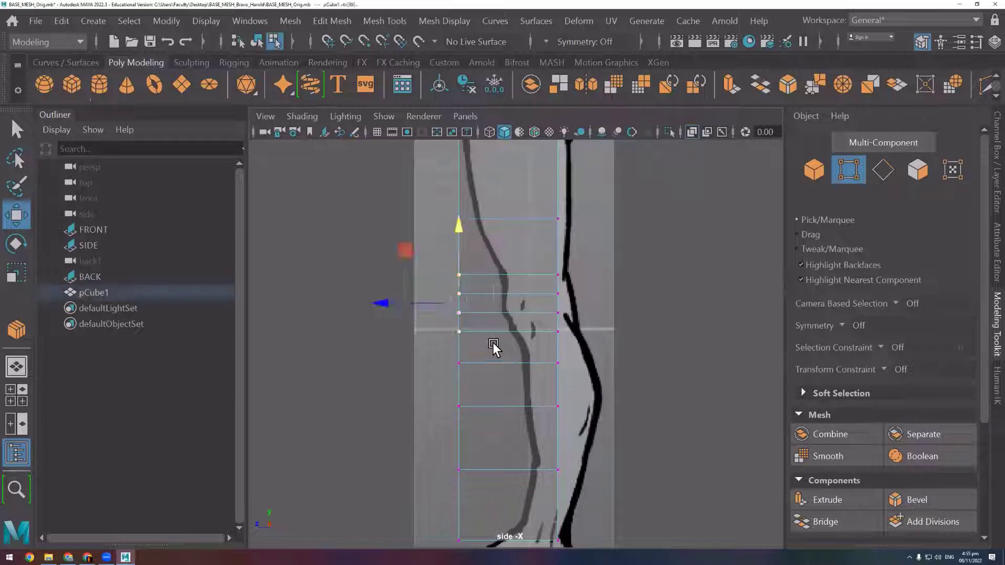
drag(399, 300, 443, 303)
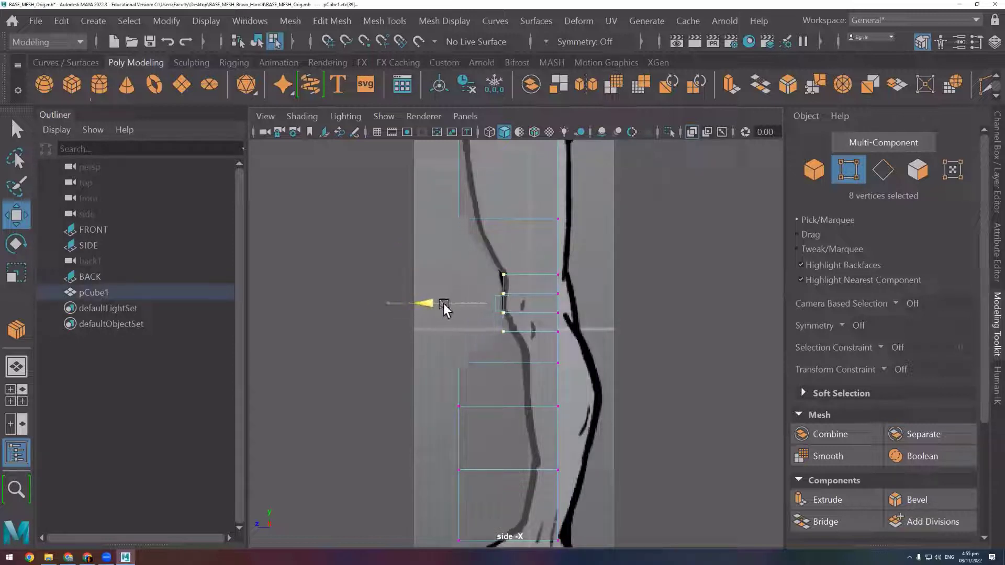
mouse_move(451, 354)
mouse_down()
mouse_move(475, 383)
mouse_move(502, 366)
mouse_move(495, 323)
mouse_move(465, 331)
mouse_up()
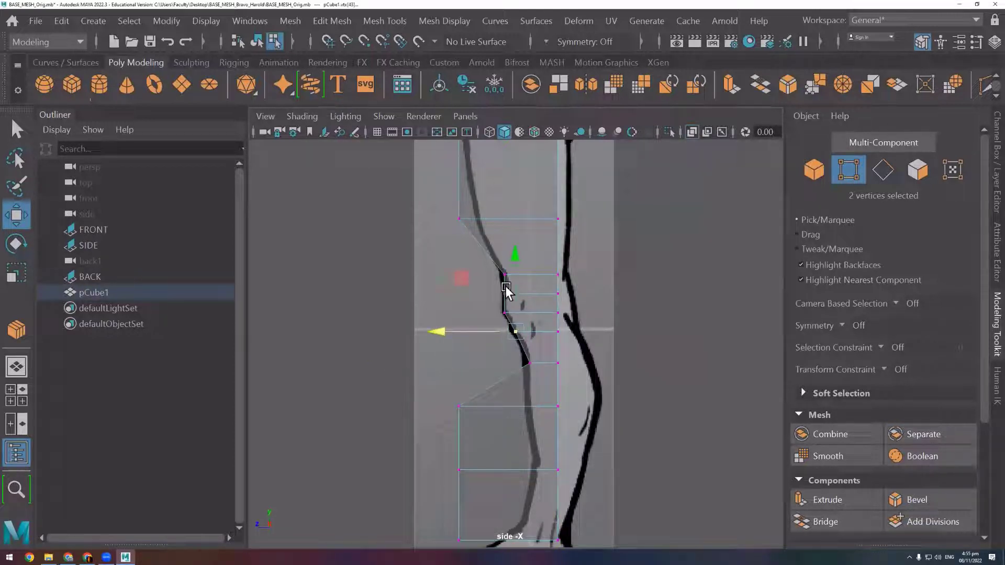
Nudge the upper knee vertices toward the side reference outline
scroll(500, 280, up, 2)
scroll(500, 280, up, 1)
click(500, 245)
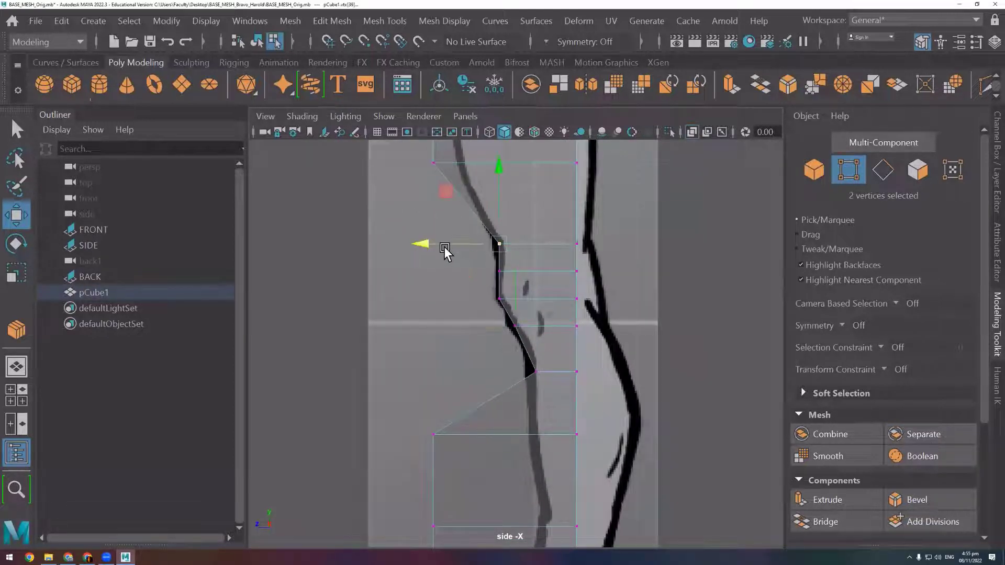
drag(445, 245, 445, 245)
click(505, 279)
drag(466, 266, 460, 269)
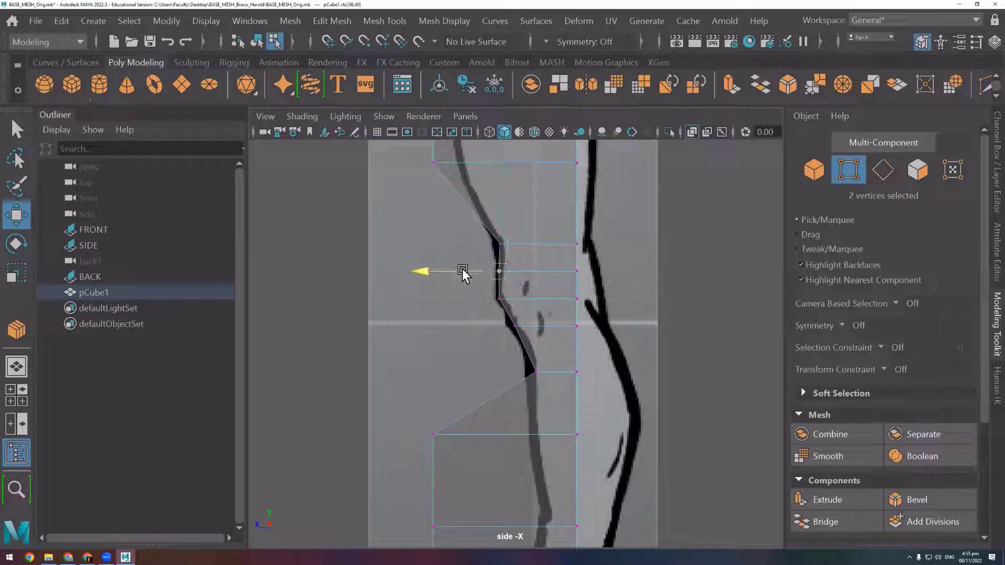
Move the front thigh vertex and three hip-line vertices right onto the reference outline
scroll(478, 330, down, 2)
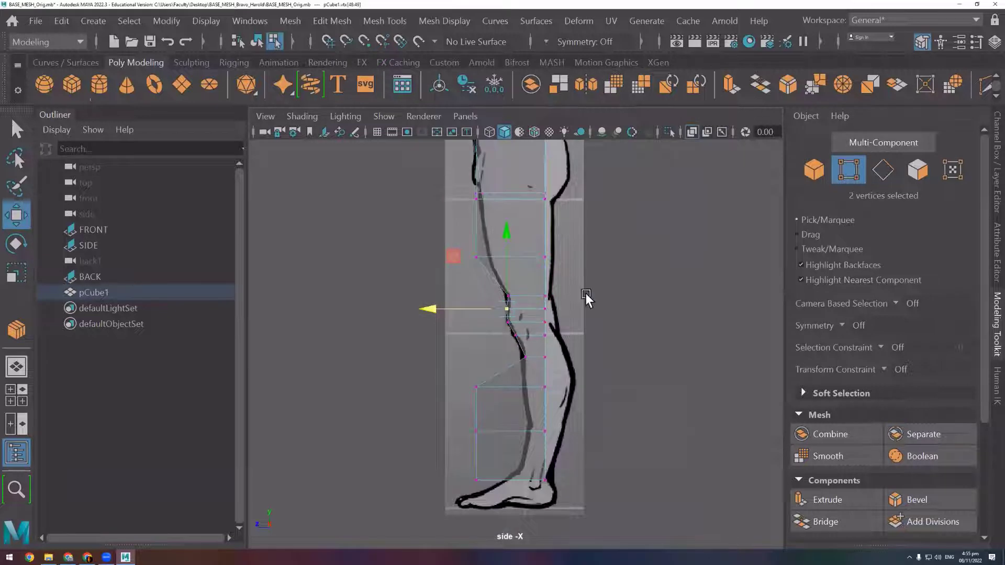
alt+middle_drag(586, 293, 602, 404)
click(493, 368)
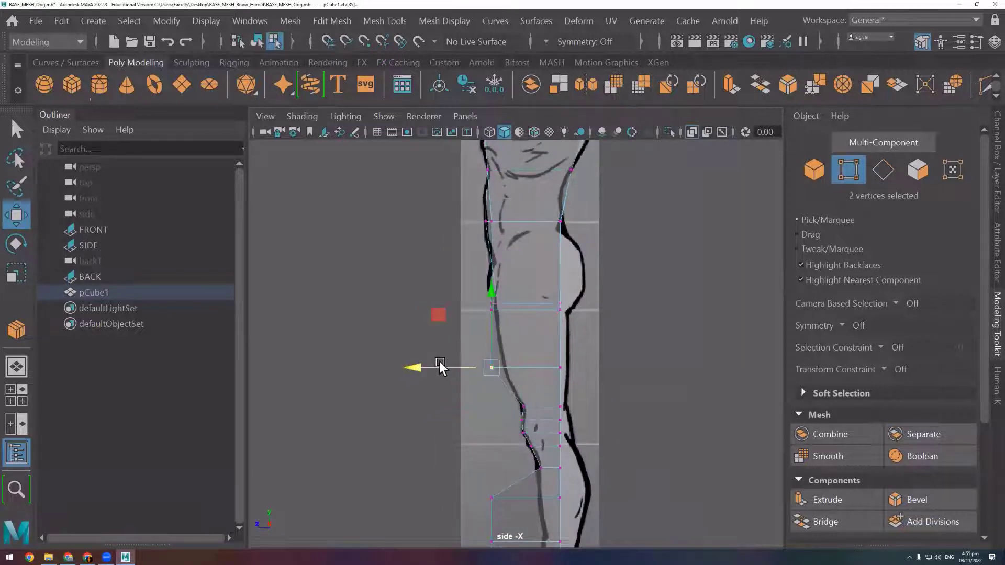
drag(438, 366, 461, 367)
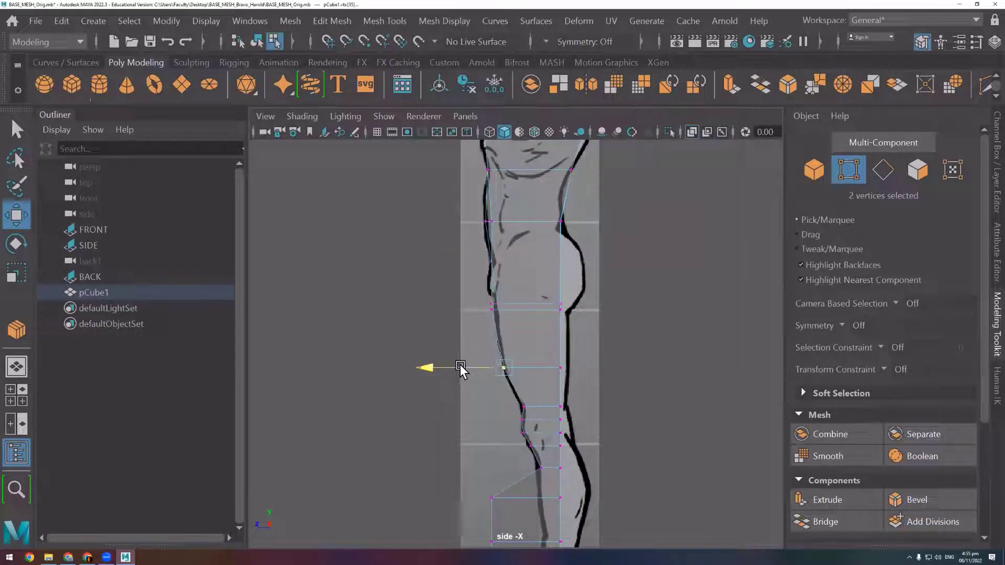
scroll(532, 289, up, 2)
scroll(483, 302, up, 2)
scroll(511, 298, up, 1)
alt+middle_drag(511, 297, 507, 347)
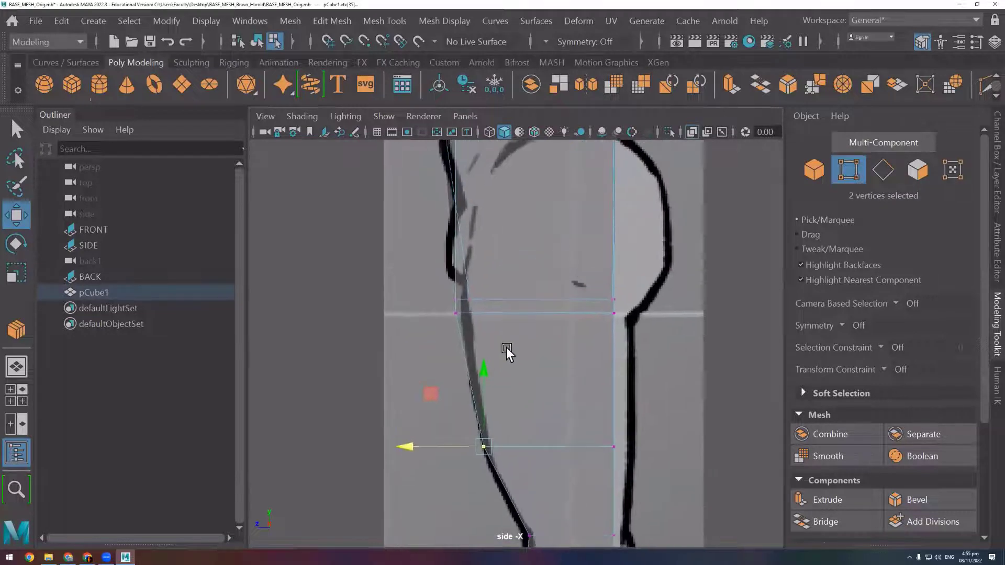
drag(457, 351, 457, 353)
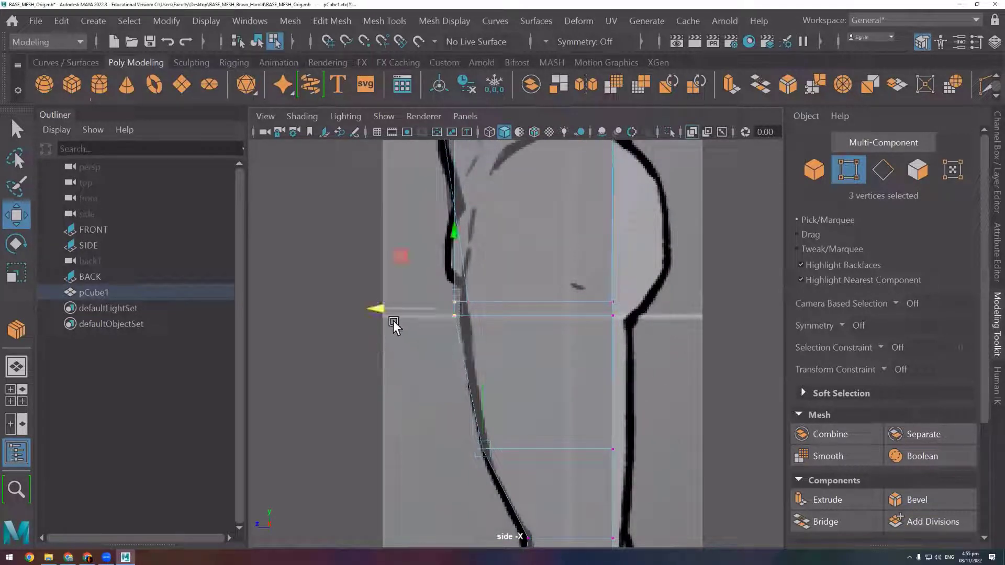
drag(389, 307, 398, 313)
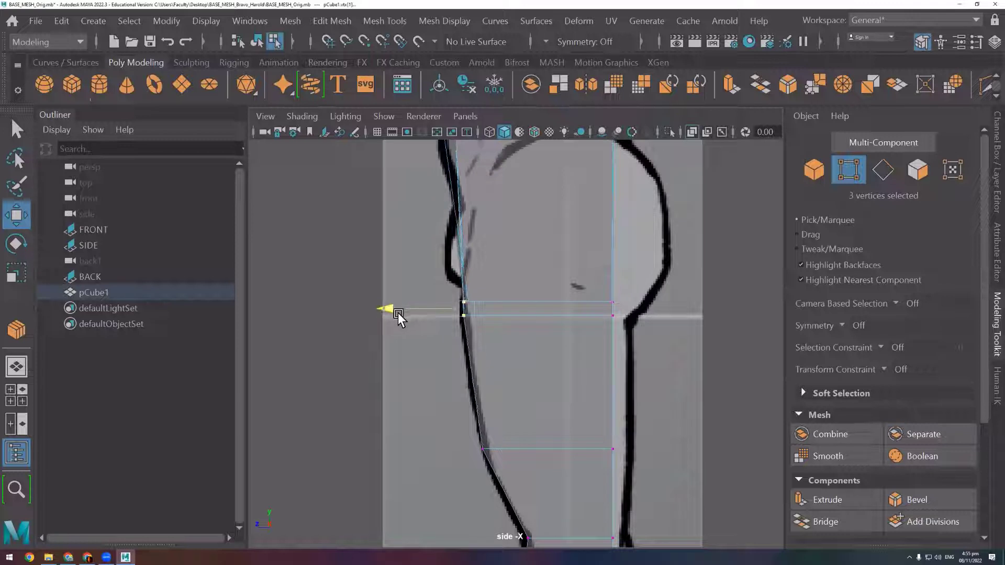
Select a leg vertex and bring the lower leg back into view
click(529, 367)
scroll(397, 371, down, 3)
alt+middle_drag(380, 373, 460, 277)
scroll(549, 378, up, 2)
Fit the lower shin and ankle vertices to the side-view reference outline, including the heel
alt+middle_drag(549, 379, 565, 313)
scroll(565, 313, up, 1)
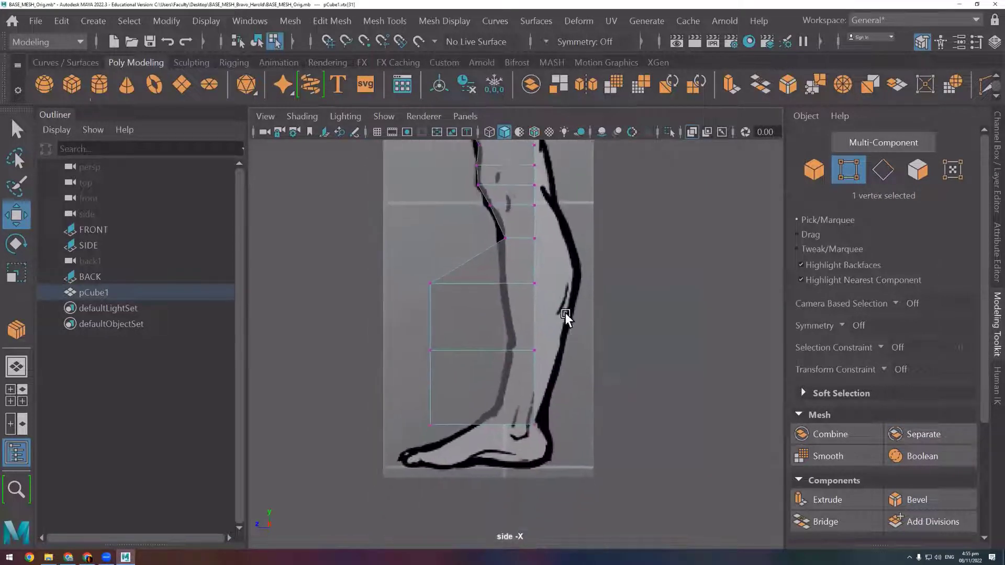
drag(458, 369, 414, 264)
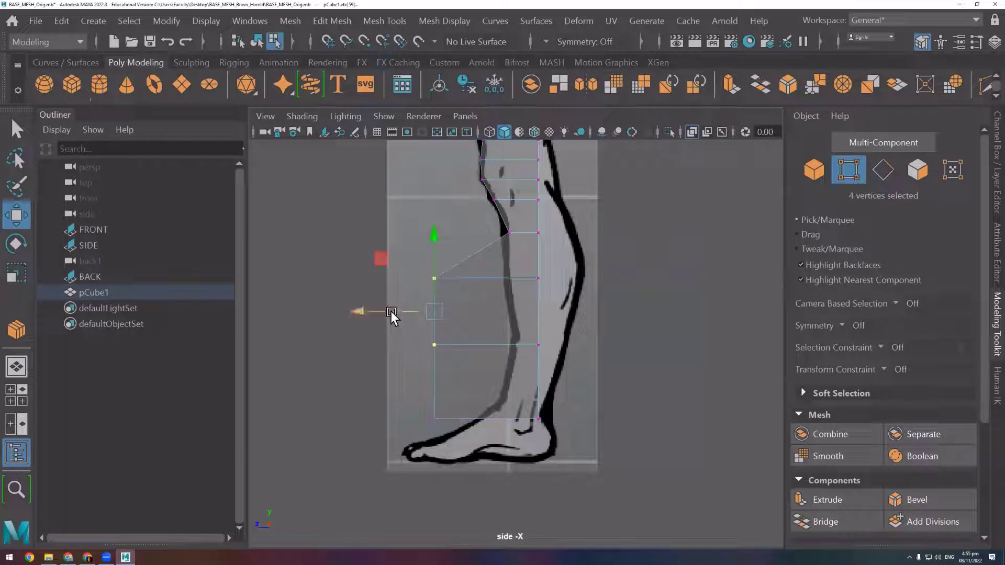
drag(397, 313, 466, 314)
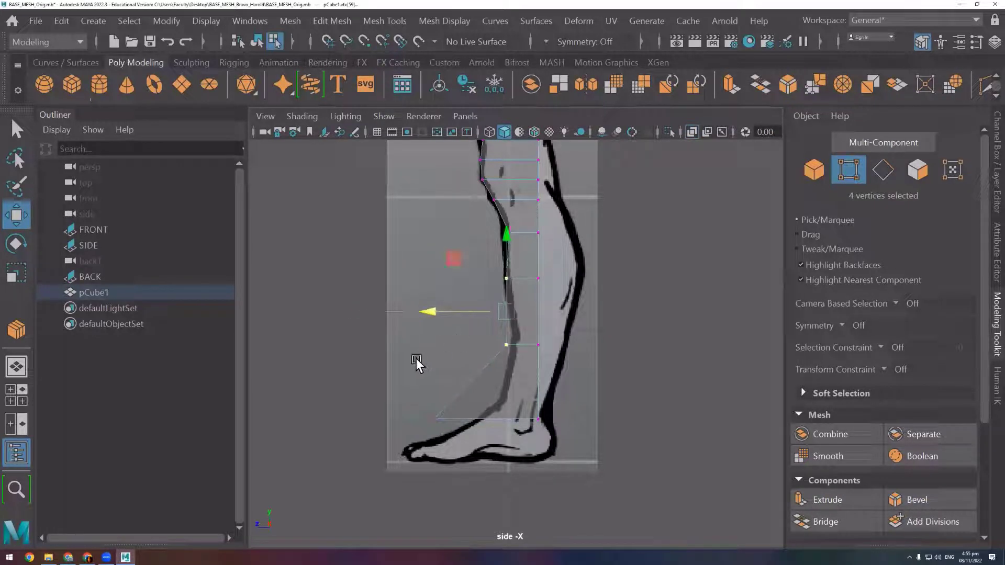
drag(506, 365, 583, 381)
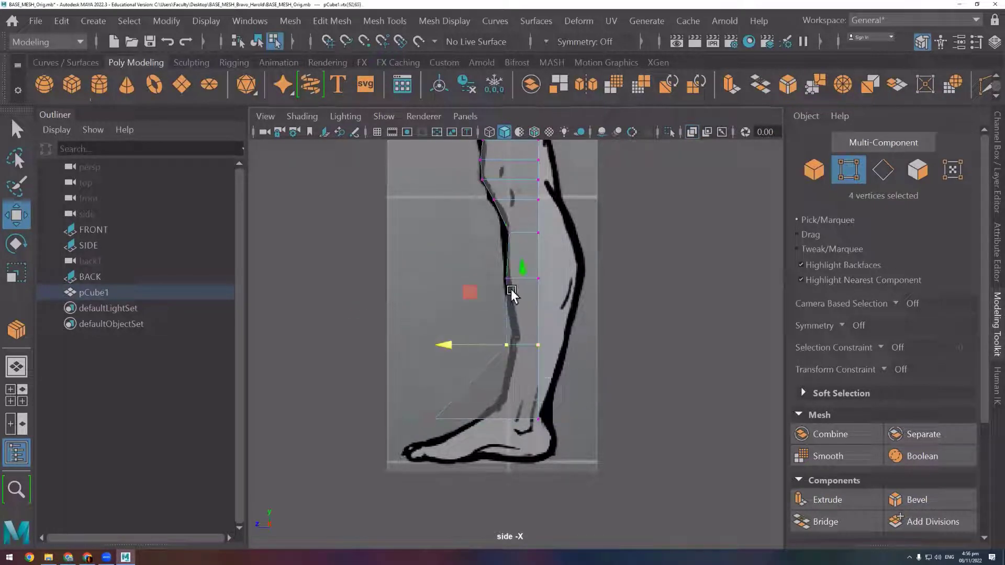
drag(524, 294, 528, 283)
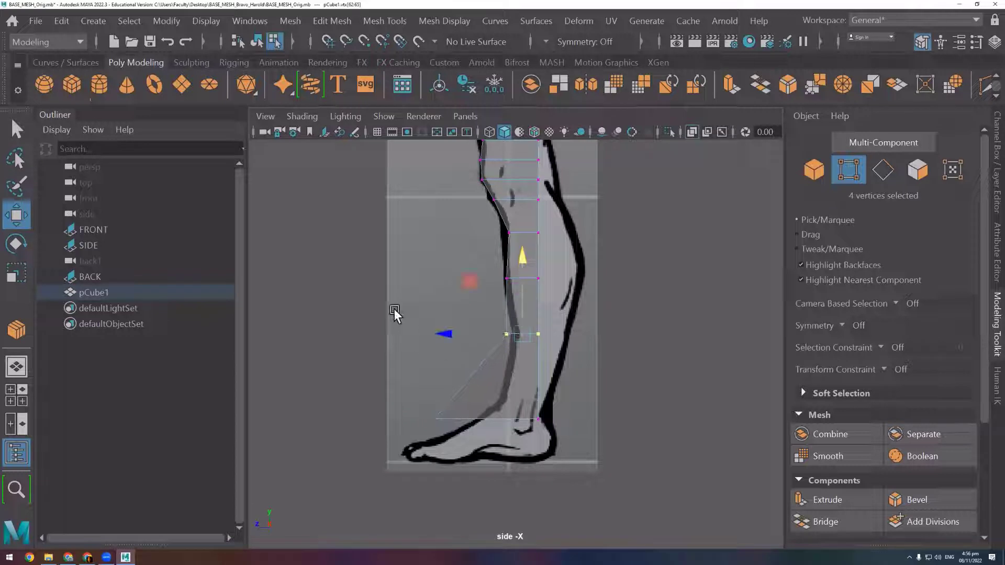
click(429, 328)
drag(429, 328, 517, 364)
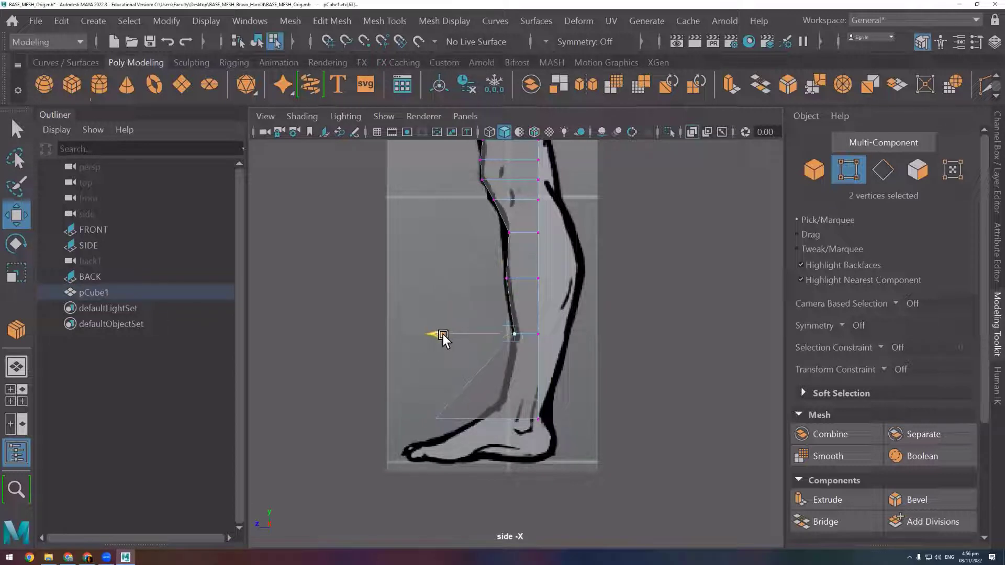
mouse_move(471, 440)
mouse_down()
mouse_move(403, 411)
mouse_move(463, 420)
mouse_up()
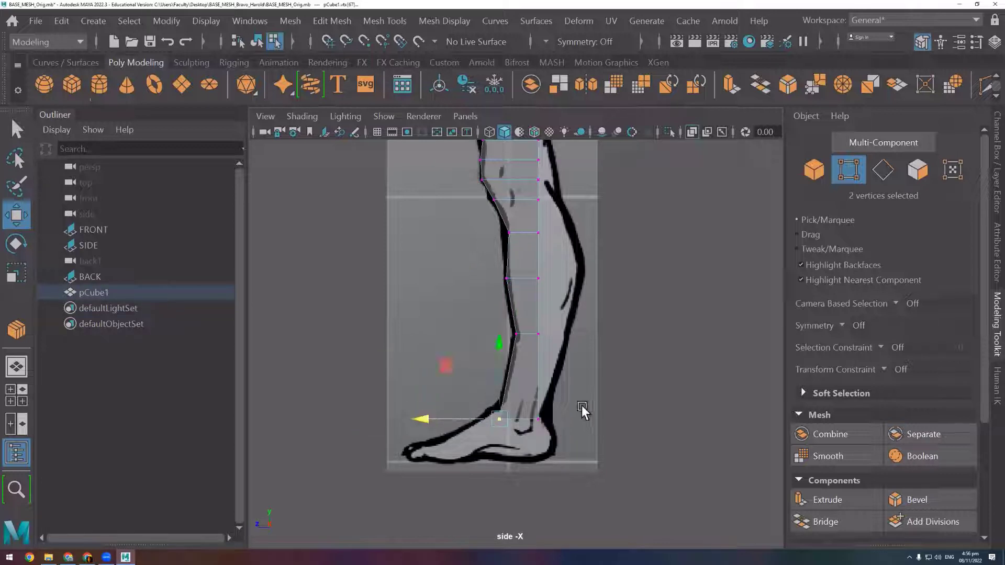
mouse_move(579, 399)
mouse_down()
mouse_move(522, 425)
mouse_move(505, 417)
mouse_up()
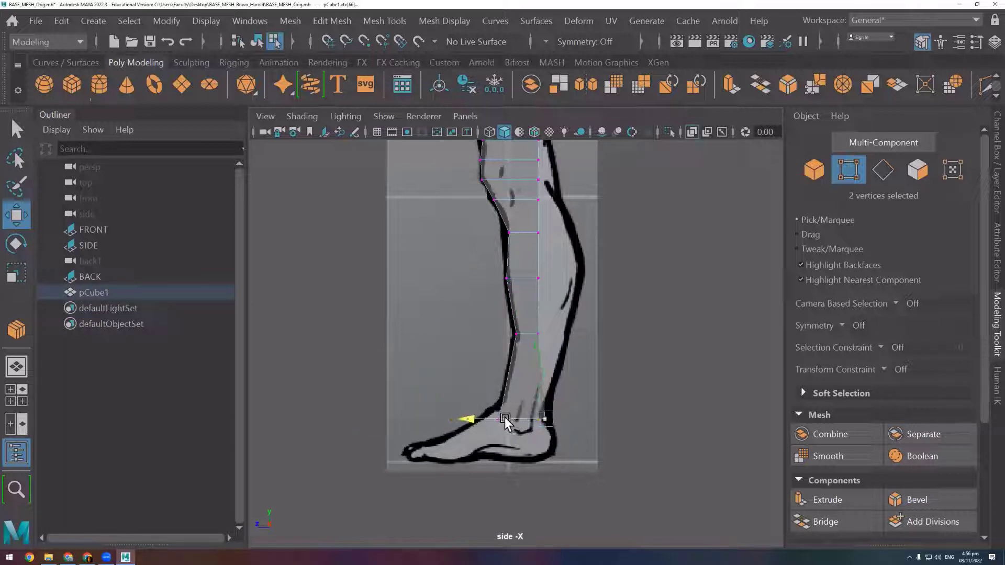
Push the calf and knee vertices out to match the reference's calf and knee outline
alt+middle_drag(658, 356, 544, 407)
scroll(497, 382, up, 3)
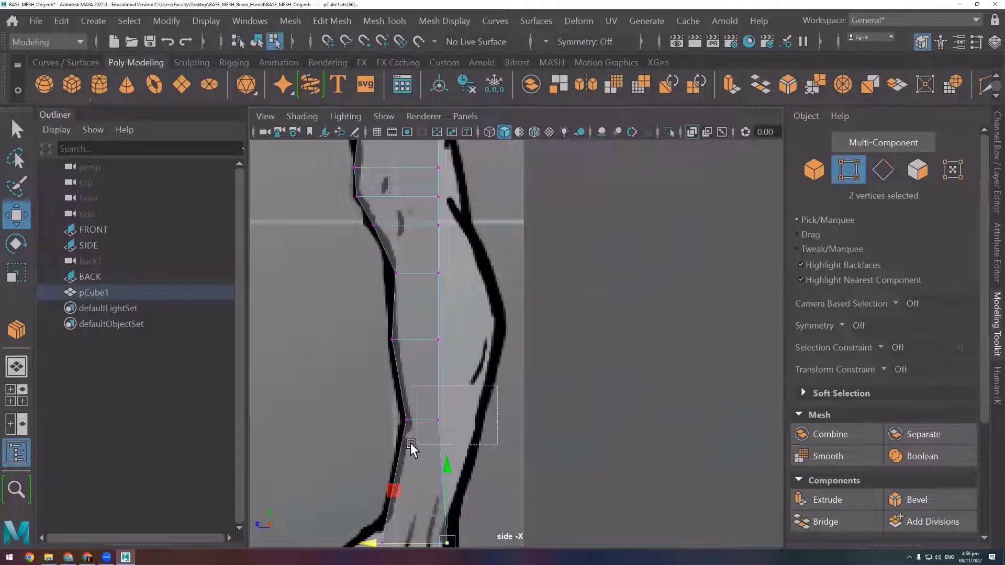
drag(411, 443, 422, 423)
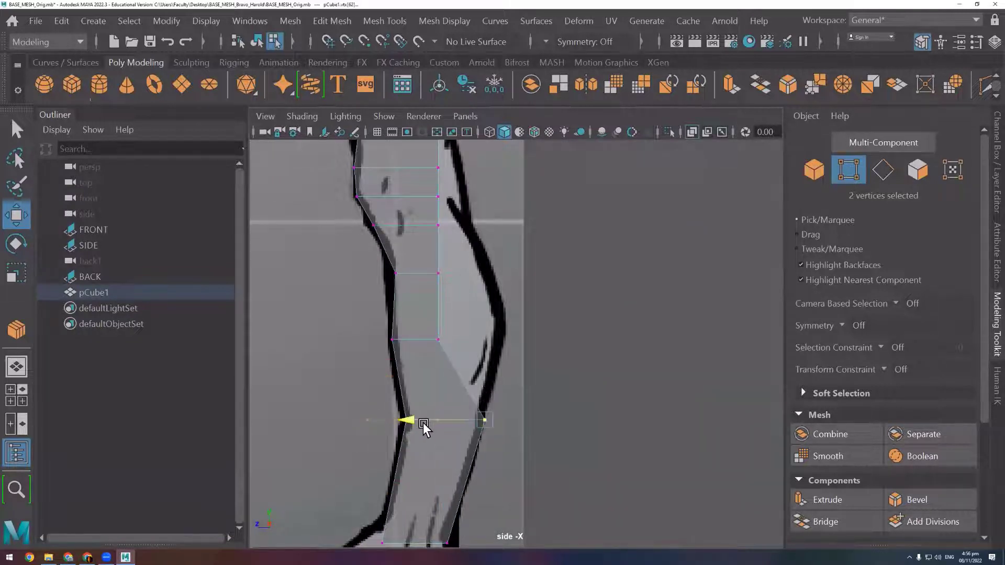
mouse_move(537, 273)
mouse_down()
mouse_move(431, 373)
mouse_move(423, 365)
mouse_up()
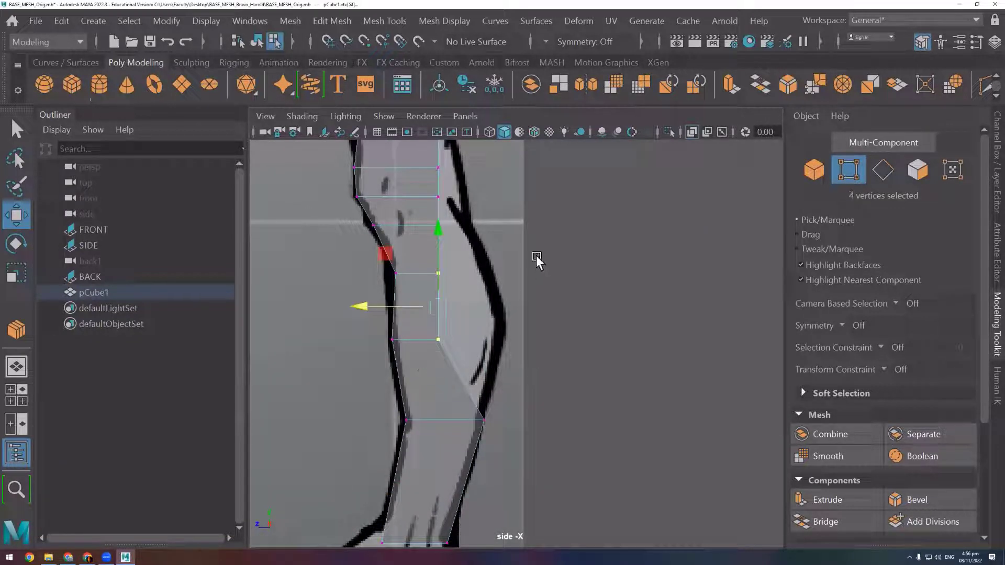
drag(536, 256, 418, 359)
drag(373, 304, 434, 310)
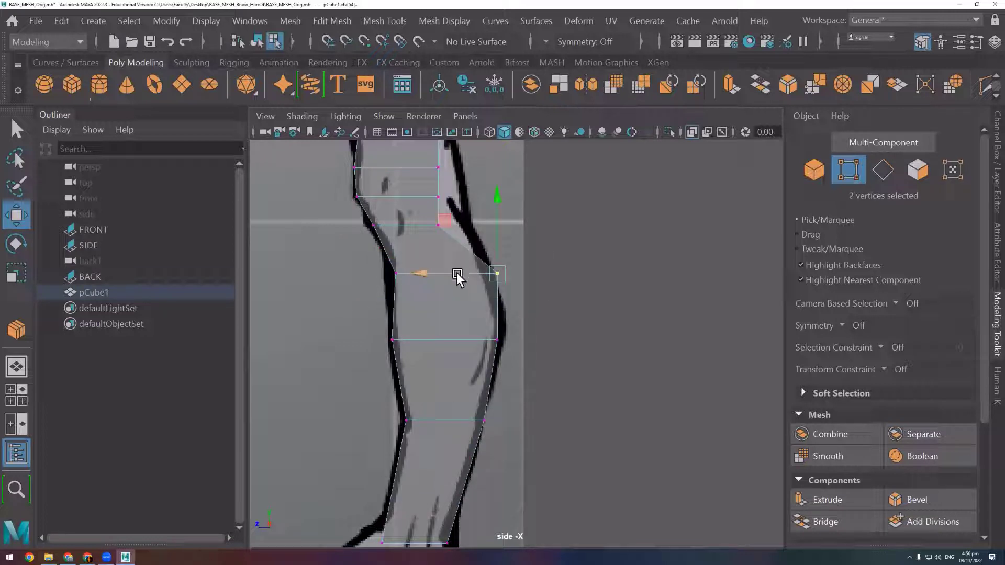
drag(457, 272, 449, 278)
mouse_move(528, 322)
alt+middle_down()
mouse_move(578, 485)
mouse_move(518, 381)
alt+middle_up()
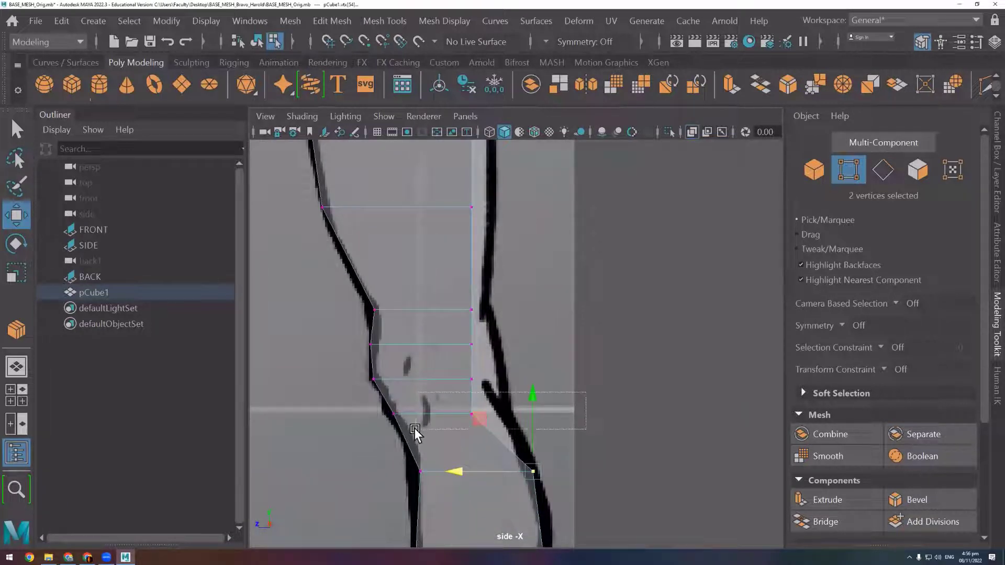
drag(415, 429, 437, 423)
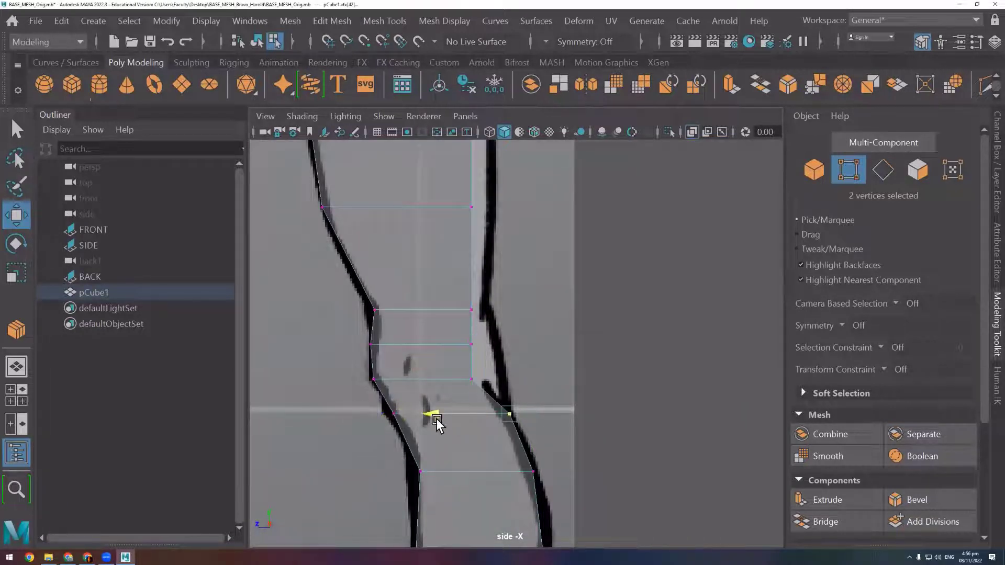
mouse_move(484, 390)
mouse_down()
mouse_move(429, 334)
mouse_move(454, 363)
mouse_up()
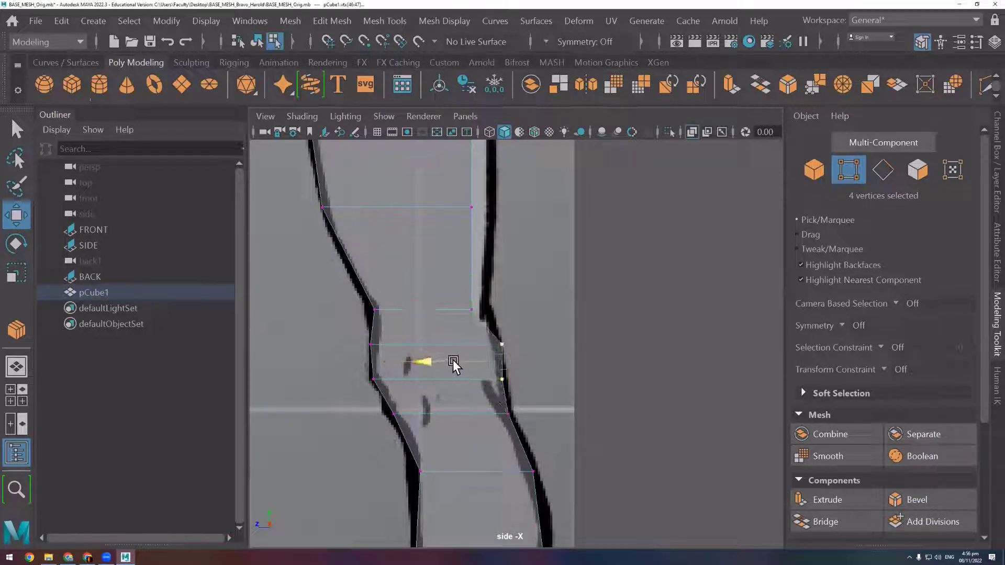
drag(550, 335, 475, 360)
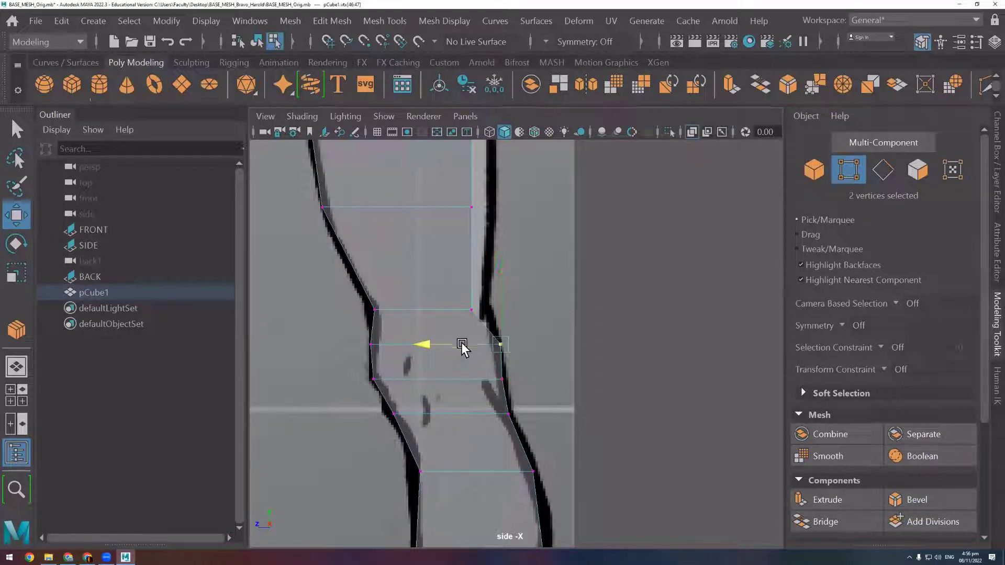
mouse_move(562, 245)
mouse_down()
mouse_move(468, 333)
mouse_move(445, 313)
mouse_up()
Move the back thigh vertices out to the thigh and buttock outline
mouse_move(445, 313)
alt+middle_down()
mouse_move(556, 422)
mouse_move(560, 361)
alt+middle_up()
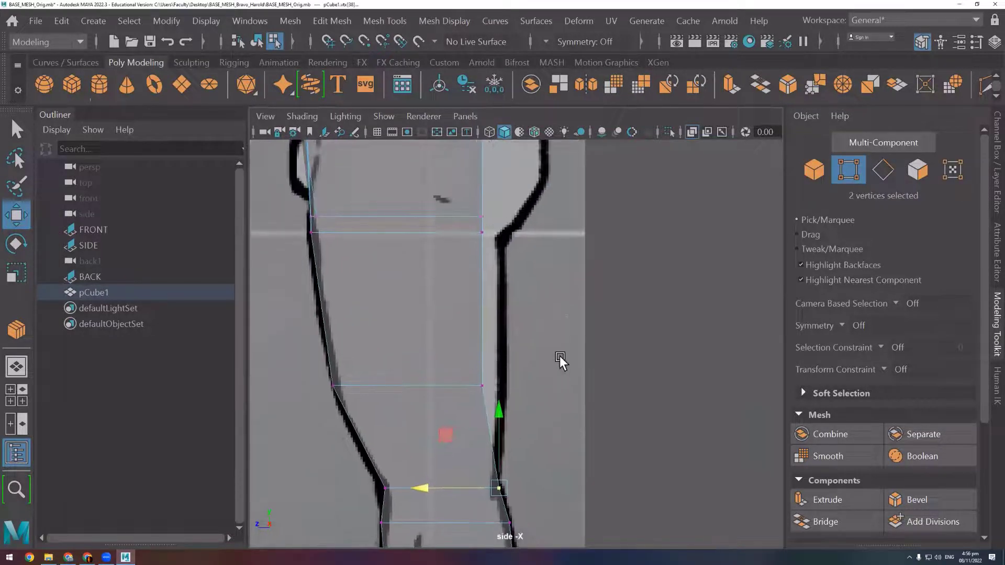
drag(463, 416, 463, 417)
drag(439, 385, 456, 384)
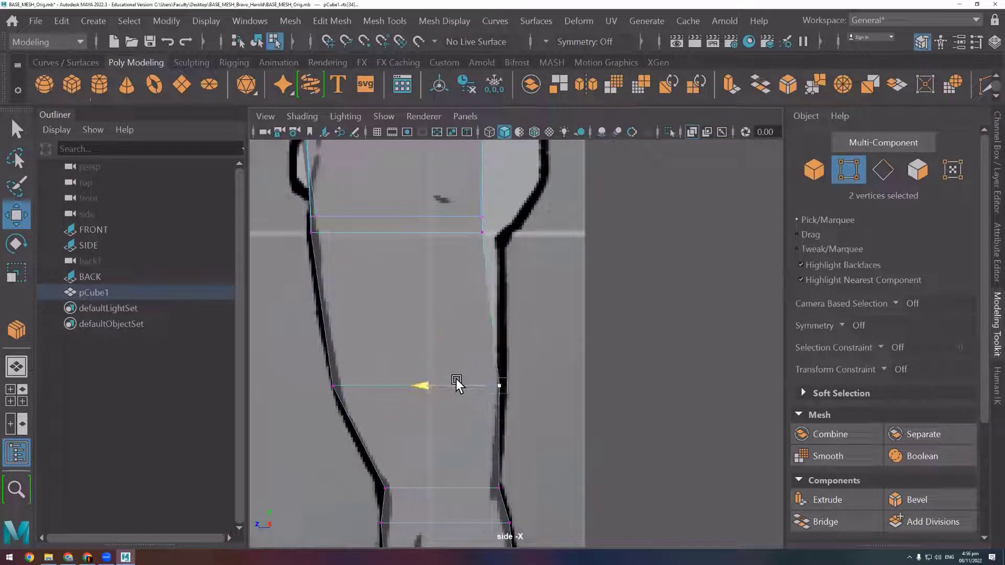
mouse_move(441, 385)
alt+middle_down()
mouse_move(637, 428)
mouse_move(615, 347)
alt+middle_up()
shift+drag(615, 347, 453, 423)
drag(440, 380, 462, 384)
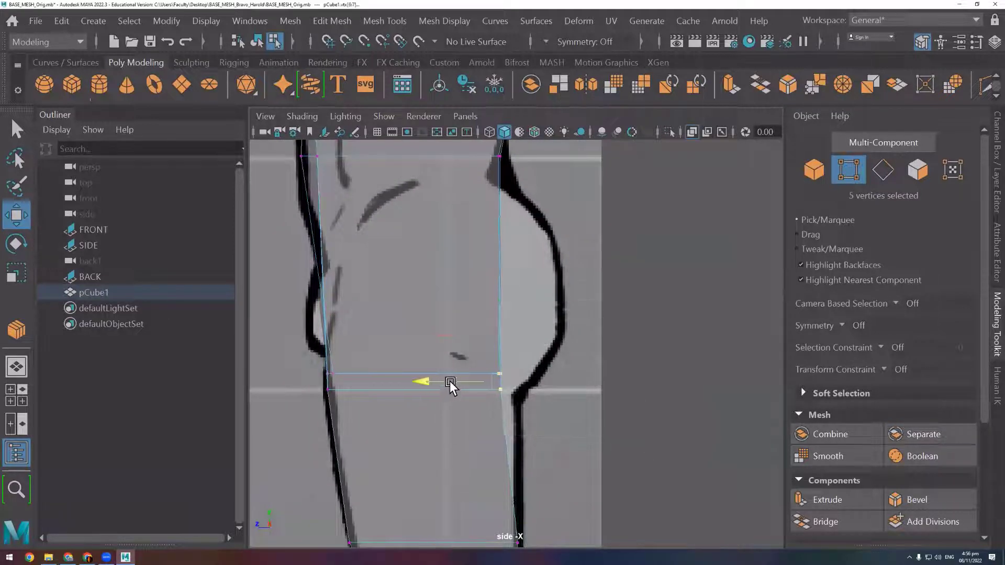
scroll(570, 400, down, 5)
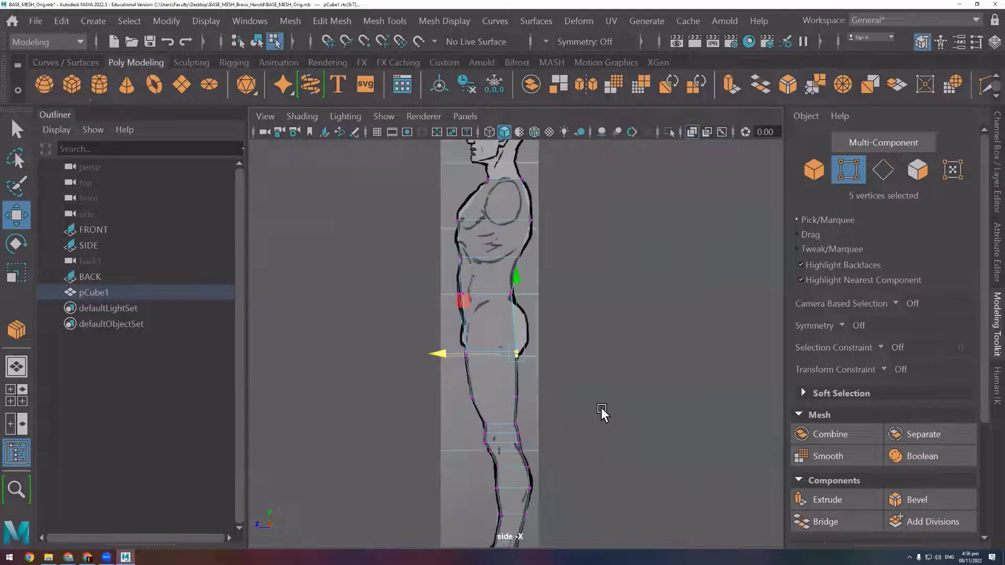
click(601, 407)
Orbit the leg mesh in a full-size perspective view and switch to face selection
key(space)
key(space)
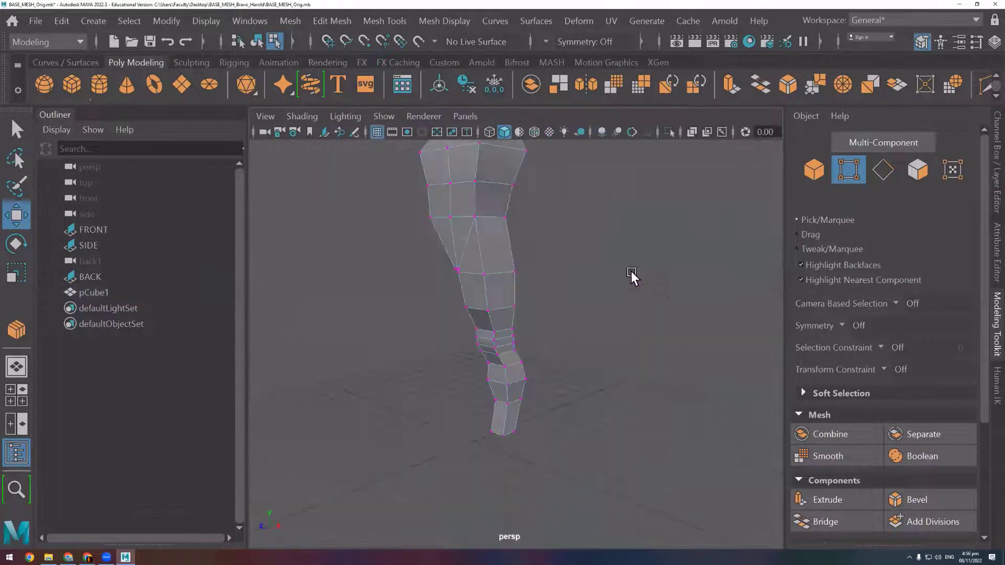
mouse_move(630, 271)
alt+mouse_down()
mouse_move(548, 380)
mouse_move(534, 371)
mouse_move(613, 387)
mouse_move(549, 375)
alt+mouse_up()
click(925, 172)
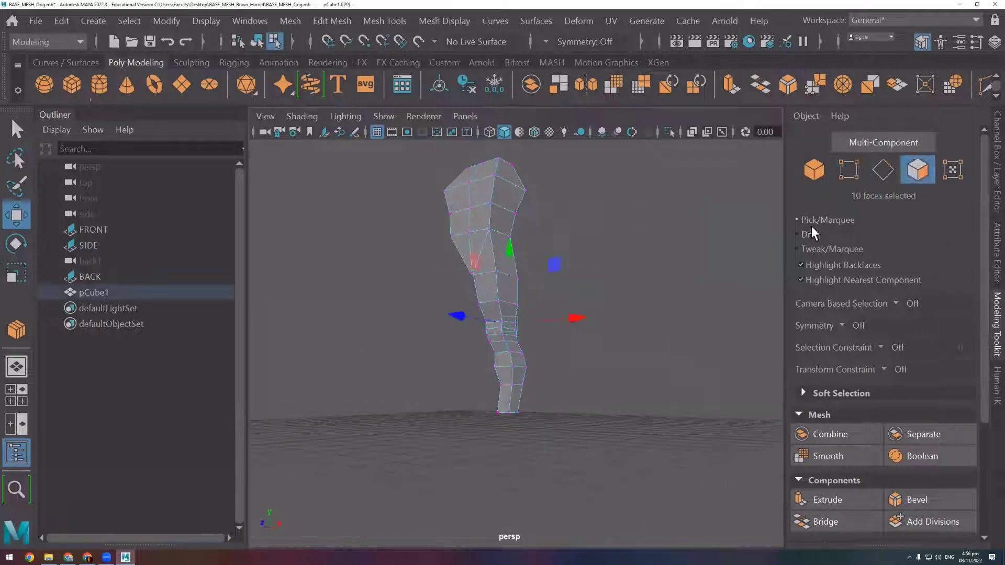
Return to a full-size side view zoomed in on the lower leg and foot
key(space)
key(space)
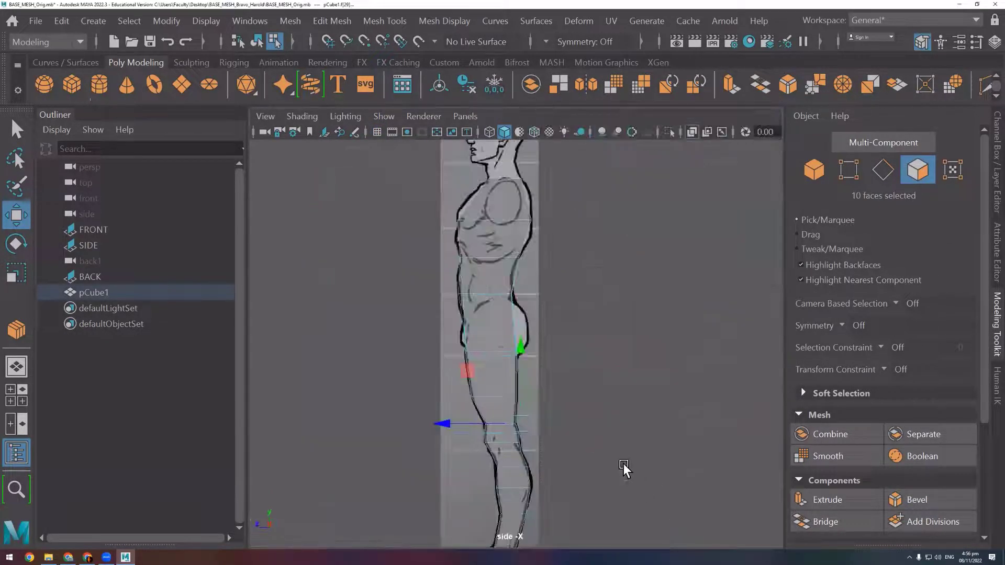
alt+middle_drag(624, 464, 712, 269)
scroll(628, 368, up, 3)
scroll(567, 415, up, 1)
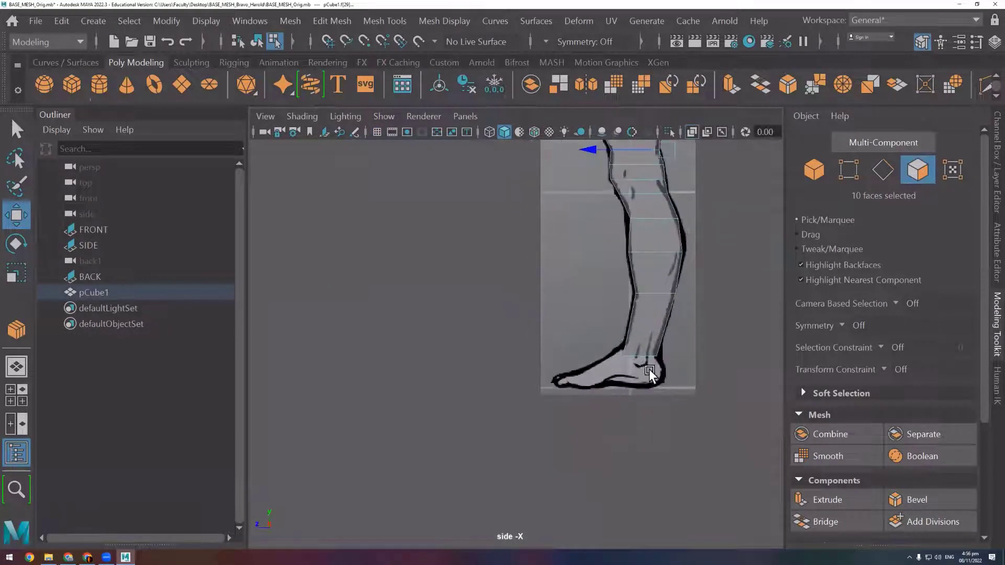
scroll(649, 369, up, 1)
scroll(696, 398, up, 1)
Extrude the single ankle face and show polyExtrudeFace9 in the Channel Box
drag(544, 309, 661, 355)
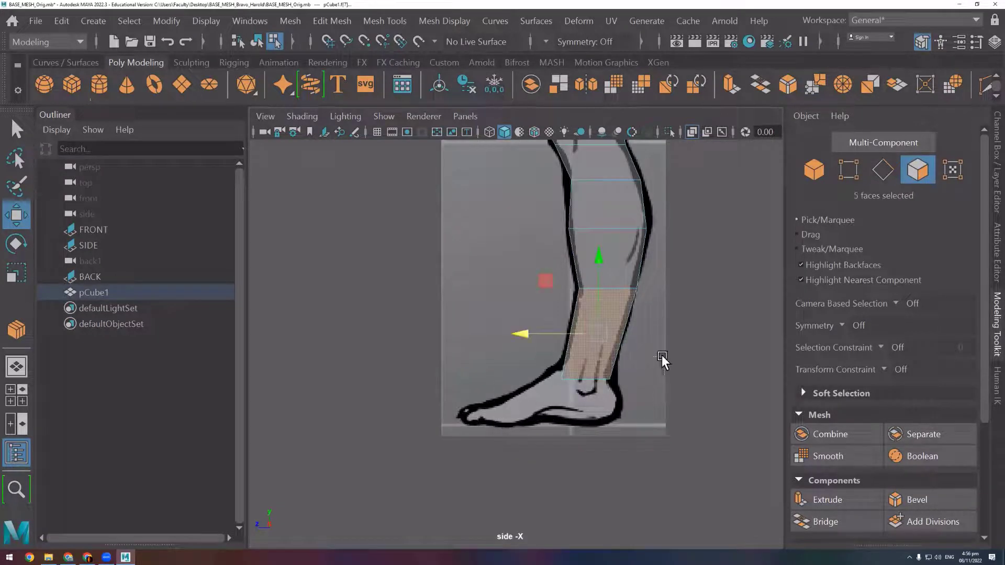
mouse_move(594, 390)
mouse_down()
mouse_move(546, 340)
mouse_move(590, 303)
mouse_move(579, 347)
mouse_up()
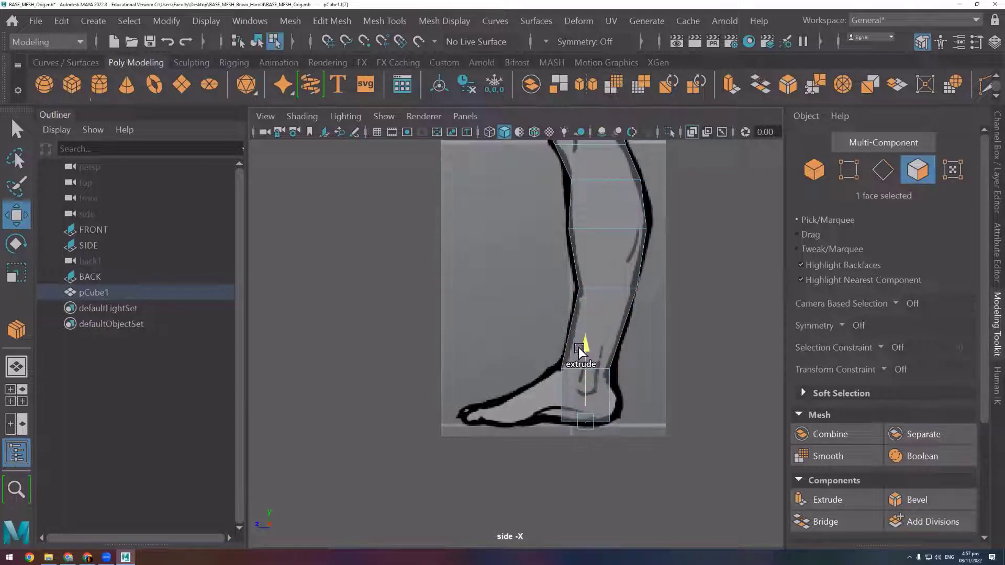
key(ctrl+e)
click(990, 138)
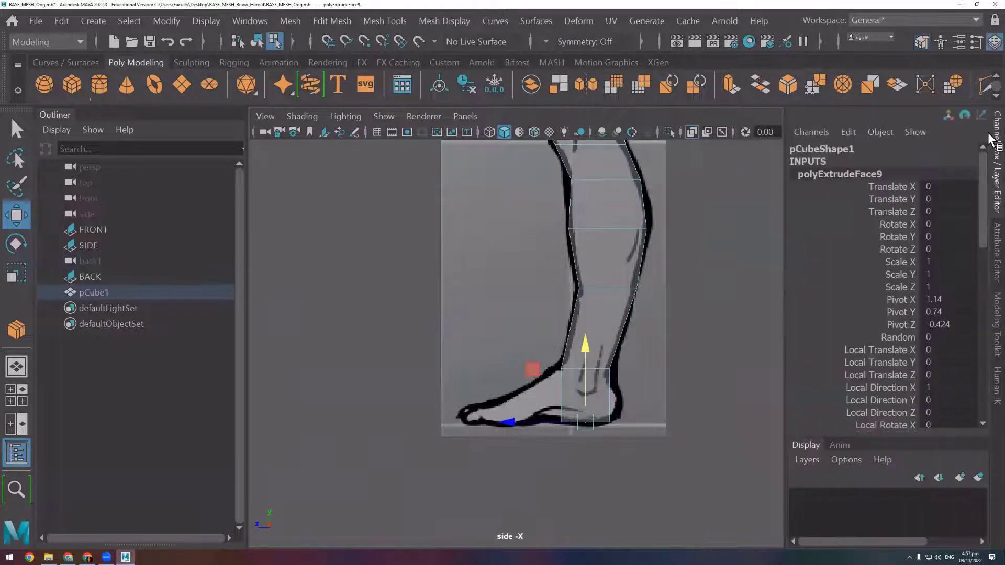
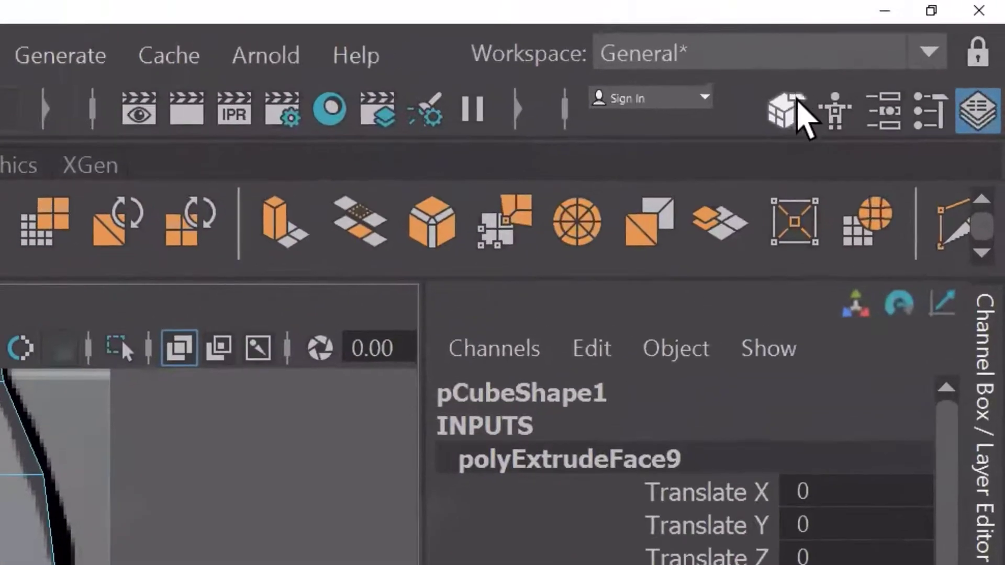
Show the Modeling Toolkit panel with its numeric X/Y coordinate fields and collapse the rendering shortcuts
click(921, 42)
click(517, 110)
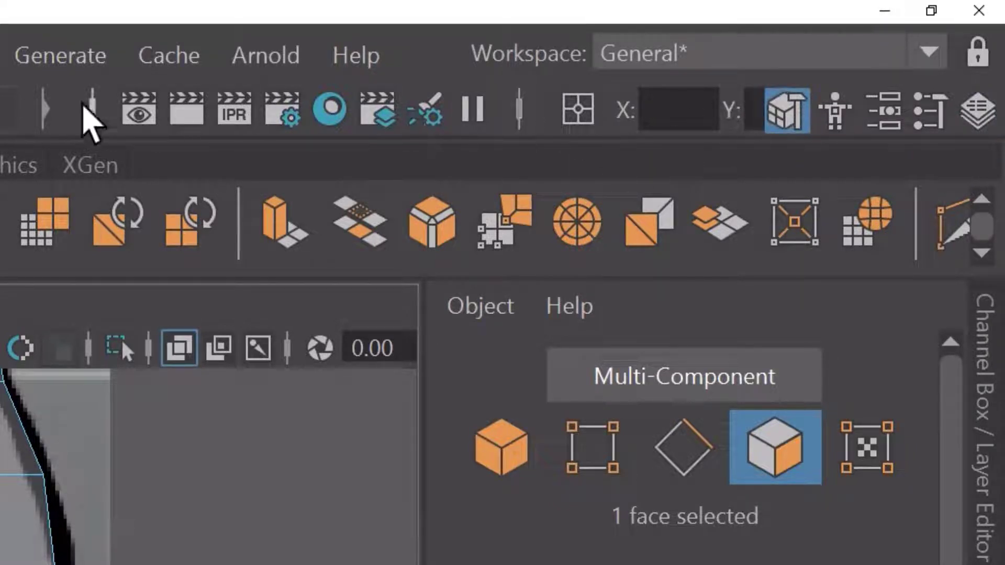
click(91, 102)
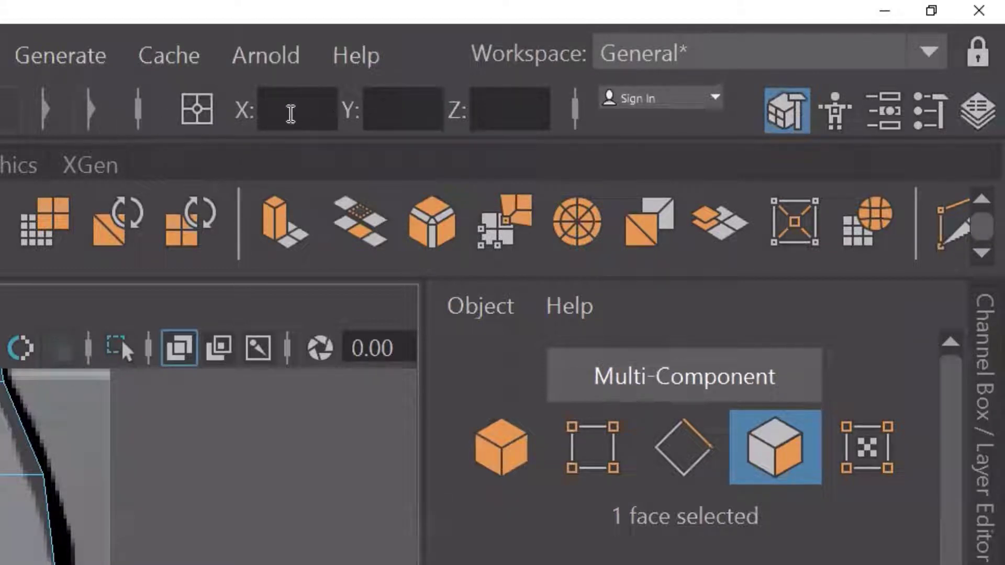
click(290, 114)
click(397, 111)
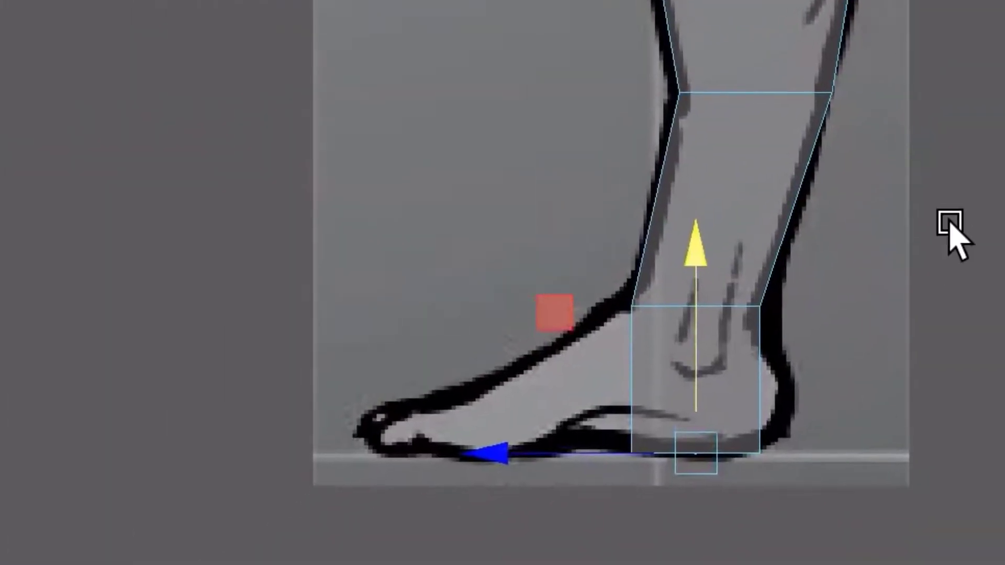
click(953, 78)
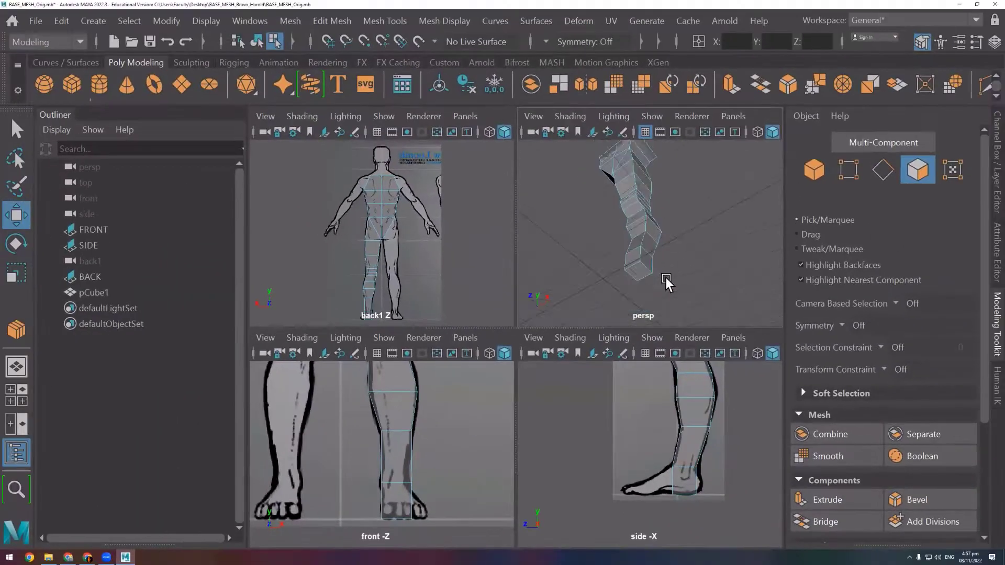
Extrude the ankle's front face forward into a block that starts the foot
click(633, 268)
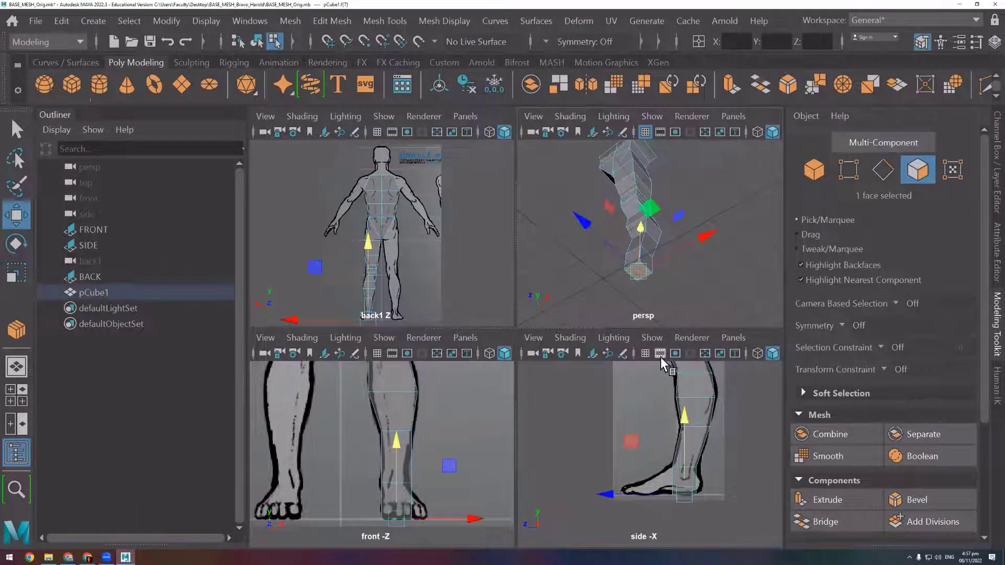
key(space)
key(space)
alt+drag(699, 202, 674, 243)
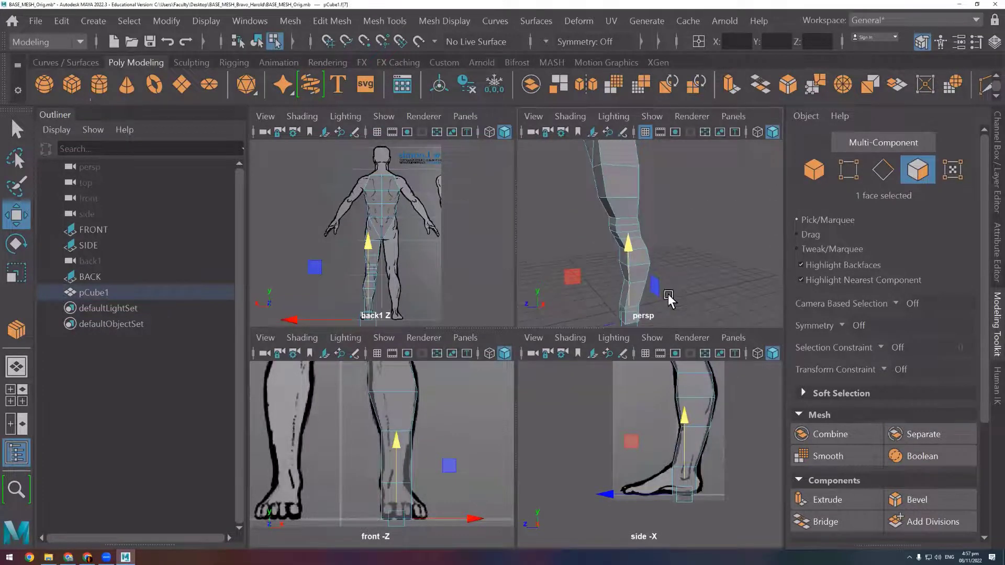
scroll(681, 285, up, 2)
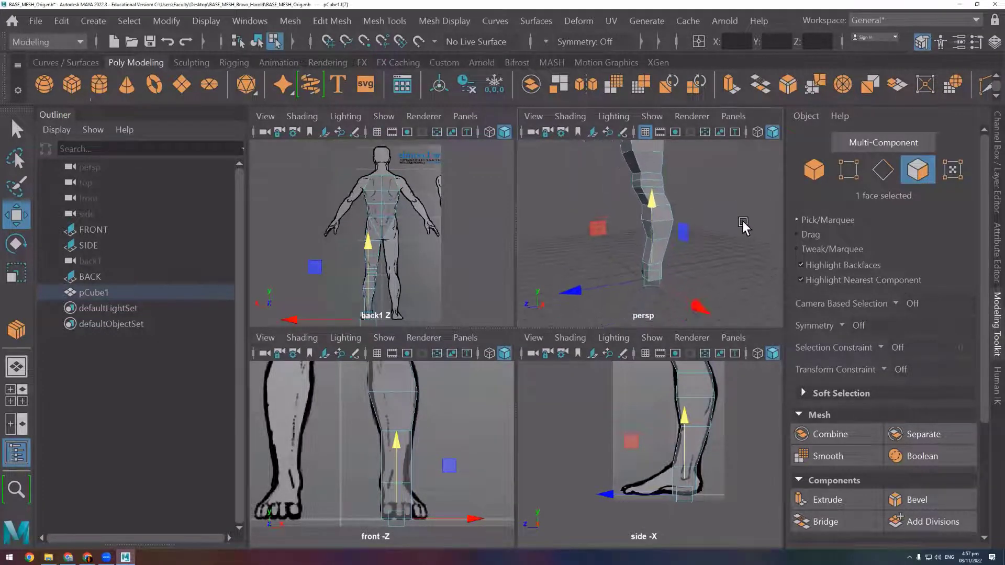
scroll(687, 283, up, 2)
scroll(687, 282, down, 2)
alt+drag(687, 283, 653, 250)
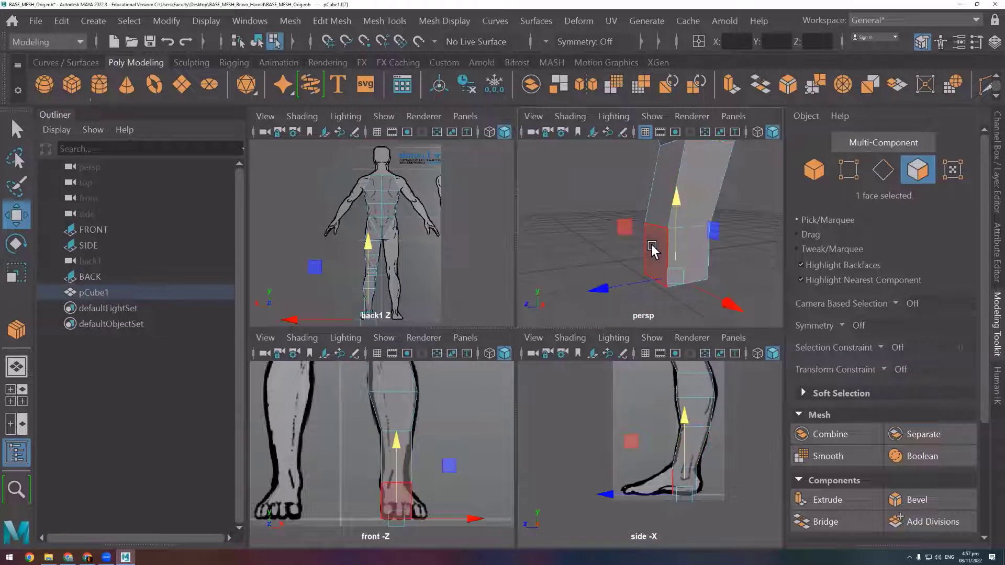
click(653, 250)
key(ctrl+e)
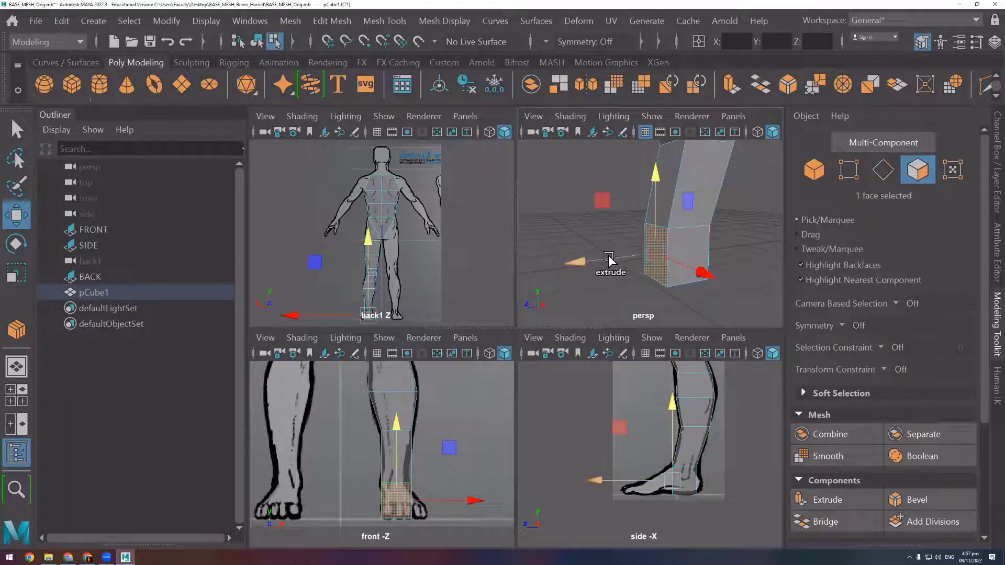
drag(596, 260, 566, 265)
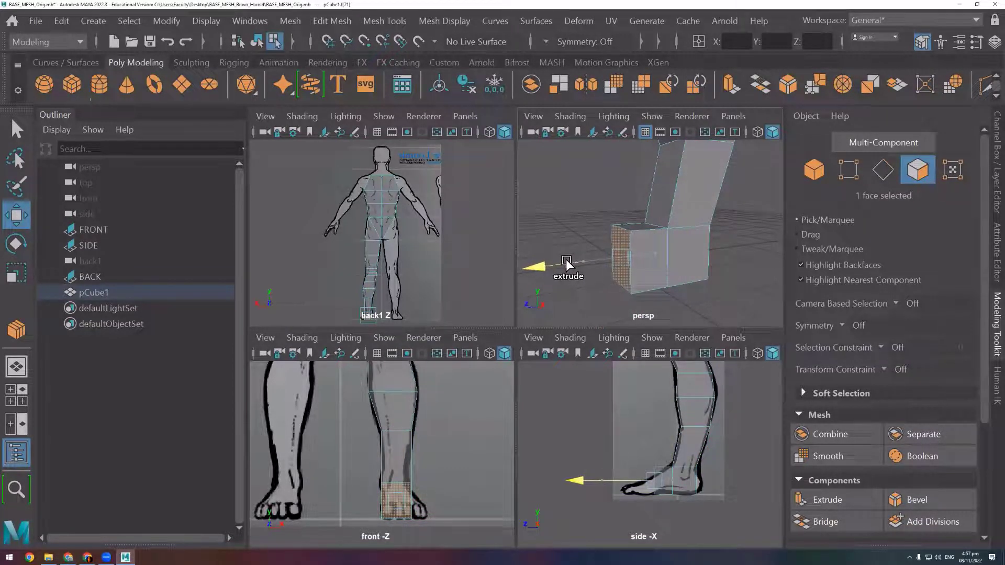
Lower the top front corner vertices of the foot tip
key(w)
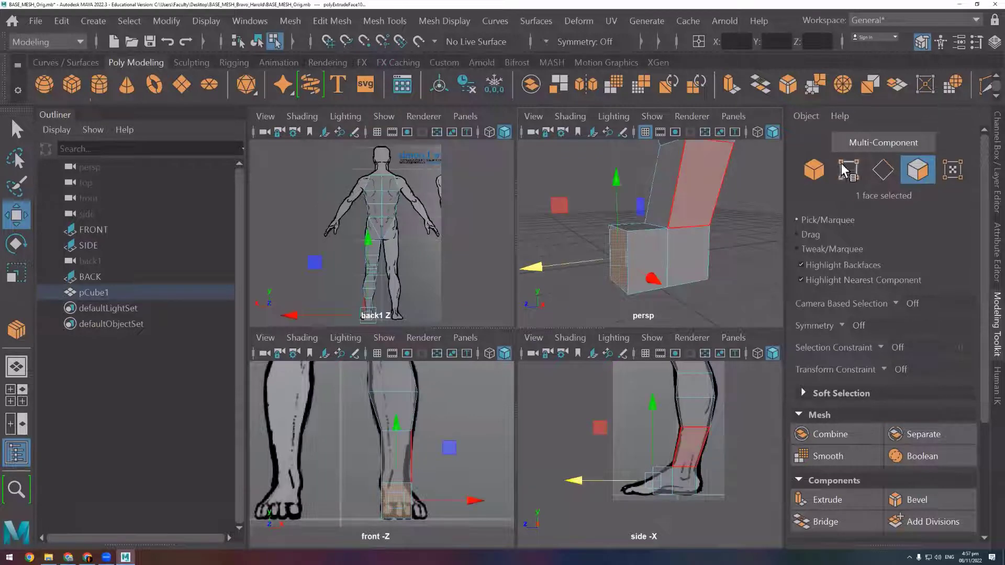
click(840, 164)
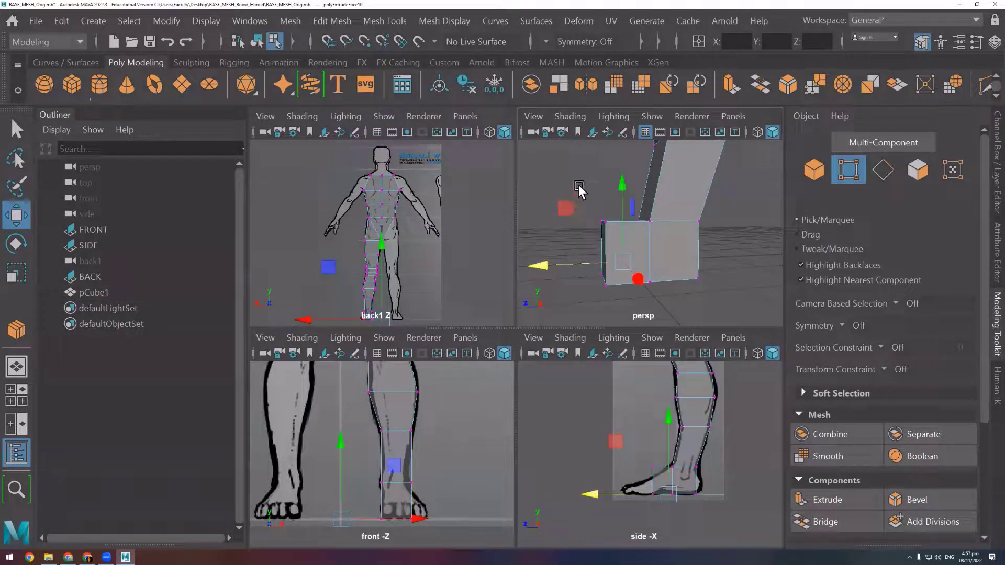
drag(610, 231, 595, 207)
drag(602, 161, 599, 184)
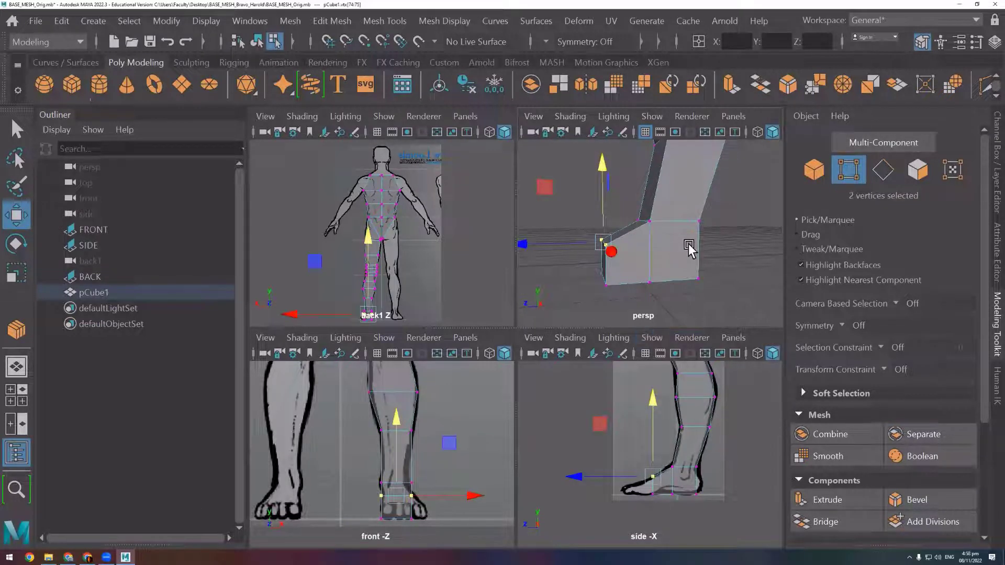
Push the toe-end vertices forward to follow the side reference's foot outline
alt+drag(676, 285, 668, 285)
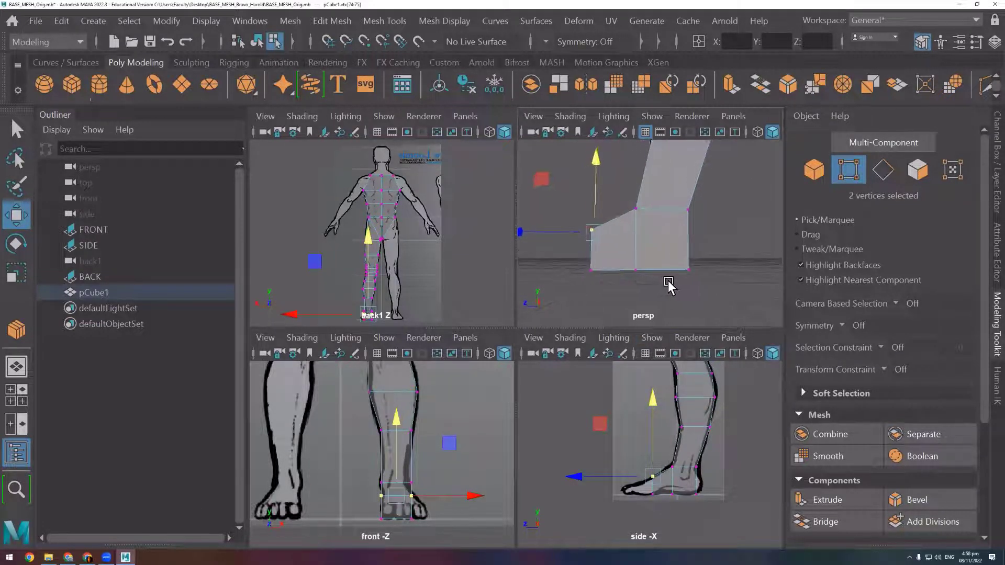
drag(578, 216, 597, 294)
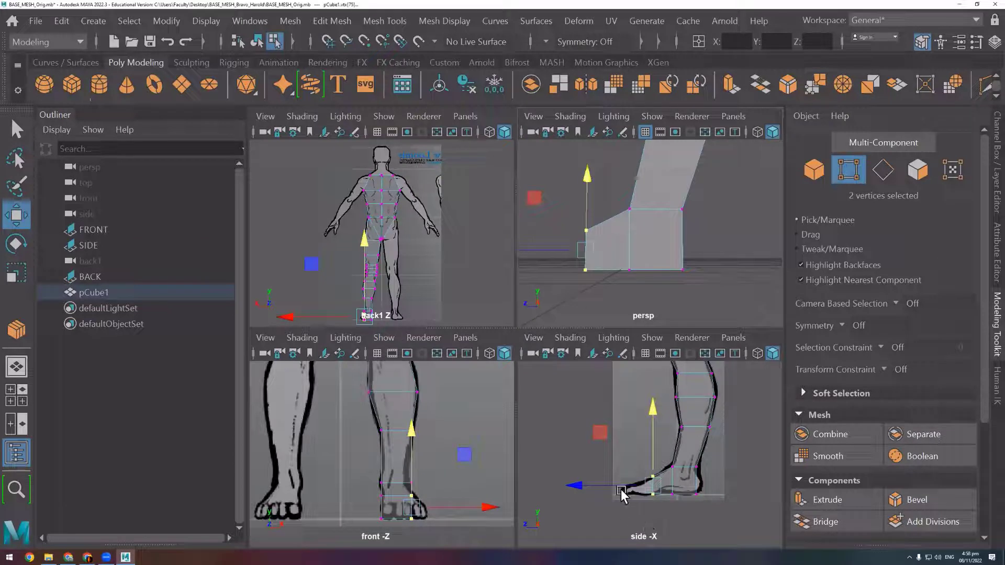
drag(621, 485, 619, 484)
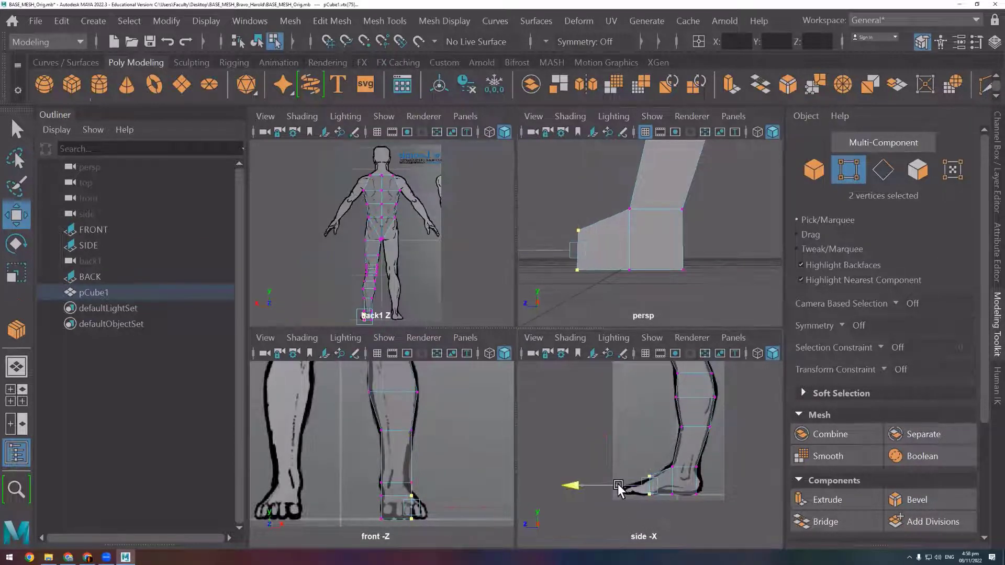
drag(564, 201, 605, 307)
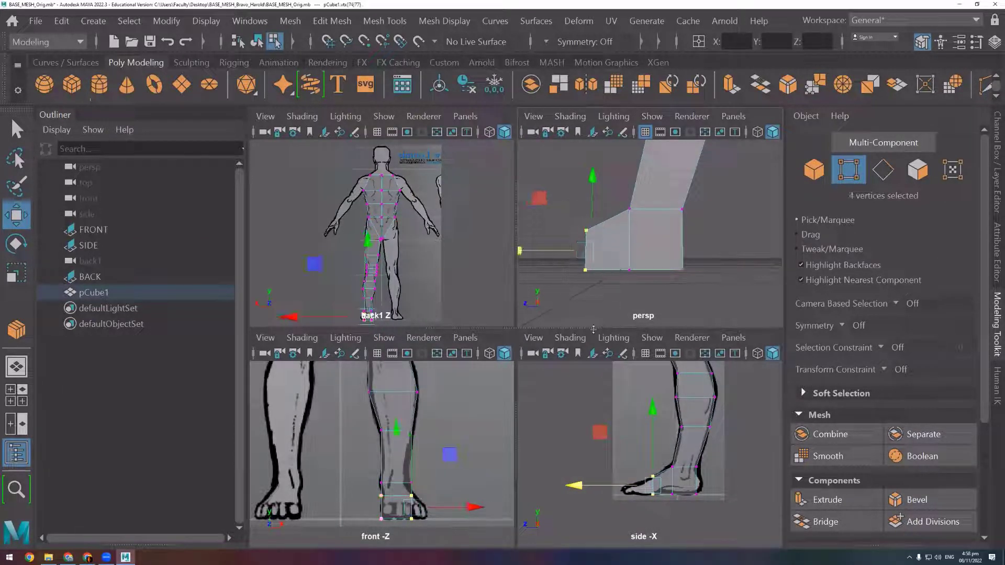
drag(621, 486, 618, 485)
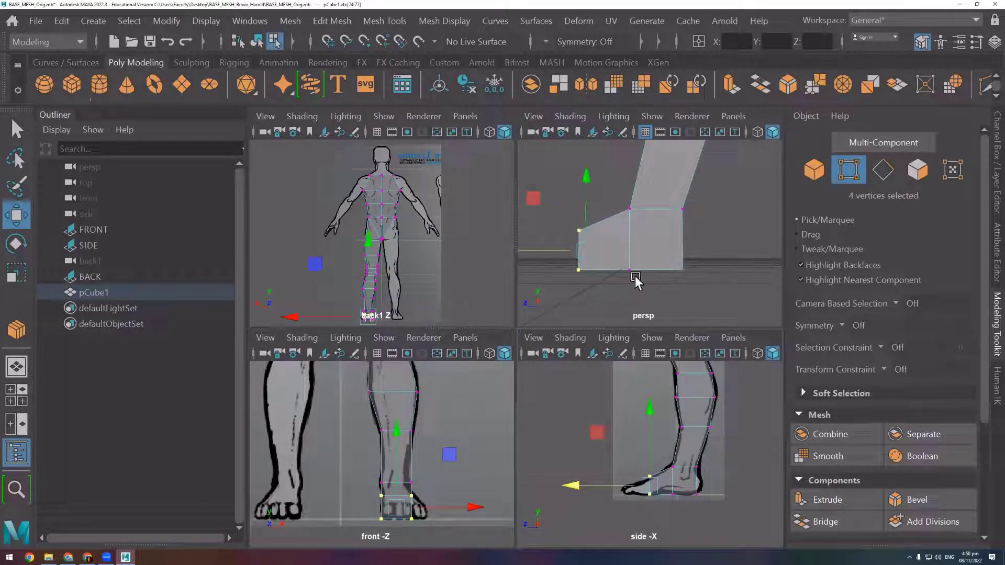
mouse_move(636, 275)
alt+mouse_down()
mouse_move(713, 303)
mouse_move(748, 220)
alt+mouse_up()
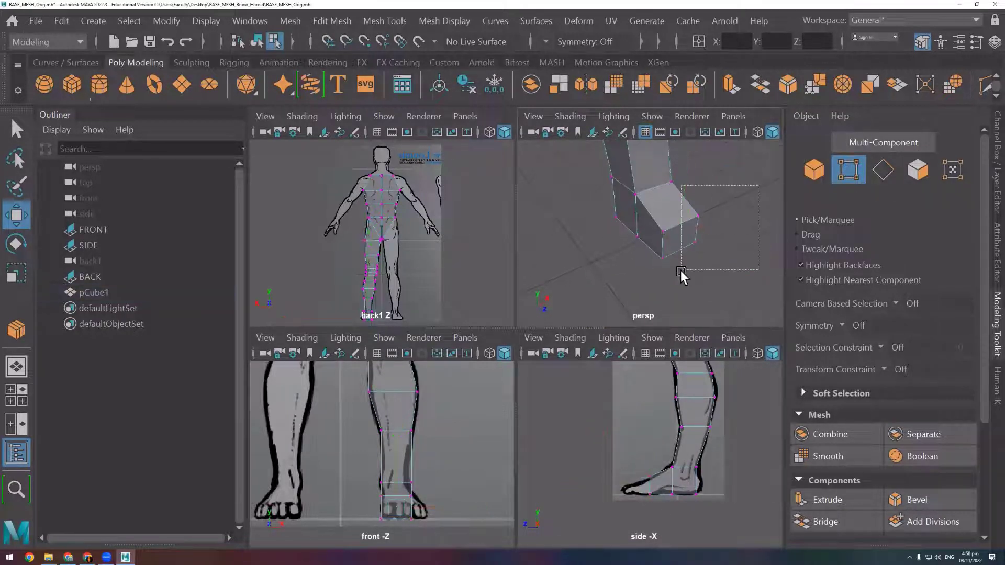
Shift the two outer foot-tip vertices along X to match the toe width in the front drawing
drag(706, 206, 693, 267)
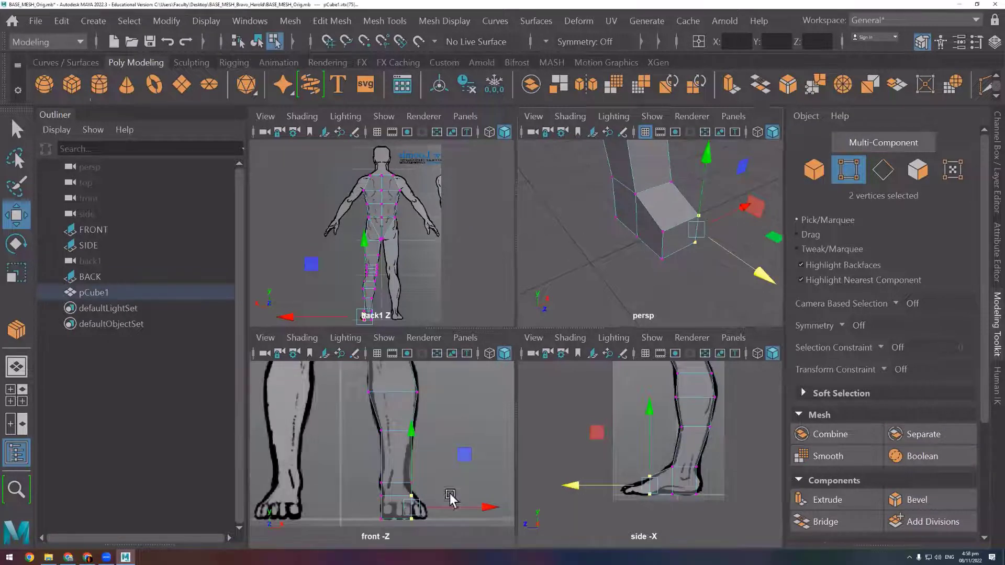
key(space)
scroll(603, 403, up, 2)
drag(597, 400, 622, 398)
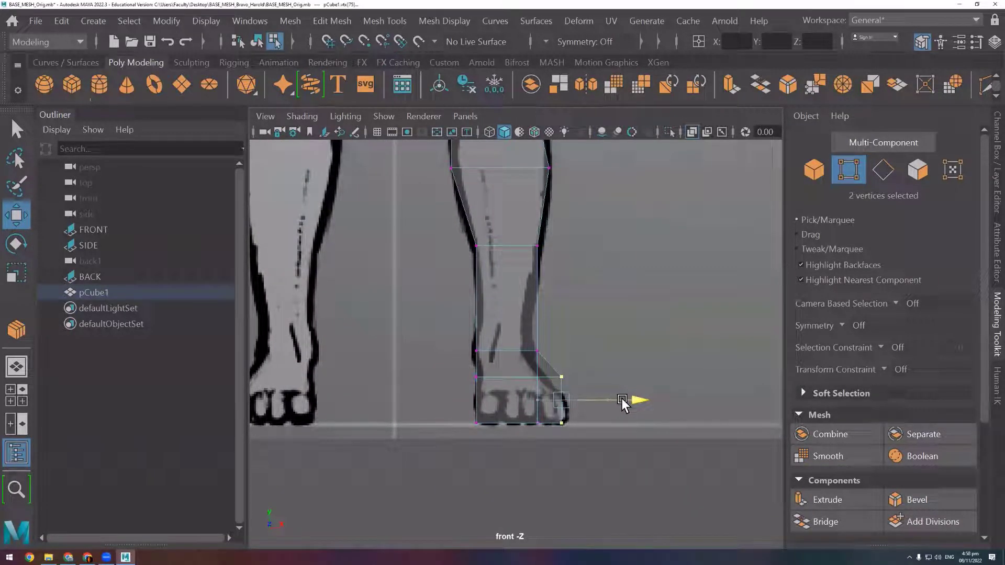
mouse_move(622, 398)
mouse_down()
mouse_move(601, 399)
mouse_move(609, 400)
mouse_up()
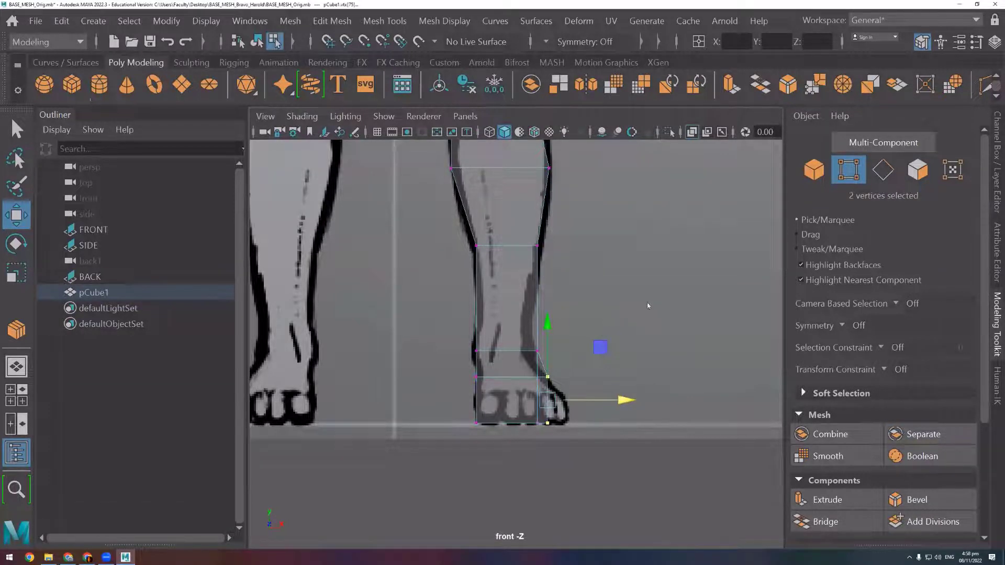
key(space)
key(space)
click(720, 272)
mouse_move(721, 272)
alt+mouse_down()
mouse_move(658, 347)
mouse_move(555, 368)
mouse_move(592, 361)
mouse_move(585, 313)
mouse_move(626, 418)
mouse_move(617, 392)
alt+mouse_up()
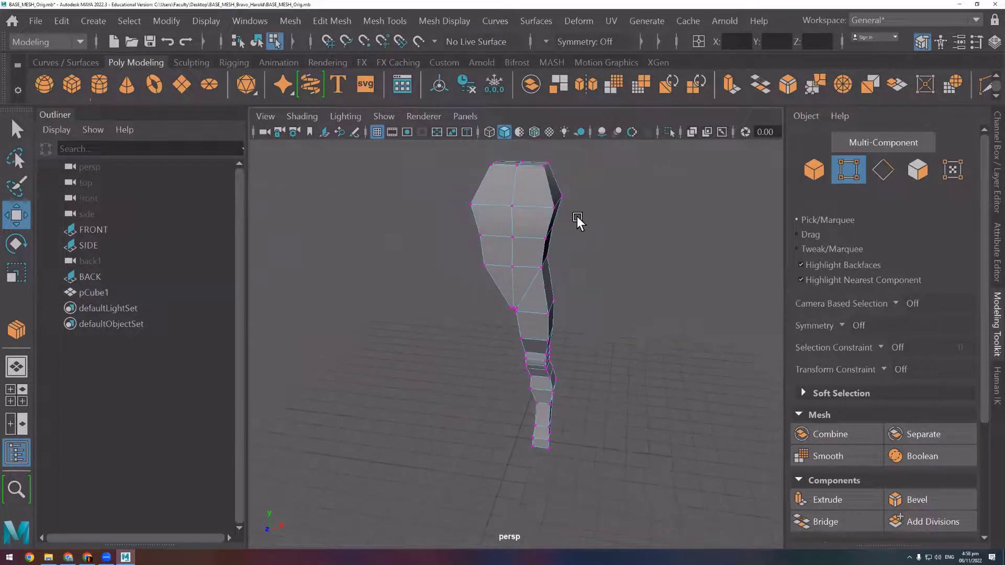
Pull the torso's top shoulder face up and outward in the front view
click(917, 169)
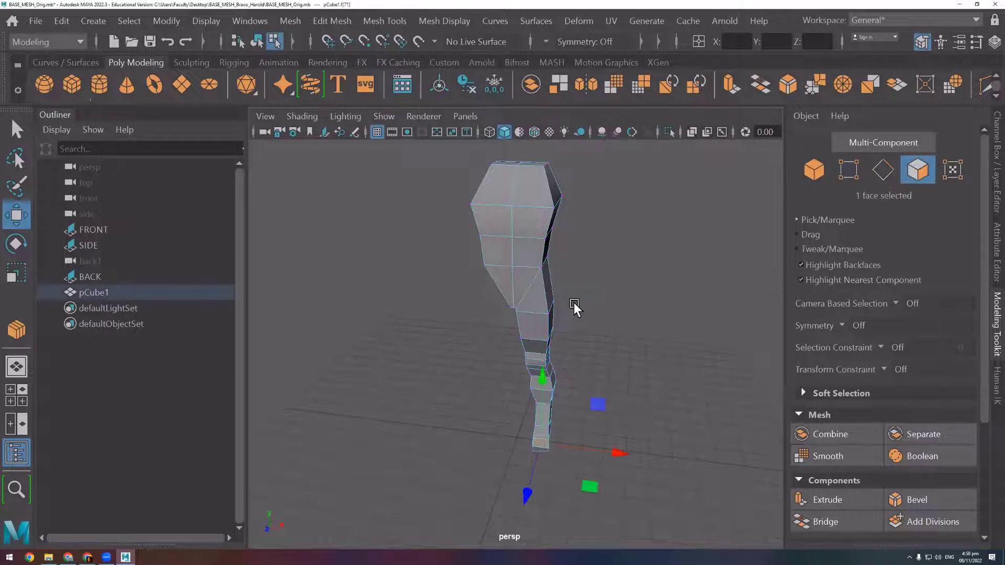
key(space)
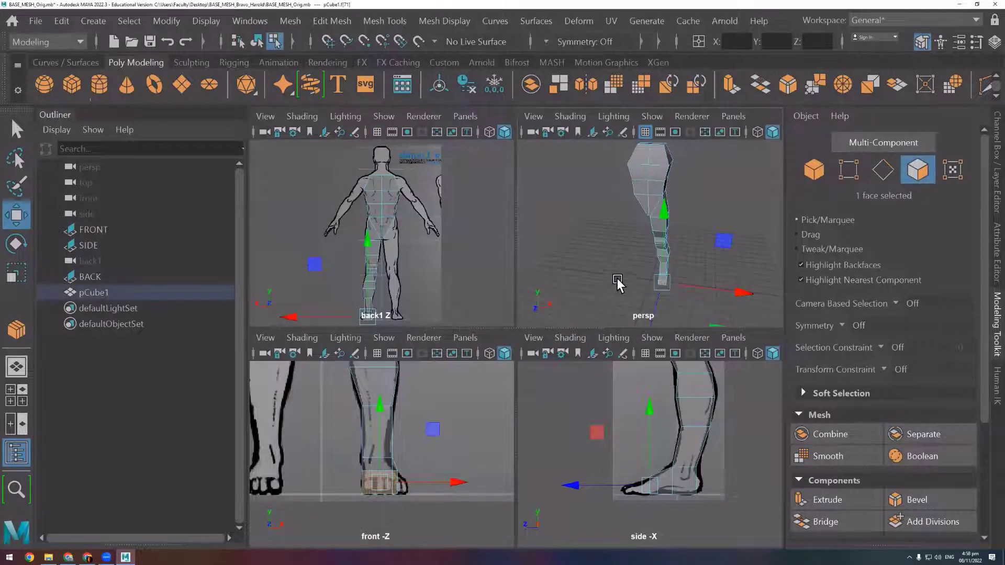
alt+drag(651, 160, 642, 160)
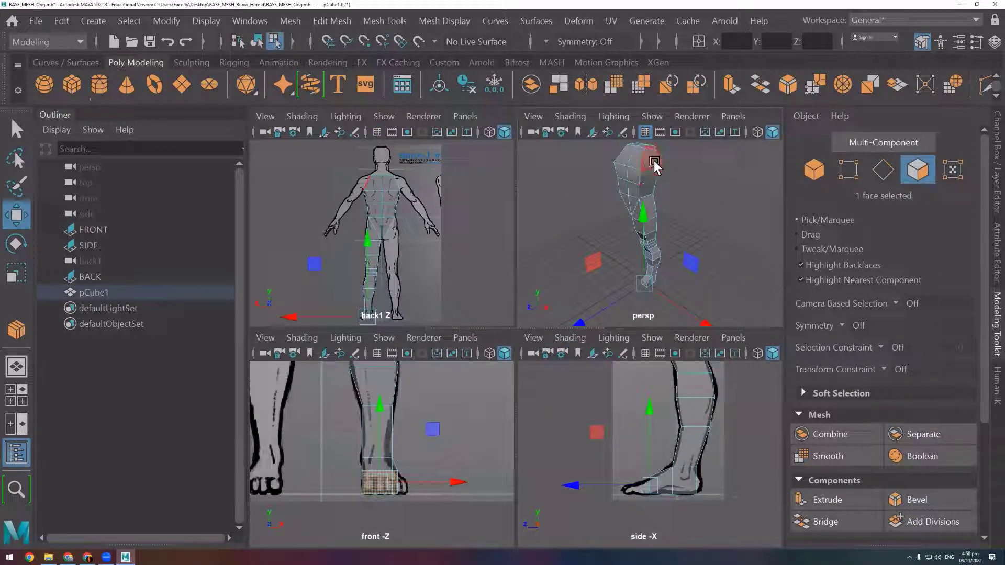
click(654, 162)
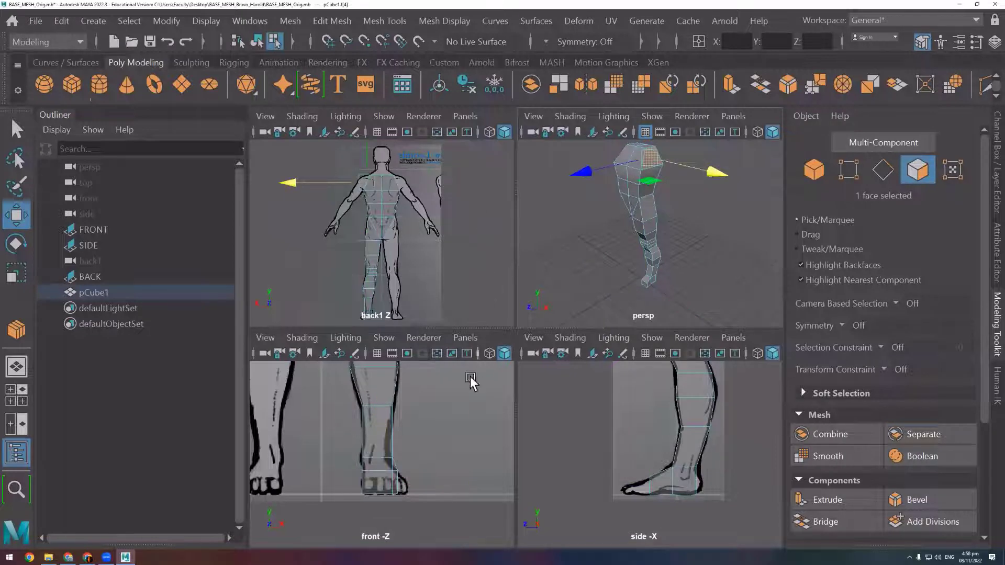
key(space)
scroll(607, 335, down, 3)
scroll(539, 308, up, 3)
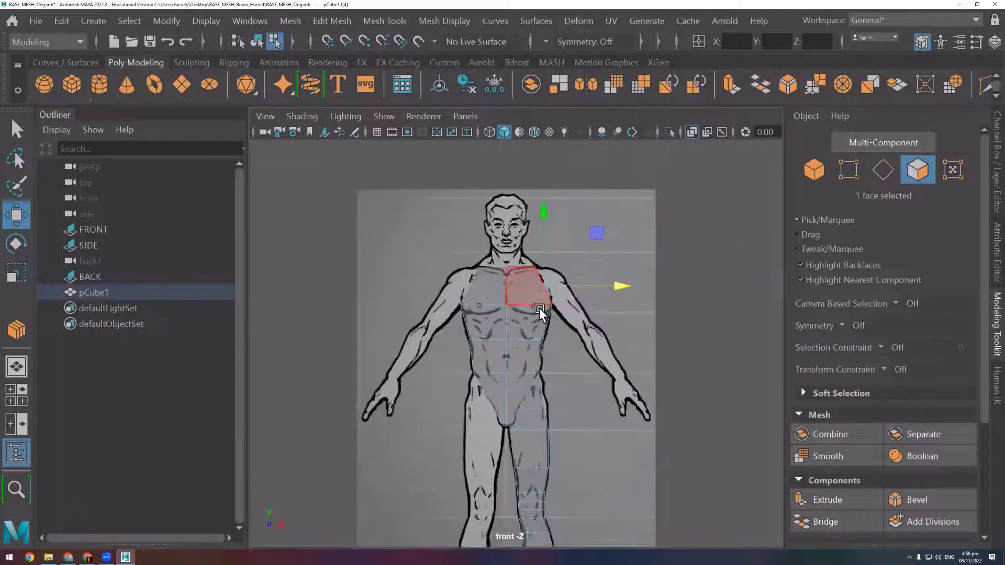
scroll(558, 319, up, 3)
scroll(558, 319, up, 3)
alt+middle_drag(586, 301, 506, 448)
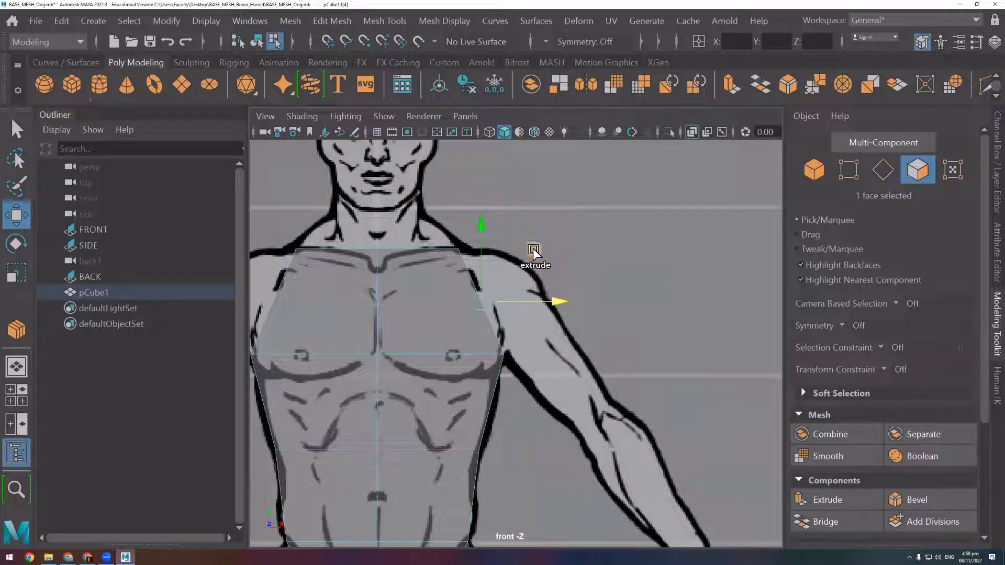
middle_drag(534, 251, 573, 183)
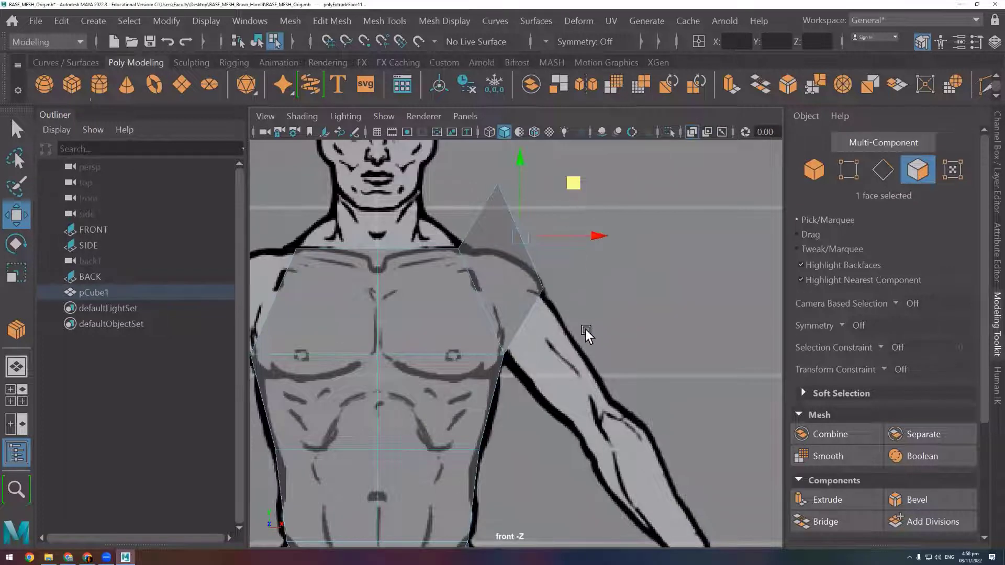
mouse_move(575, 182)
middle_down()
mouse_move(576, 172)
mouse_move(573, 182)
middle_up()
Lower the shoulder tip and top vertices onto the front reference's shoulder line
click(850, 176)
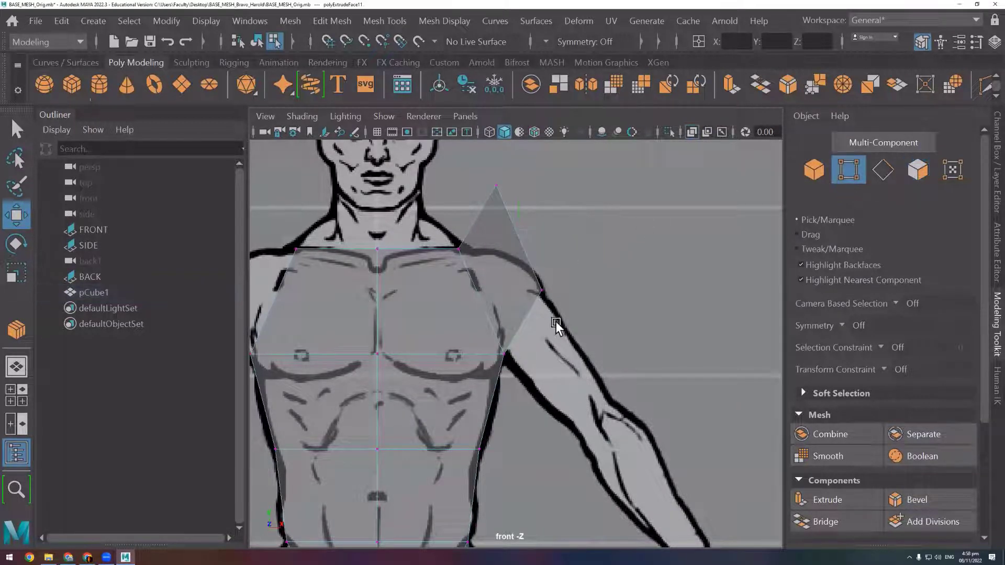
alt+middle_drag(575, 217, 576, 244)
drag(549, 304, 535, 330)
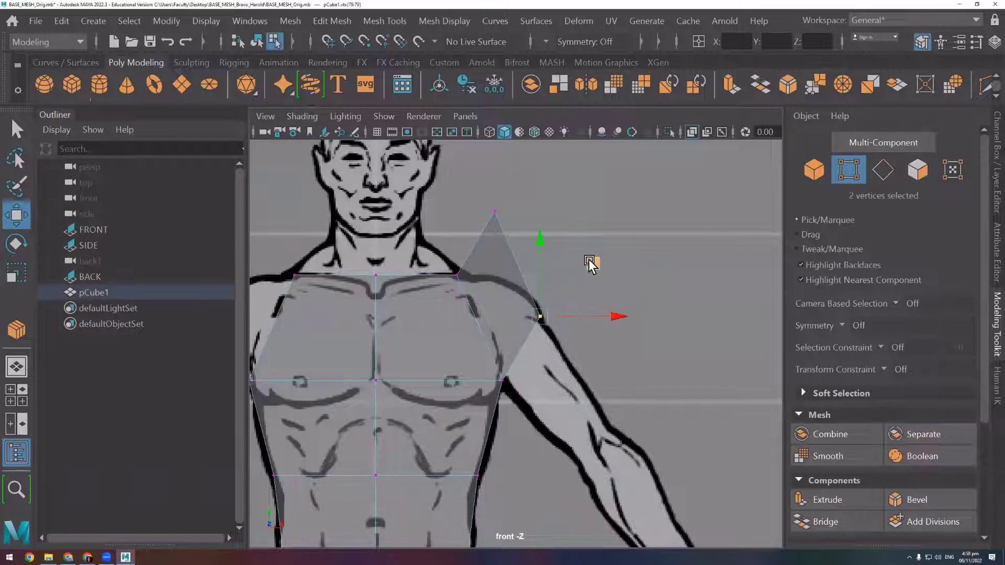
drag(589, 260, 588, 262)
click(495, 211)
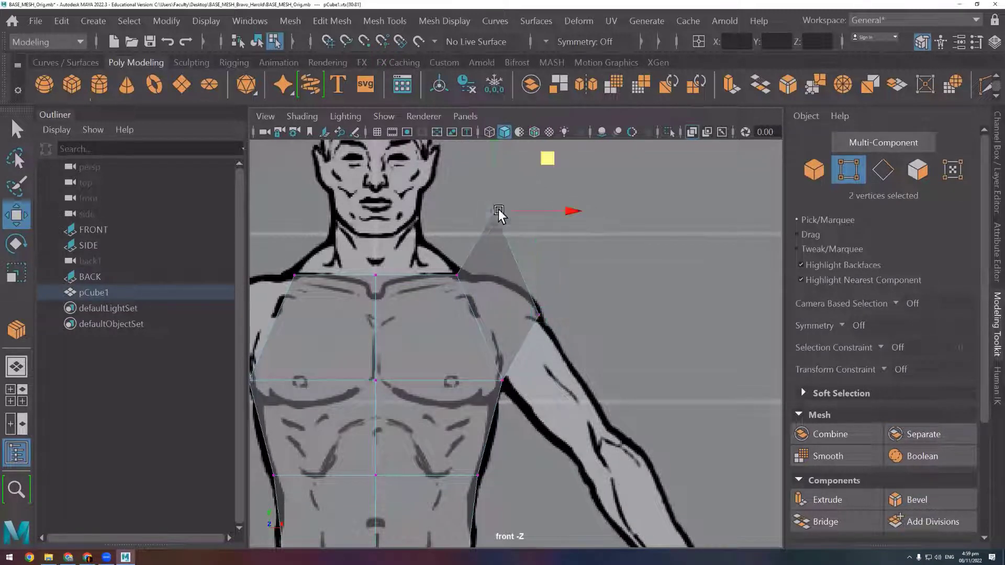
drag(548, 159, 543, 227)
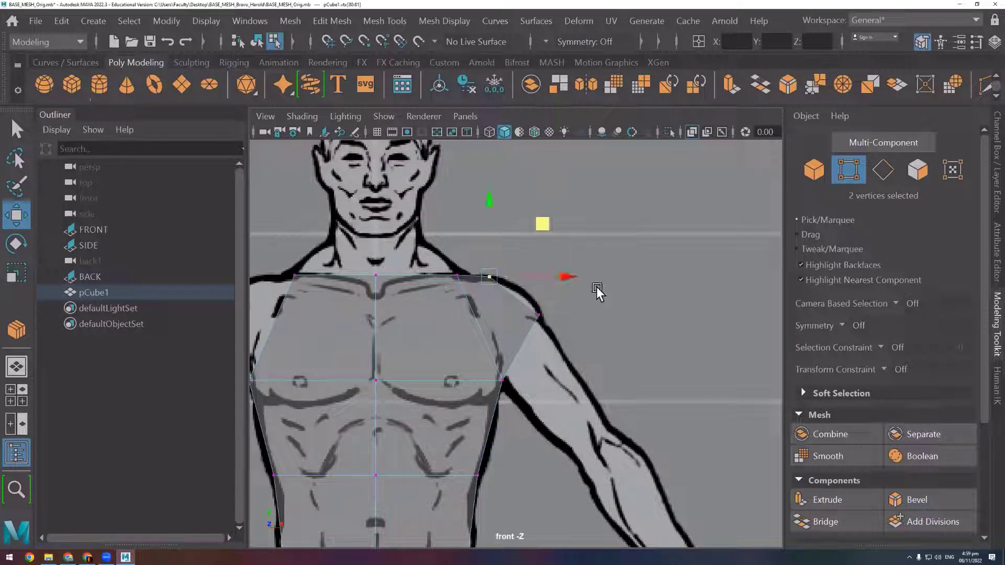
click(611, 339)
click(917, 170)
click(751, 234)
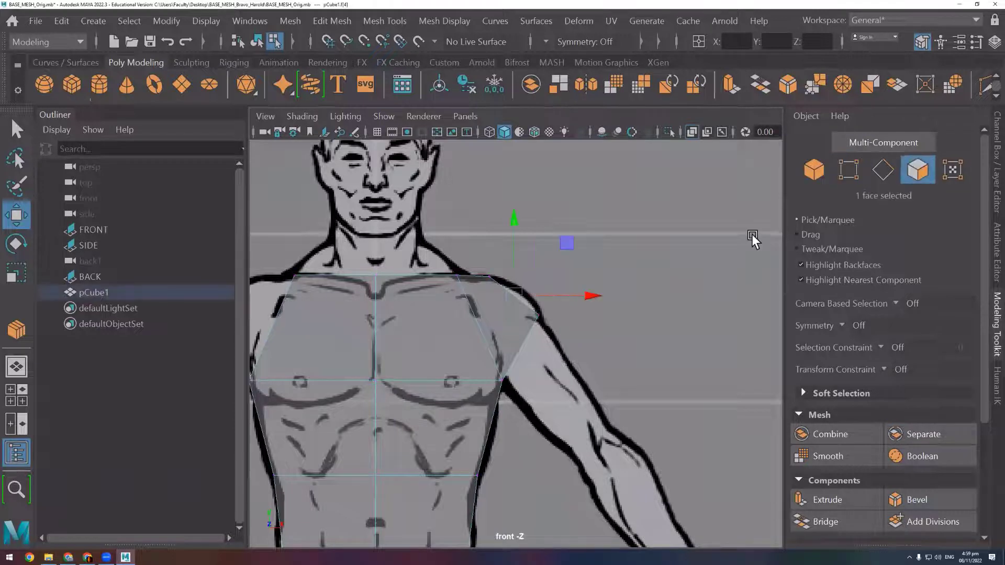
key(space)
Select the shoulder face and shift it down toward the arm in the front view
click(728, 259)
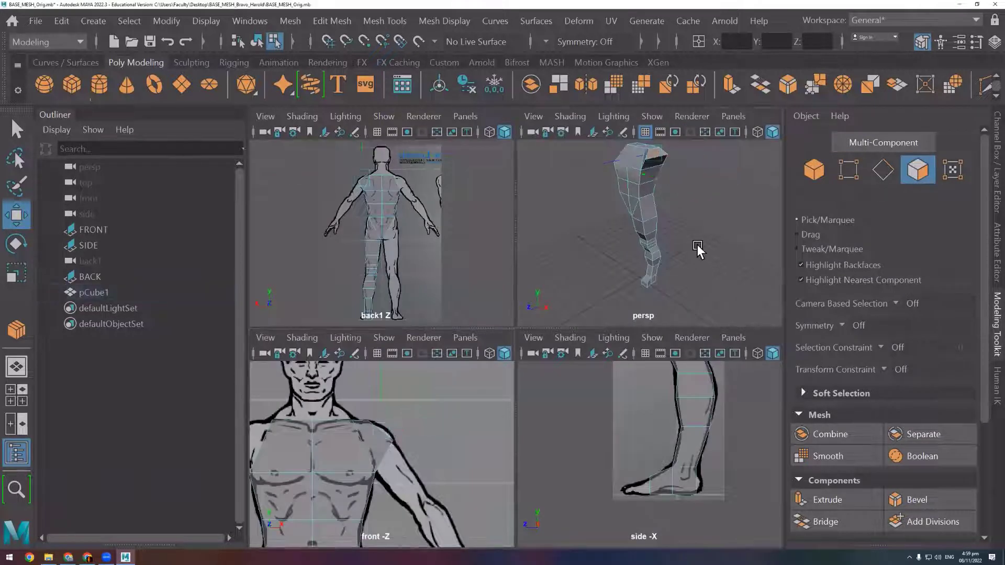
alt+drag(697, 244, 709, 220)
click(667, 150)
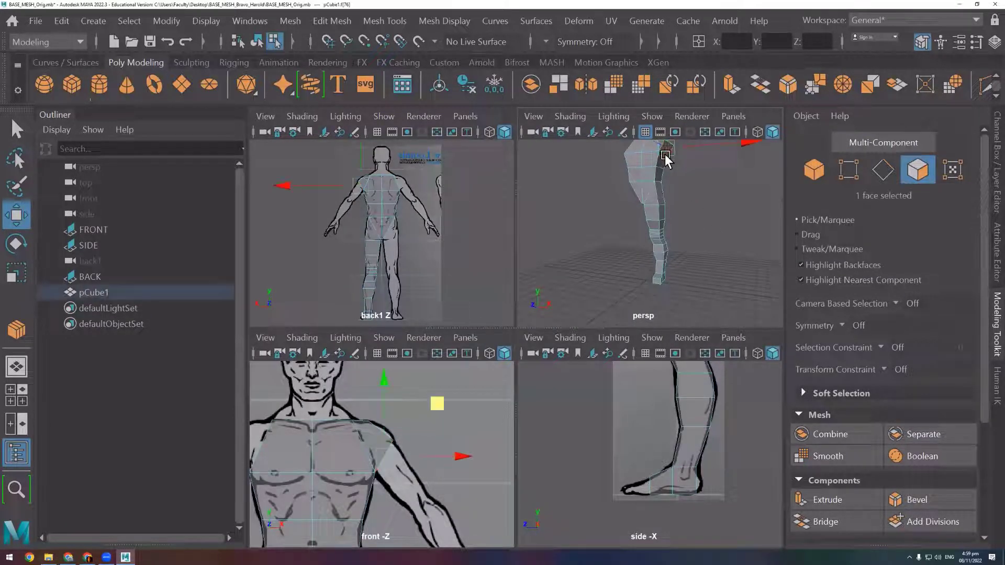
key(space)
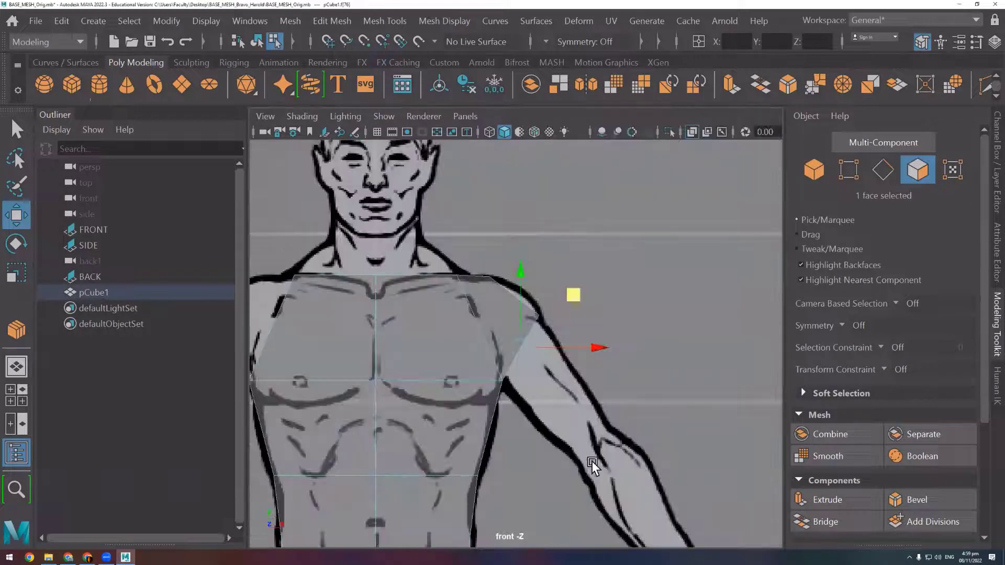
mouse_move(592, 461)
alt+middle_down()
mouse_move(540, 399)
mouse_move(495, 387)
alt+middle_up()
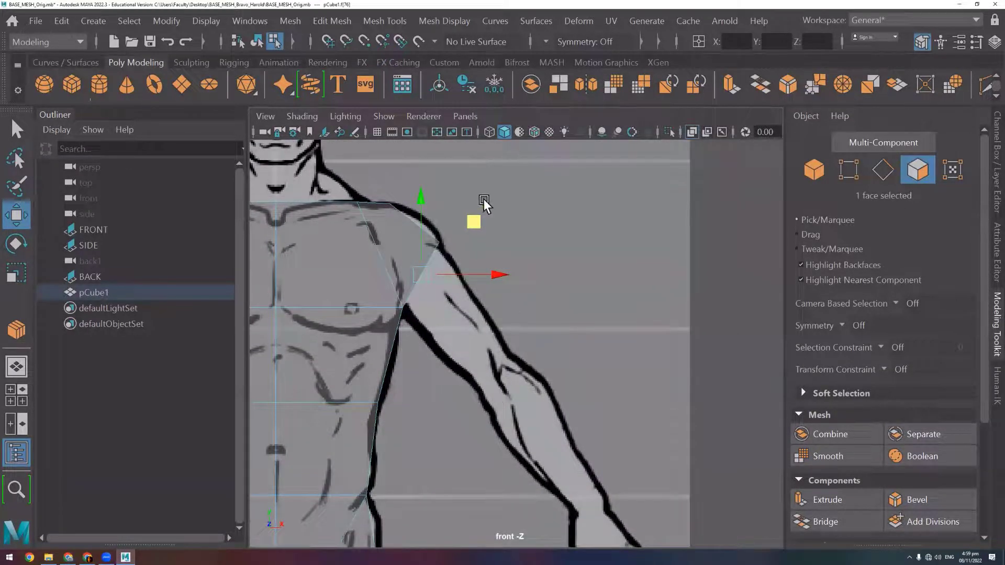
middle_drag(477, 225, 513, 273)
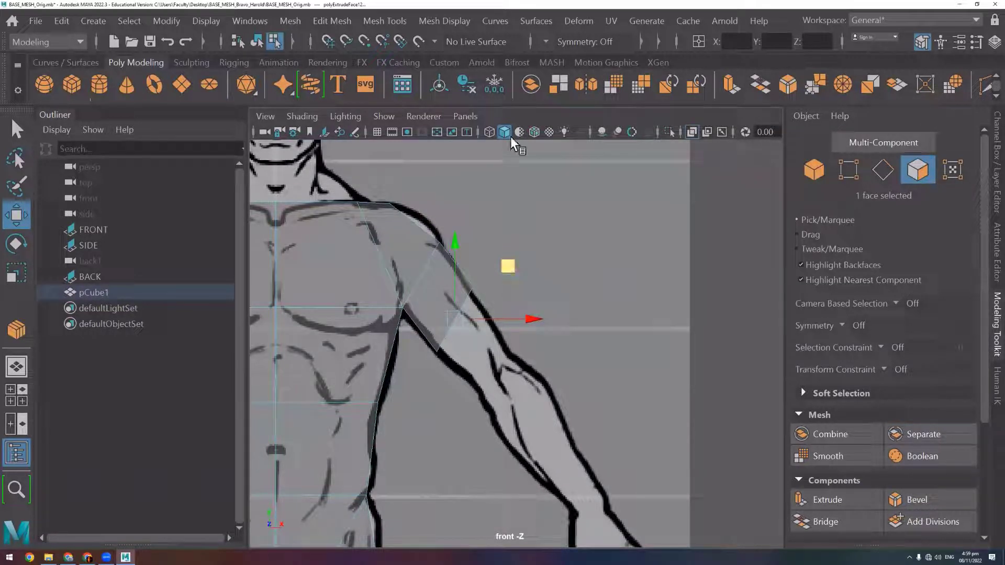
scroll(548, 441, down, 5)
alt+drag(542, 388, 518, 458)
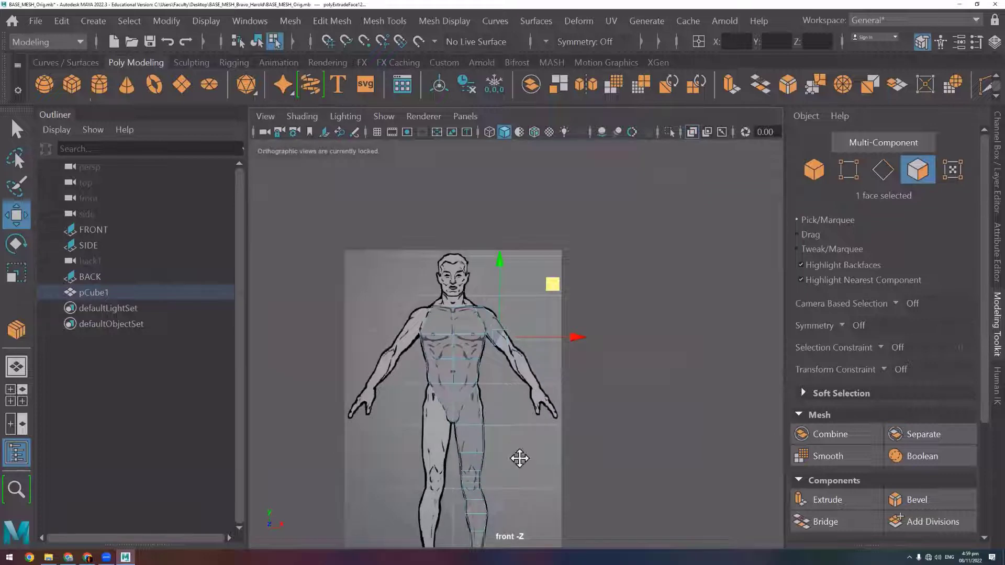
alt+middle_drag(518, 457, 476, 396)
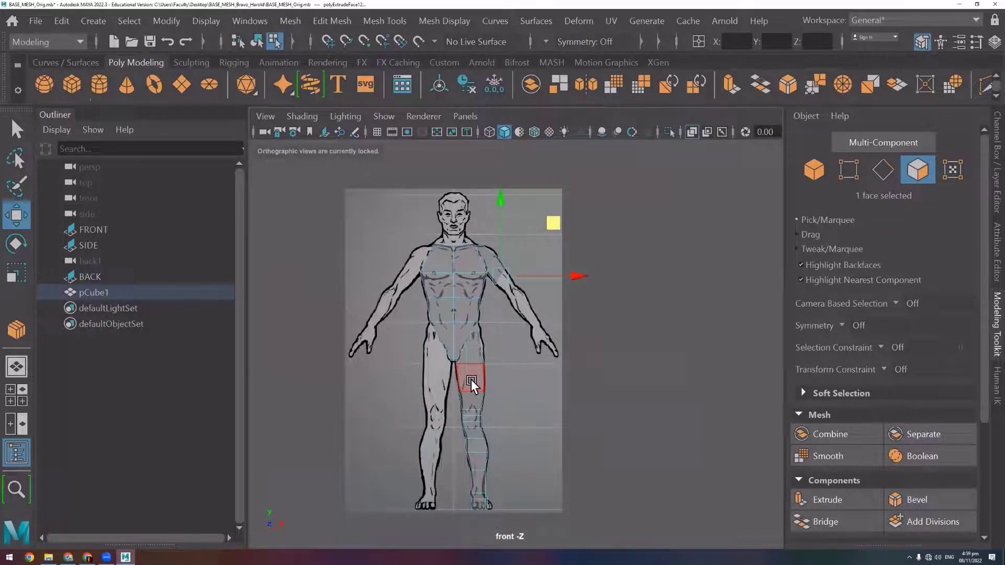
scroll(526, 289, up, 1)
scroll(504, 328, up, 1)
scroll(482, 341, up, 1)
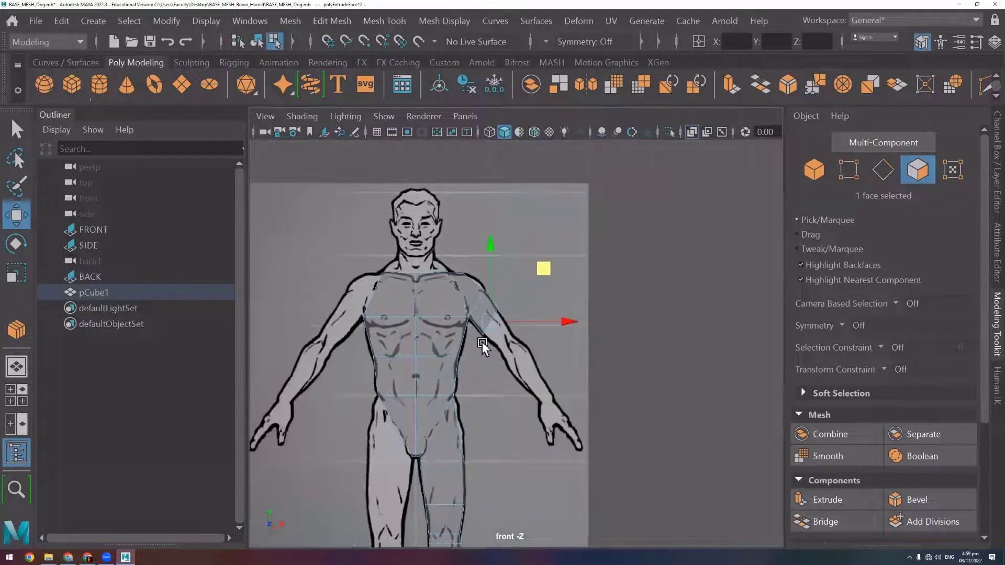
scroll(491, 344, up, 2)
scroll(498, 291, up, 2)
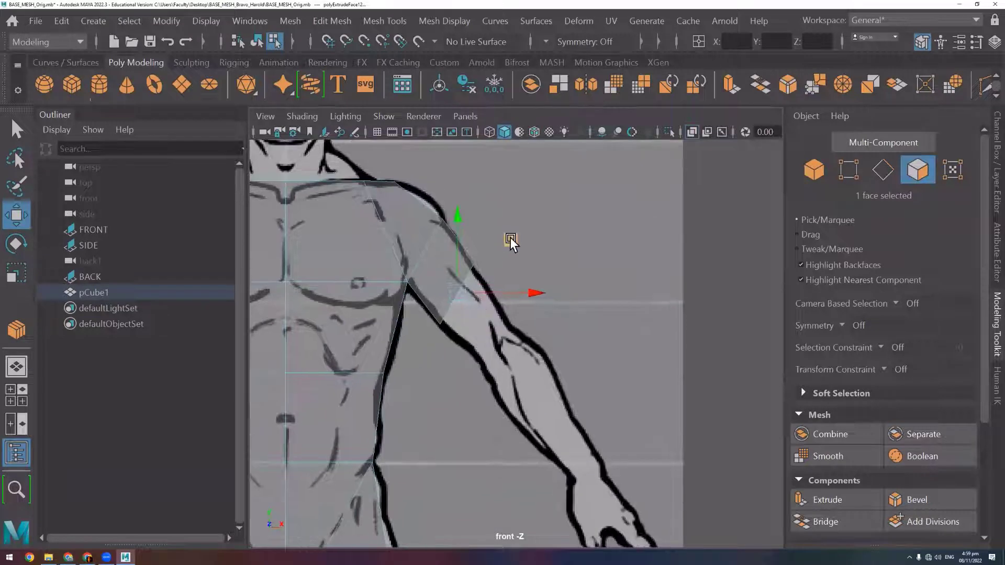
Extrude the shoulder face down the arm to the elbow
key(ctrl+e)
drag(506, 241, 522, 251)
key(ctrl+z)
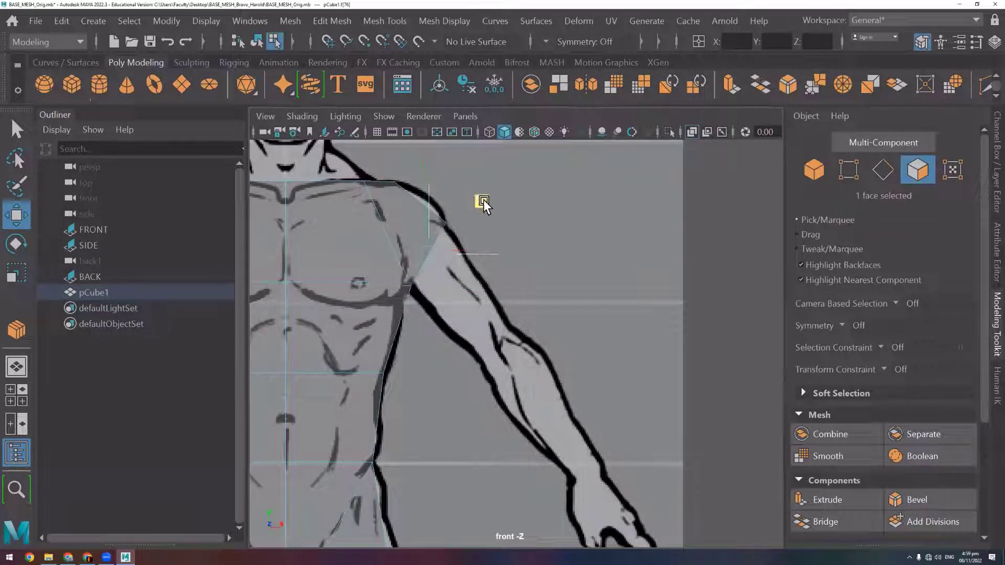
shift+drag(480, 195, 507, 238)
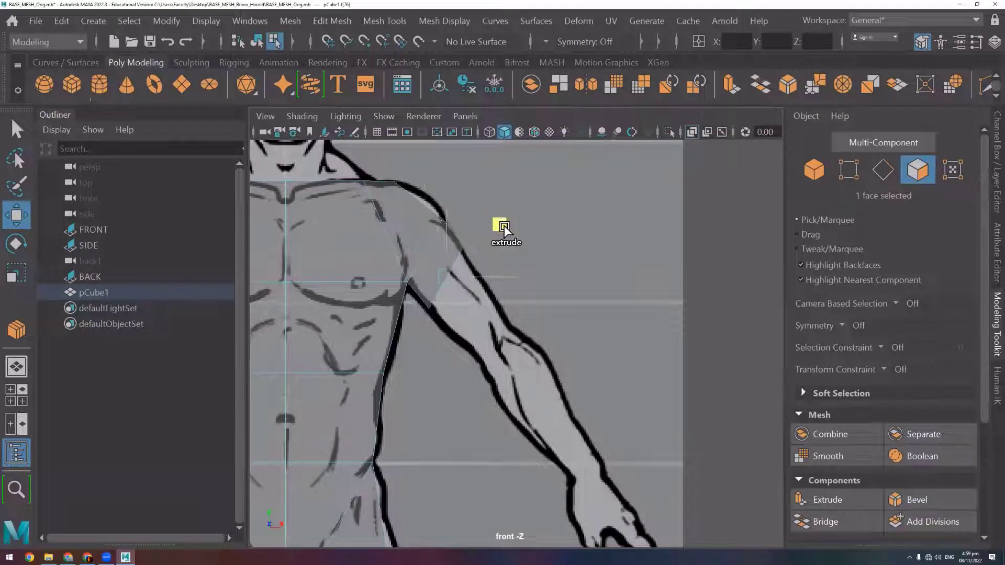
shift+click(507, 238)
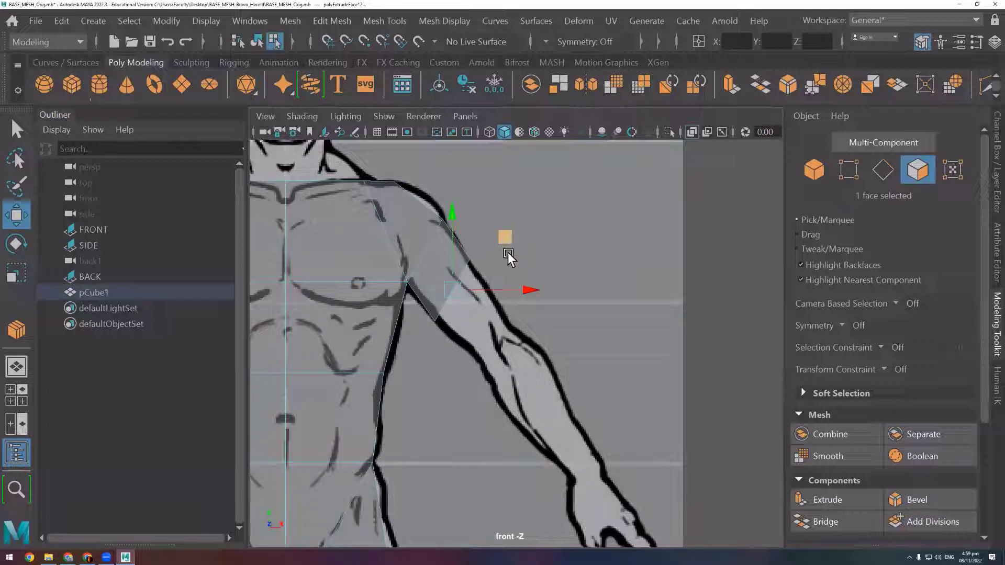
middle_drag(507, 244, 546, 285)
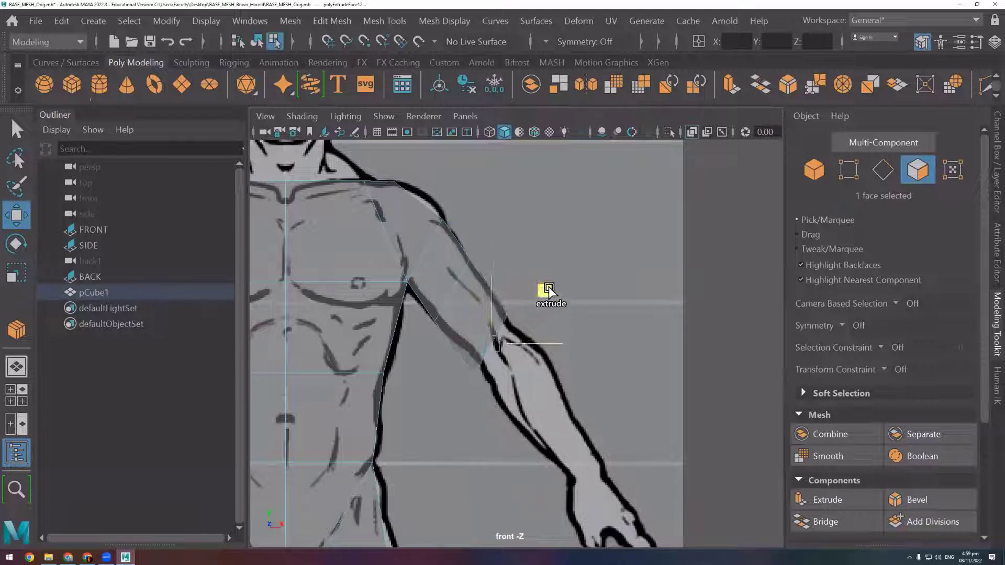
key(ctrl+e)
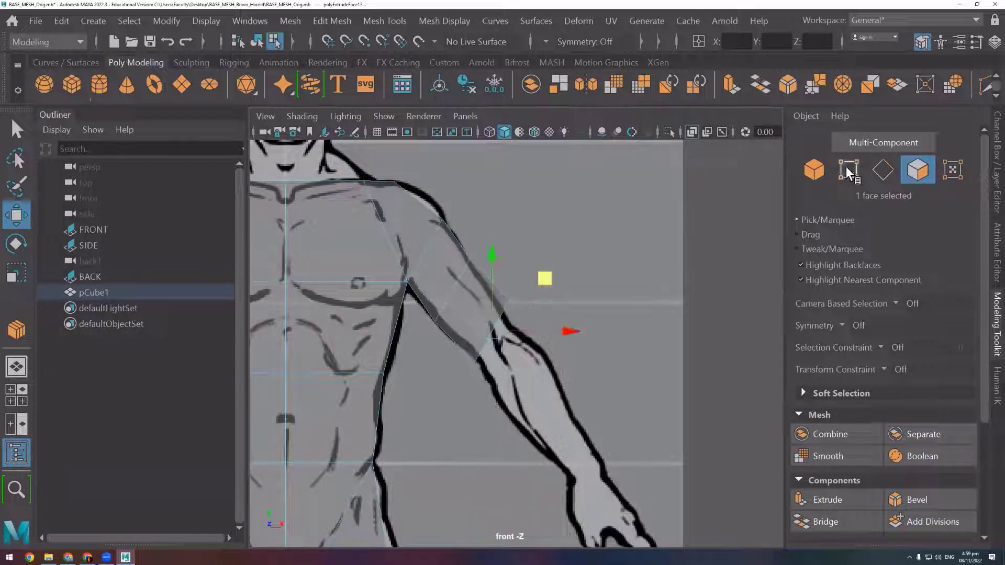
Fit the upper-arm and elbow vertices onto the front reference's arm outline
click(848, 169)
drag(460, 278, 520, 206)
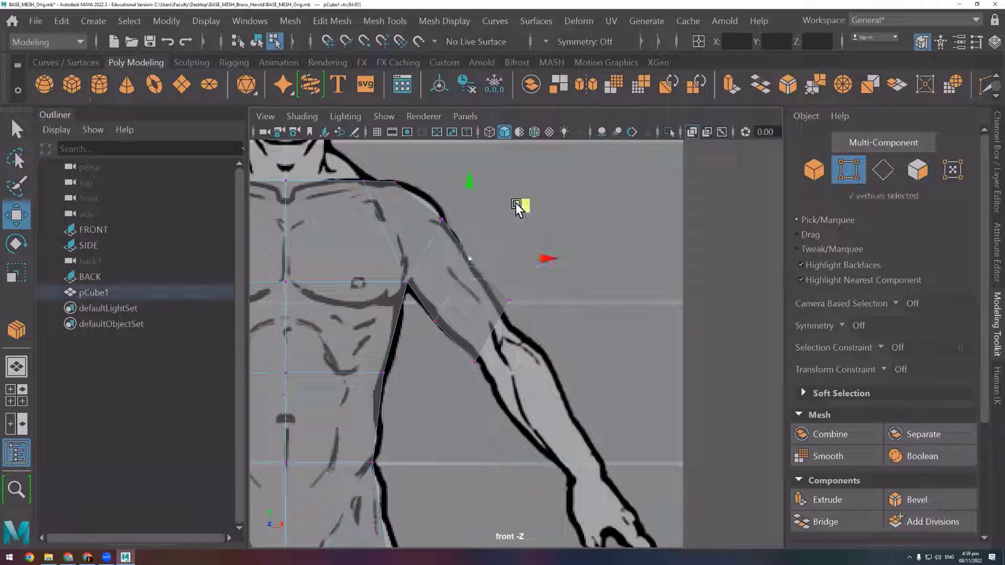
click(429, 314)
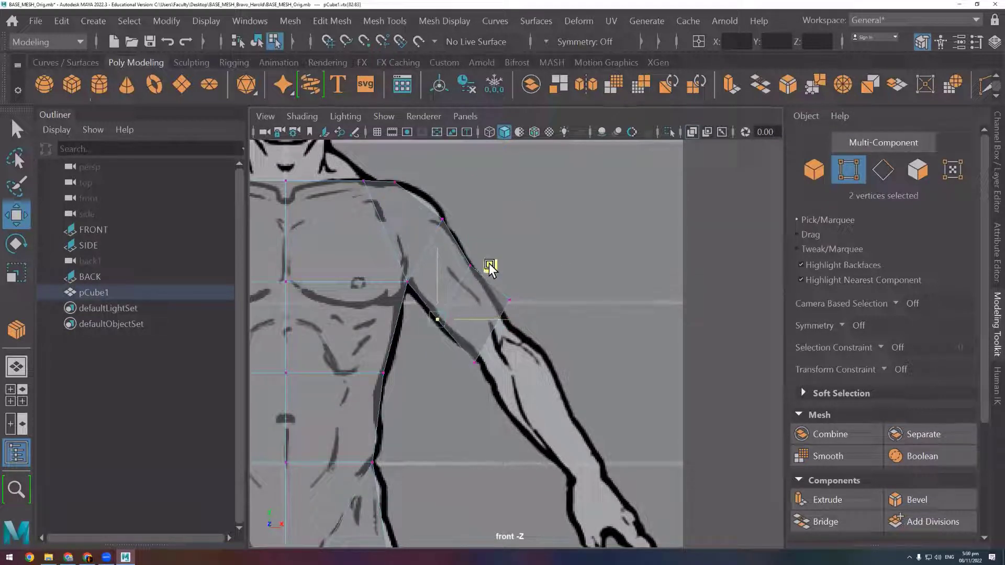
drag(550, 271, 500, 315)
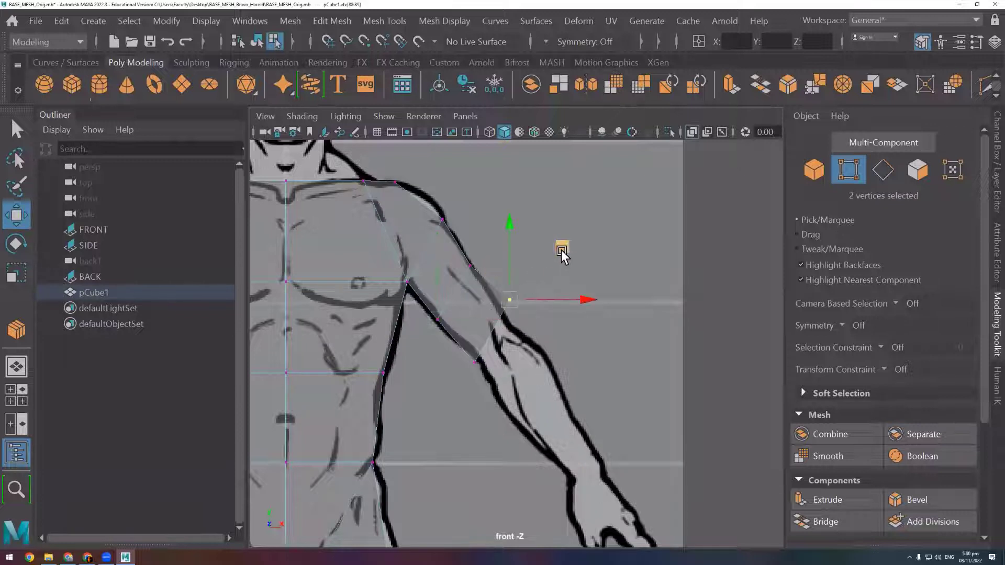
drag(561, 250, 557, 262)
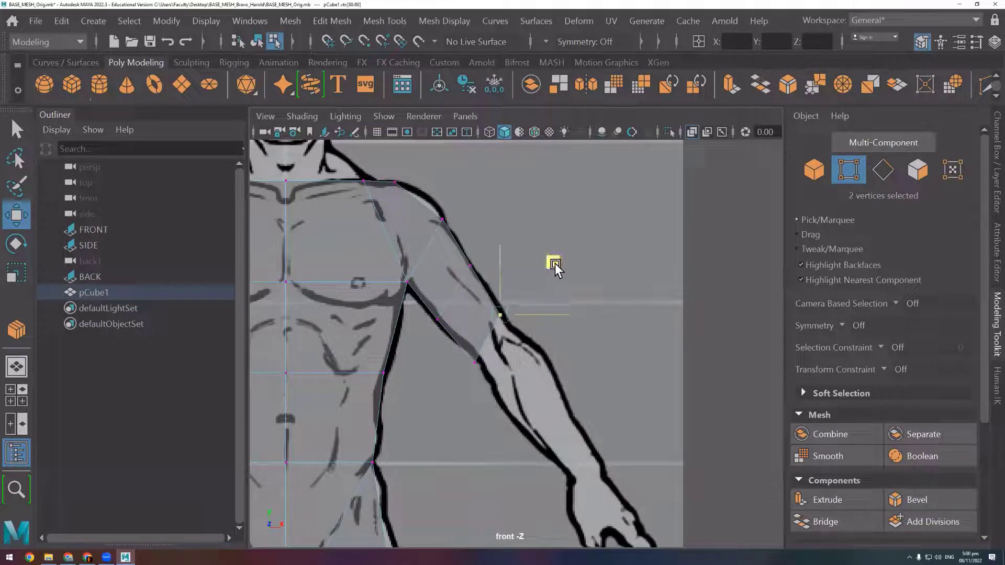
click(495, 348)
middle_drag(532, 312, 528, 302)
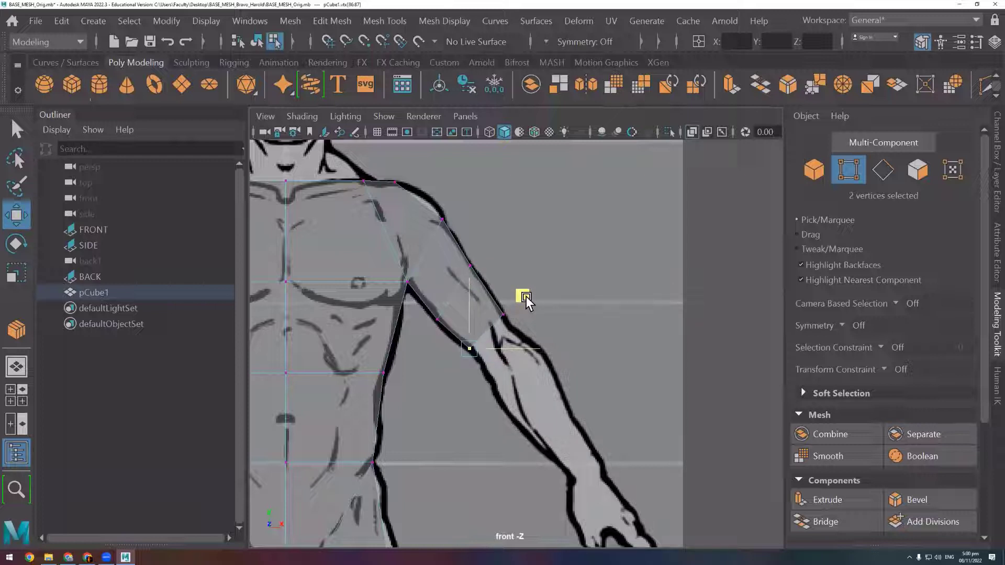
click(586, 348)
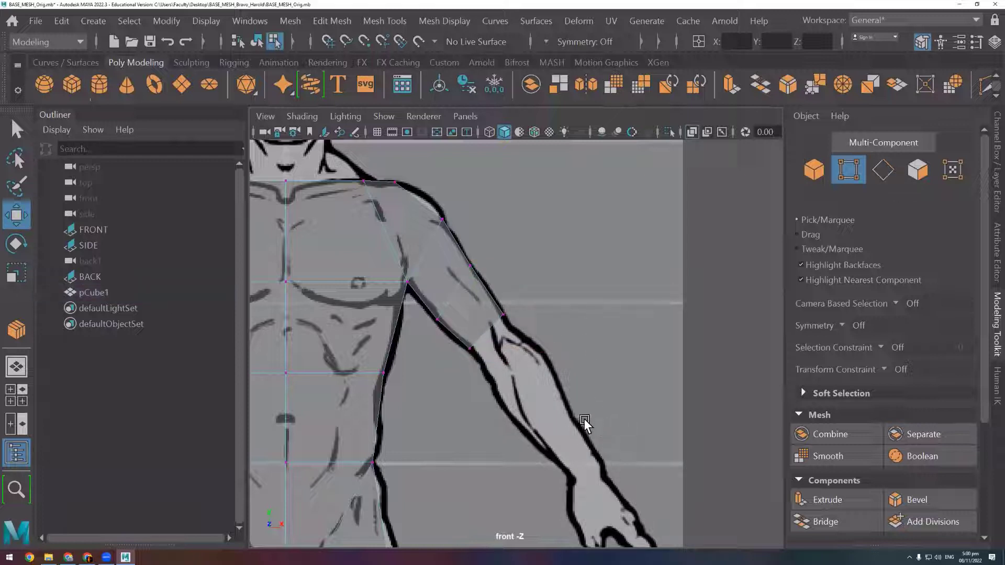
Extrude the arm's elbow end face down into a forearm section
click(917, 169)
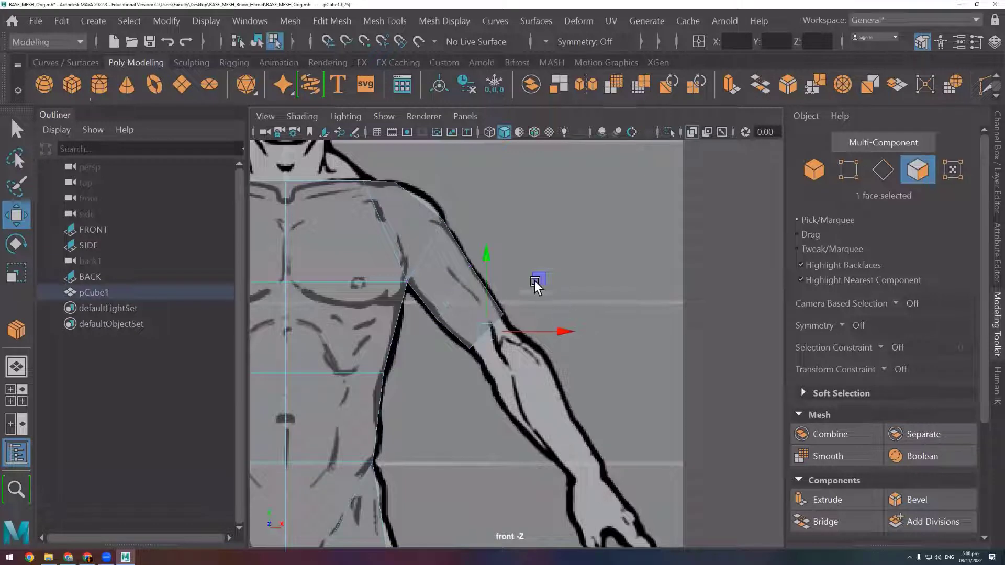
mouse_move(540, 278)
middle_down()
mouse_move(560, 305)
mouse_move(551, 288)
middle_up()
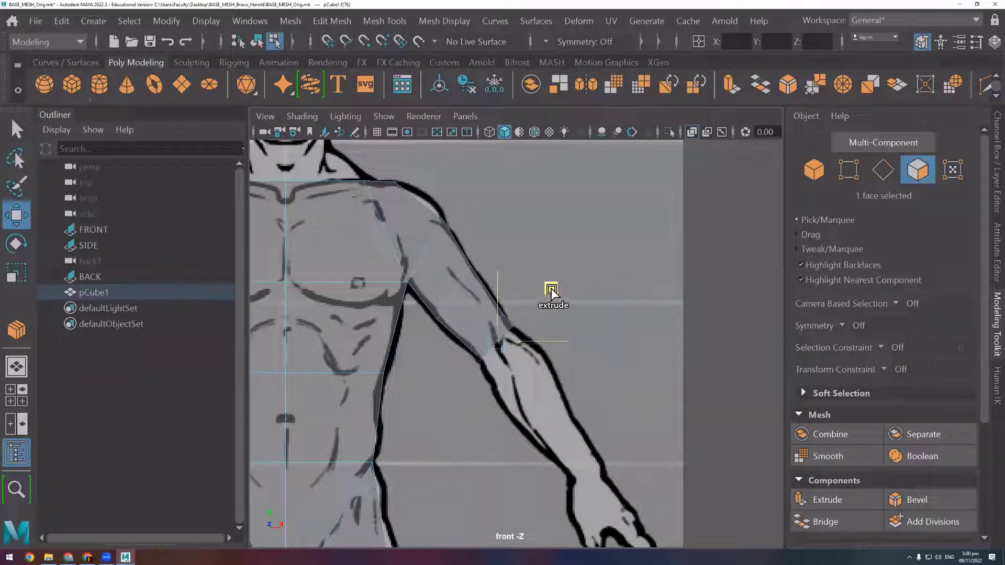
key(ctrl+e)
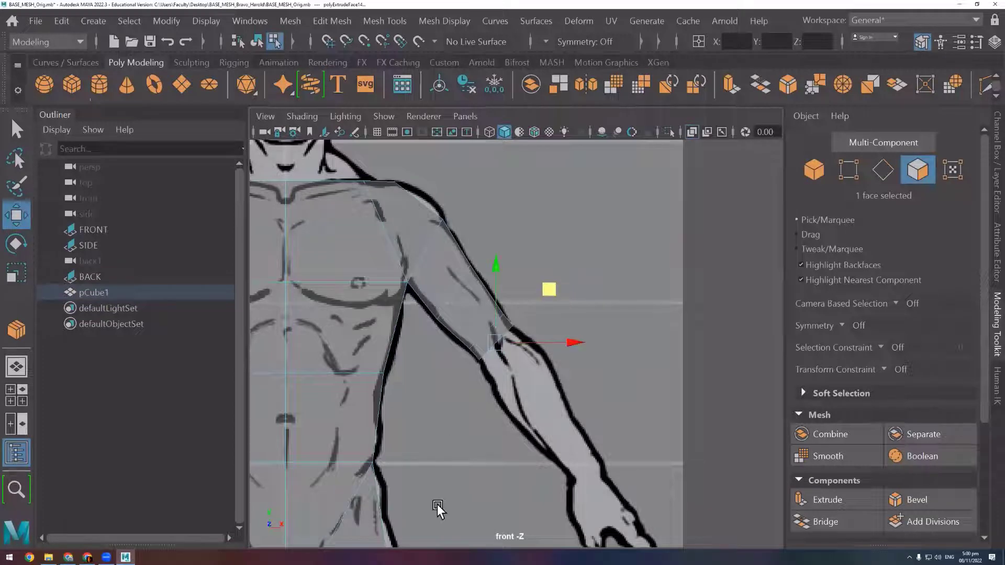
scroll(467, 363, down, 3)
scroll(467, 470, up, 1)
scroll(594, 296, up, 4)
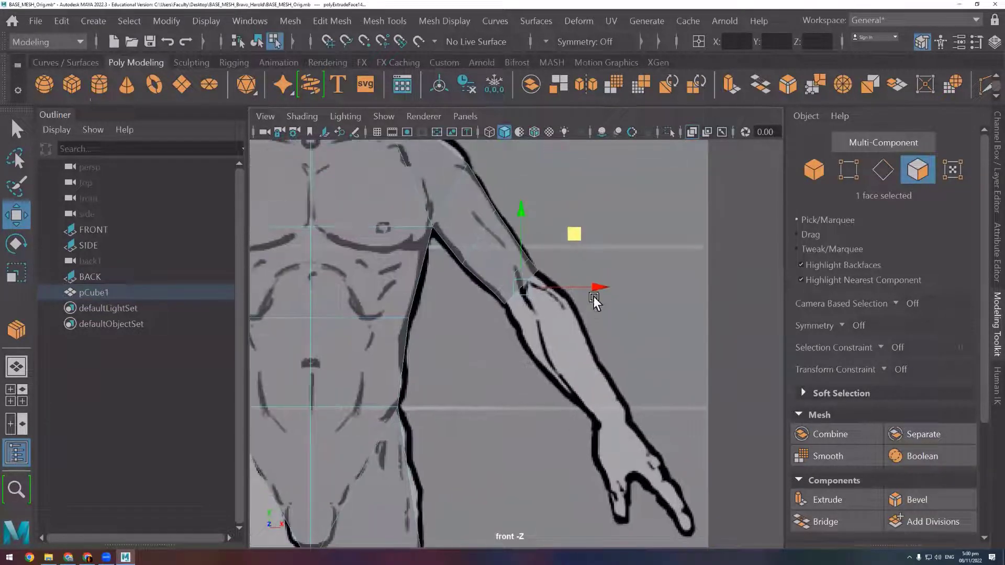
middle_drag(575, 232, 593, 252)
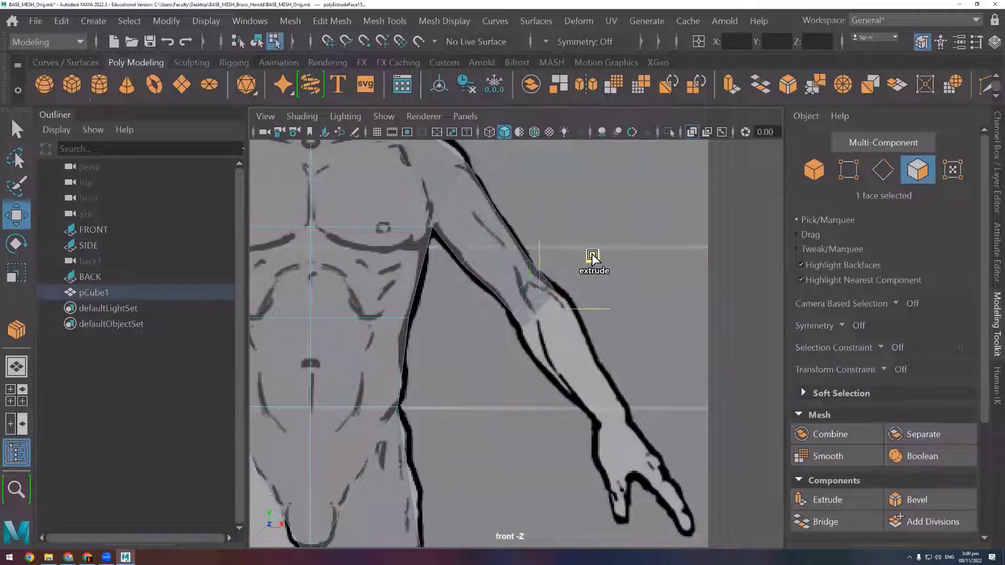
scroll(522, 274, up, 2)
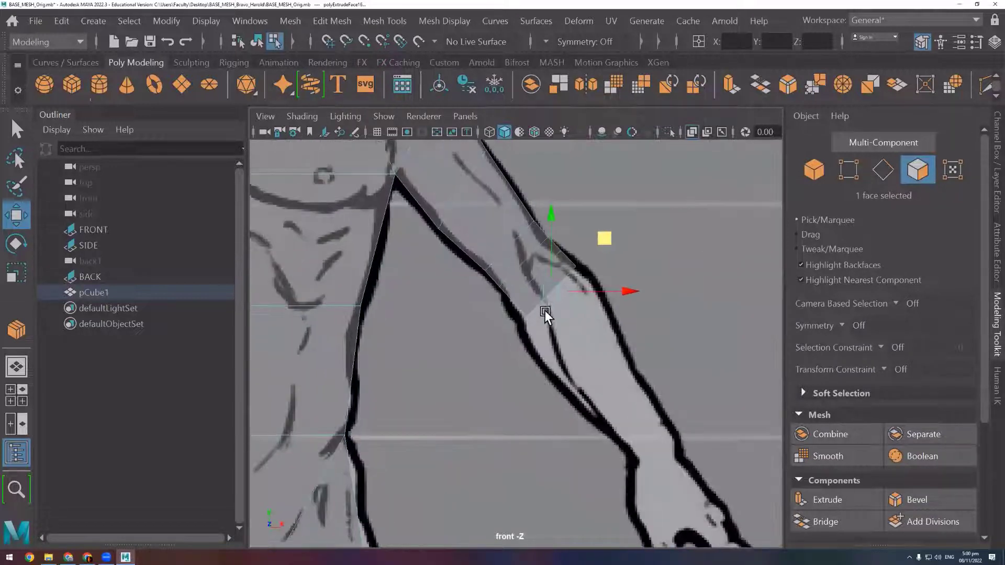
scroll(544, 310, up, 2)
Move the elbow and forearm vertices onto the arm outline in the front drawing
click(850, 169)
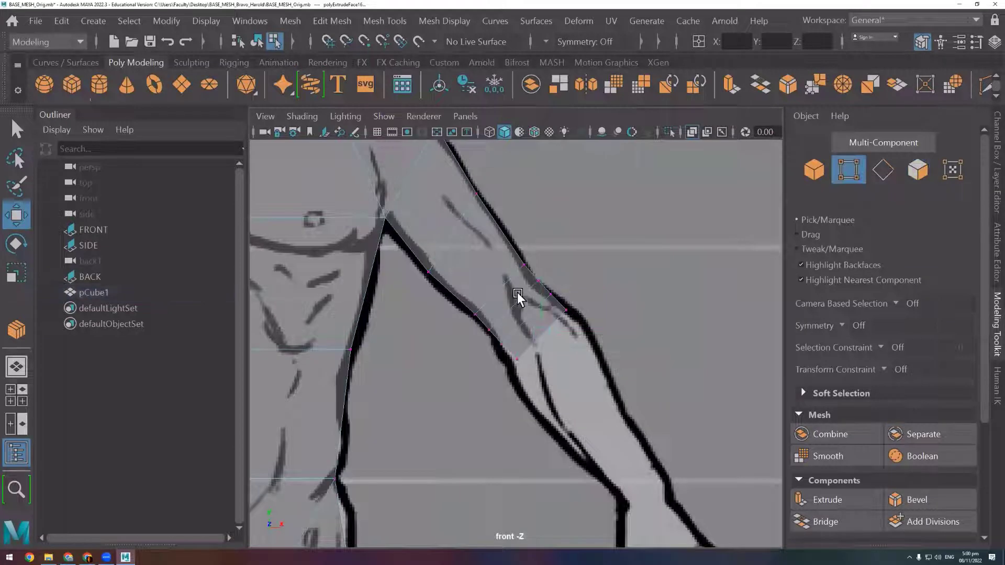
scroll(517, 292, up, 2)
drag(545, 251, 541, 259)
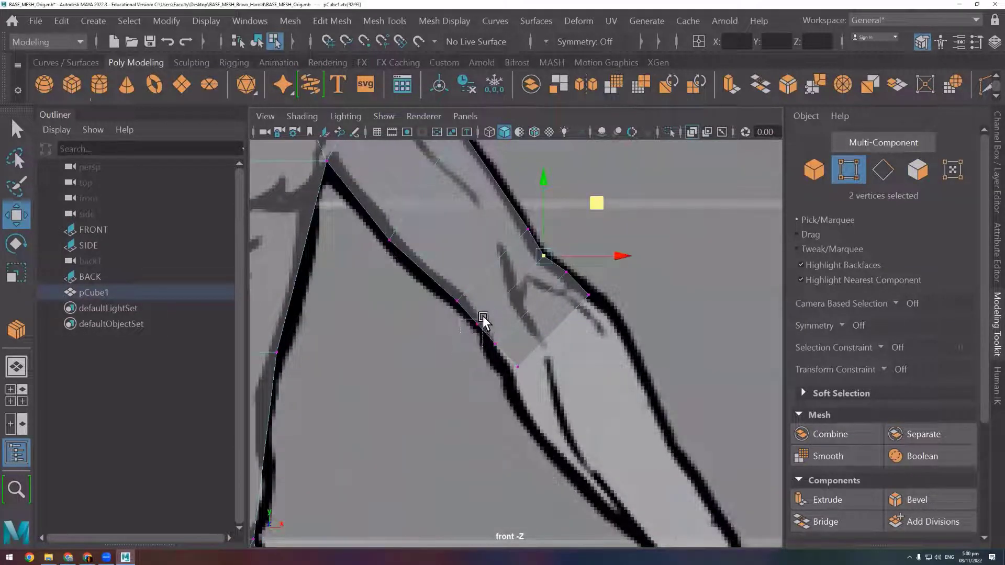
drag(483, 314, 463, 346)
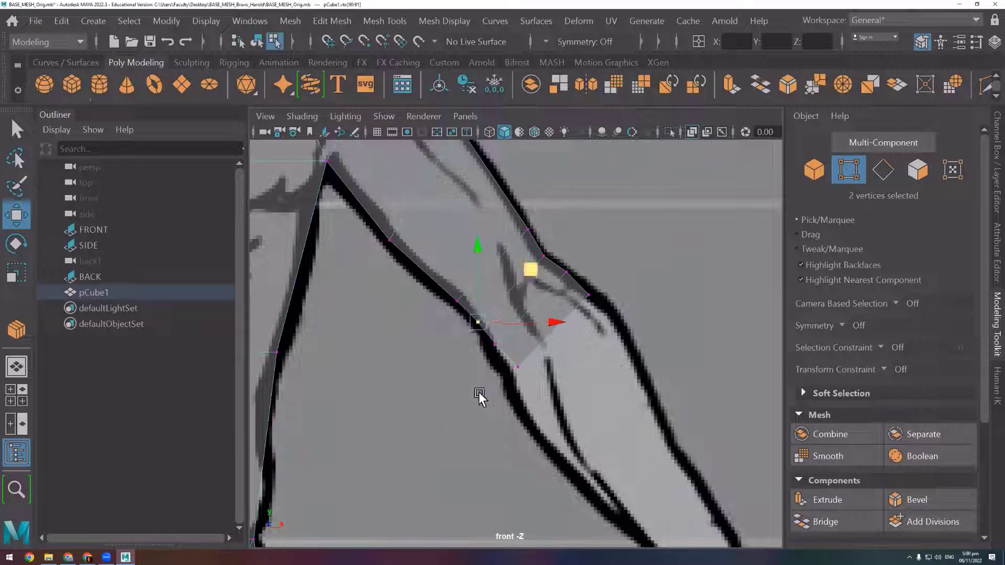
drag(478, 399, 557, 319)
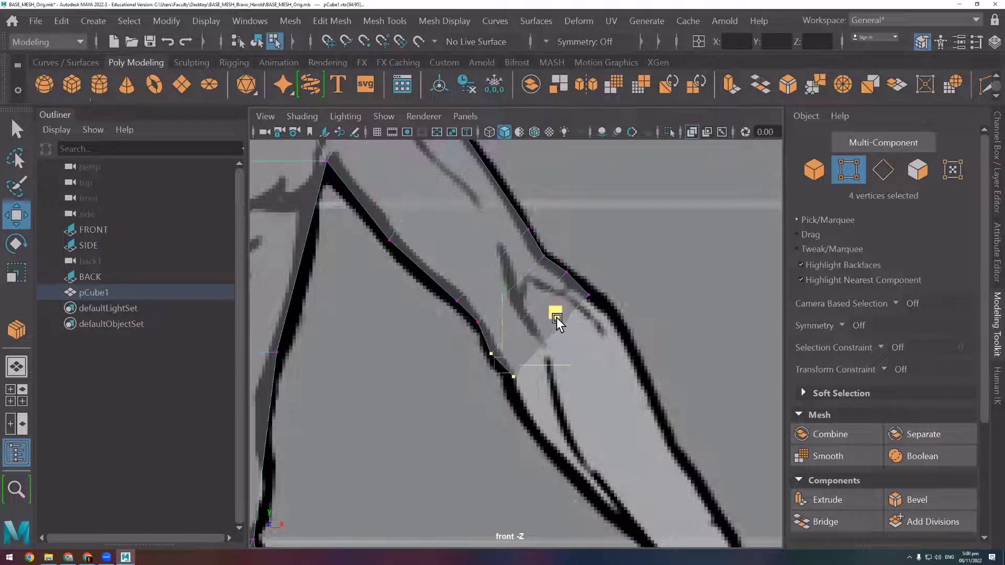
drag(486, 419, 565, 335)
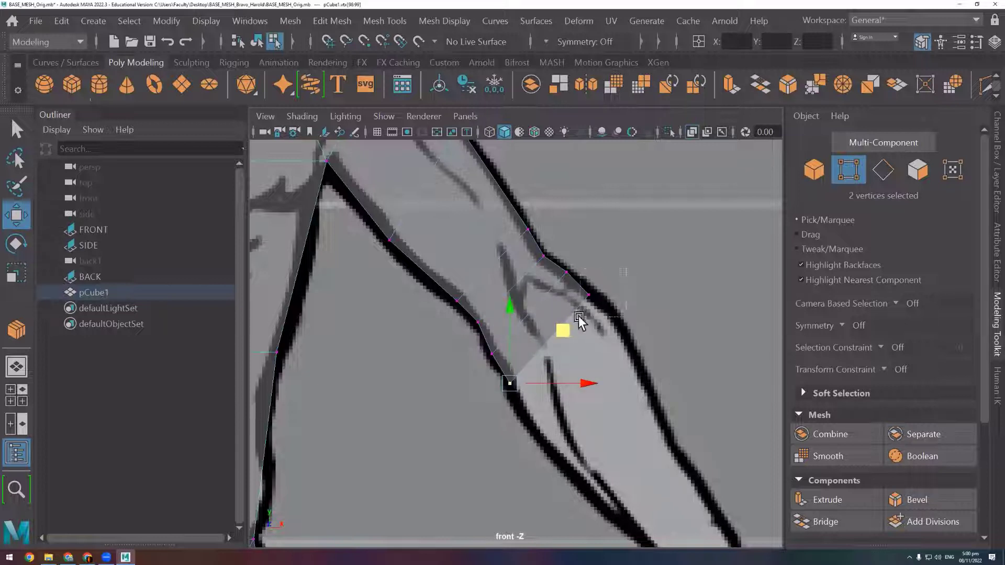
key(Right)
drag(636, 247, 648, 247)
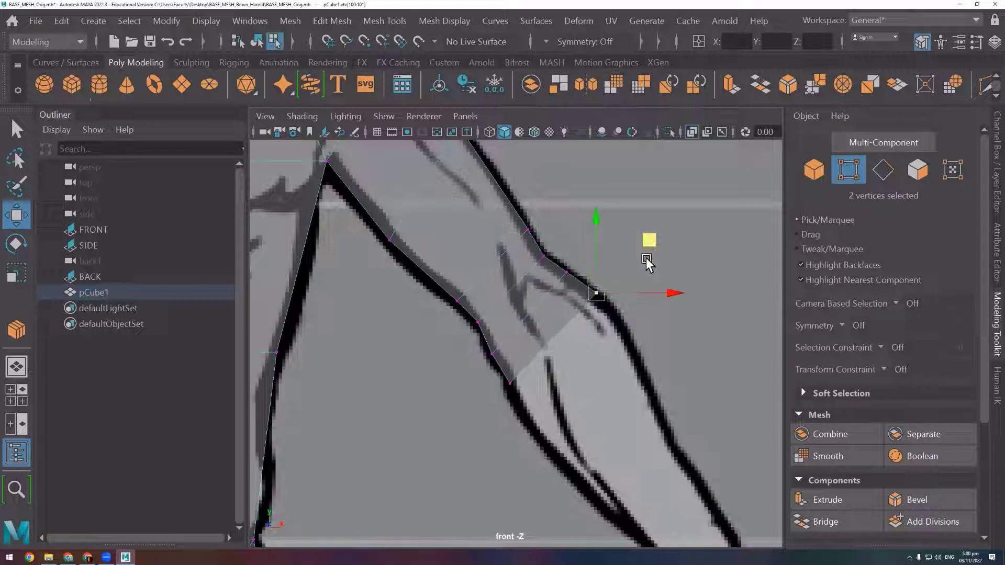
click(648, 390)
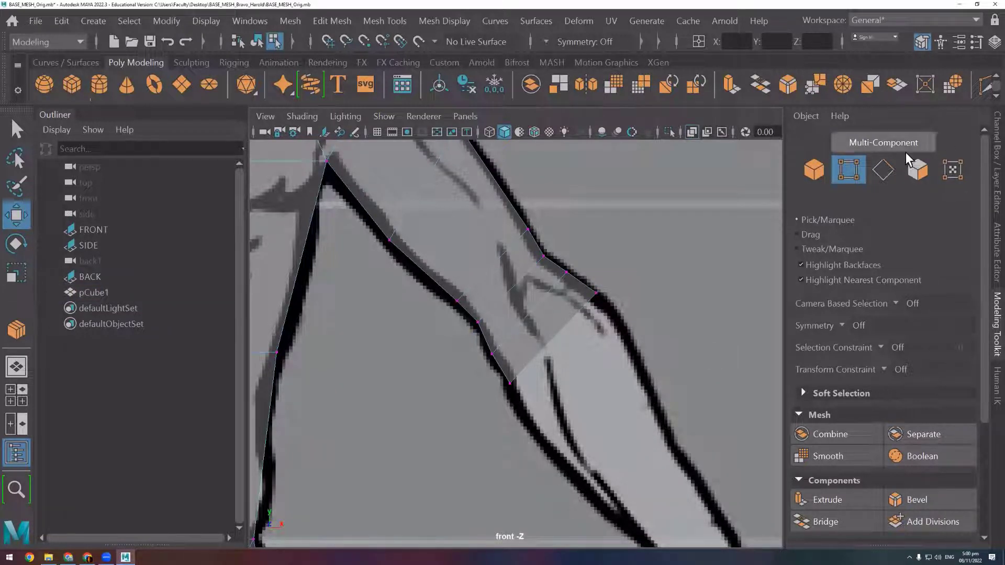
Extrude another forearm section toward the wrist and snug its vertices onto the outline
click(918, 169)
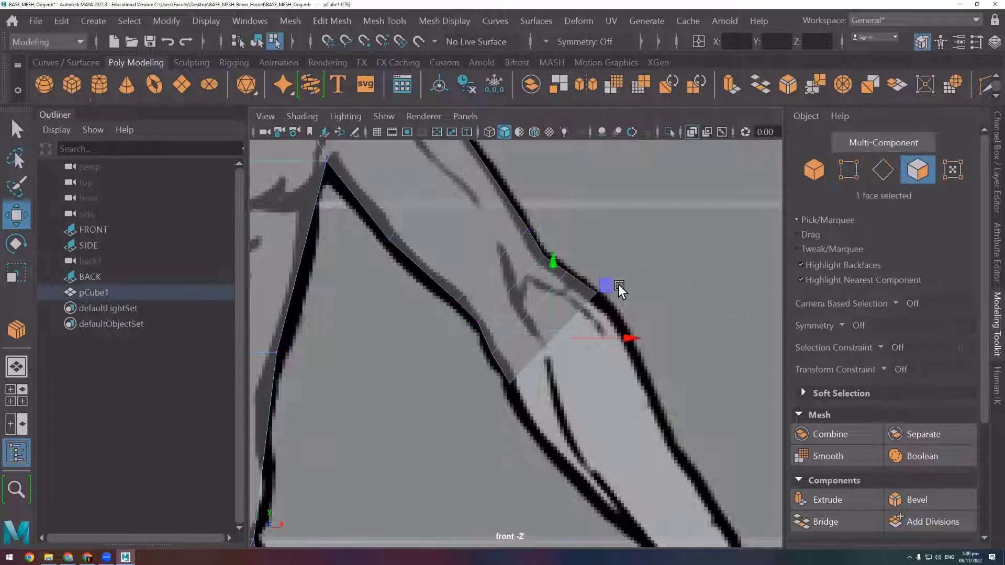
shift+drag(604, 285, 651, 353)
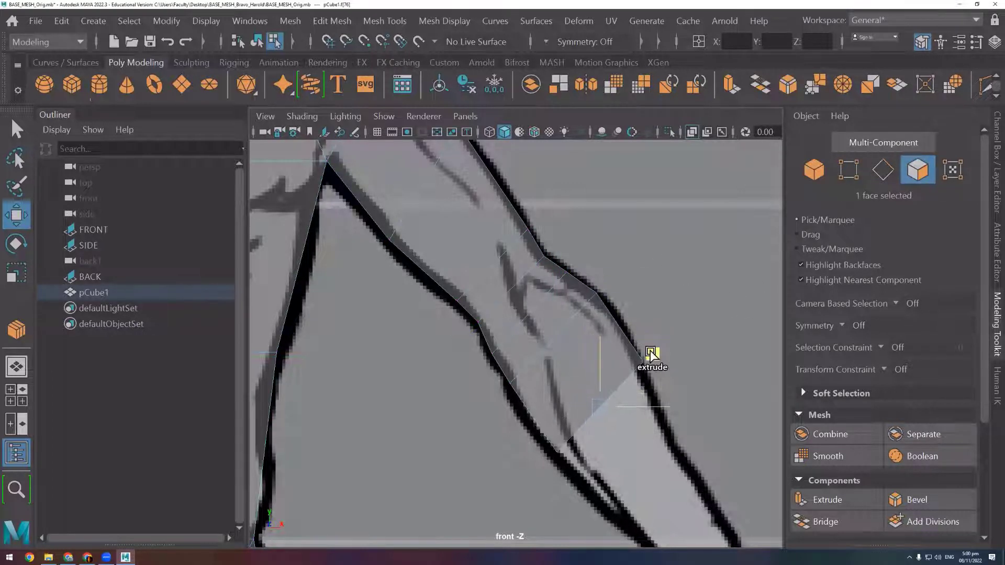
alt+middle_drag(704, 319, 667, 236)
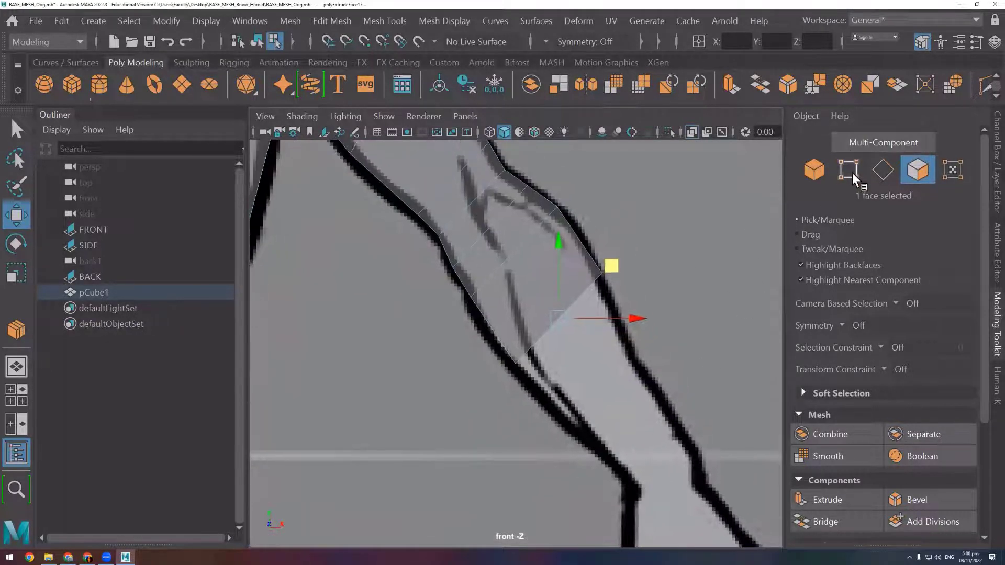
click(849, 170)
drag(595, 302, 647, 249)
middle_drag(647, 249, 661, 224)
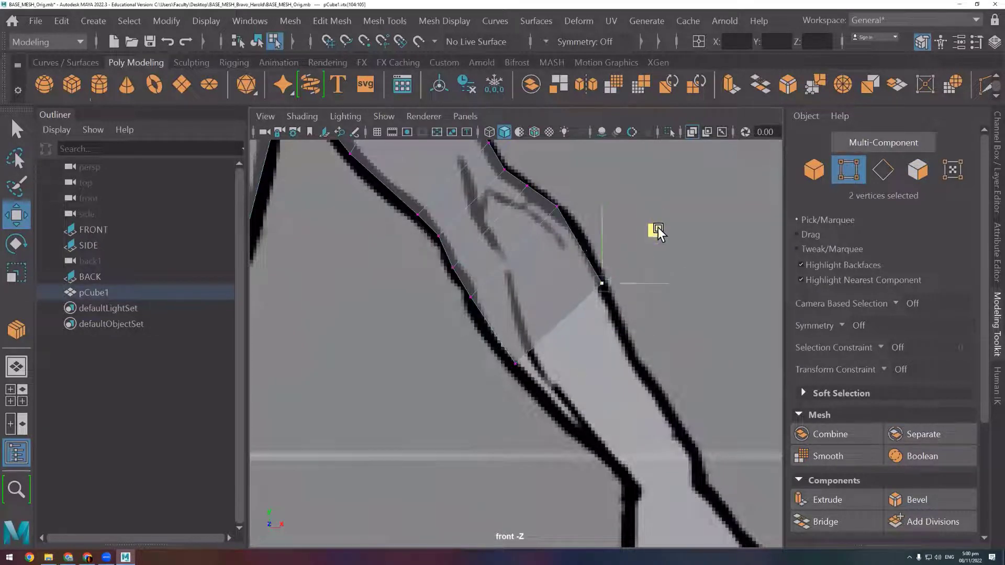
click(534, 340)
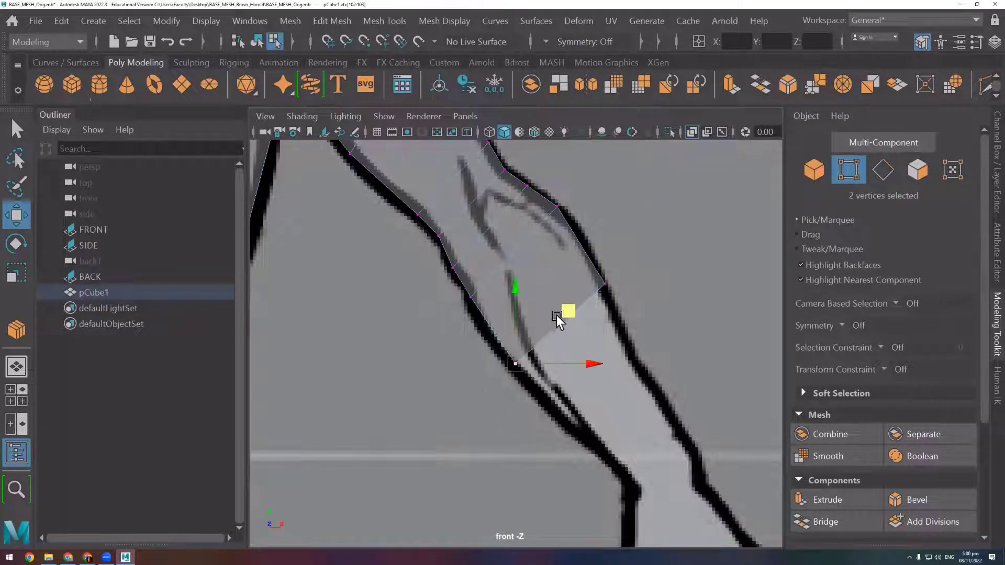
mouse_move(567, 313)
middle_down()
mouse_move(561, 328)
mouse_move(551, 319)
middle_up()
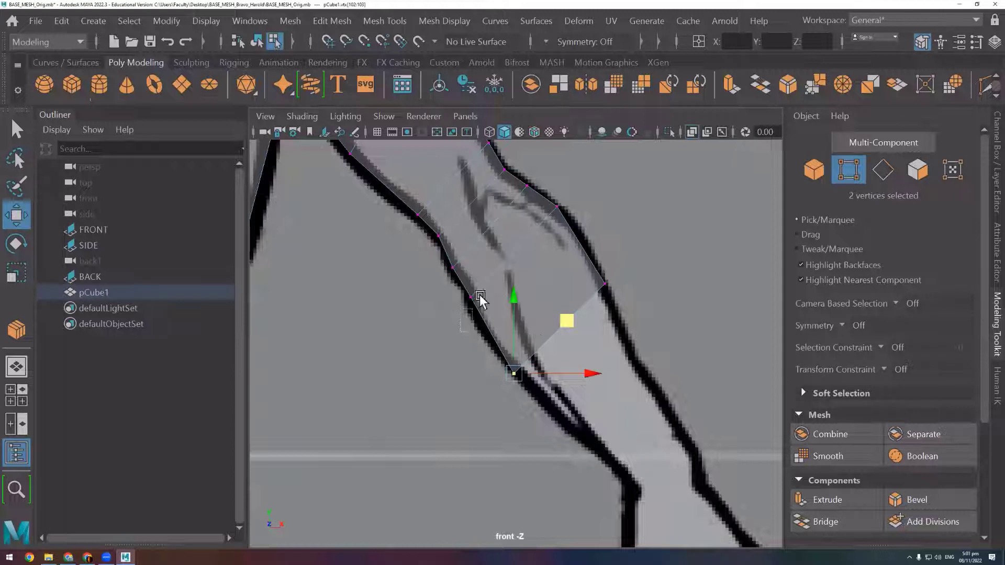
key(Left)
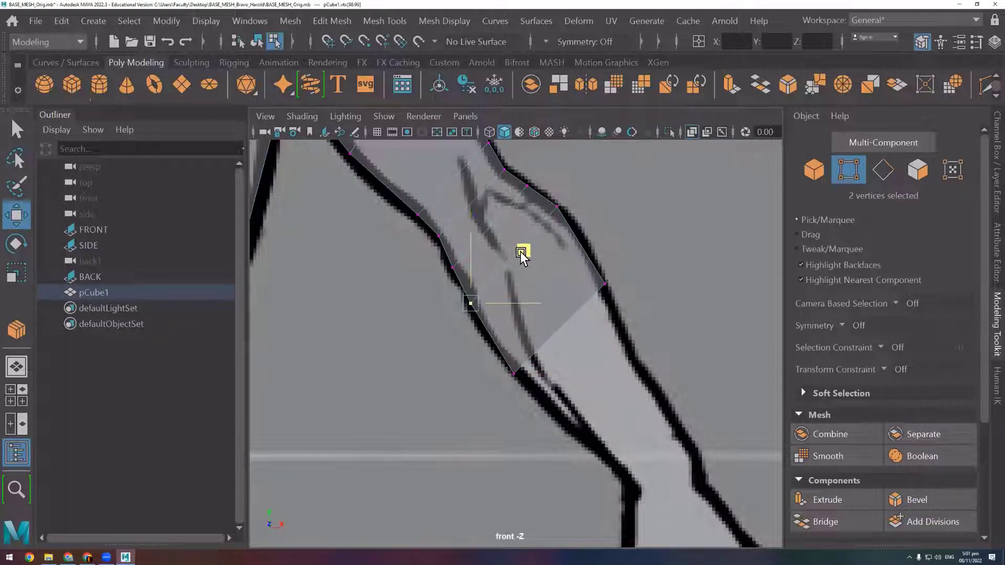
click(438, 324)
drag(491, 399, 537, 348)
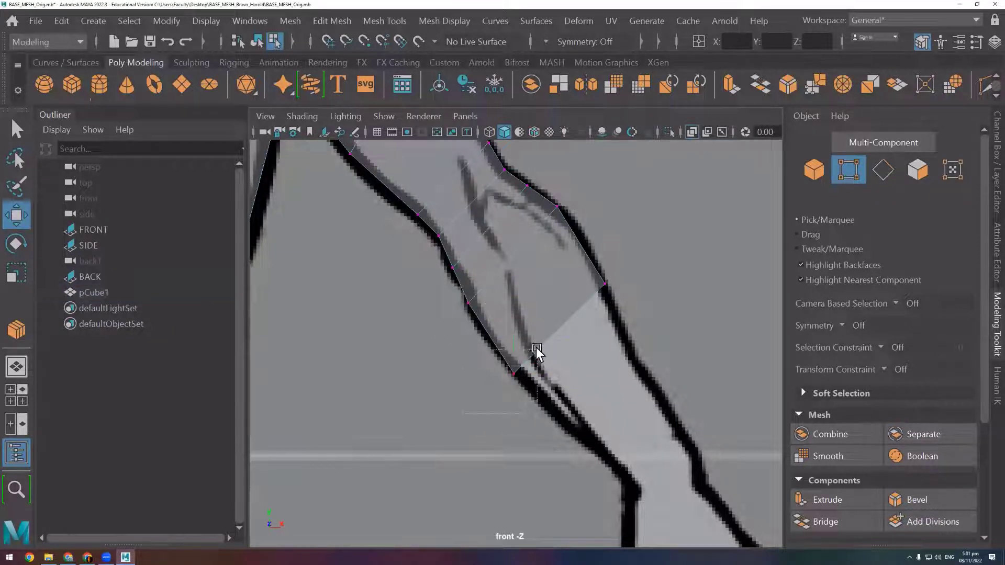
click(570, 318)
scroll(640, 361, down, 10)
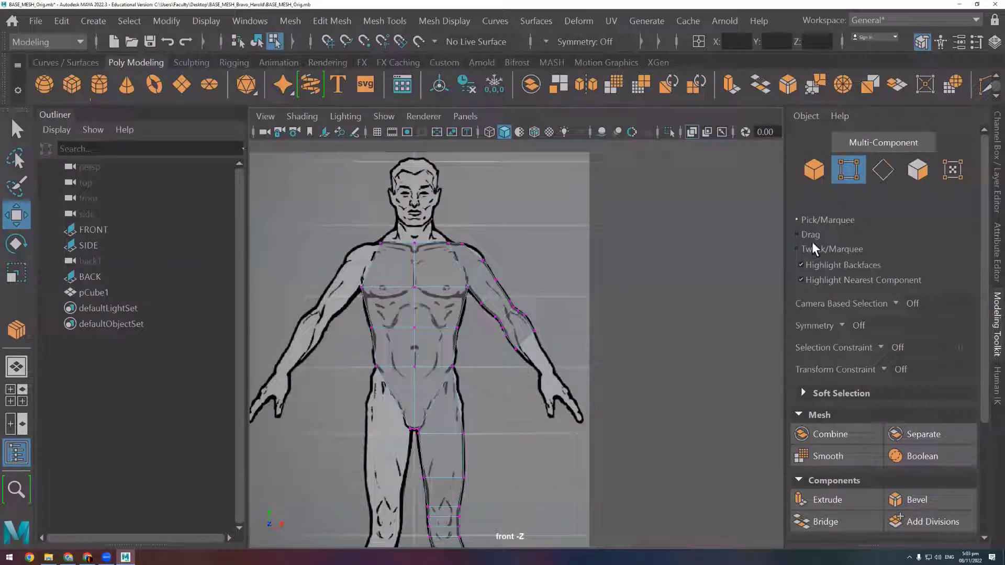
Extrude the arm's end face to the wrist and align the wrist vertices with the outline
click(918, 170)
click(523, 335)
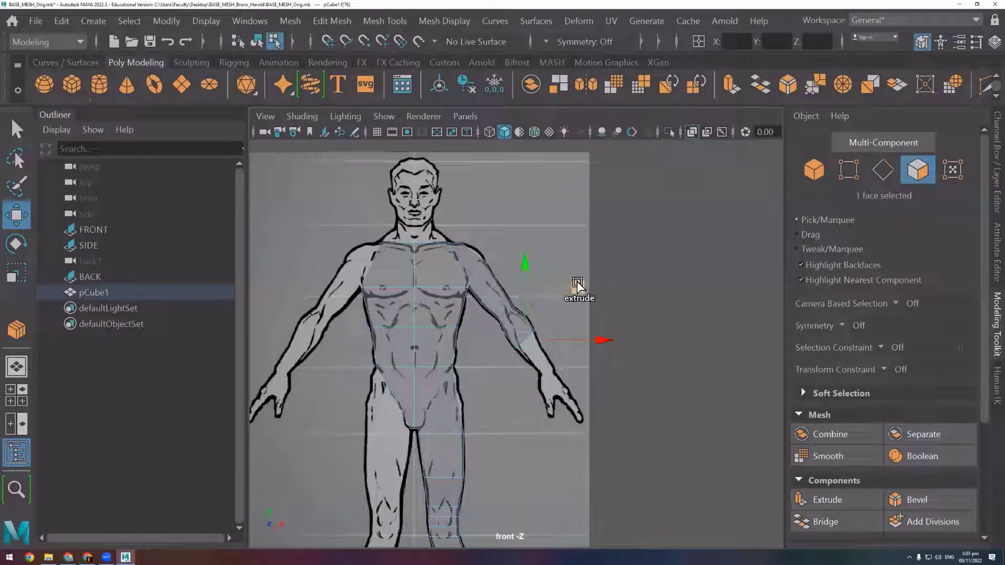
key(ctrl+e)
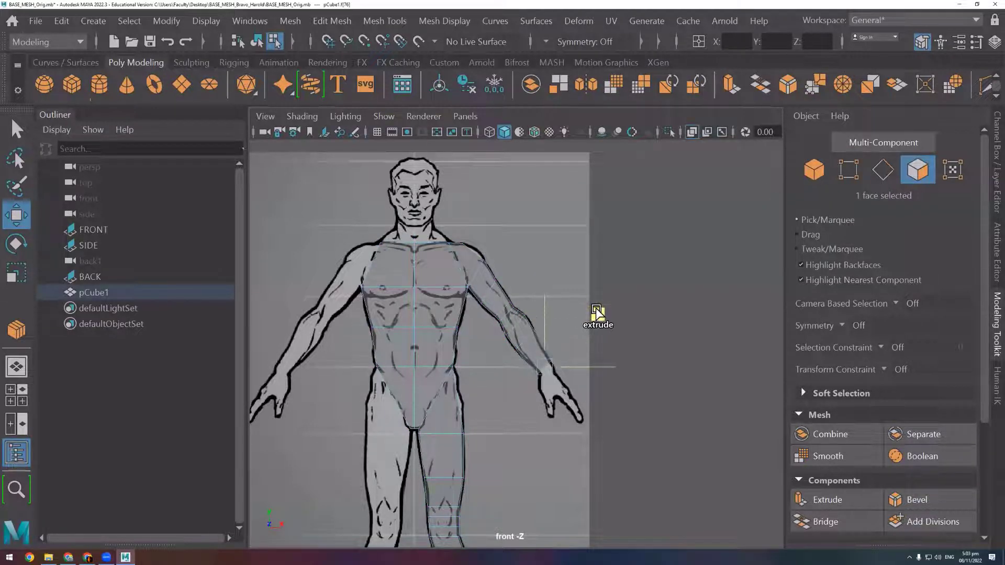
scroll(563, 374, up, 3)
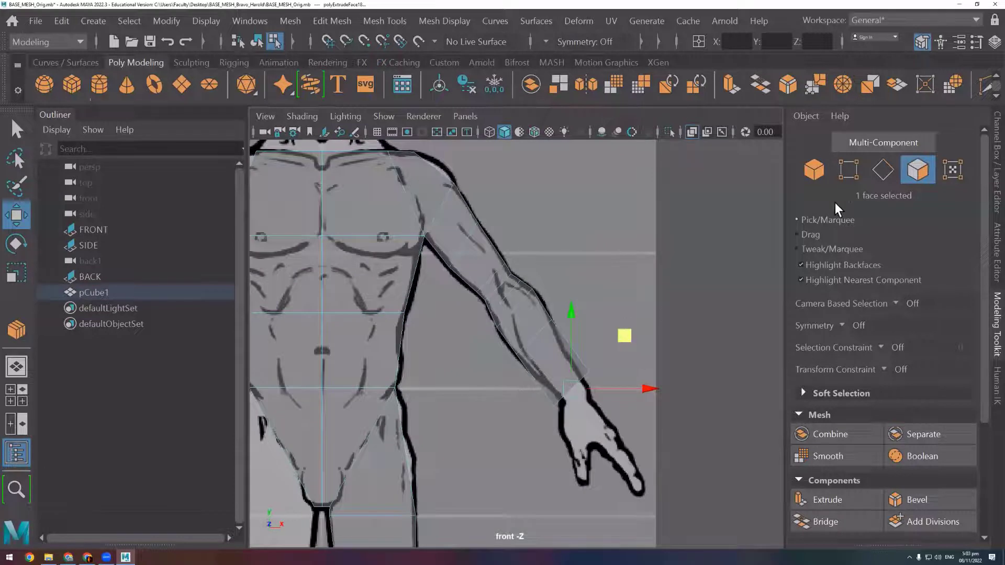
click(840, 173)
drag(627, 348, 579, 384)
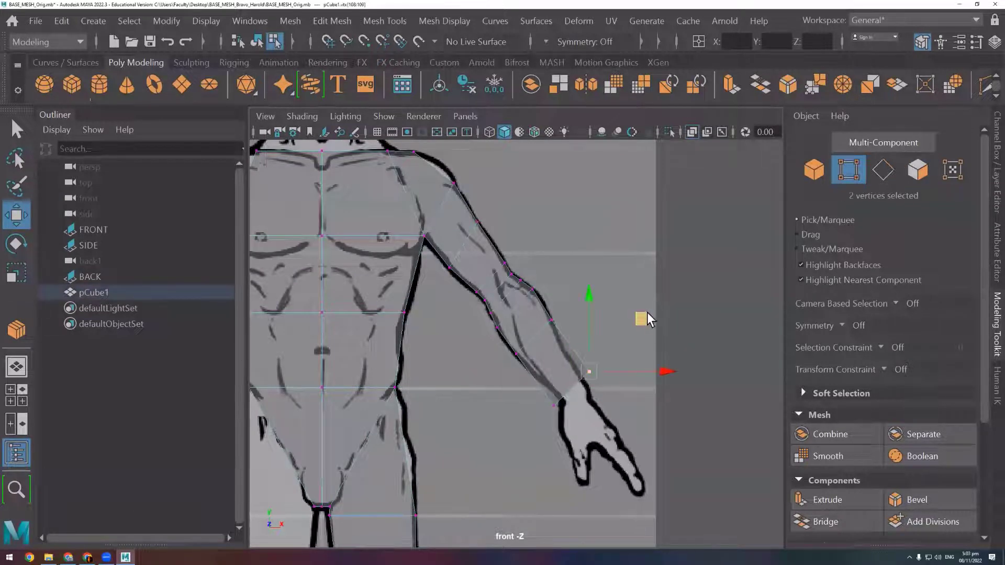
mouse_move(644, 316)
mouse_down()
mouse_move(619, 350)
mouse_move(637, 333)
mouse_up()
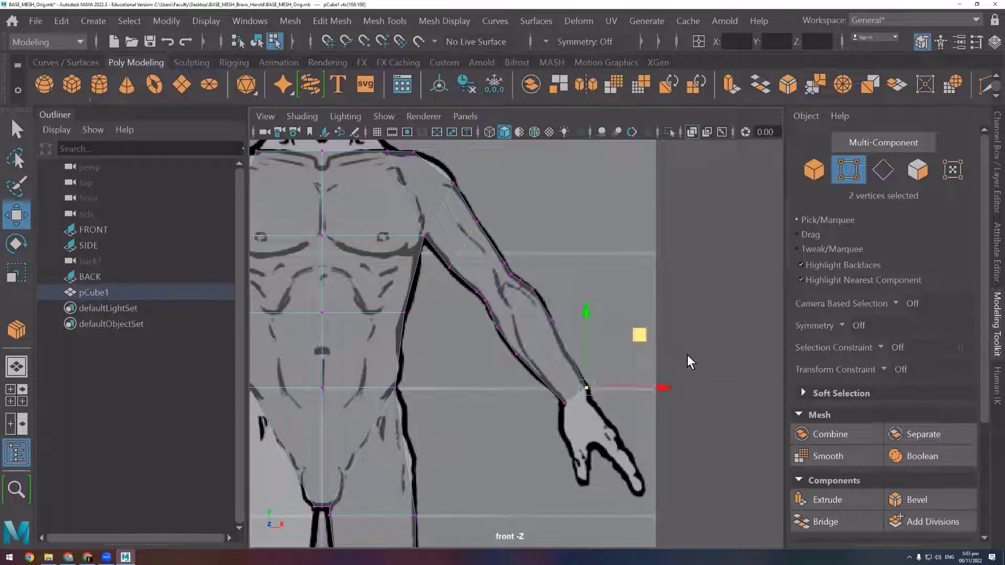
Frame the whole body and box-select the faces of one half of the torso
scroll(687, 355, down, 5)
scroll(598, 379, down, 3)
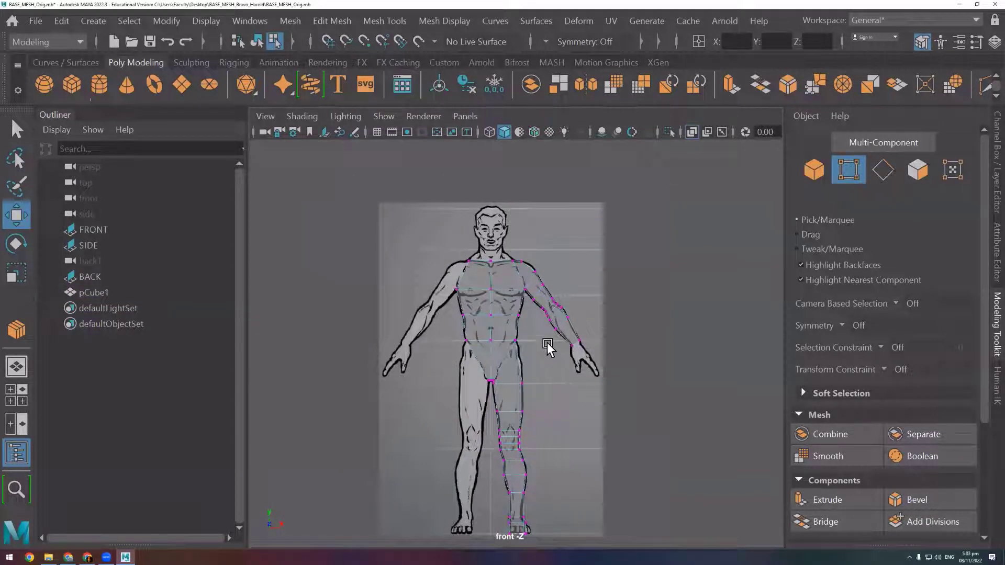
alt+middle_drag(579, 422, 638, 406)
scroll(585, 299, up, 3)
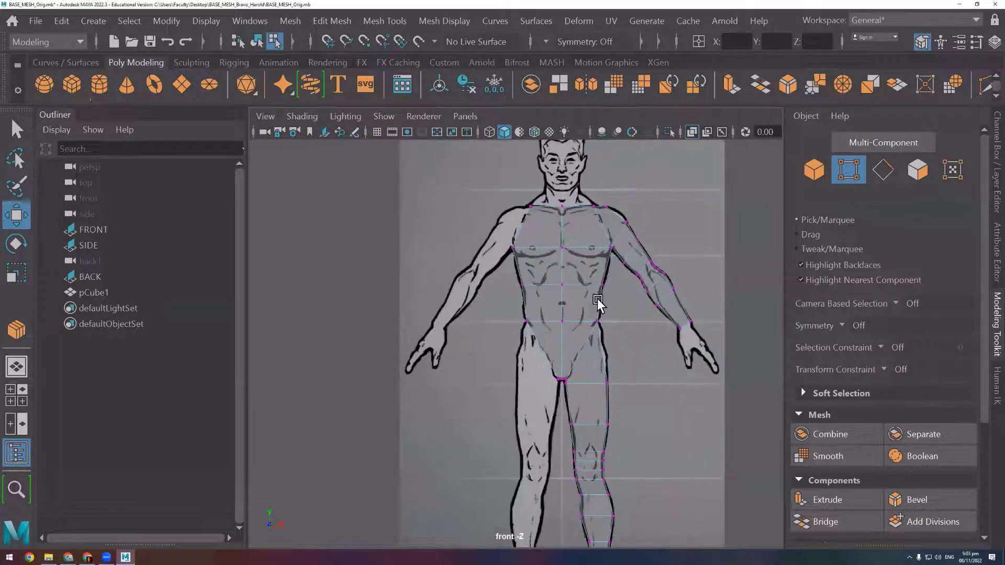
alt+middle_drag(614, 375, 611, 393)
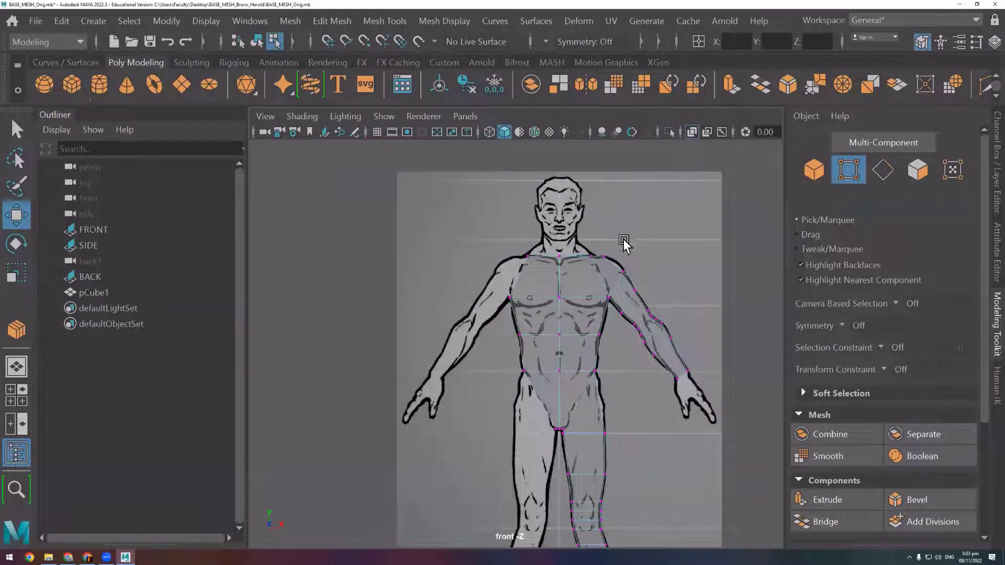
click(920, 165)
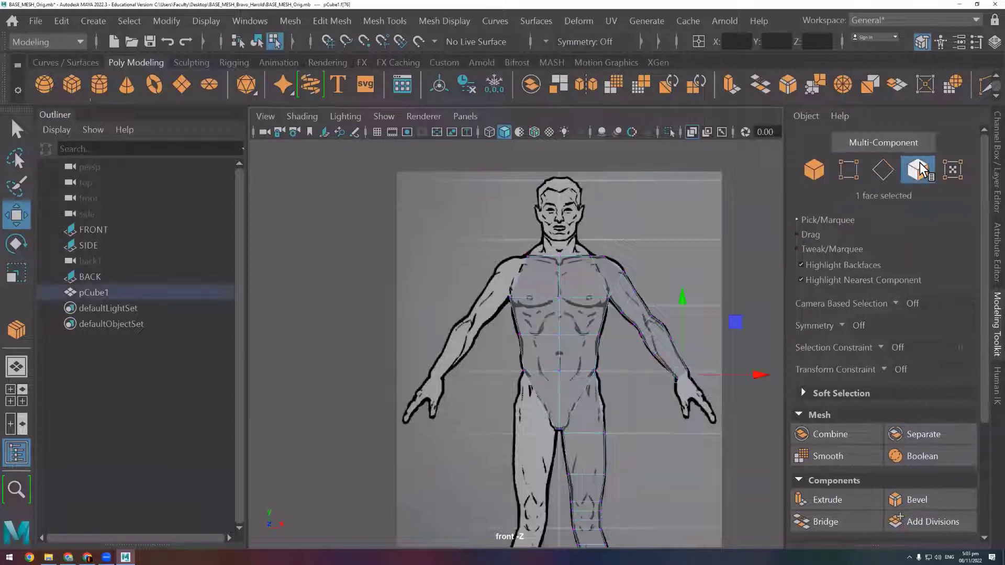
click(691, 443)
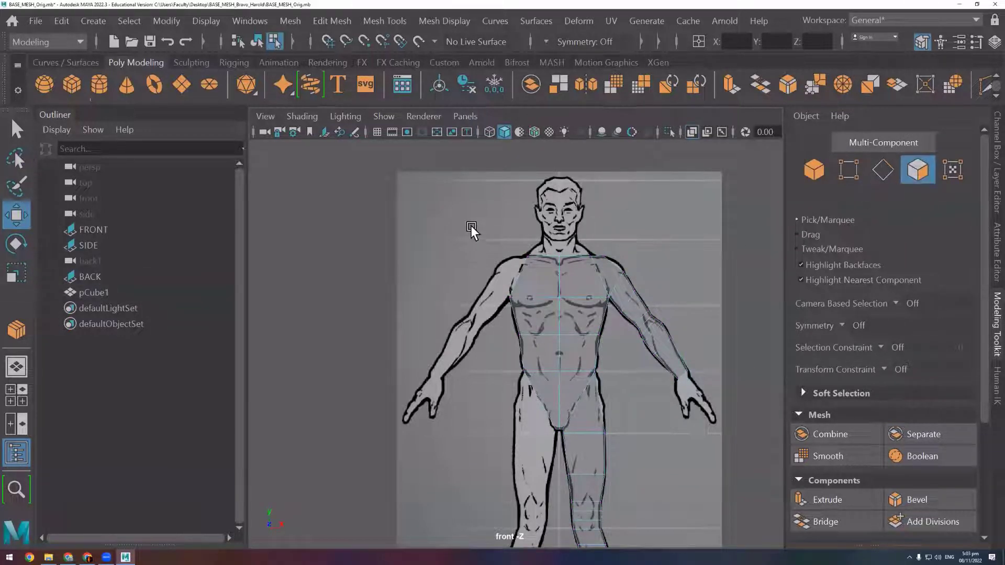
mouse_move(467, 222)
mouse_down()
mouse_move(547, 460)
mouse_move(555, 452)
mouse_up()
Select the remaining half-torso faces and delete them, leaving a half body
scroll(548, 404, up, 2)
scroll(535, 447, up, 2)
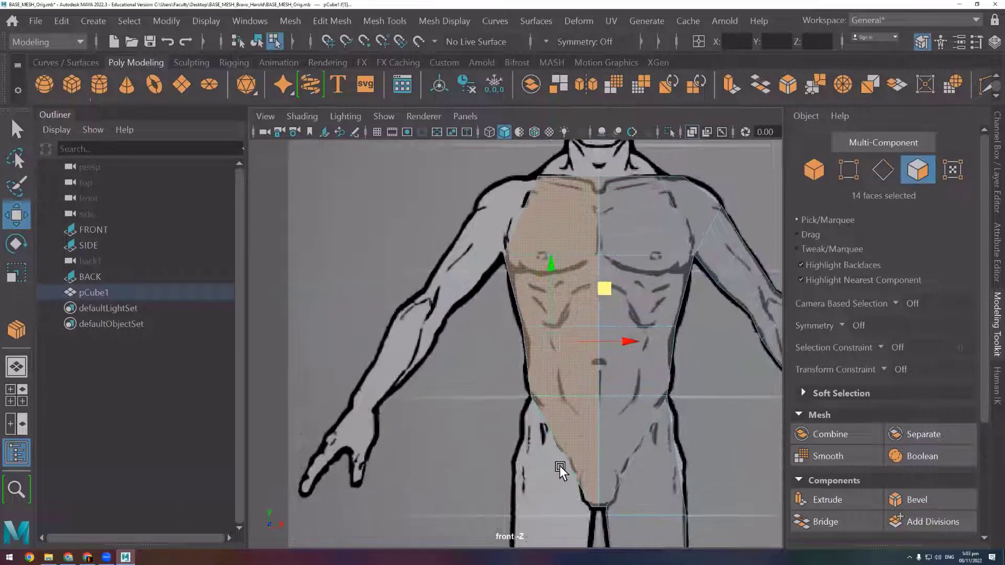
scroll(560, 466, down, 2)
scroll(533, 330, down, 2)
scroll(557, 343, up, 2)
scroll(528, 321, down, 3)
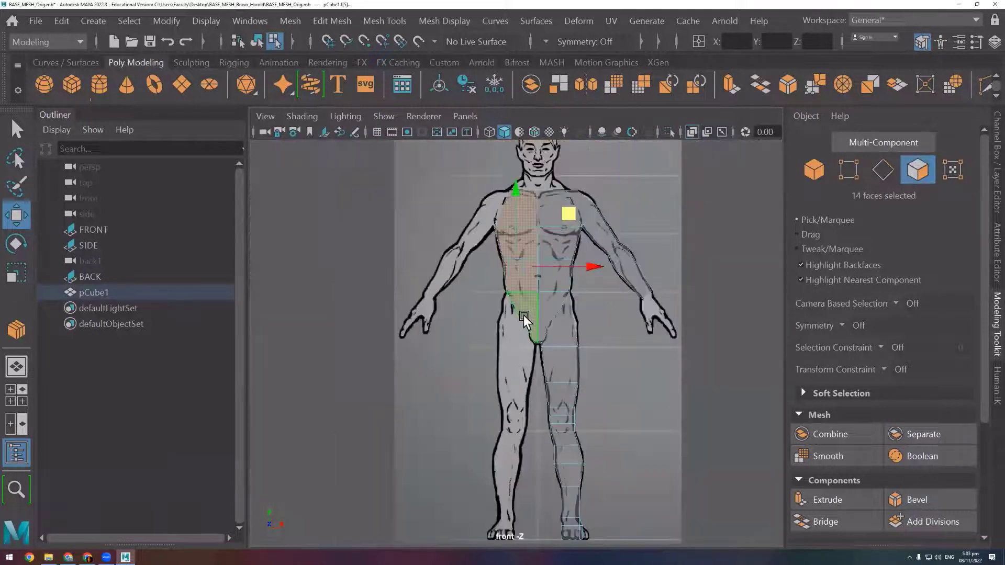
scroll(523, 315, up, 1)
scroll(522, 360, up, 2)
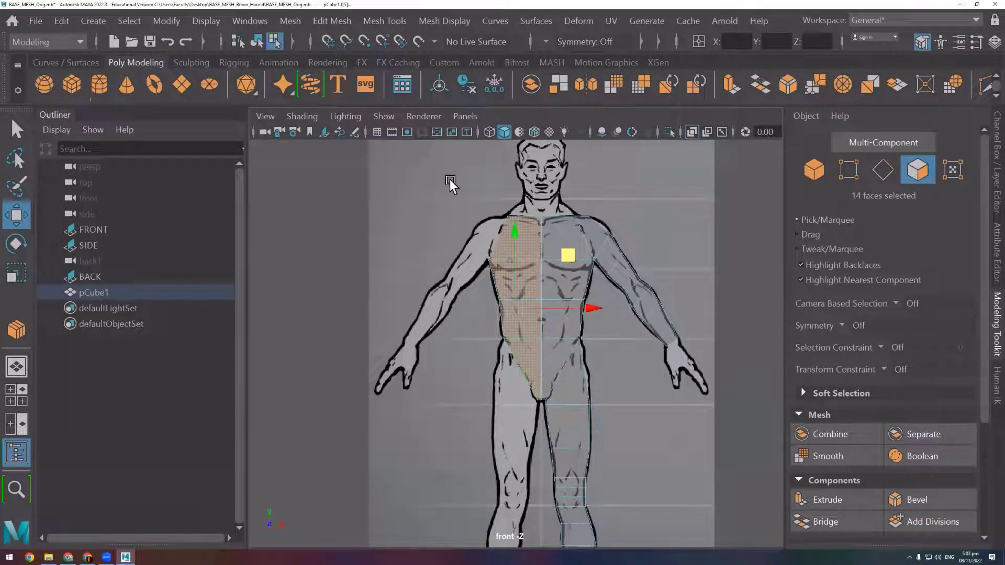
drag(450, 187, 538, 440)
key(Delete)
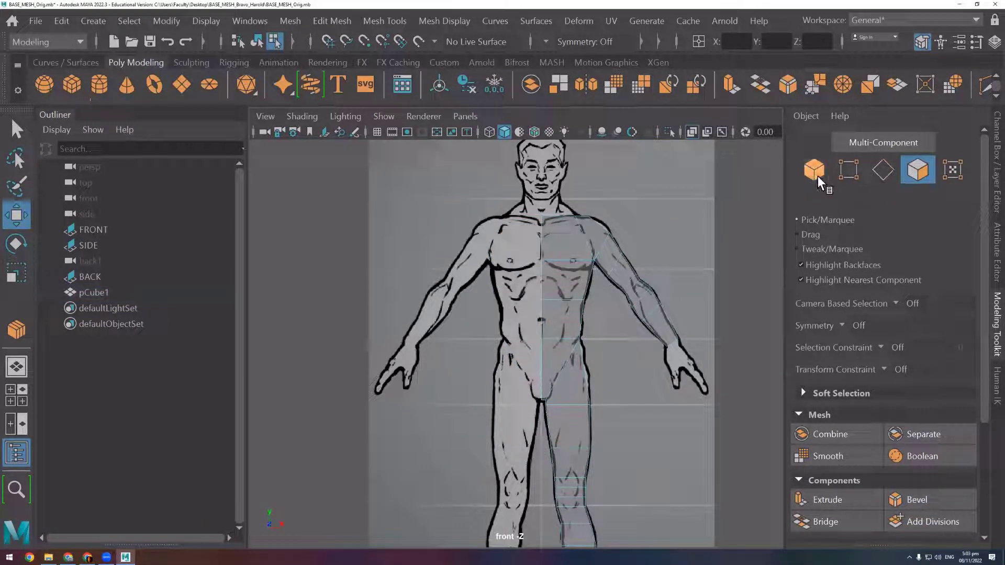
Select the half-body mesh and inspect it in the perspective and front views
click(818, 175)
scroll(610, 228, up, 3)
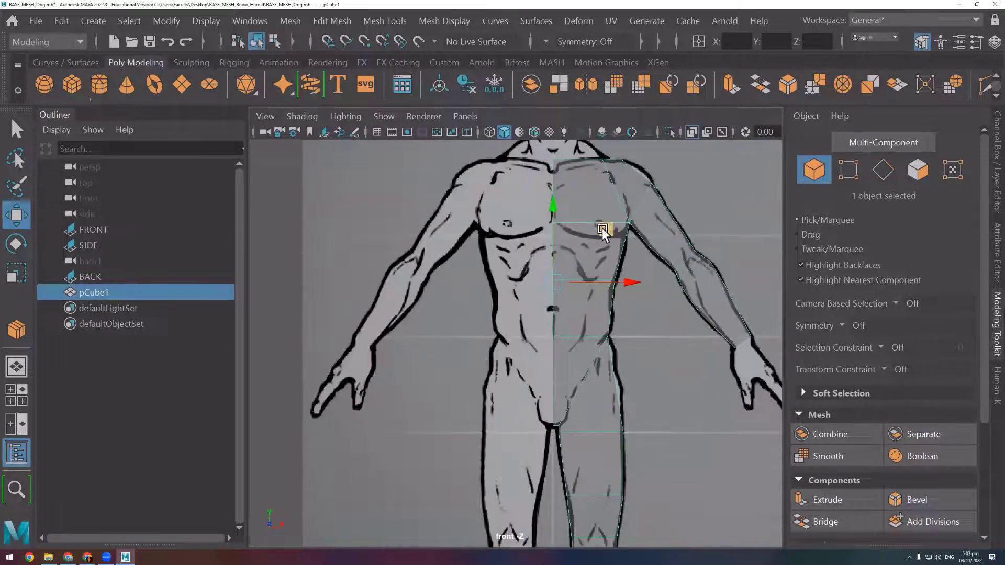
scroll(649, 283, down, 3)
key(space)
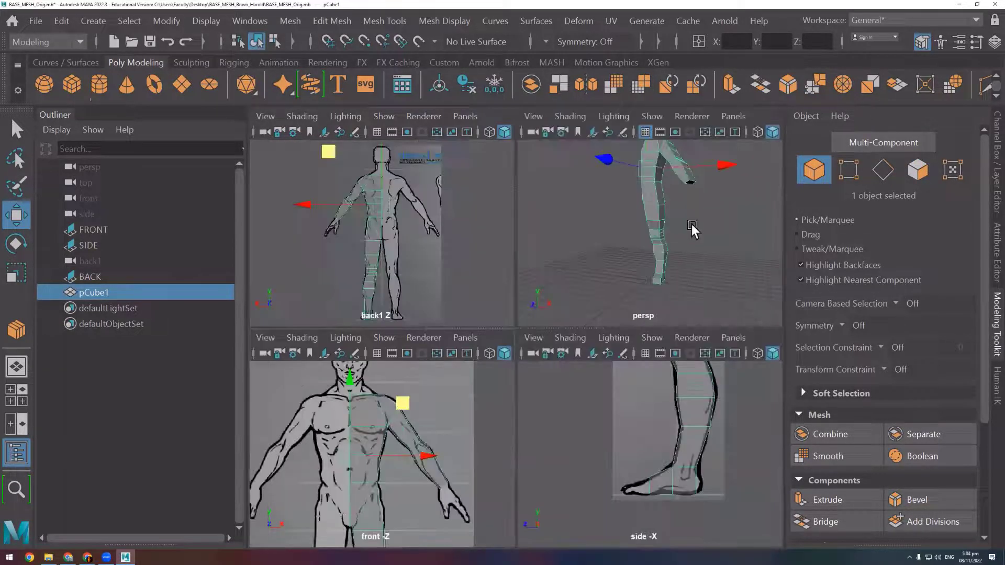
key(space)
mouse_move(671, 240)
alt+mouse_down()
mouse_move(589, 285)
mouse_move(534, 272)
mouse_move(702, 252)
alt+mouse_up()
key(space)
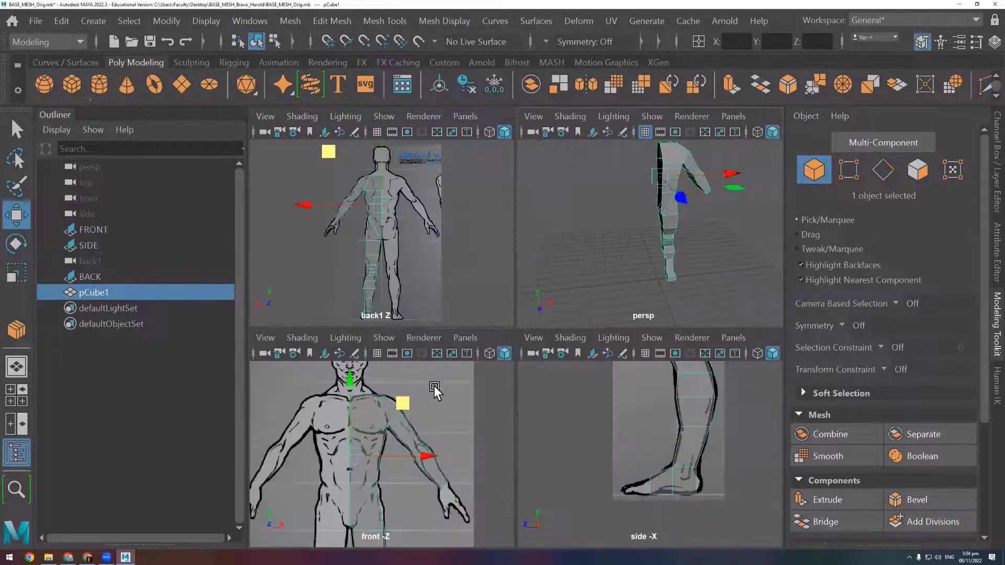
key(space)
scroll(451, 296, up, 2)
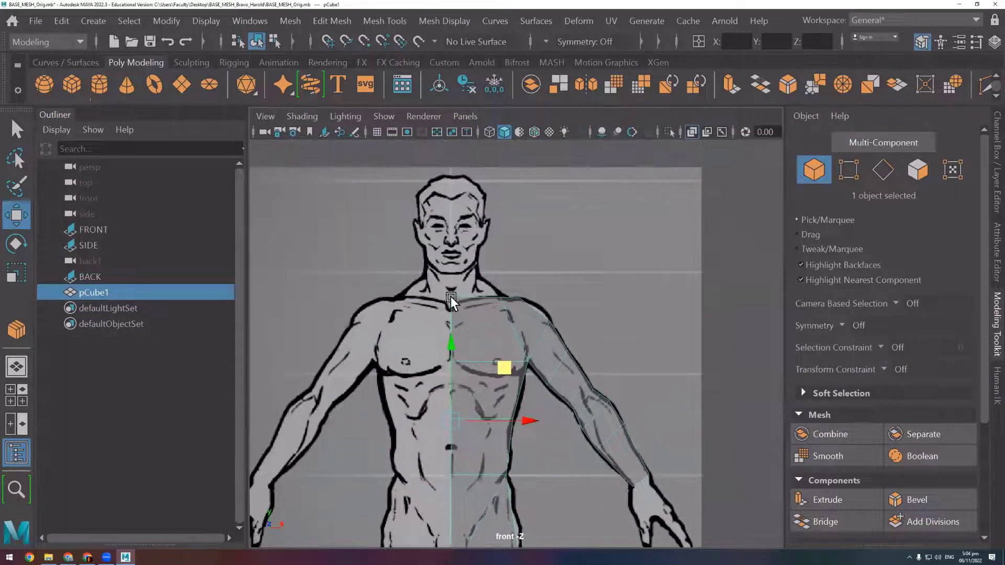
scroll(450, 296, up, 1)
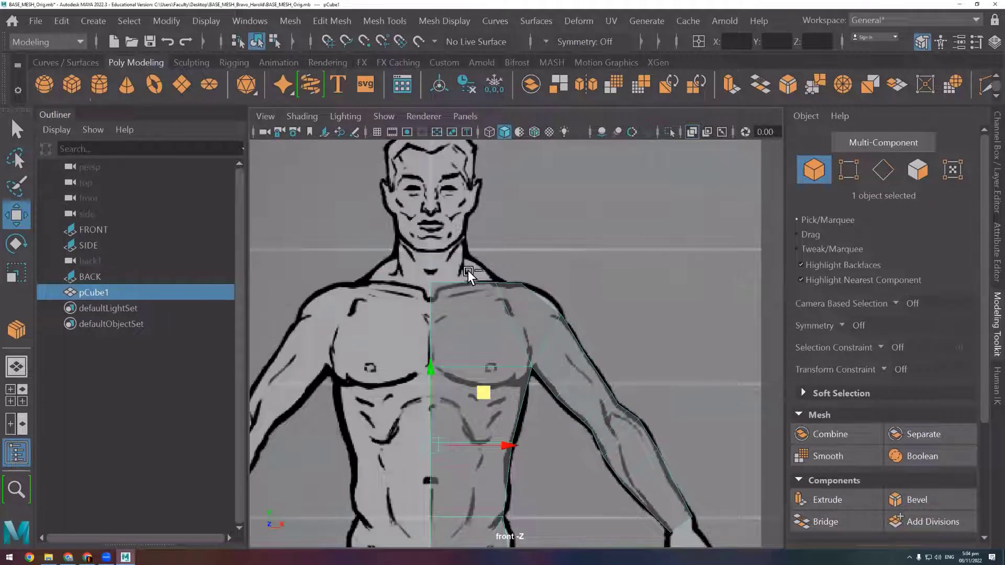
Switch to face selection and show all four views zoomed onto the mesh
click(918, 171)
key(space)
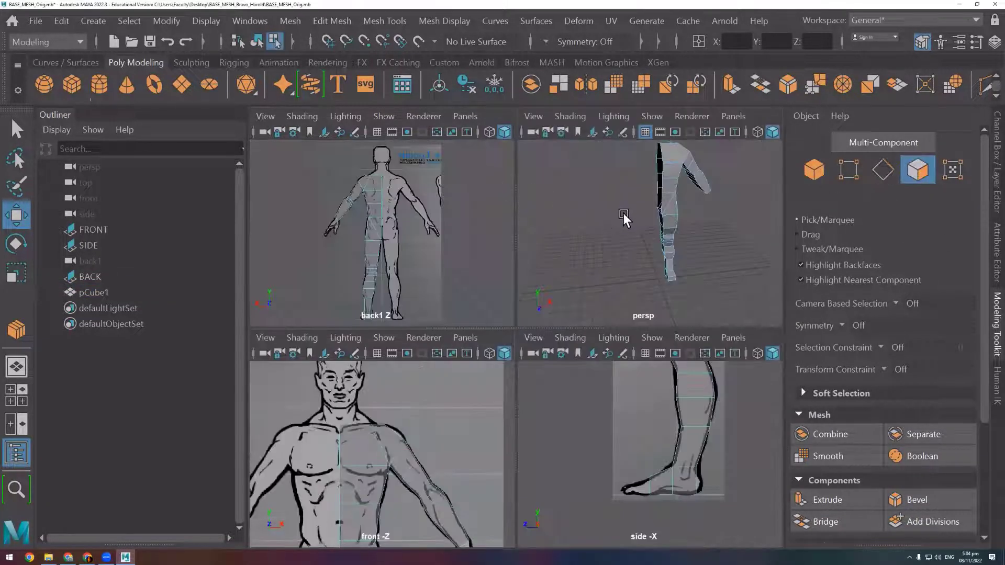
scroll(635, 206, up, 2)
scroll(635, 206, up, 5)
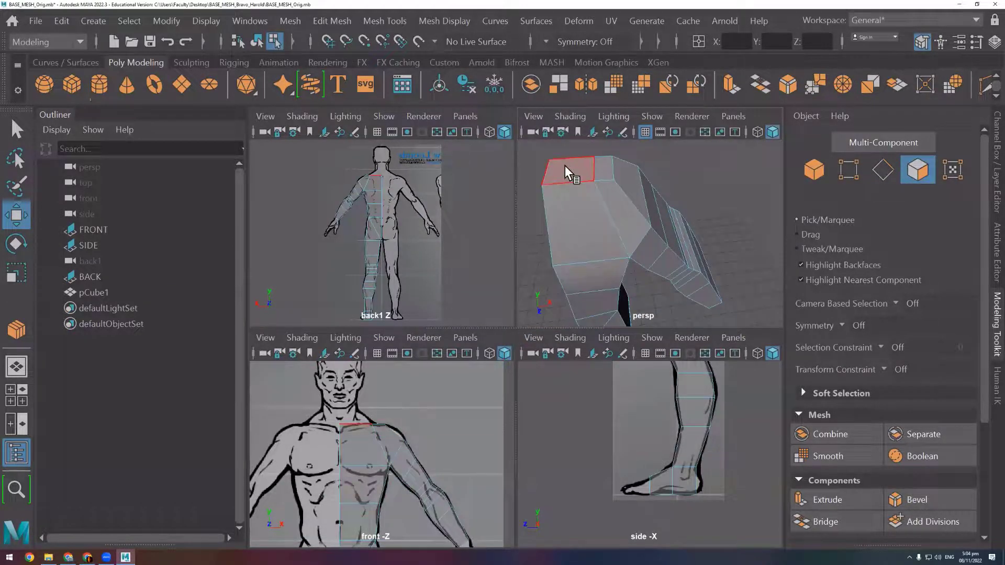
Extrude the torso's top chest face up to the neck base in the front view
click(564, 165)
key(space)
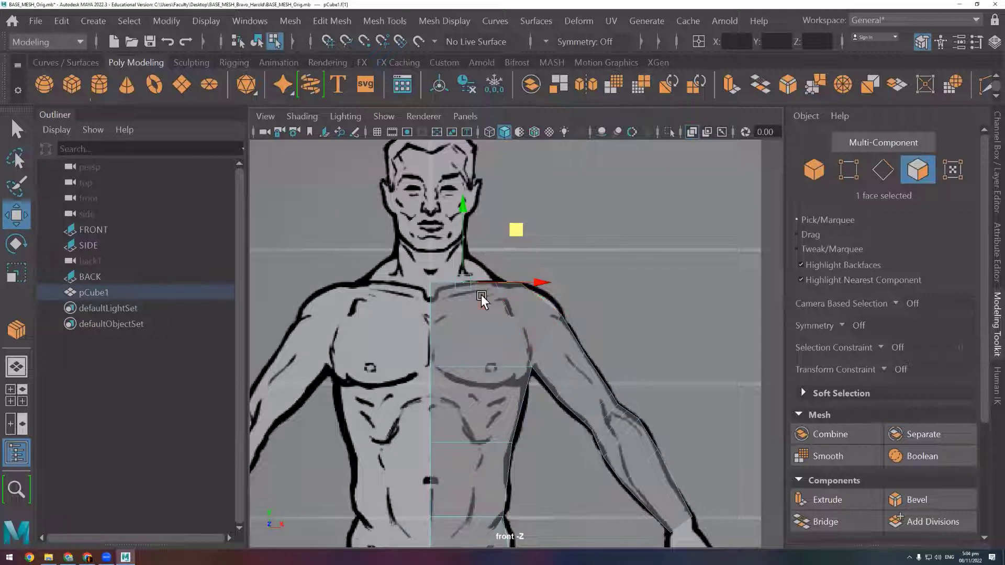
scroll(615, 348, down, 2)
scroll(494, 265, up, 2)
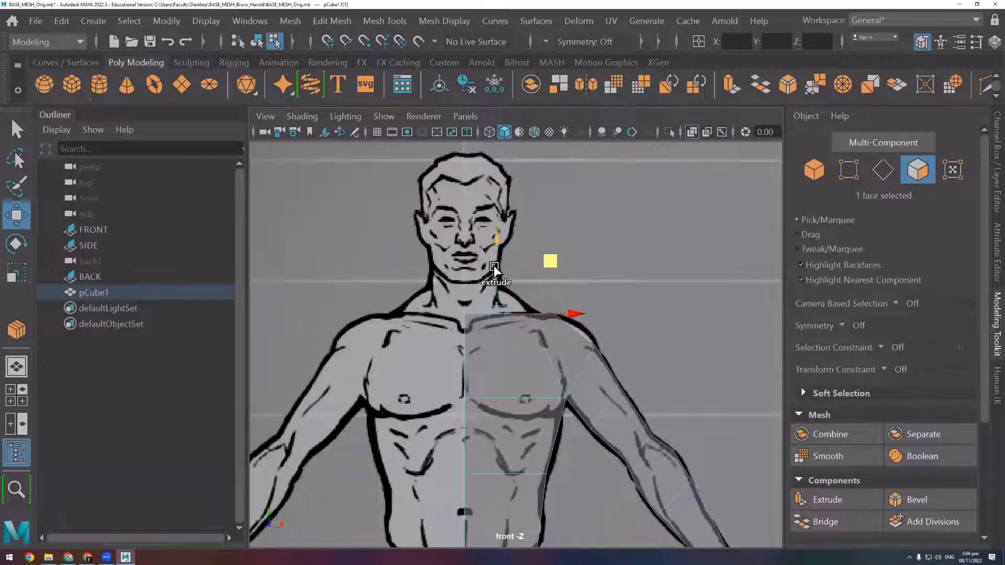
shift+drag(498, 260, 503, 234)
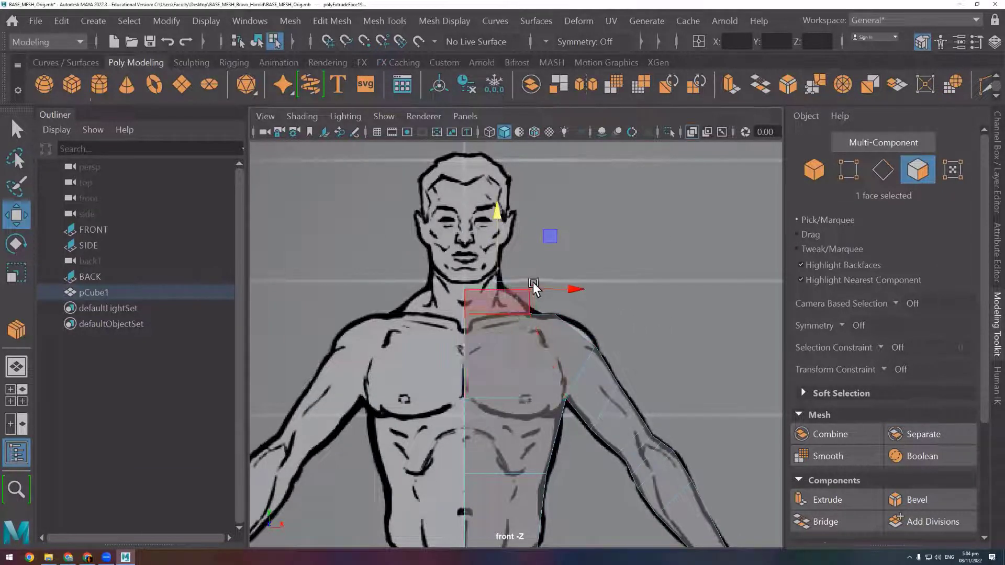
Check the new neck block in the four views and select its top face
key(space)
key(space)
scroll(638, 329, down, 3)
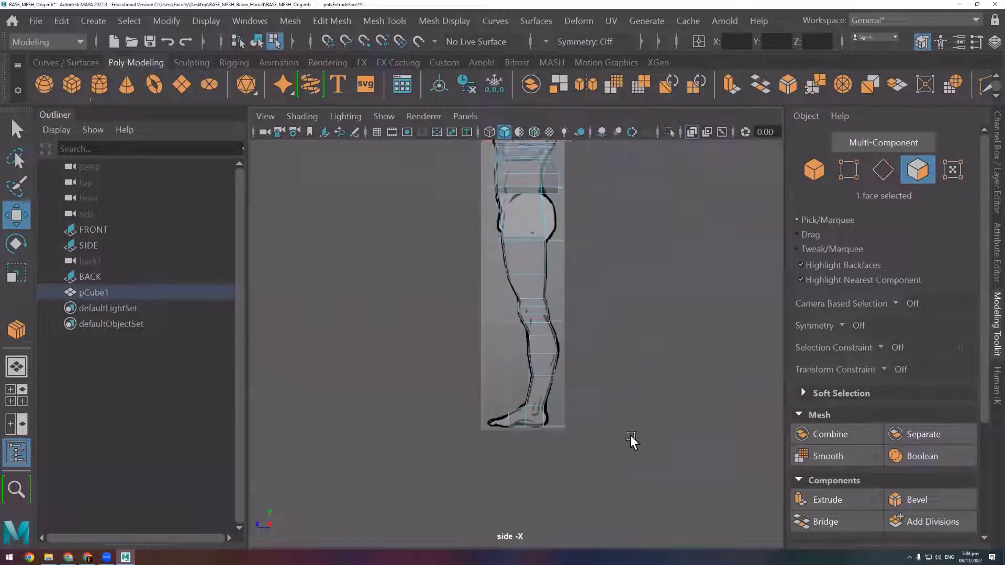
scroll(577, 253, up, 1)
scroll(566, 356, up, 2)
scroll(601, 380, up, 3)
scroll(570, 390, up, 1)
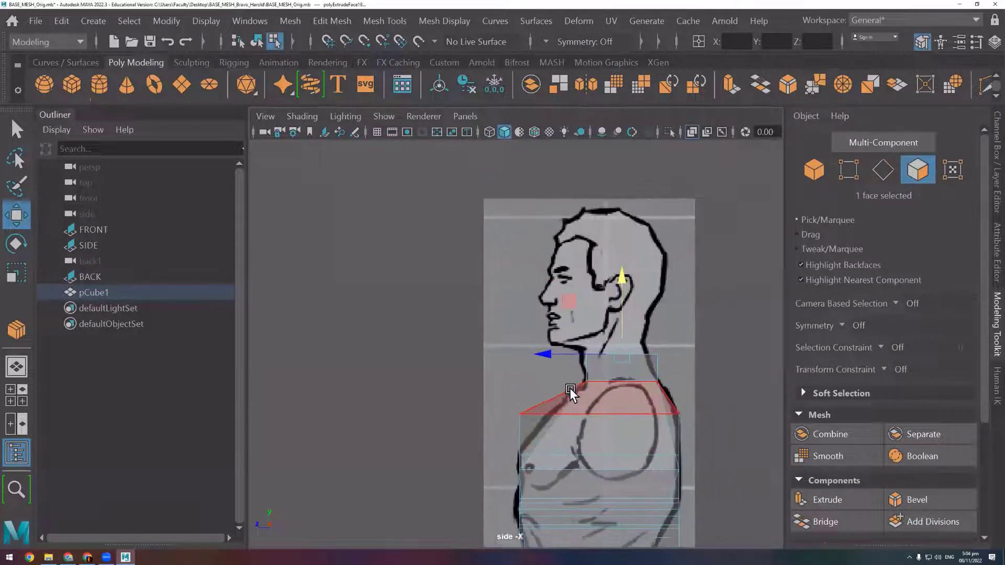
scroll(570, 374, up, 1)
scroll(571, 375, up, 1)
scroll(601, 403, up, 1)
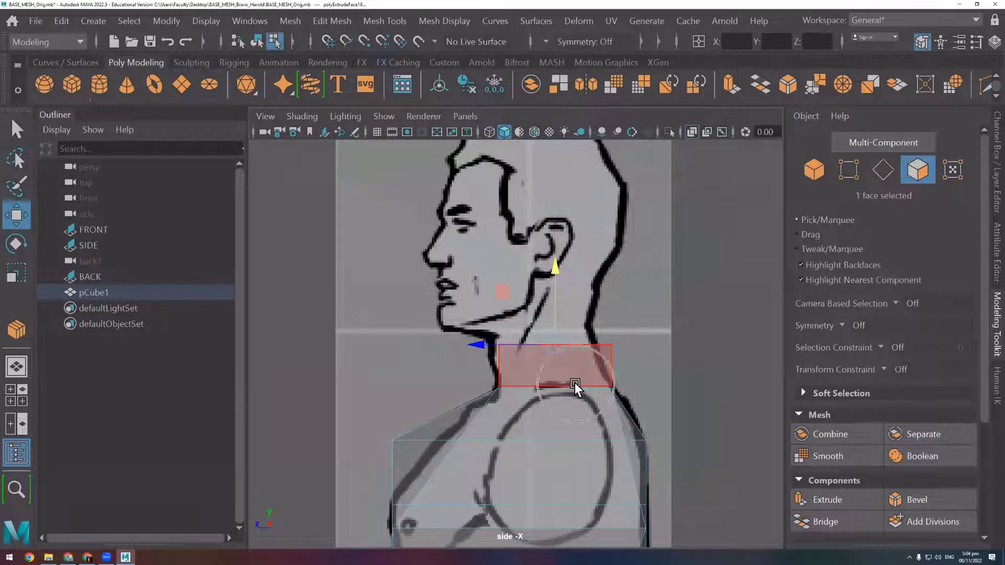
key(space)
key(space)
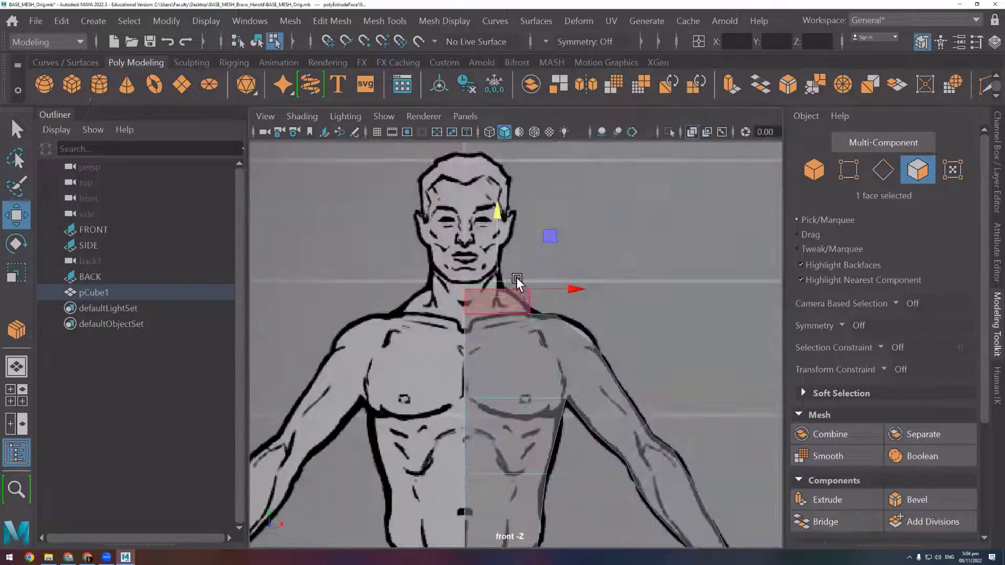
scroll(510, 299, up, 1)
alt+middle_drag(504, 322, 529, 375)
click(530, 346)
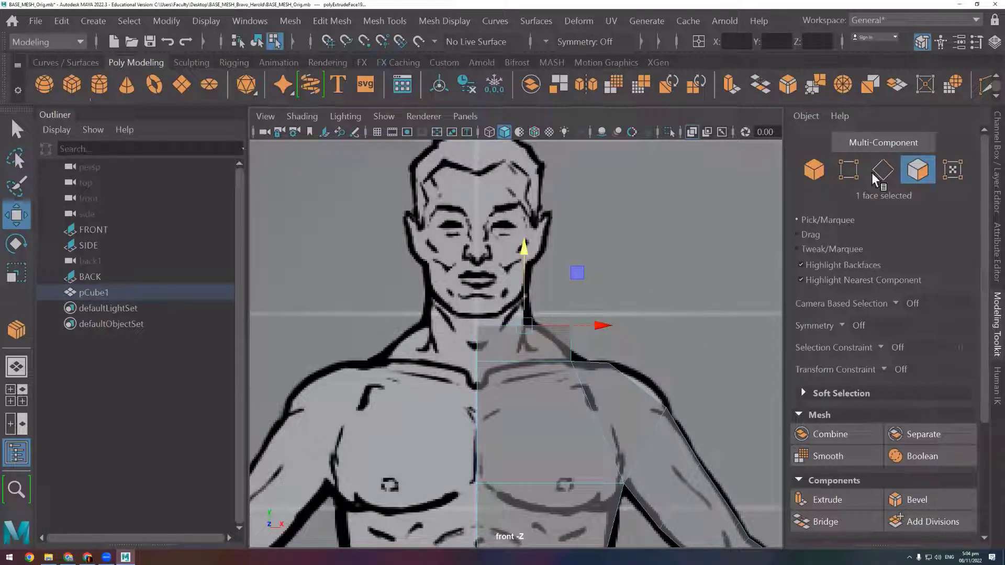
Lower the neck's top vertices and pull the right corner inward in the front view
click(849, 168)
drag(605, 287, 455, 336)
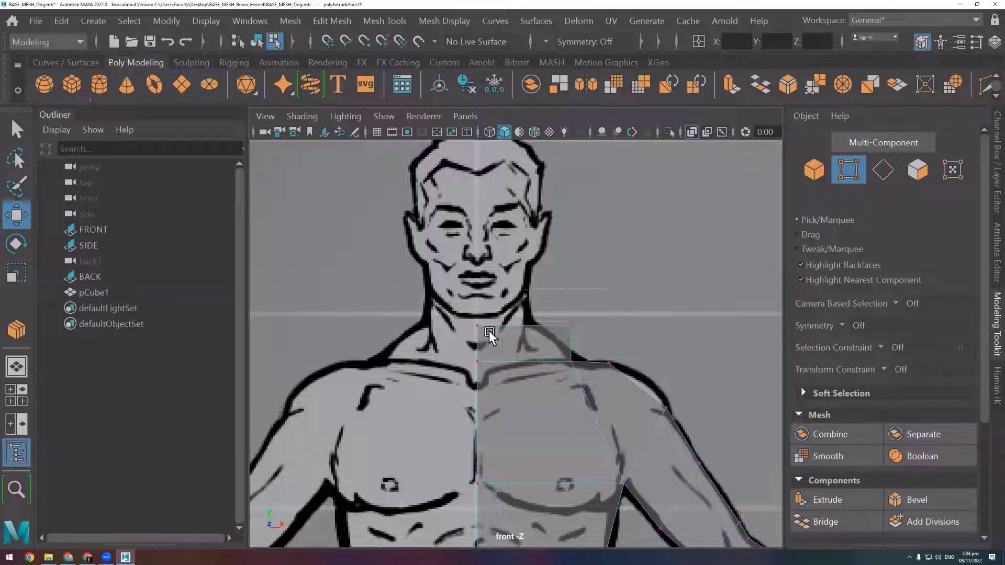
drag(526, 256, 526, 280)
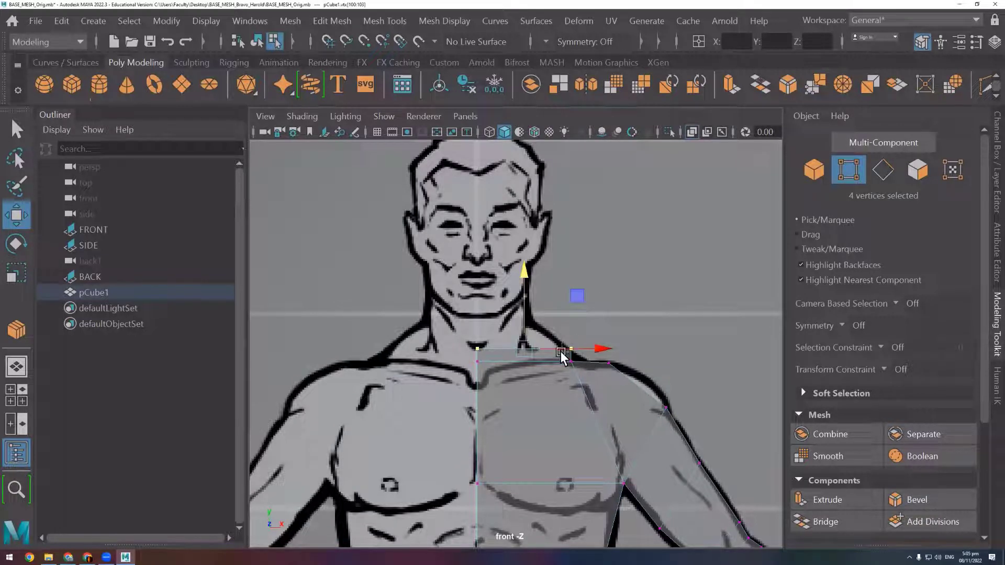
drag(561, 350, 622, 345)
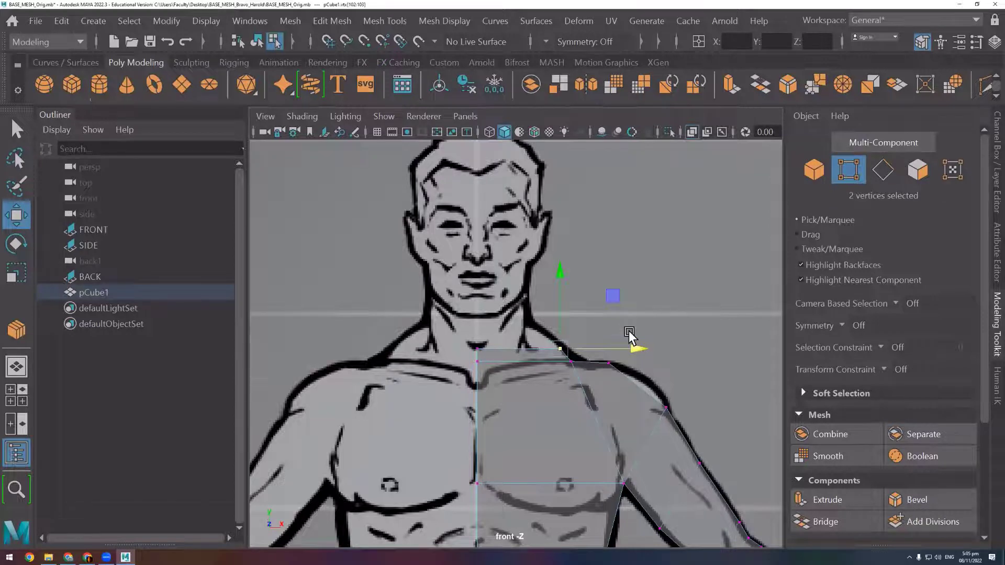
Raise the front neck vertex to the neck outline in the side view
key(space)
key(space)
scroll(517, 368, up, 2)
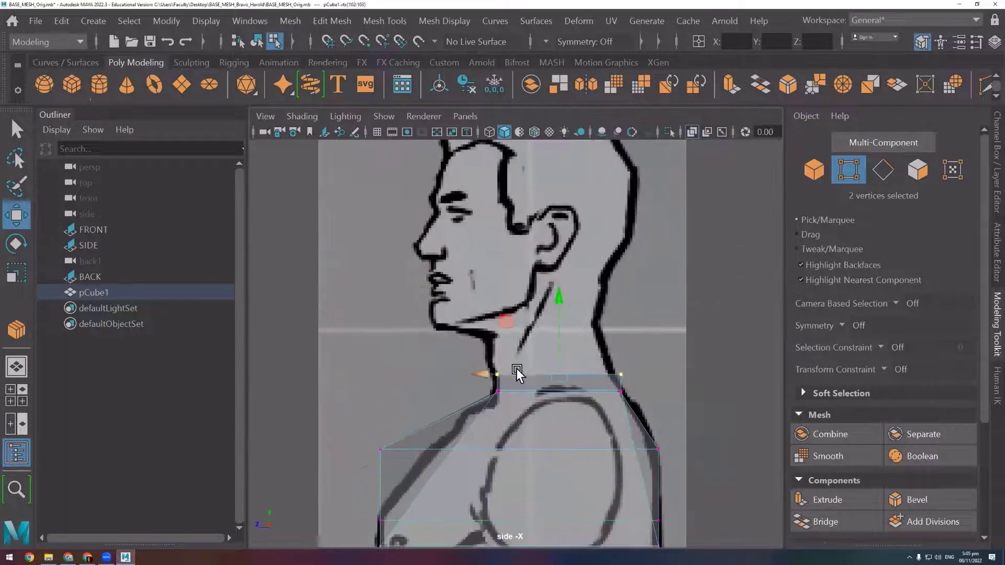
scroll(476, 374, up, 1)
drag(627, 387, 670, 355)
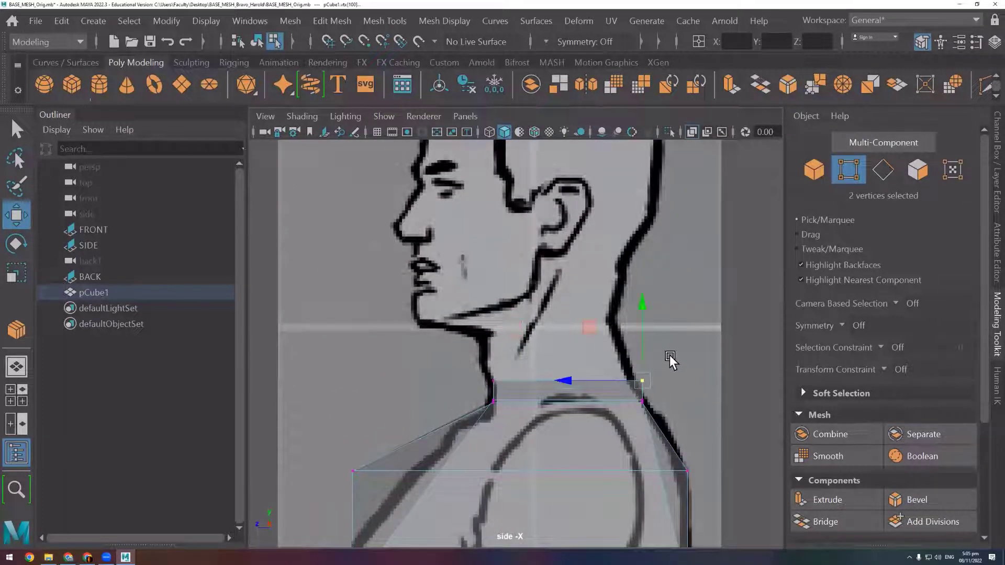
key(space)
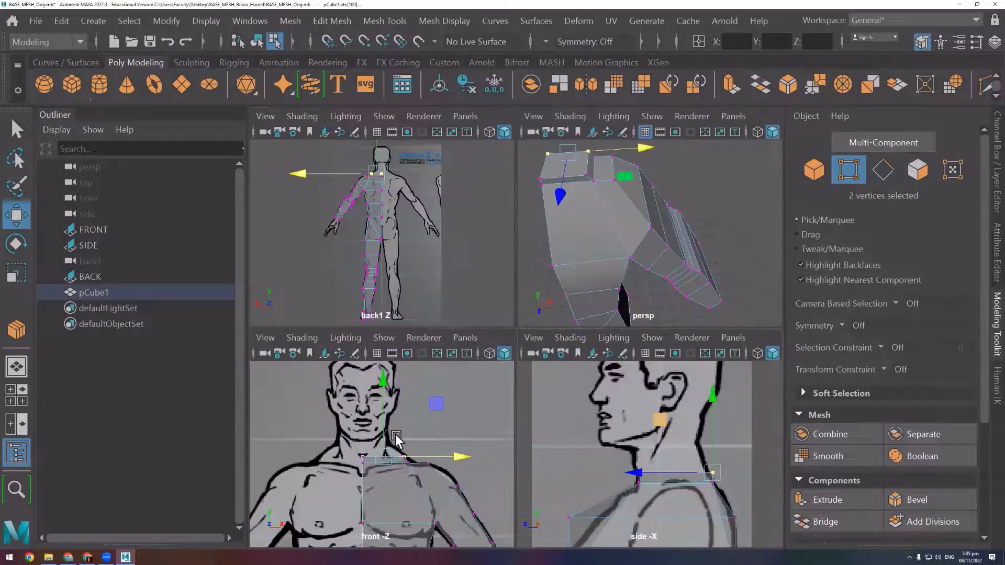
scroll(395, 442, up, 2)
drag(387, 407, 392, 395)
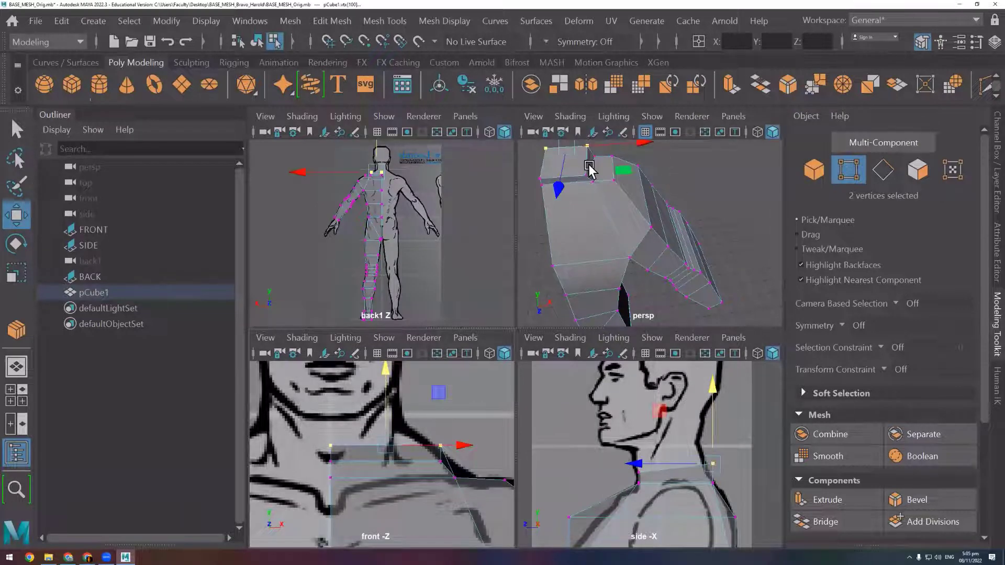
Slide a neck-top edge inward toward the center of the body
click(888, 174)
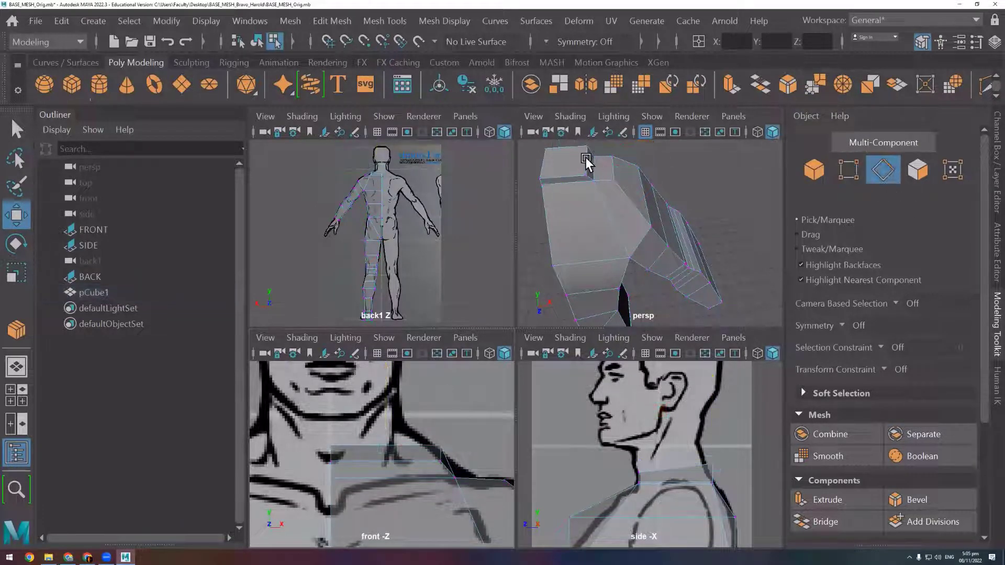
click(591, 159)
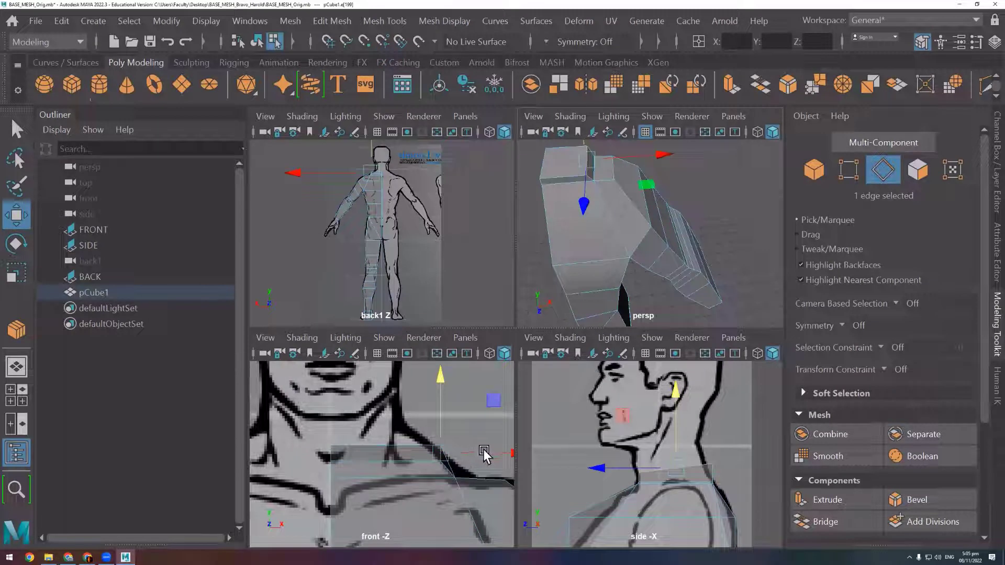
drag(484, 450, 470, 447)
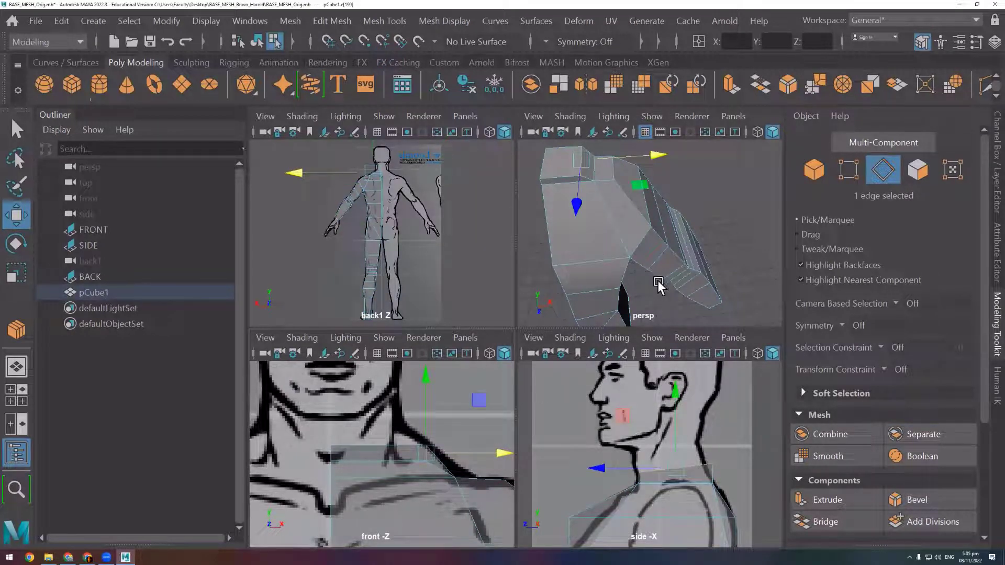
mouse_move(658, 281)
alt+mouse_down()
mouse_move(641, 265)
mouse_move(735, 354)
mouse_move(677, 331)
alt+mouse_up()
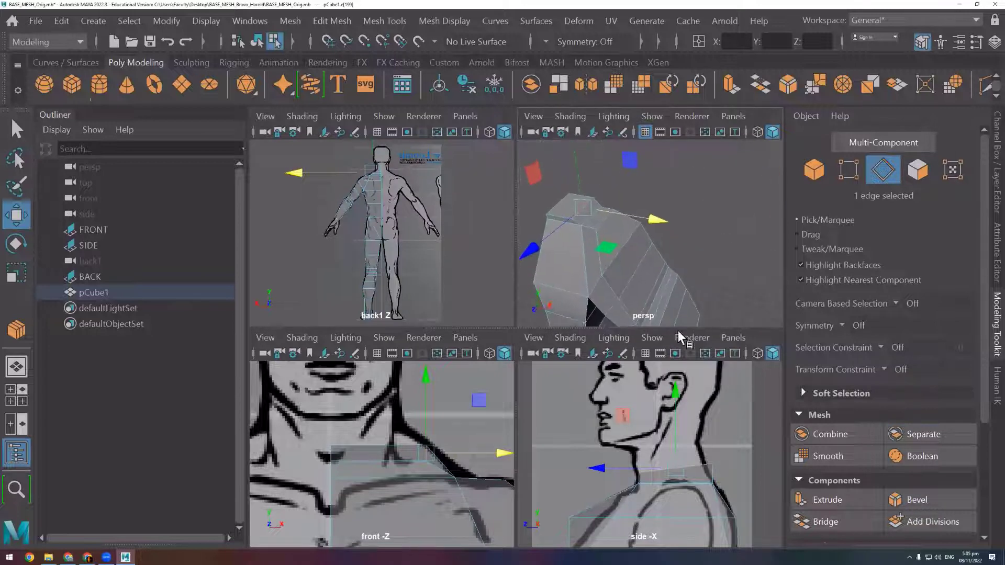
Shift neck vertices front-to-back, then select the neck's top face
click(848, 169)
drag(690, 461, 657, 464)
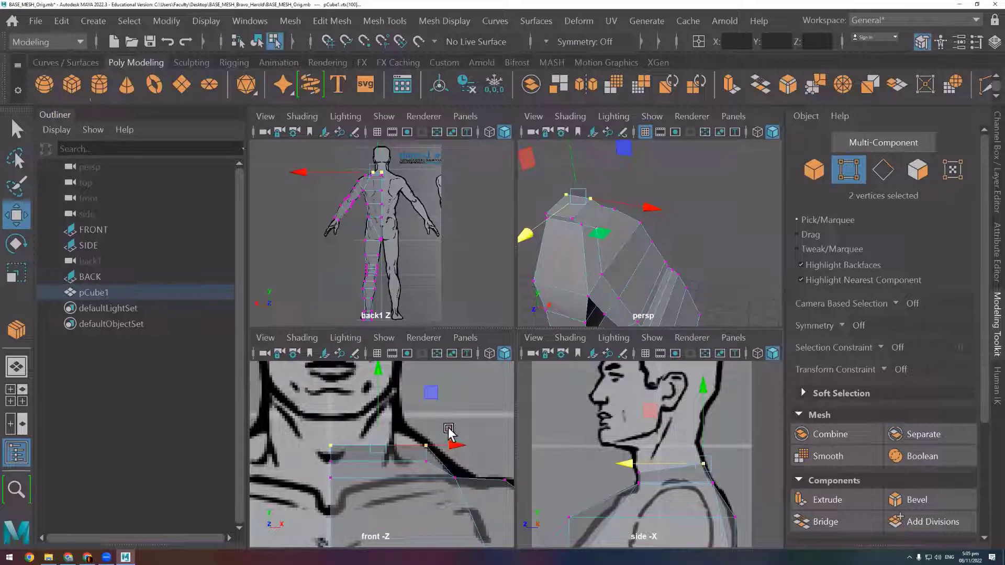
mouse_move(419, 466)
mouse_down()
mouse_move(445, 440)
mouse_move(468, 455)
mouse_up()
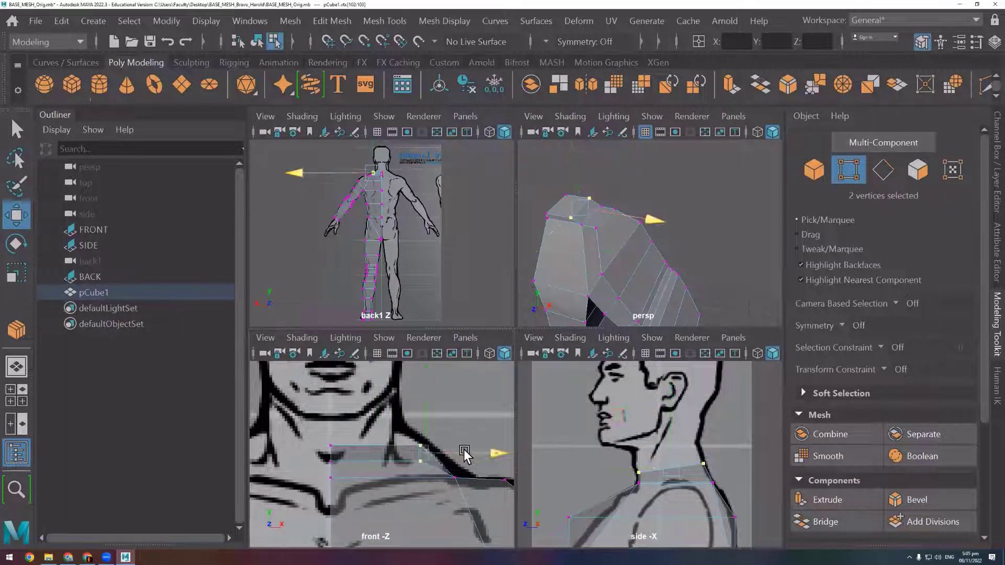
click(340, 431)
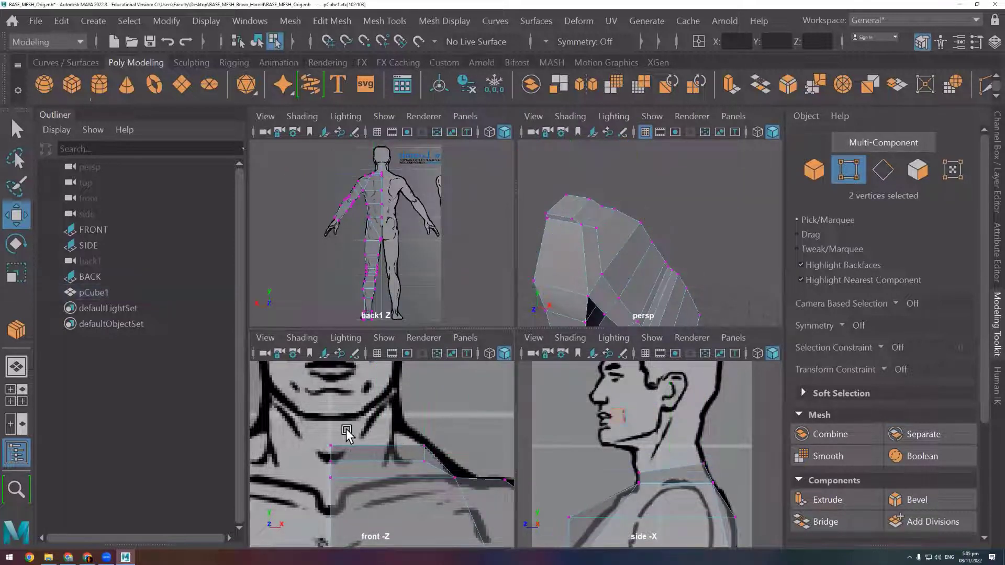
click(918, 170)
click(567, 206)
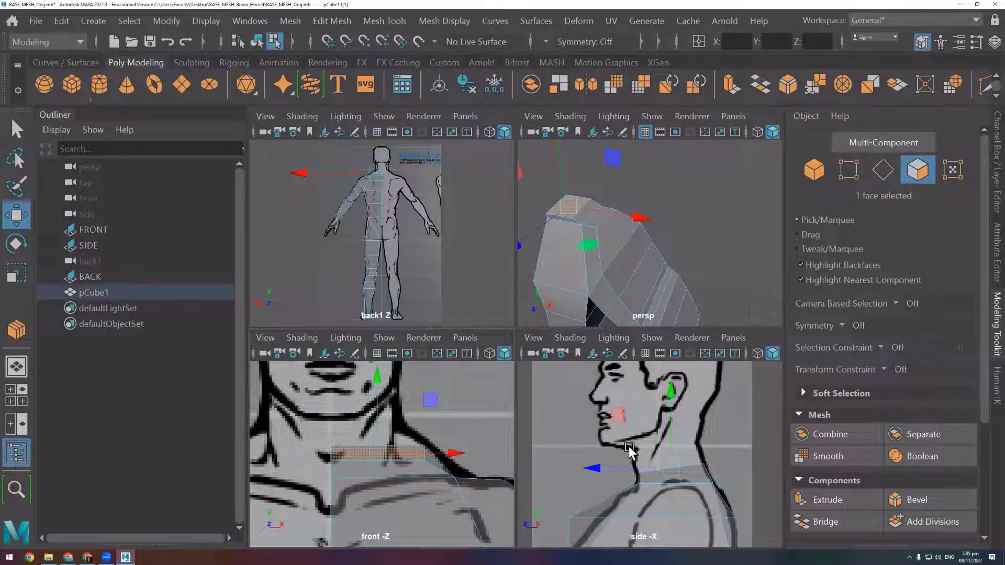
Extrude the neck top face upward, tuck two vertices inward, and lower the face slightly
key(ctrl+e)
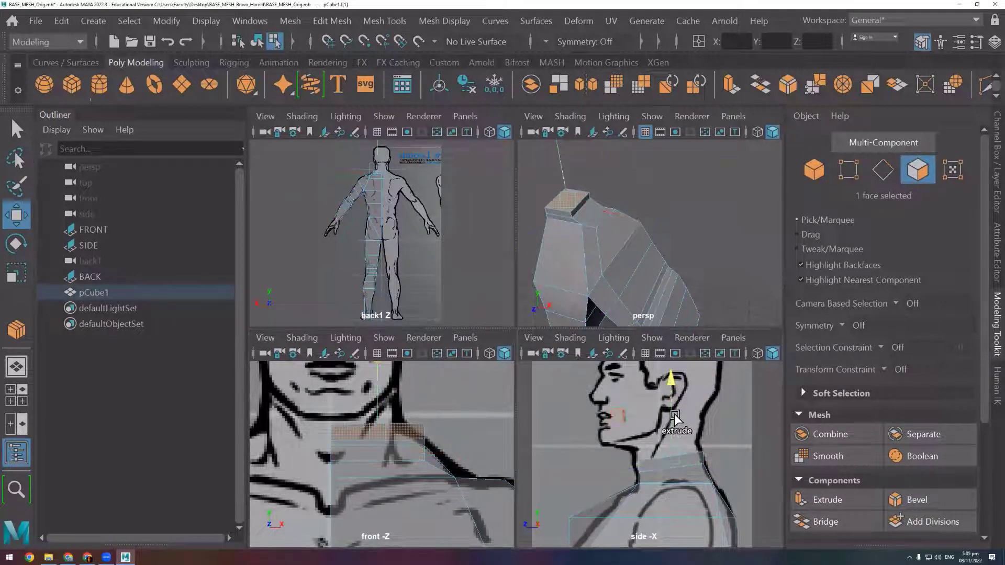
drag(672, 428, 677, 407)
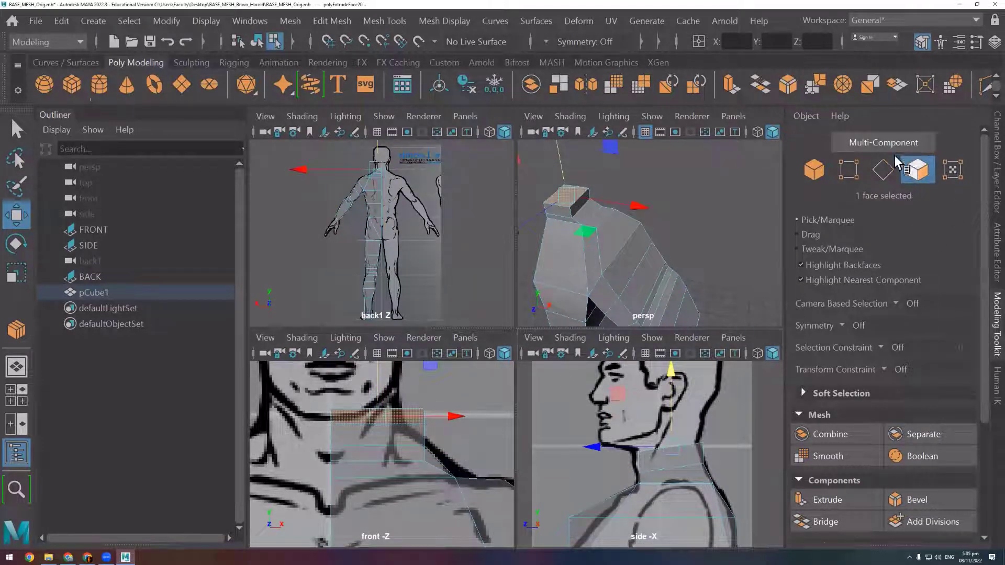
click(883, 169)
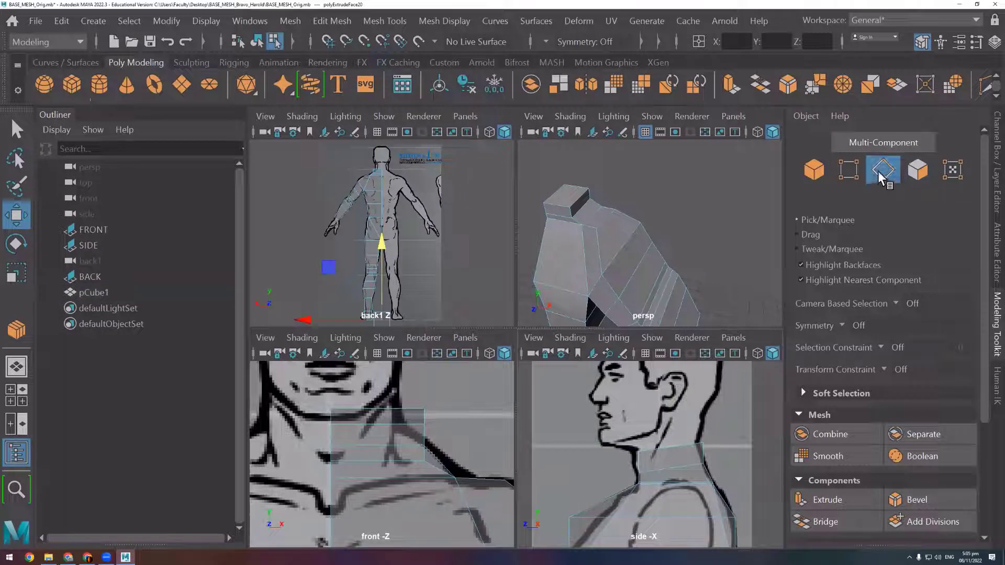
click(841, 170)
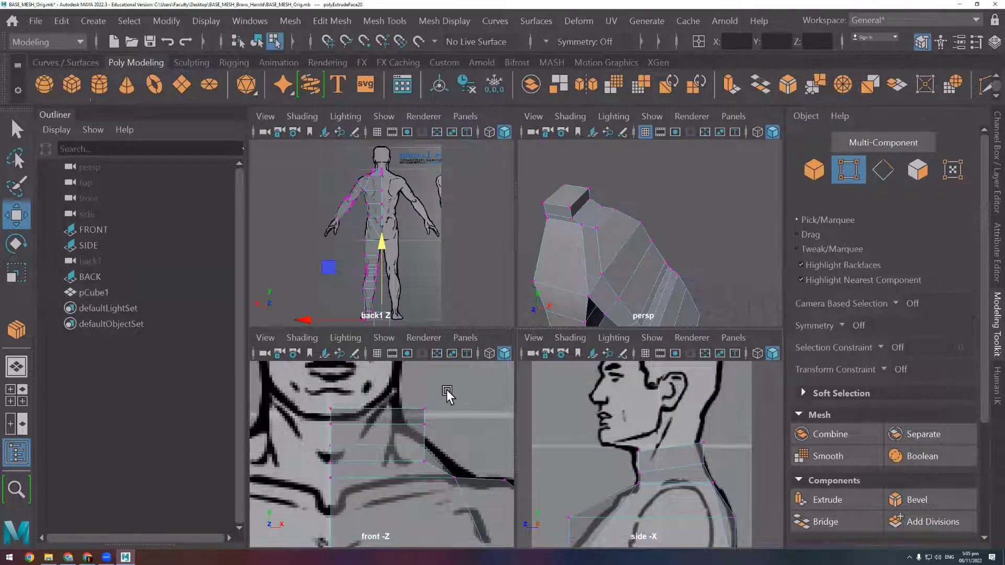
drag(449, 392, 415, 434)
drag(469, 416, 440, 416)
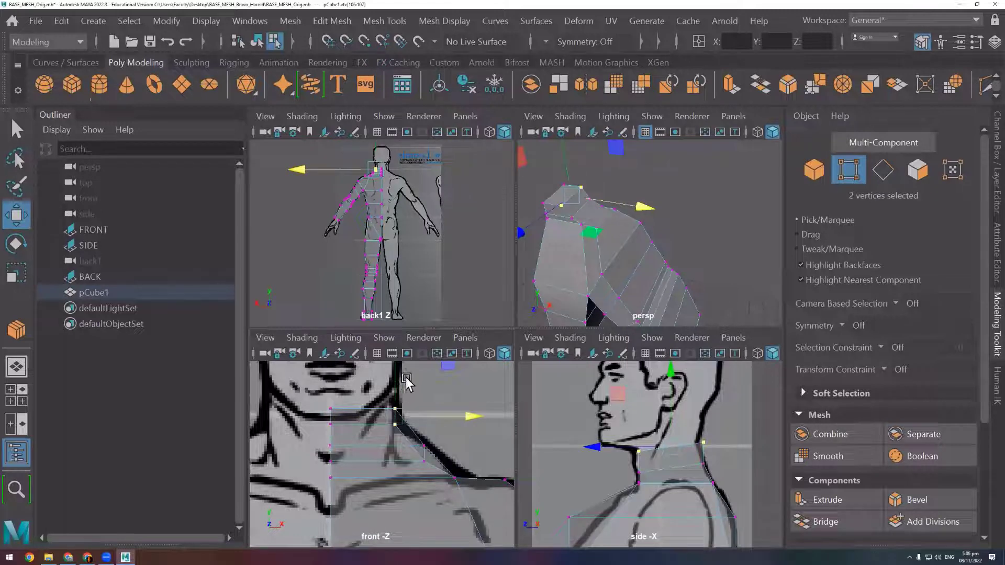
click(346, 417)
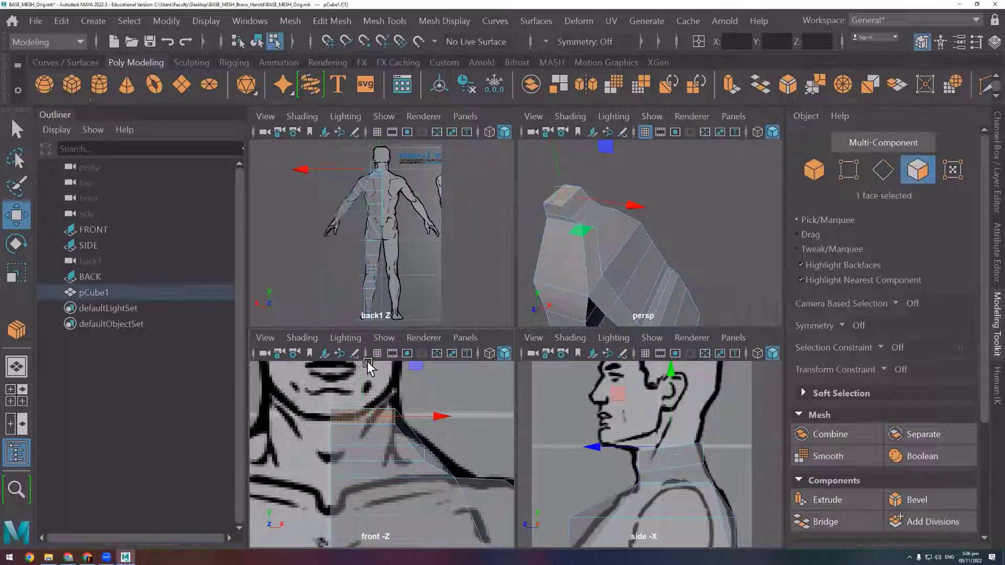
drag(363, 373, 360, 397)
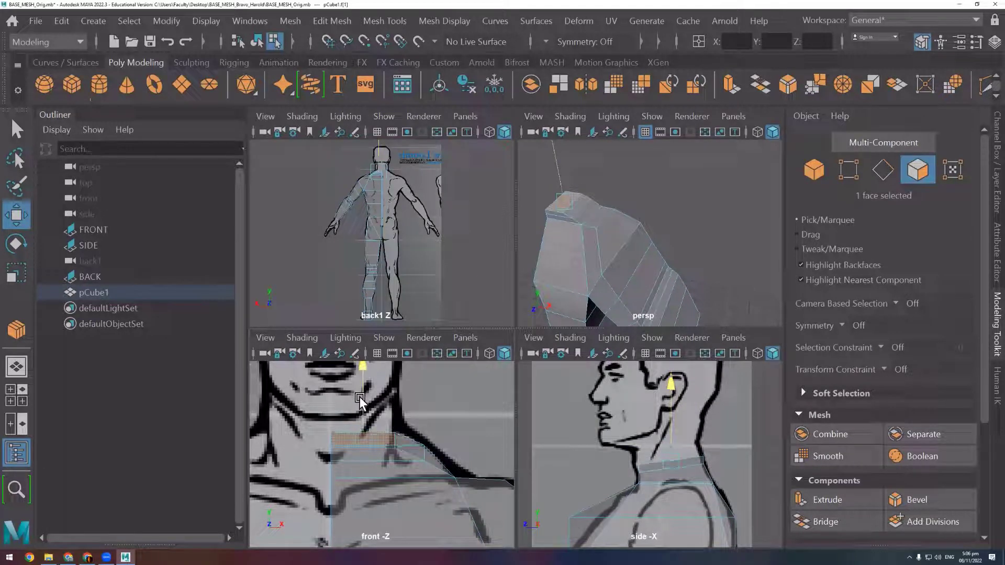
Shift the neck's top edge sideways, adjust its vertex pair, and reselect the top face
click(884, 170)
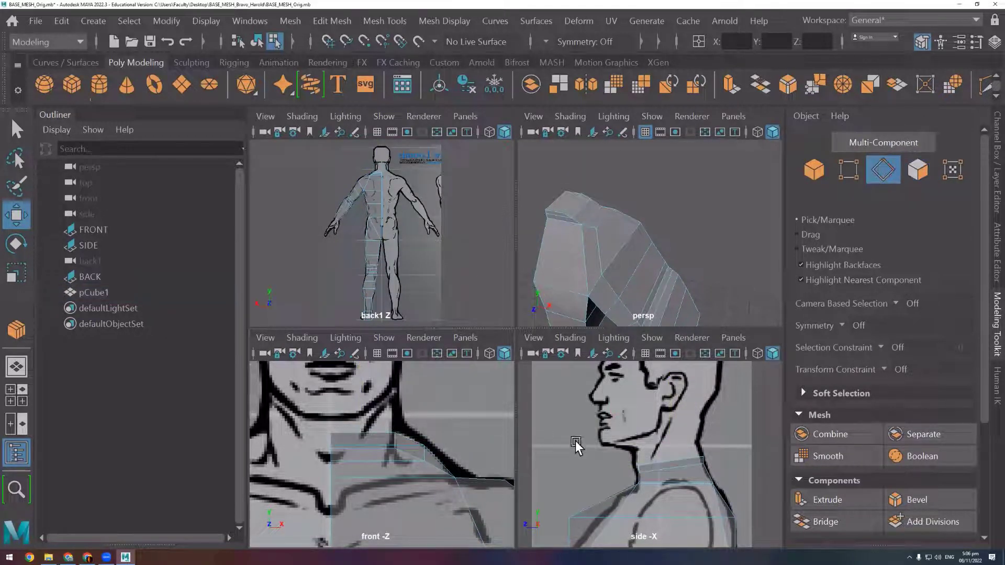
click(395, 439)
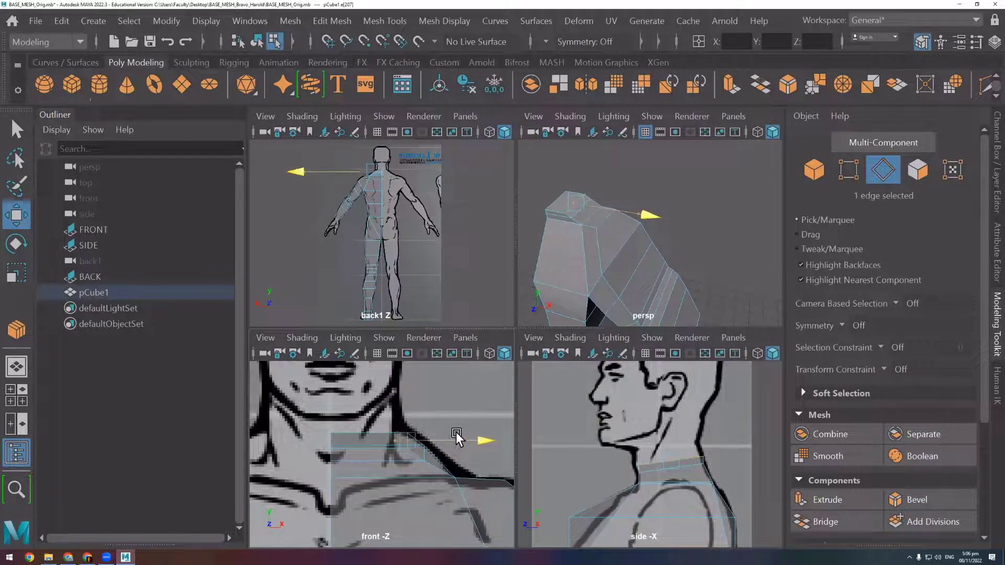
middle_drag(457, 432, 455, 428)
click(918, 170)
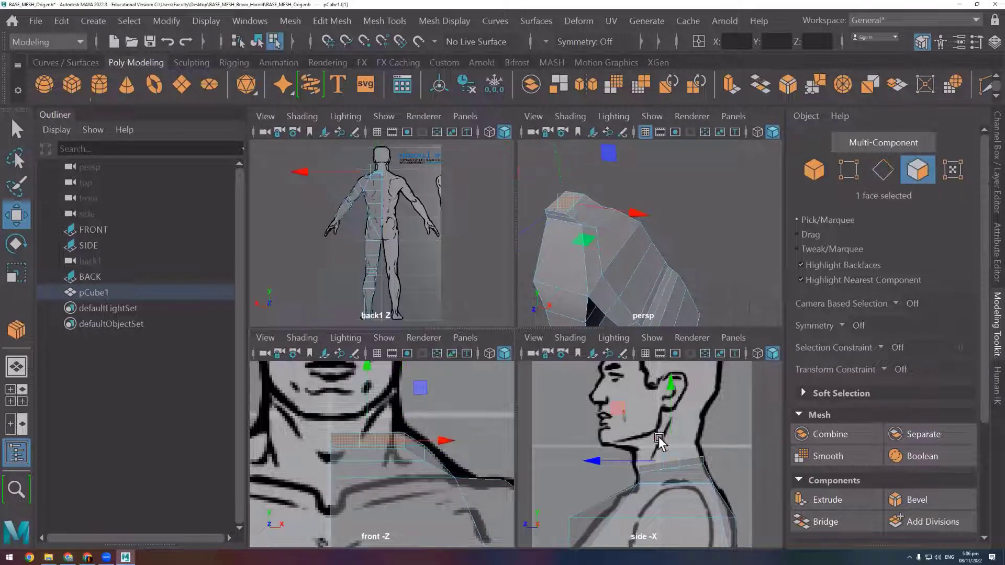
click(883, 170)
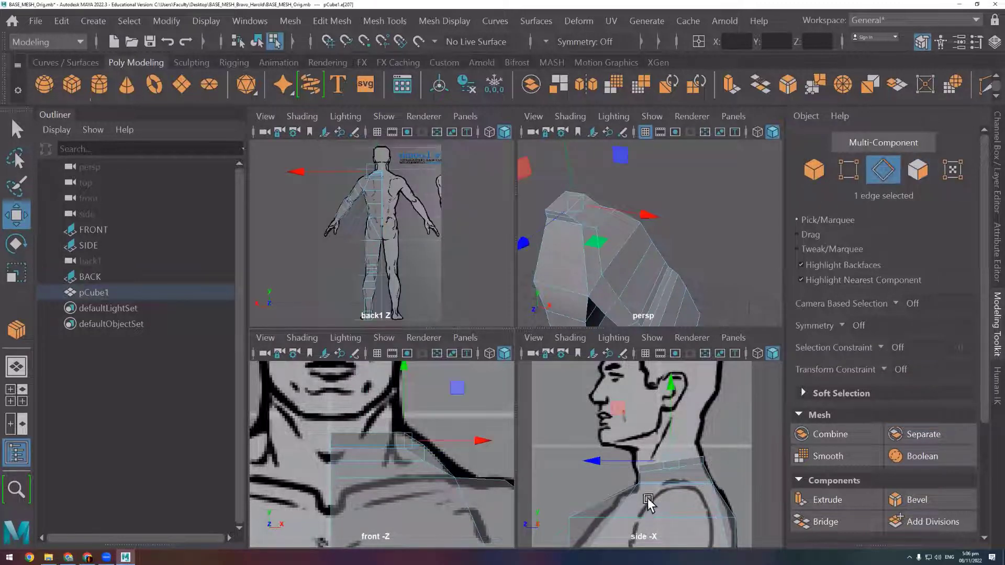
click(854, 176)
scroll(652, 476, up, 3)
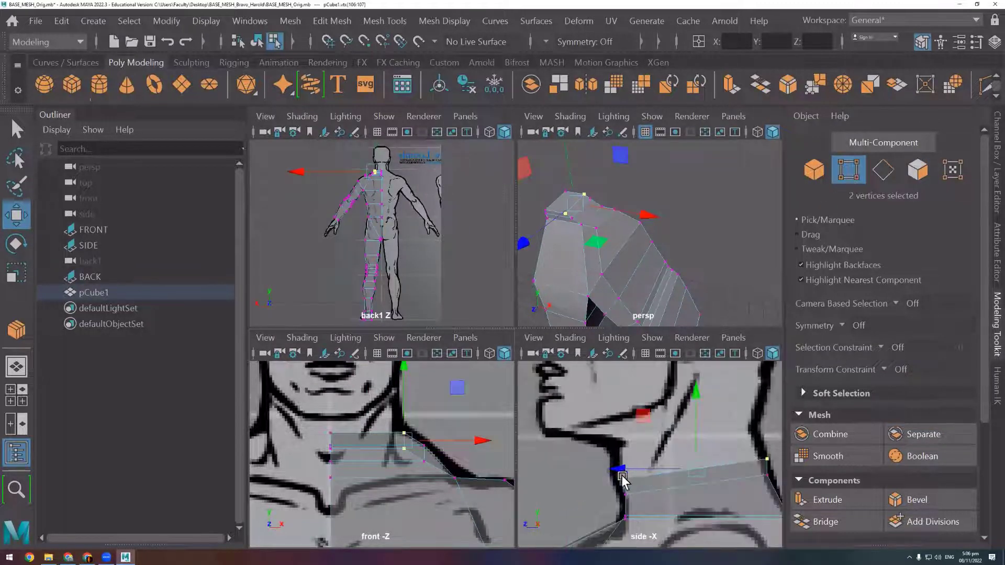
drag(635, 478, 583, 477)
click(925, 174)
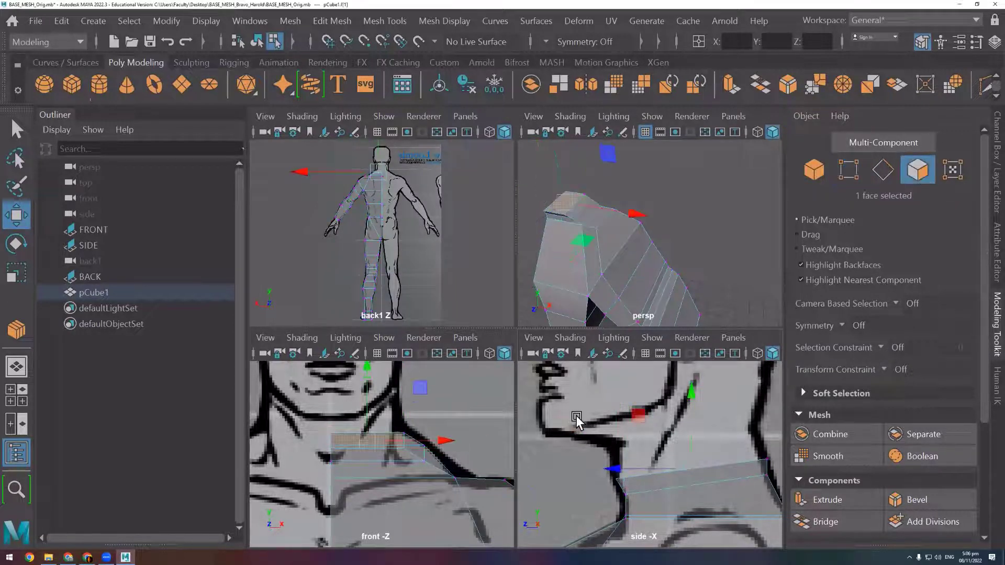
Extrude the neck's top face upward toward the jaw
key(ctrl+e)
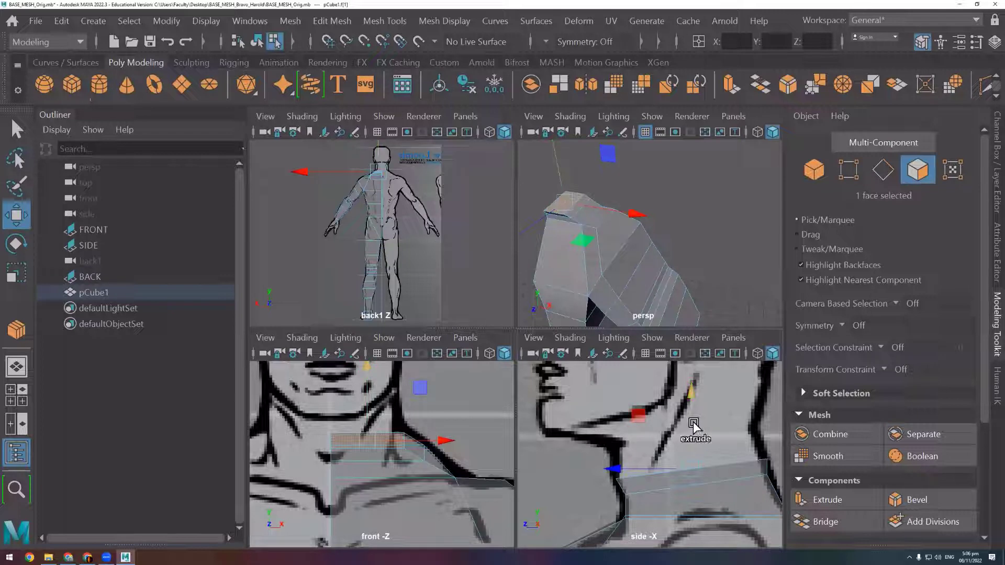
drag(694, 422, 691, 408)
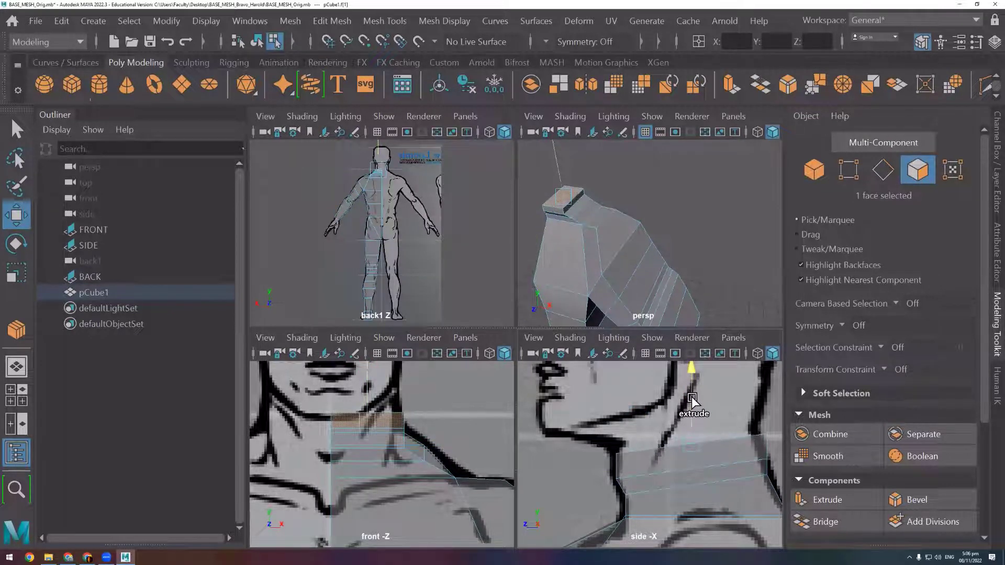
click(851, 173)
alt+middle_drag(722, 476, 679, 465)
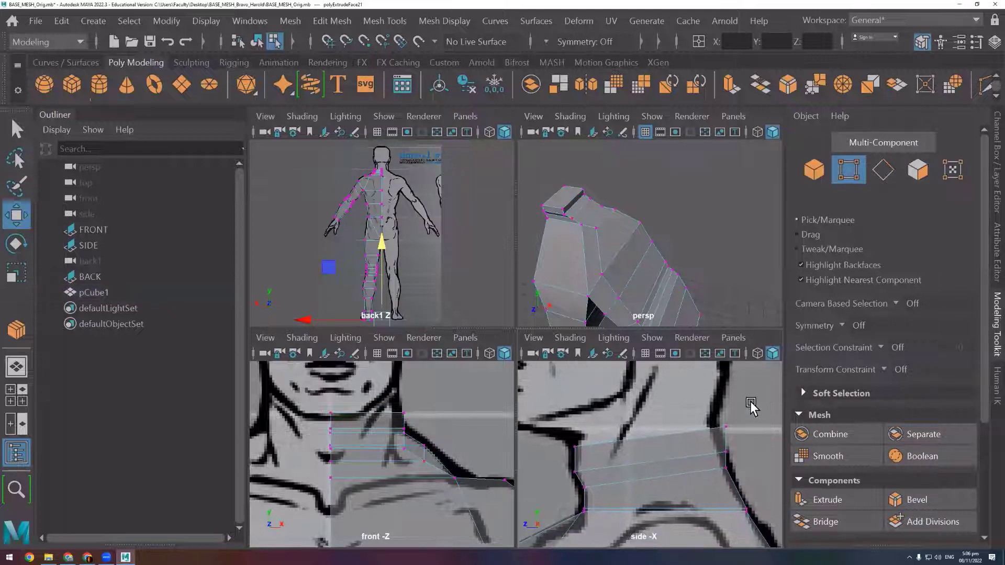
drag(751, 405, 716, 441)
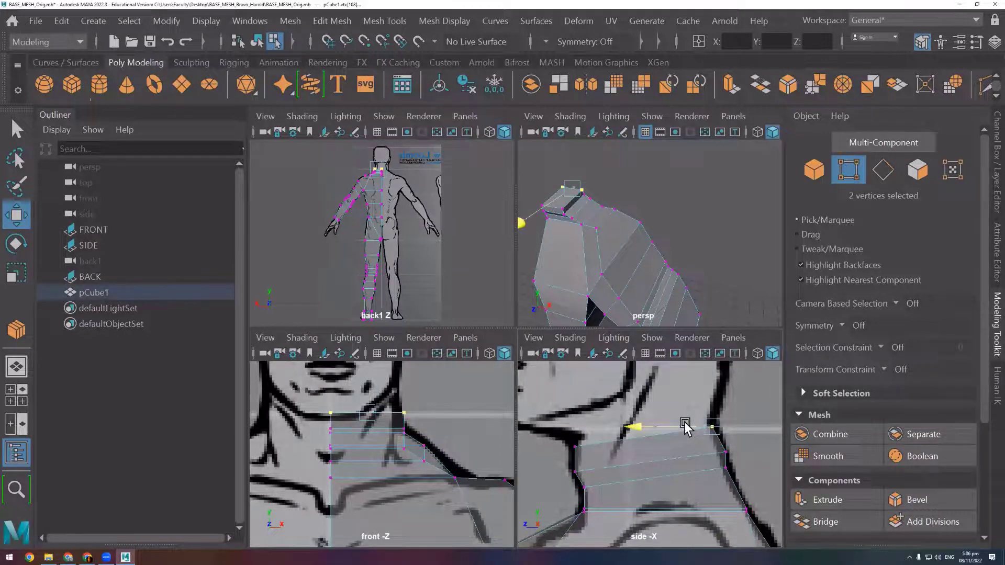
click(684, 426)
mouse_move(742, 441)
mouse_down()
mouse_move(717, 457)
mouse_move(675, 451)
mouse_up()
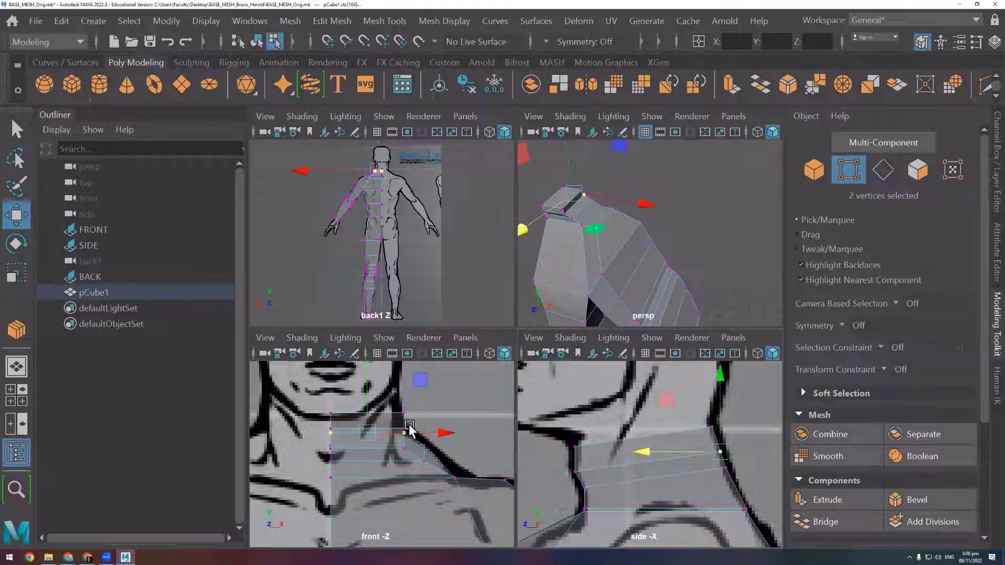
Nudge the selected neck vertices slightly left to match the front reference
drag(429, 397, 398, 420)
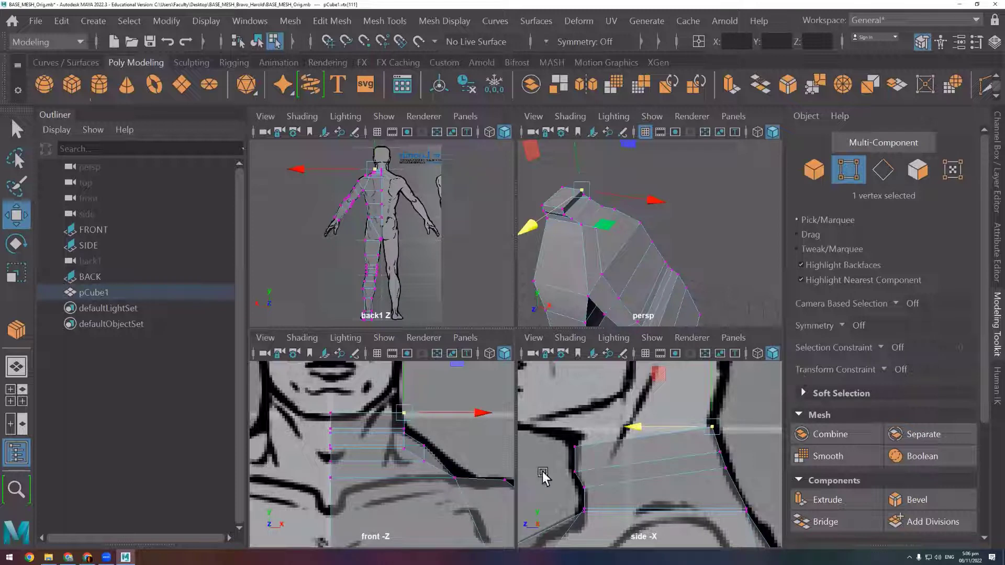
shift+drag(559, 441, 591, 460)
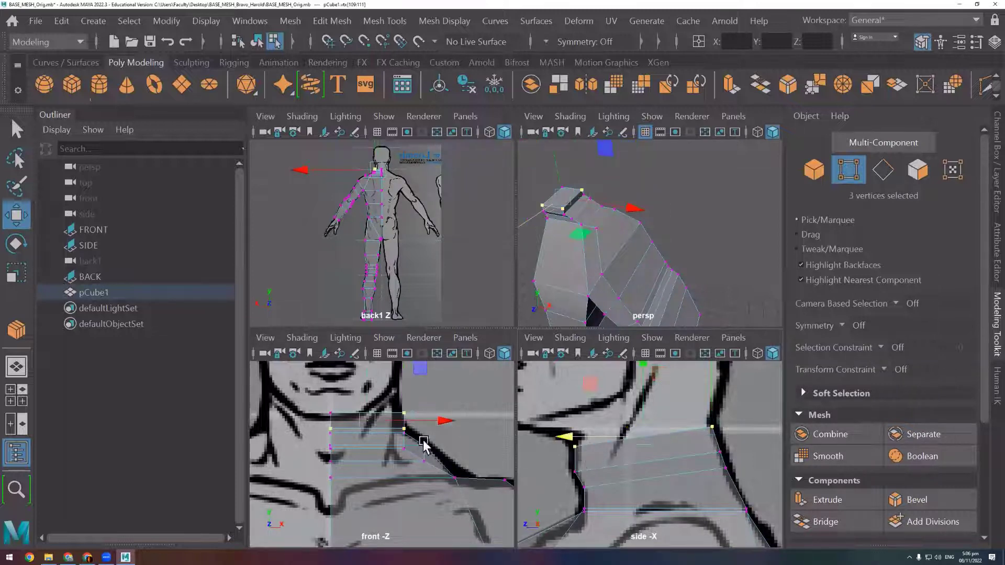
shift+drag(324, 414, 341, 466)
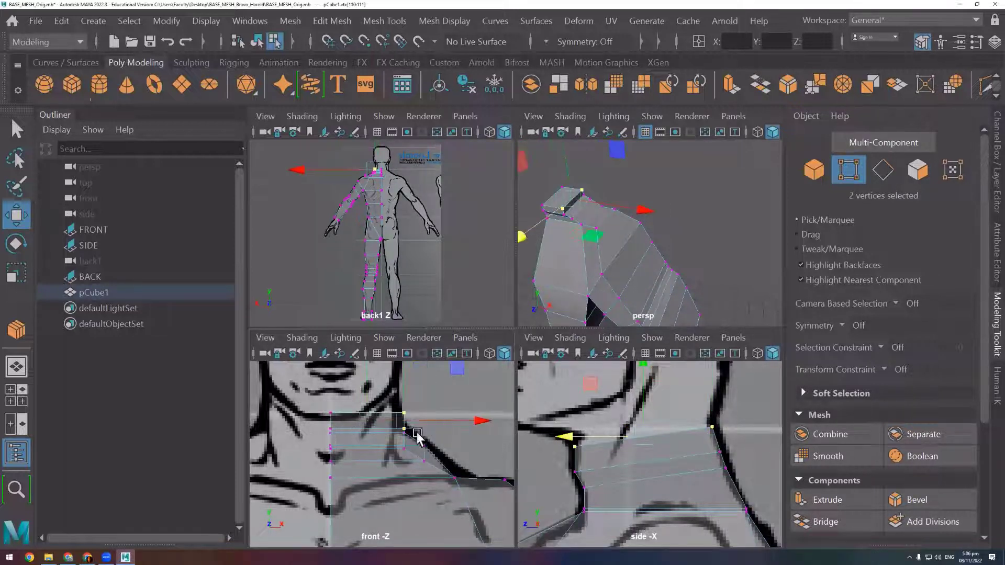
drag(437, 423, 434, 423)
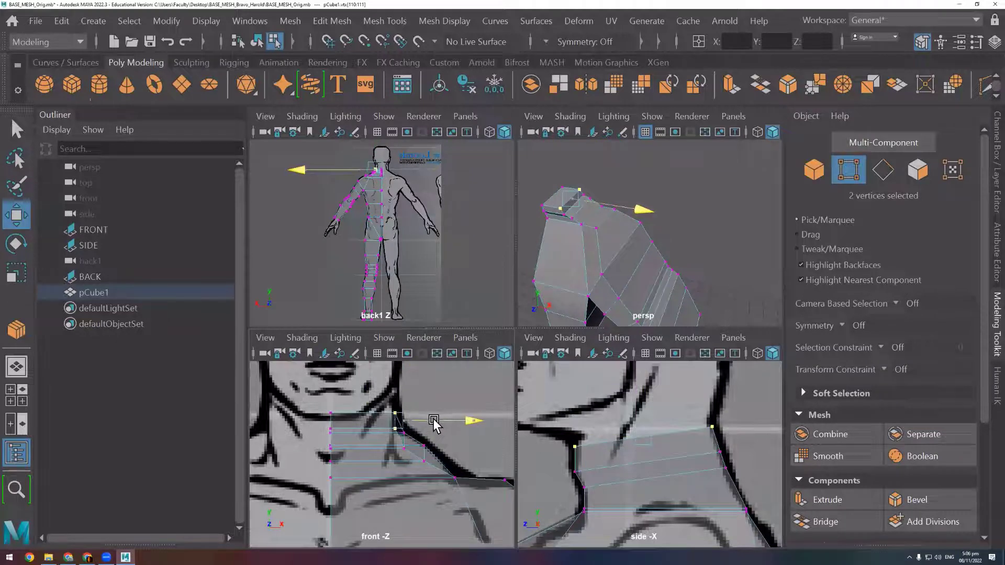
scroll(732, 419, down, 3)
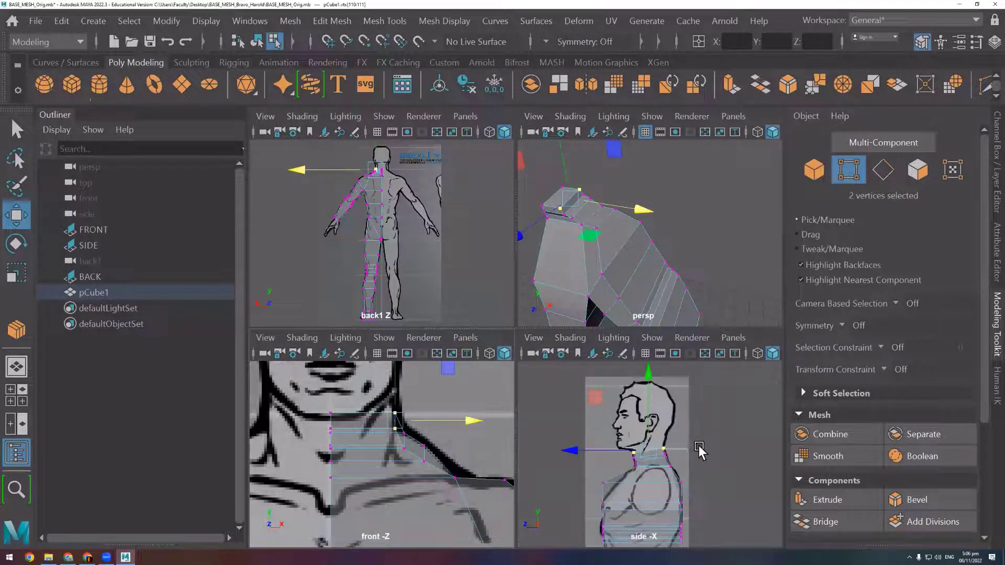
scroll(665, 414, up, 2)
scroll(649, 466, up, 2)
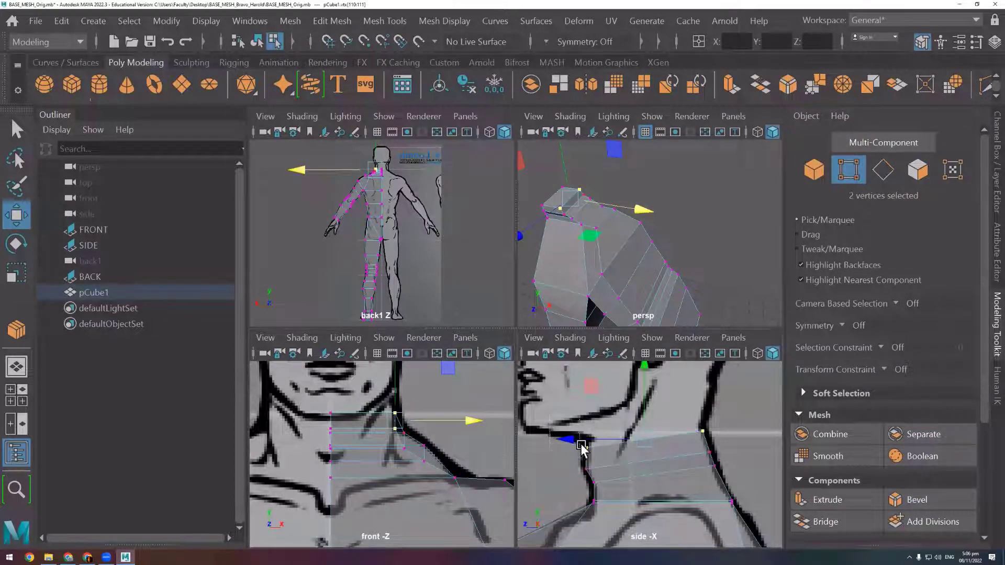
drag(578, 437, 622, 468)
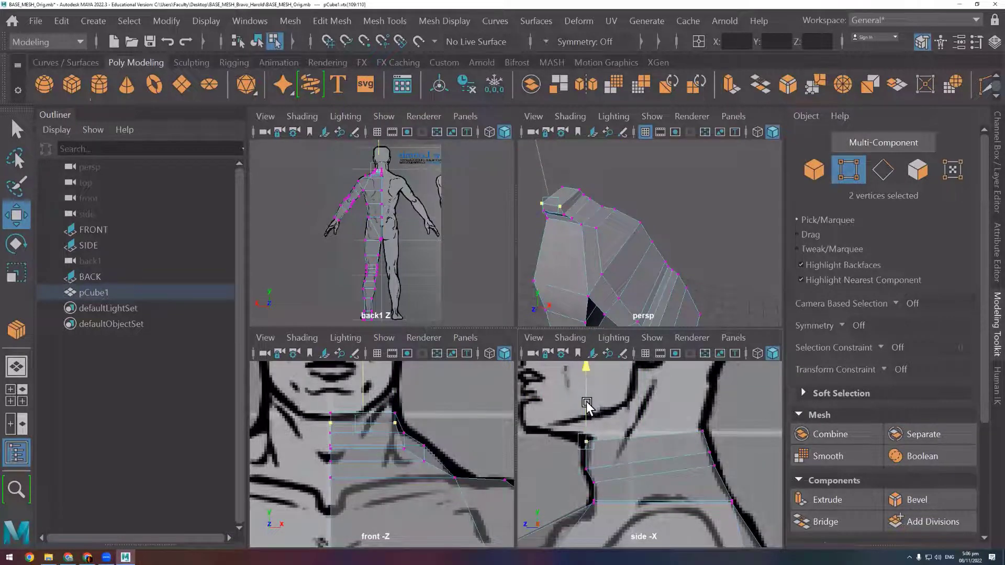
click(652, 425)
Fit the upper neck vertices under the jaw in the side reference
scroll(665, 473, down, 3)
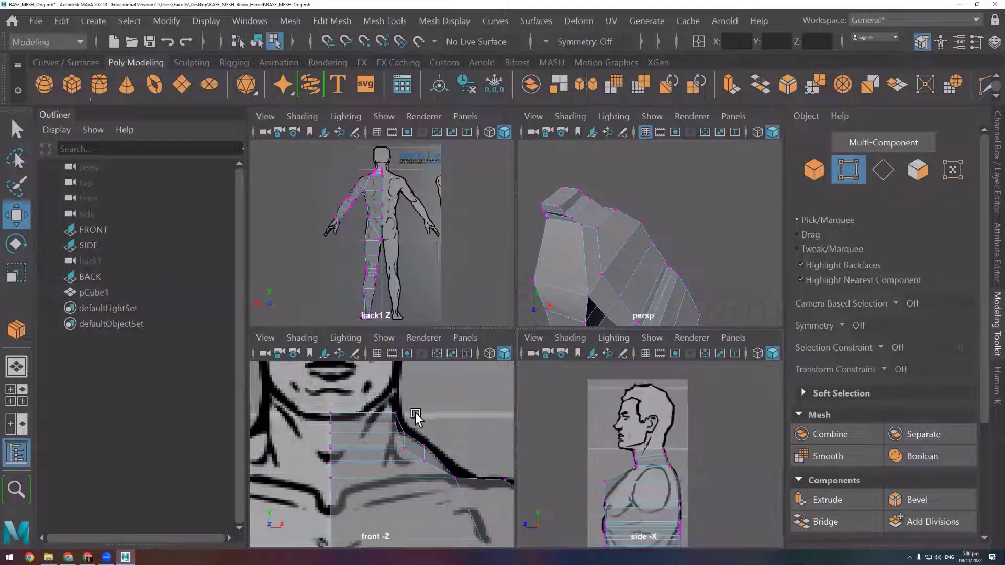
scroll(405, 411, up, 1)
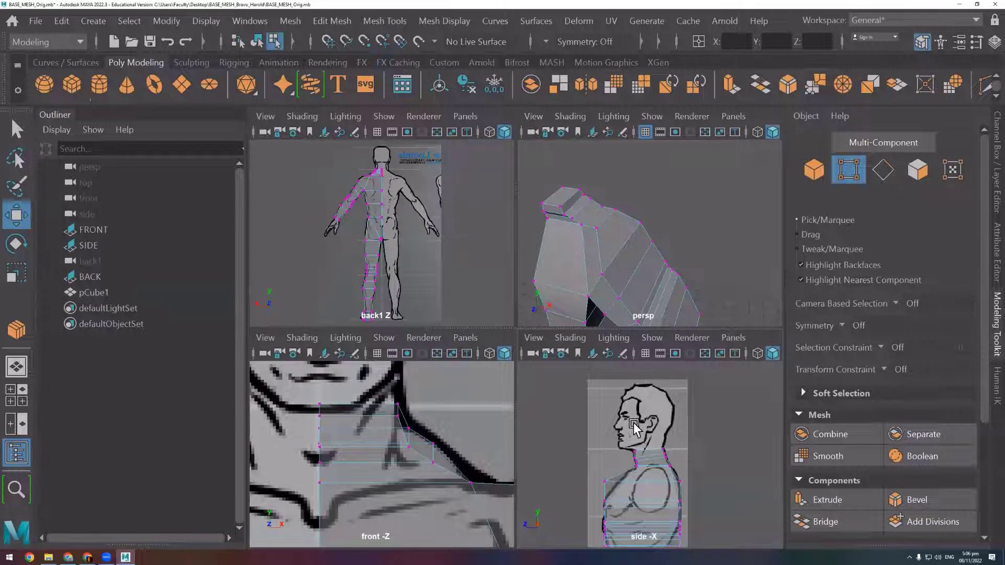
scroll(633, 426, up, 2)
scroll(689, 427, up, 2)
drag(677, 449, 693, 385)
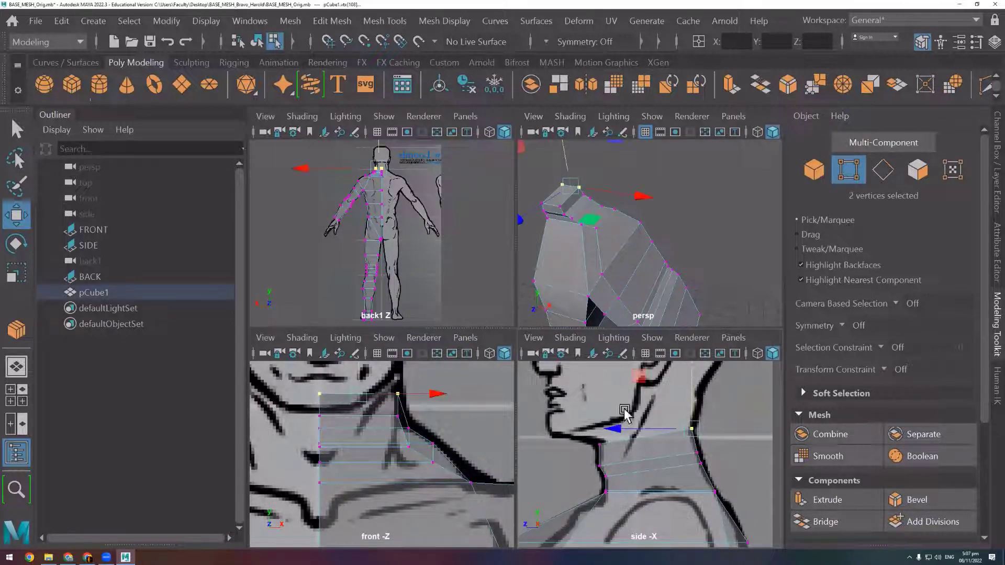
click(579, 461)
scroll(618, 448, down, 4)
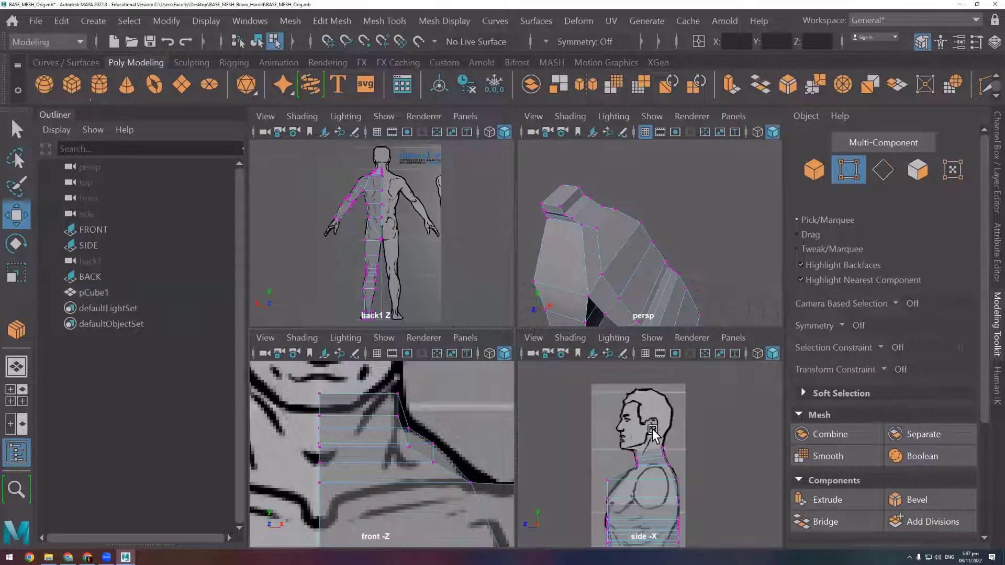
scroll(629, 443, up, 2)
scroll(636, 445, up, 2)
scroll(639, 447, up, 1)
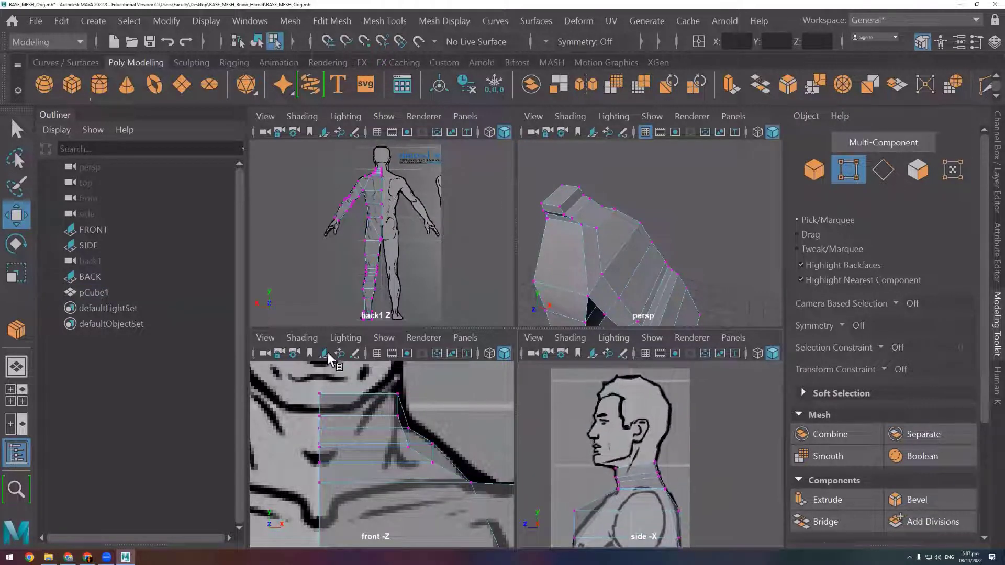
scroll(404, 420, down, 5)
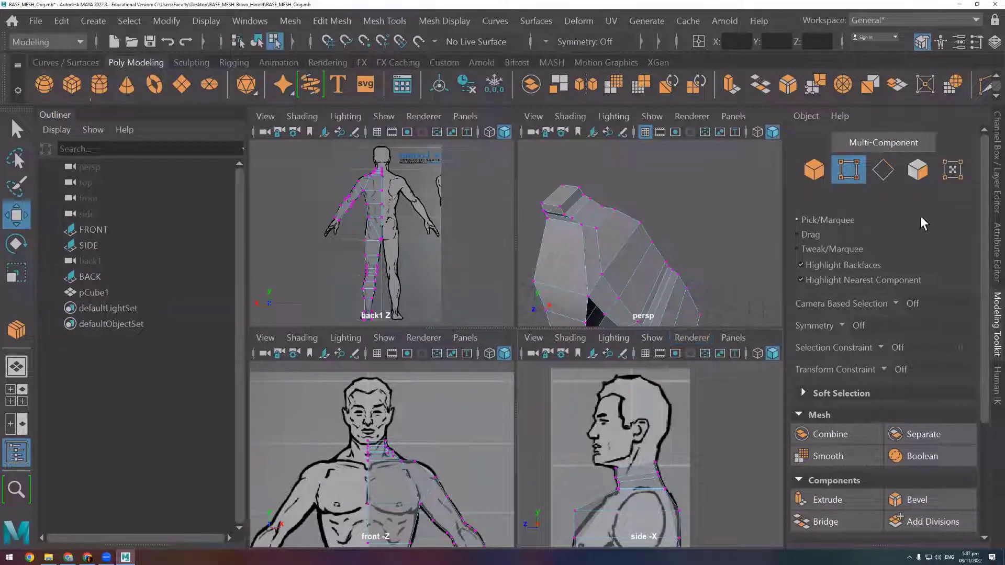
Extrude the neck's small top face upward into the head region
click(918, 170)
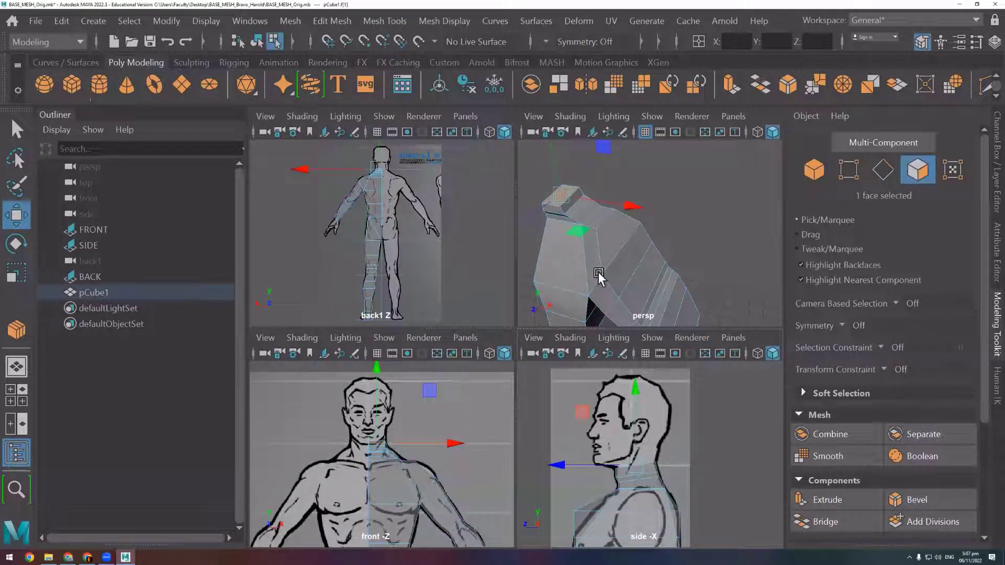
click(566, 190)
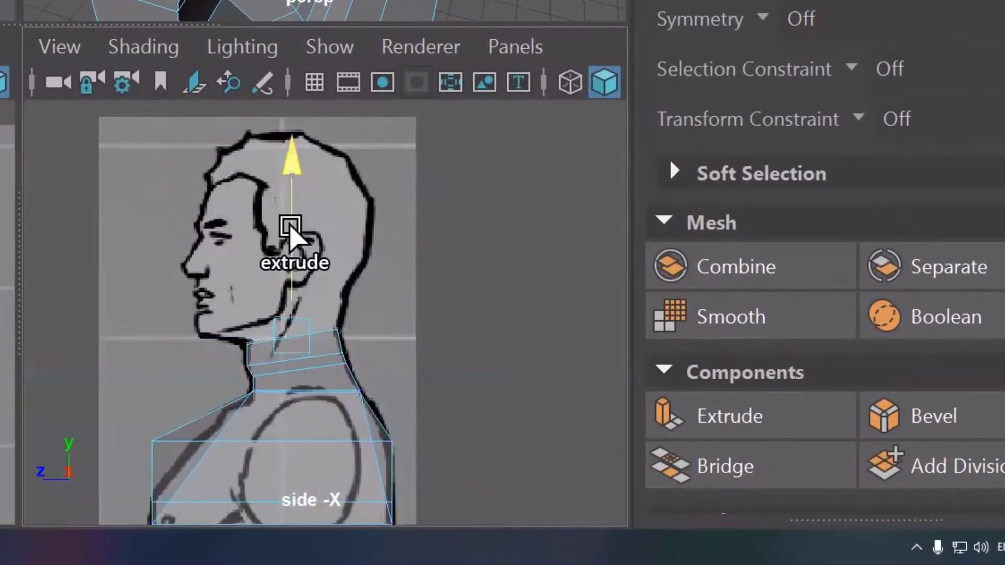
drag(381, 301, 392, 212)
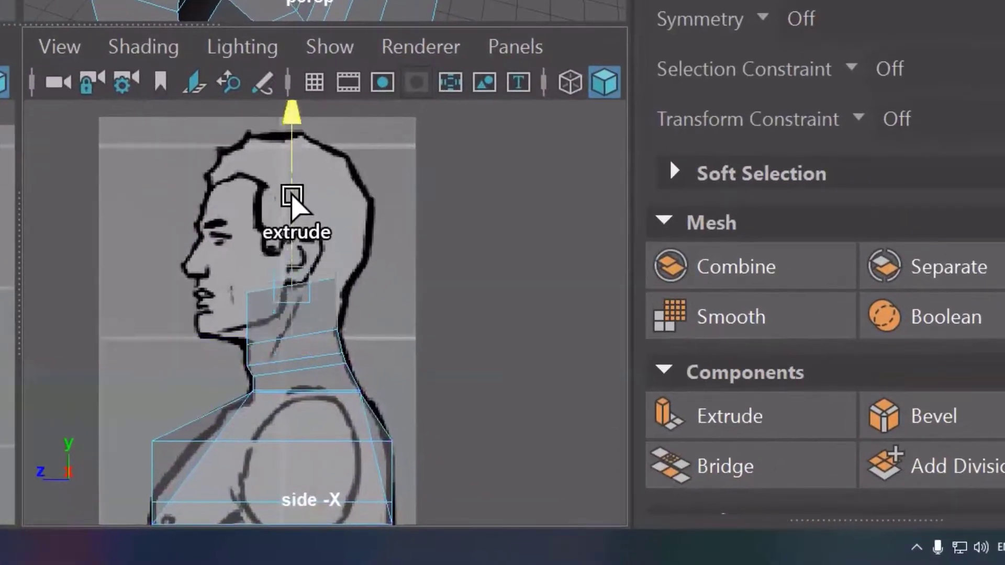
drag(307, 155, 311, 153)
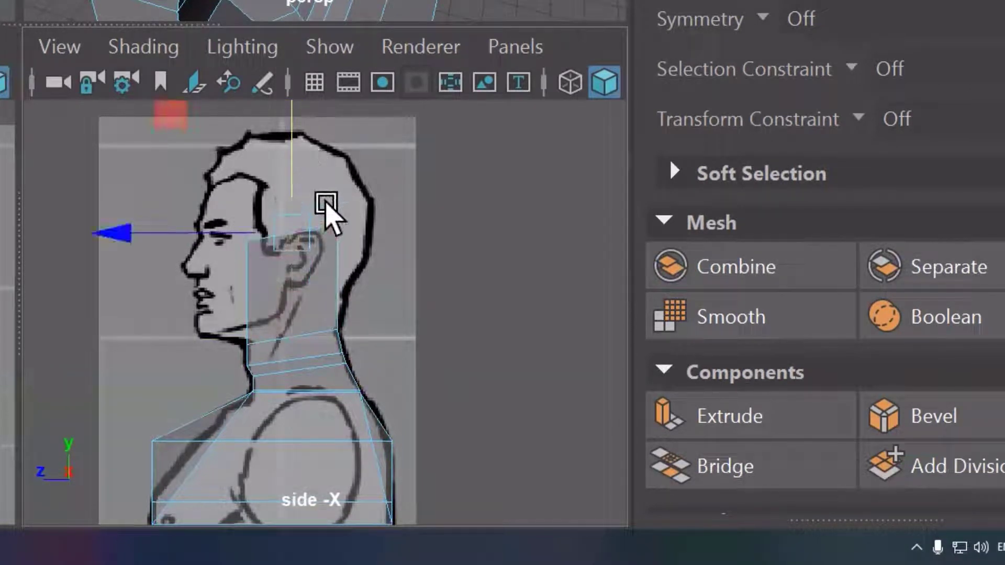
Scale and level the head face, then extend it up to the skull's crown
key(r)
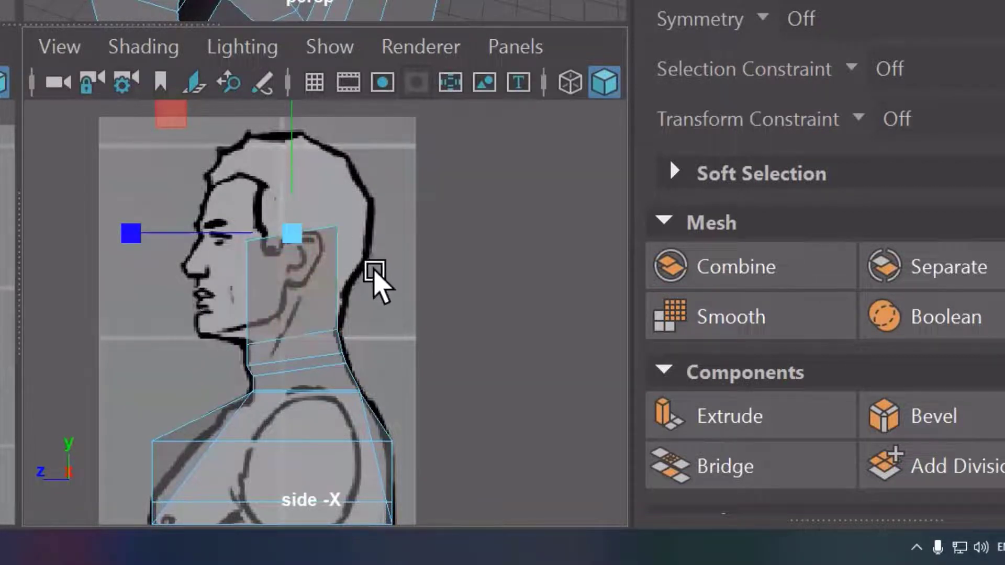
key(space)
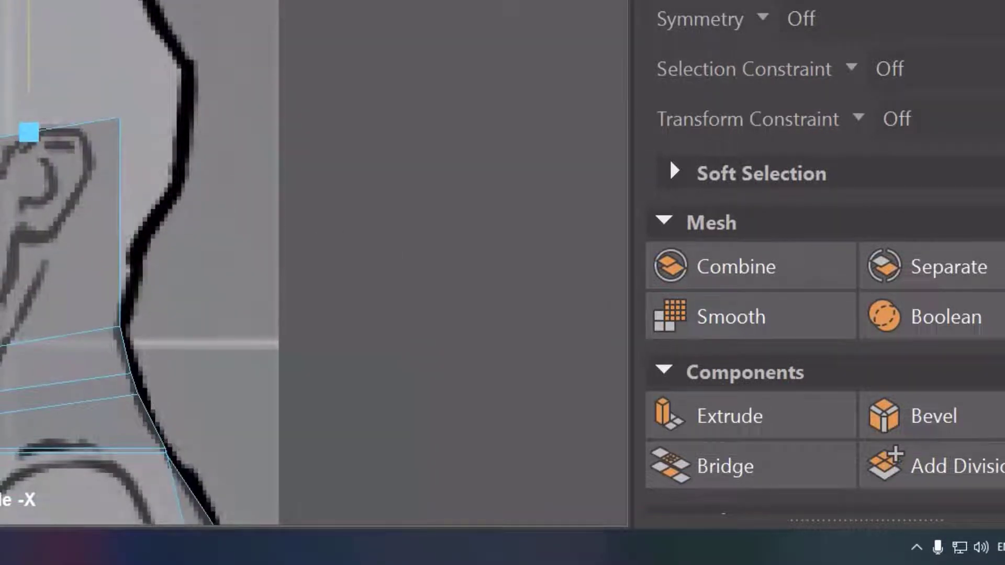
middle_drag(10, 209, 9, 386)
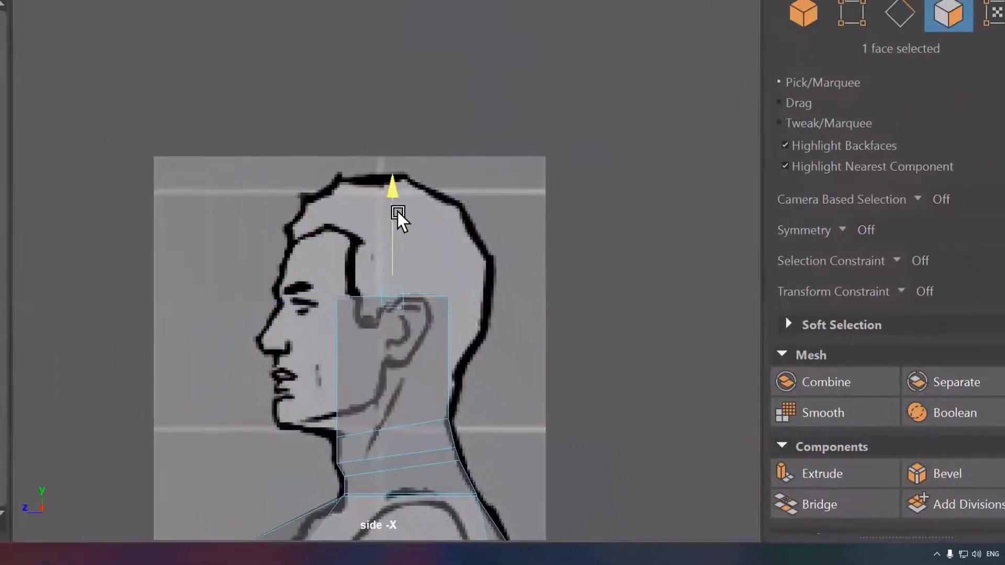
drag(399, 217, 399, 218)
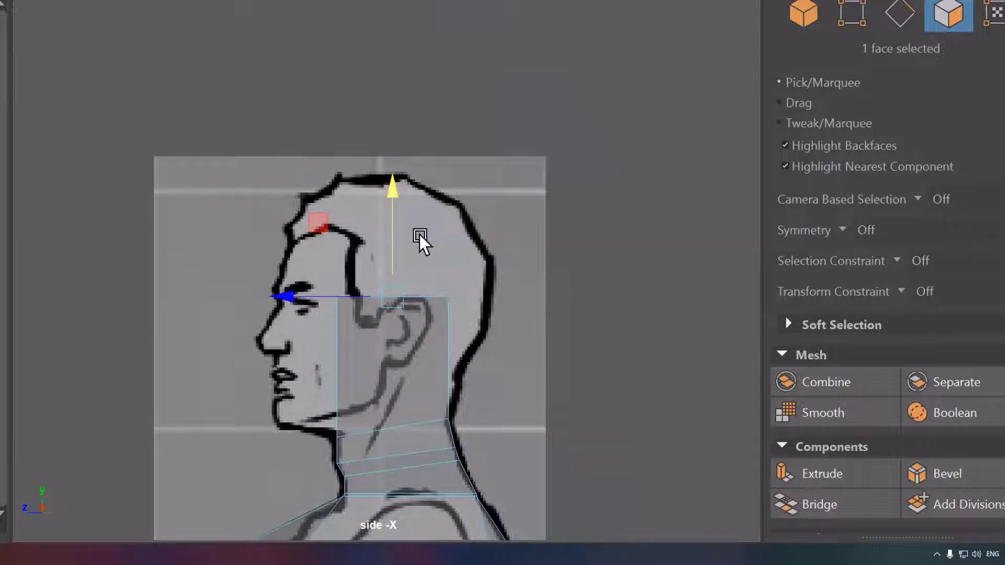
shift+drag(393, 242, 399, 121)
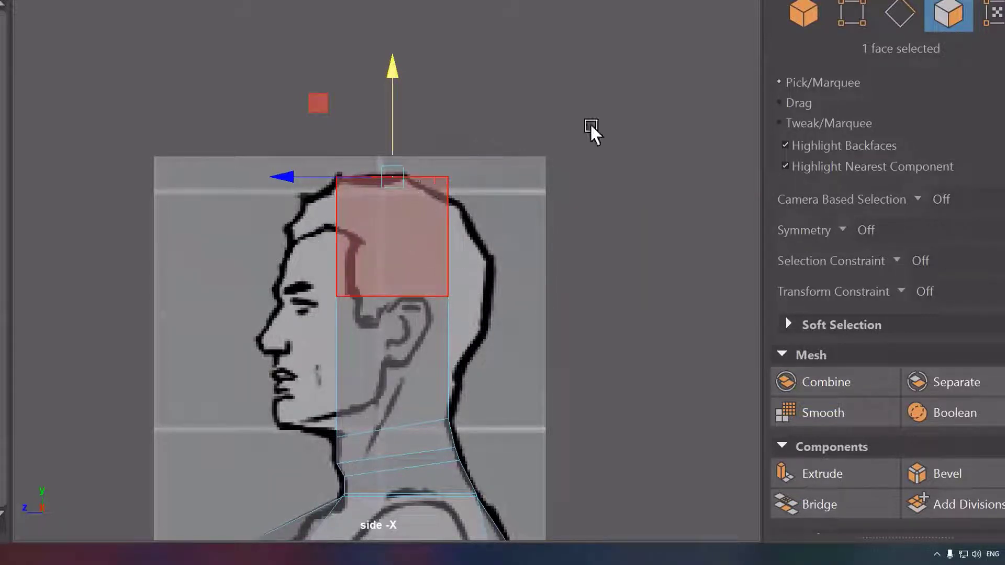
Move the rear head vertices back along Z to the skull outline, then view all four panels
click(852, 13)
drag(473, 246, 435, 327)
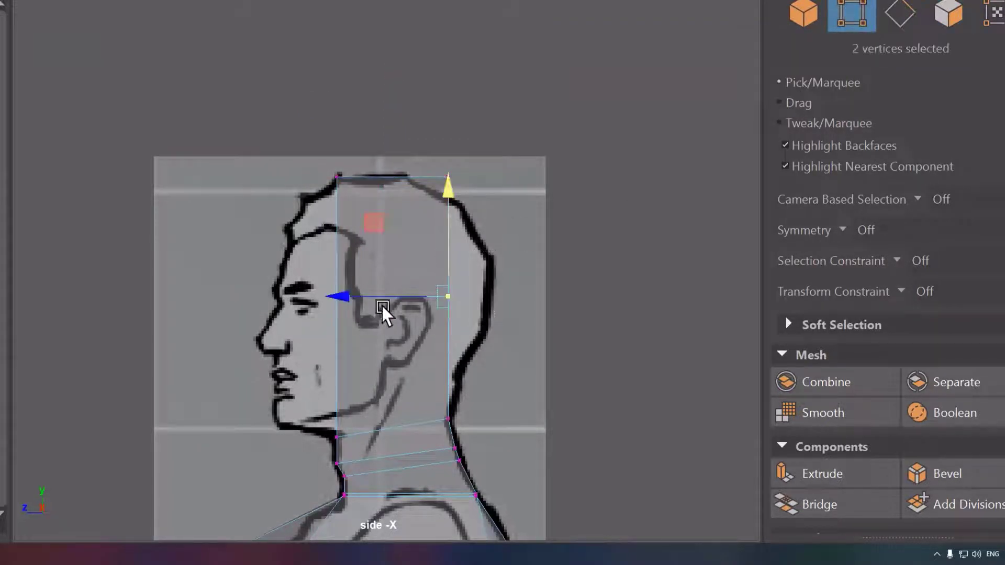
drag(348, 297, 390, 290)
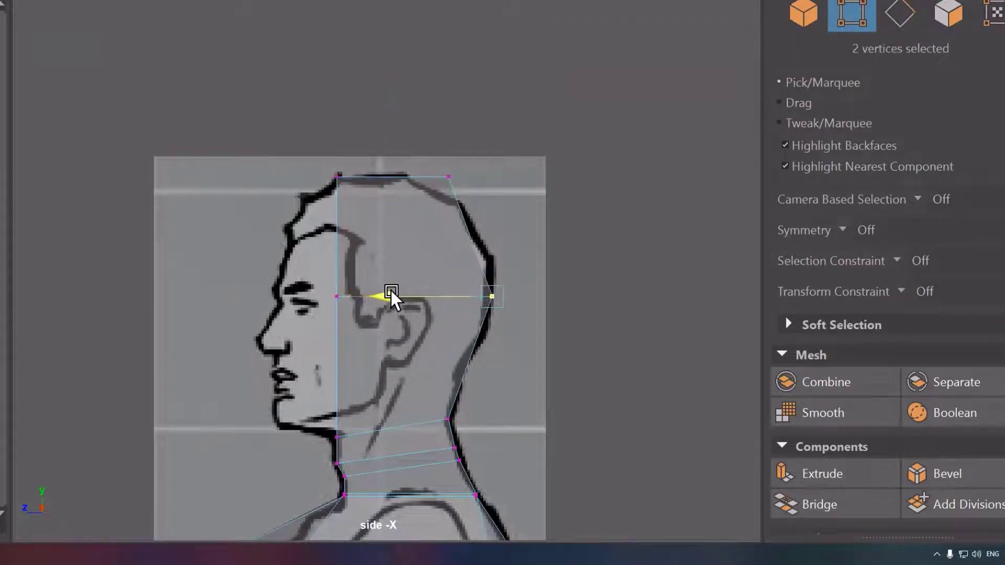
click(590, 367)
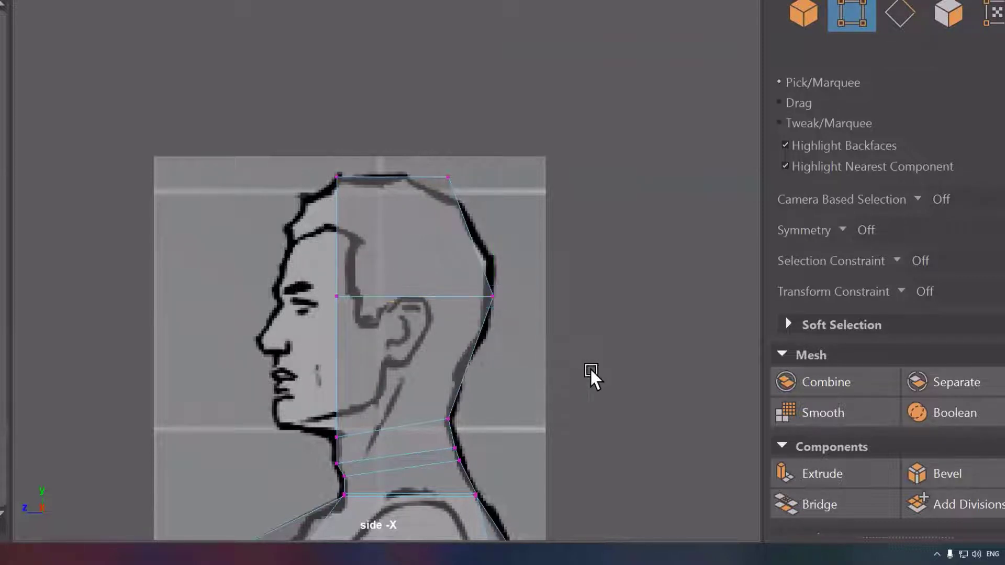
click(952, 17)
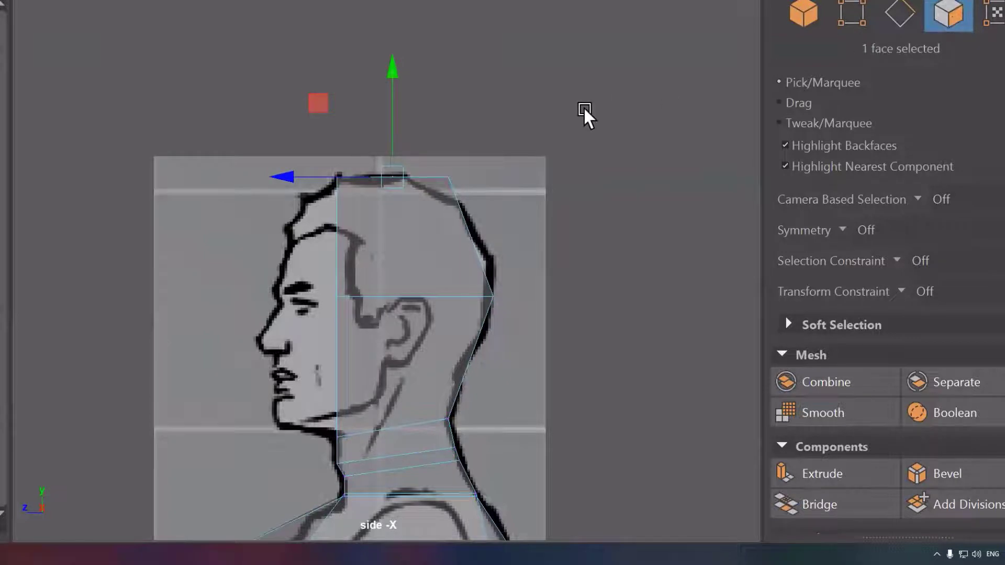
key(space)
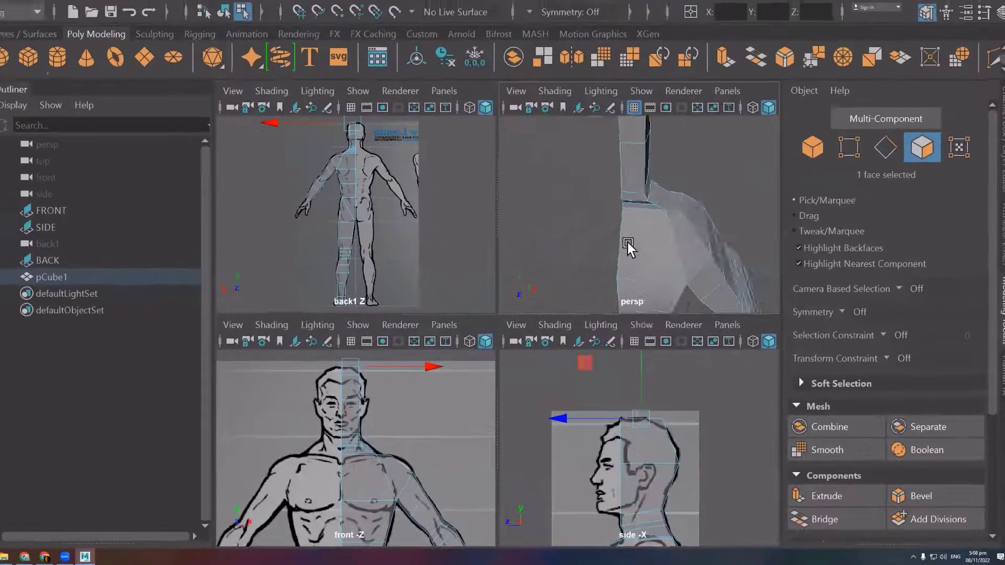
mouse_move(628, 242)
alt+mouse_down()
mouse_move(590, 247)
mouse_move(647, 295)
alt+mouse_up()
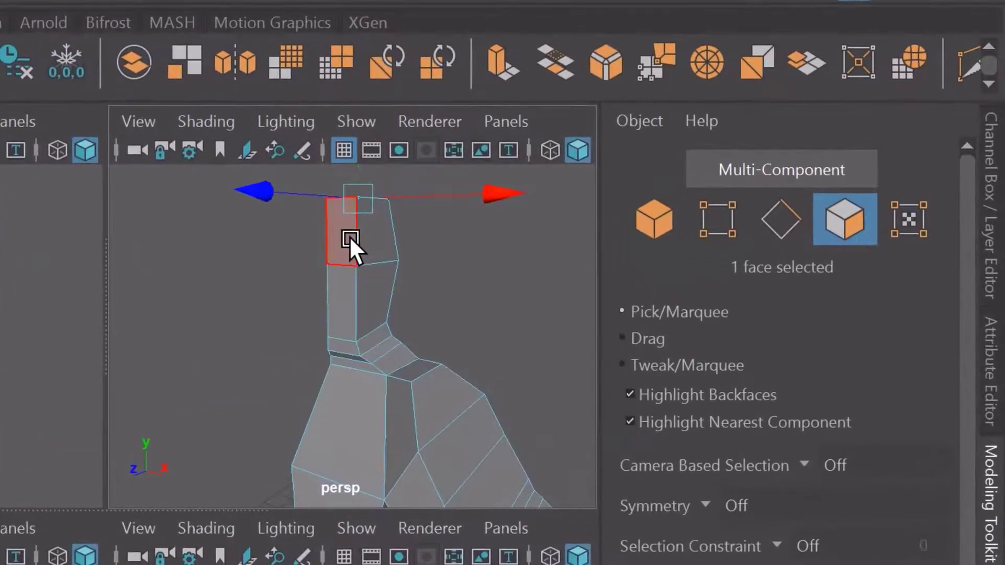
Select two front head faces and try stretching them forward, then undo it
click(648, 179)
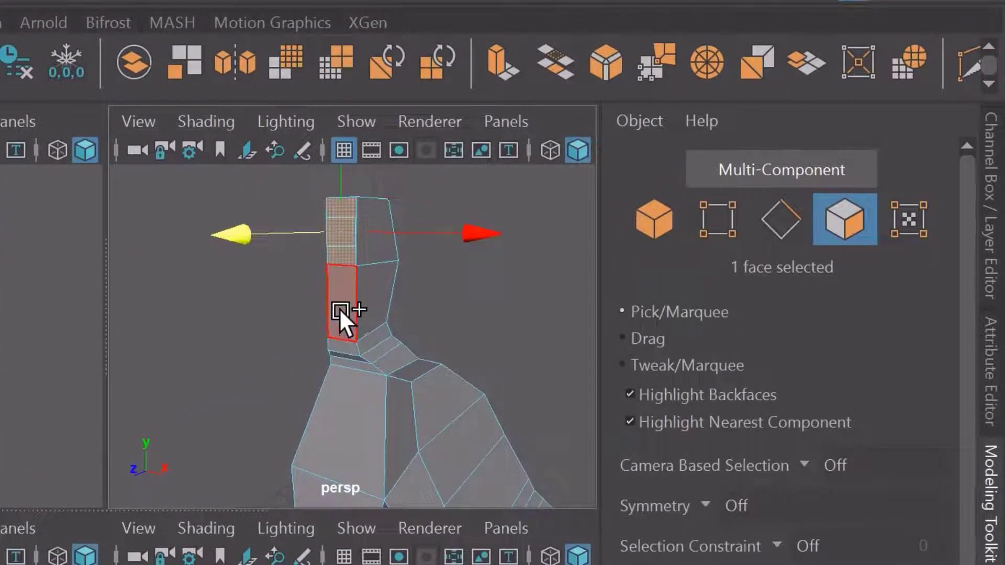
shift+click(339, 308)
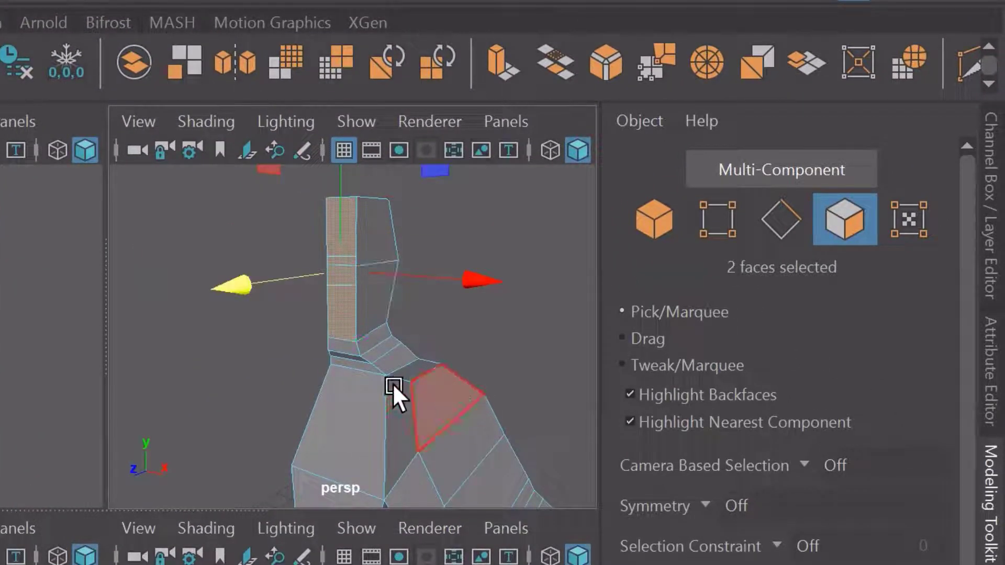
mouse_move(394, 390)
alt+mouse_down()
mouse_move(359, 385)
mouse_move(382, 381)
mouse_move(381, 399)
alt+mouse_up()
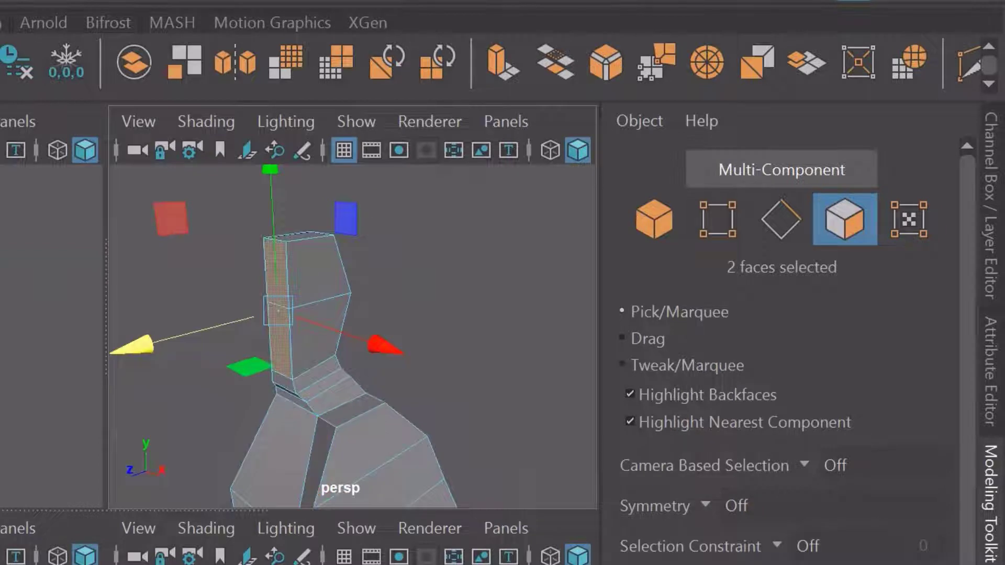
drag(209, 327, 178, 335)
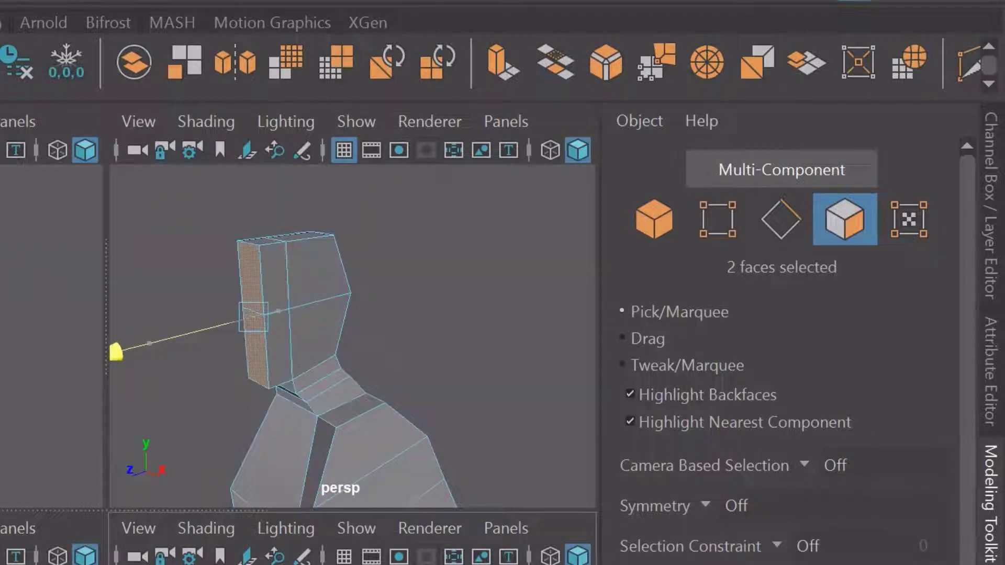
drag(112, 355, 110, 352)
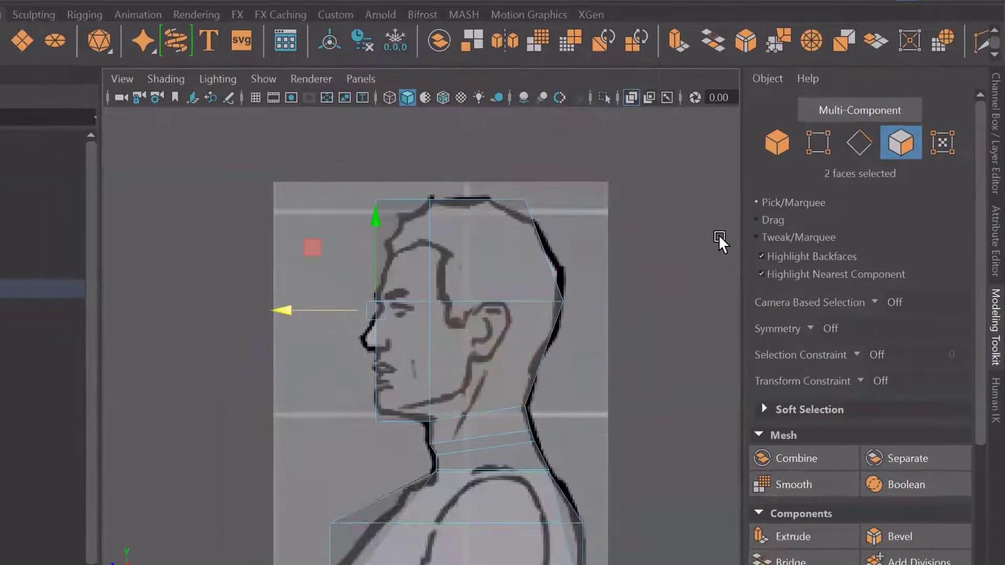
key(ctrl+z)
key(ctrl+z)
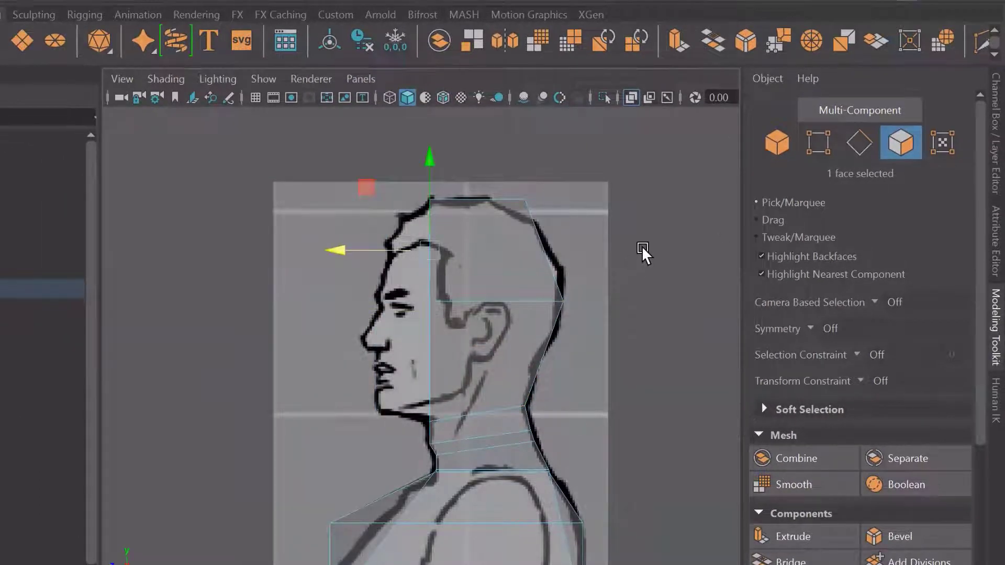
Add a third front face and extrude all three forward to the nose line
key(space)
shift+click(534, 219)
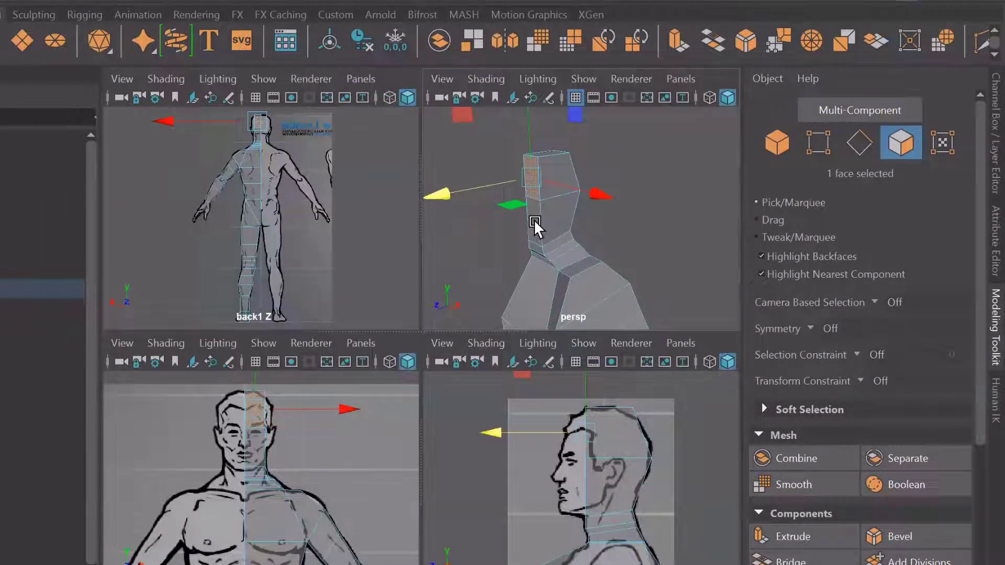
key(space)
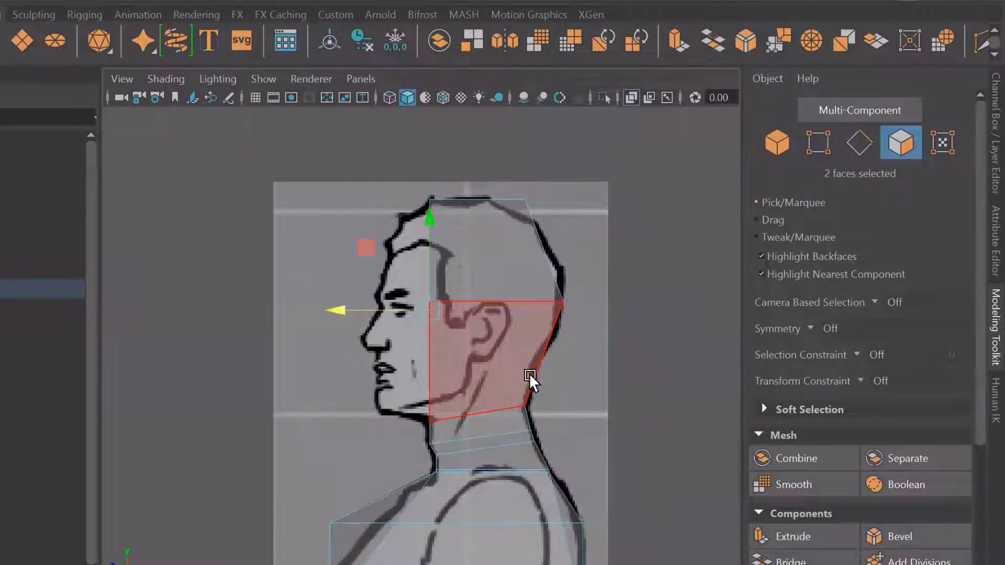
key(ctrl+e)
drag(344, 311, 290, 315)
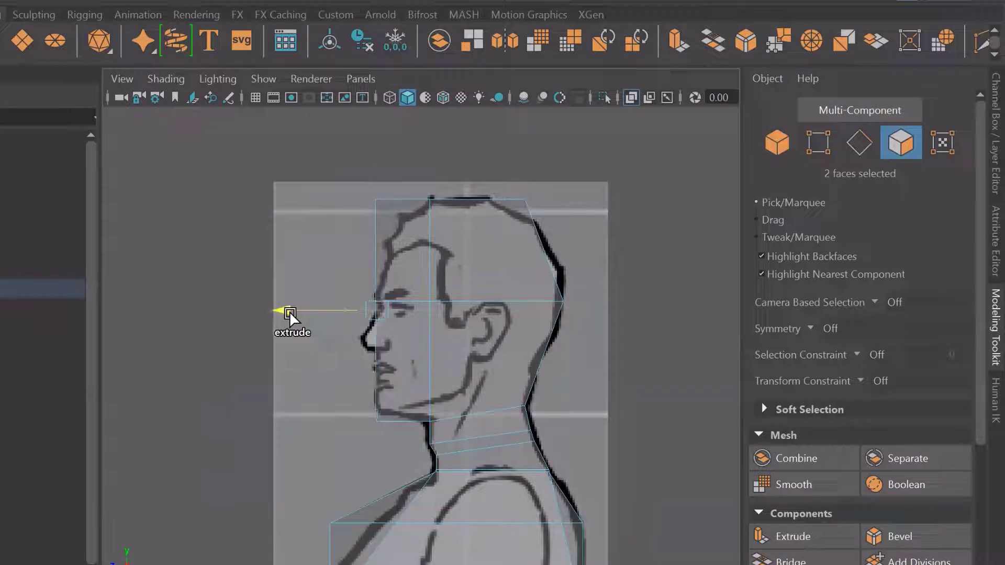
click(825, 148)
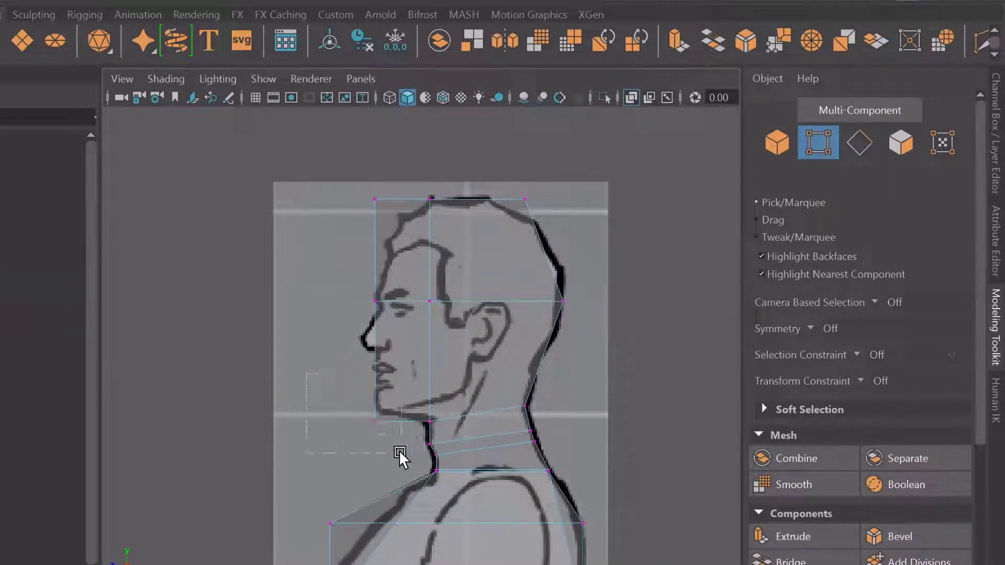
Raise the chin vertices to the jaw line and shift the head's middle column back toward the ear
drag(399, 451, 397, 450)
drag(375, 373, 381, 355)
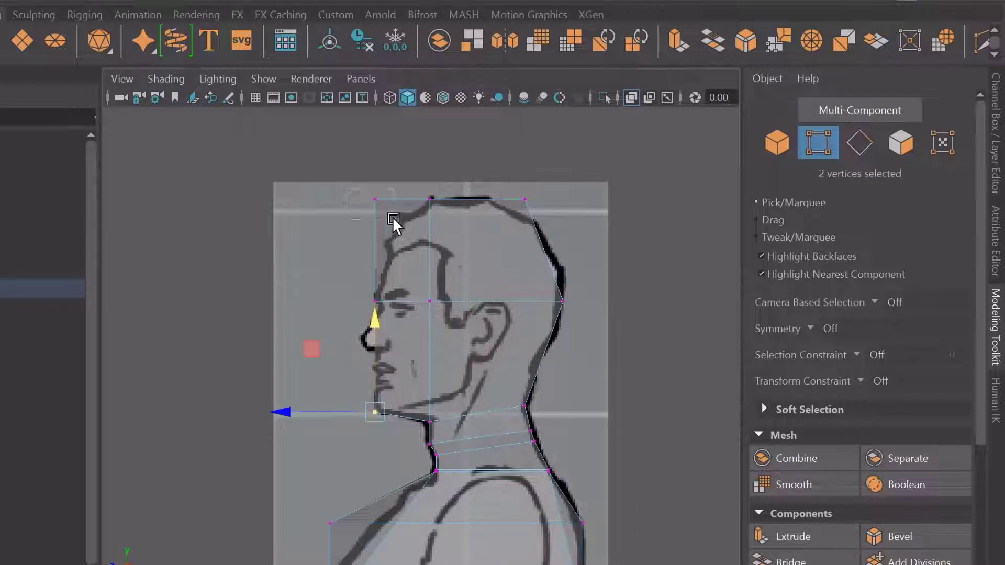
drag(393, 224, 367, 207)
drag(420, 179, 453, 363)
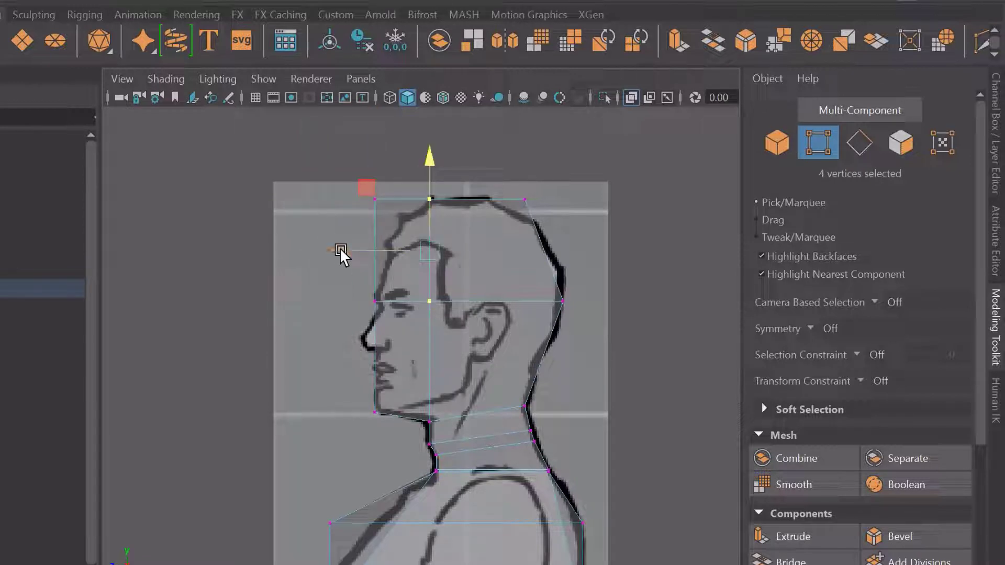
mouse_move(340, 254)
mouse_down()
mouse_move(390, 254)
mouse_move(377, 257)
mouse_up()
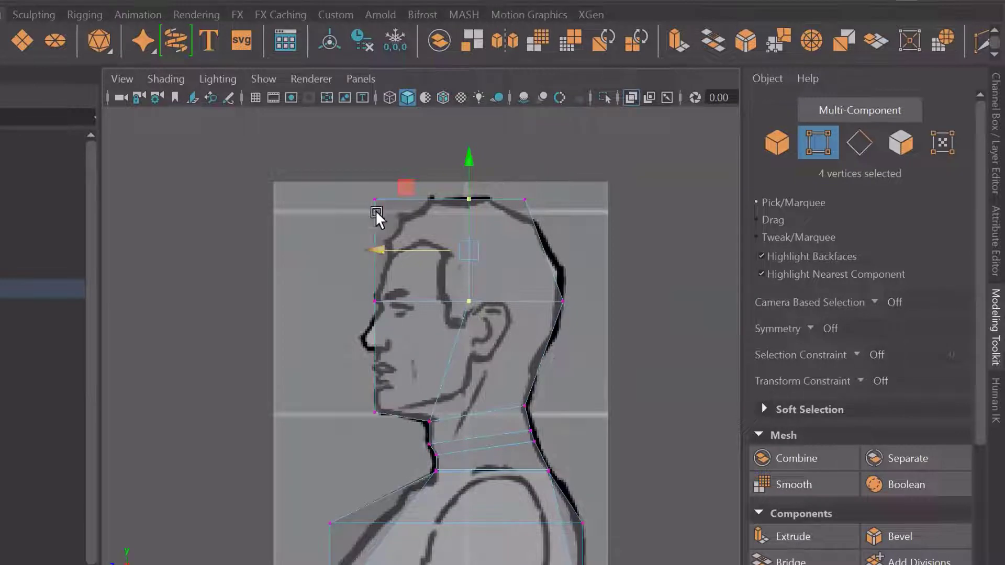
Pull the head's top front corner vertices back along the sloping forehead
drag(347, 180, 389, 224)
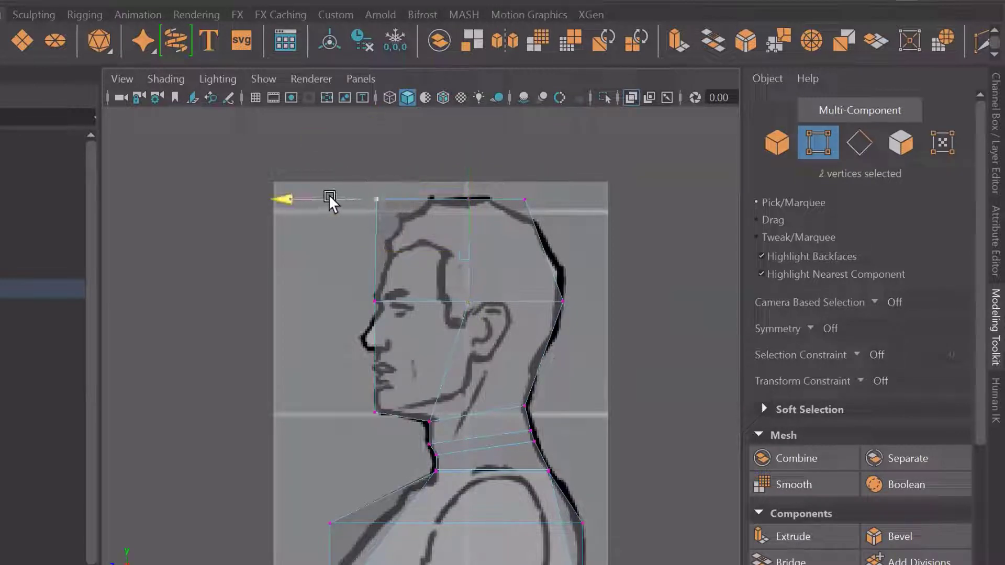
drag(330, 201, 373, 193)
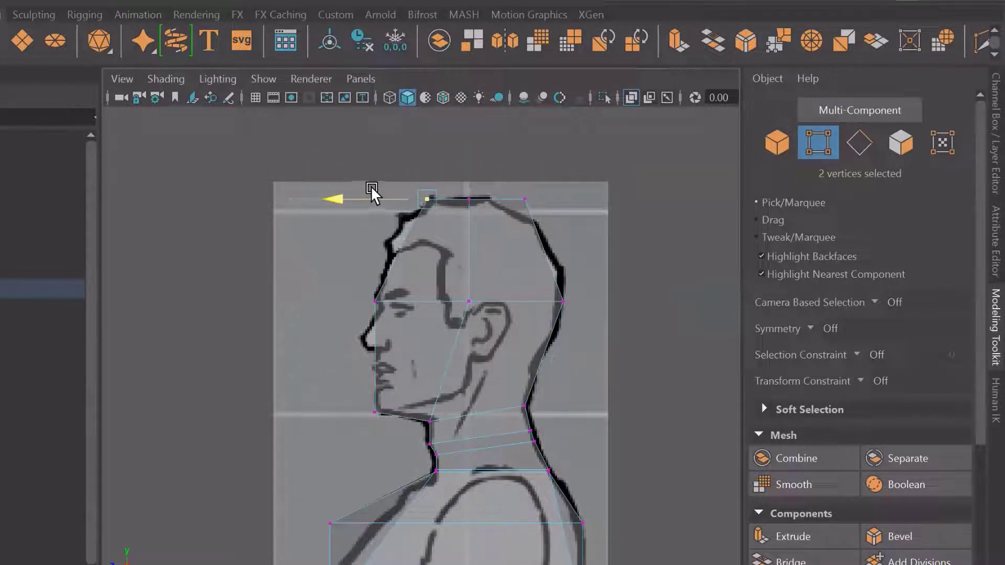
click(626, 315)
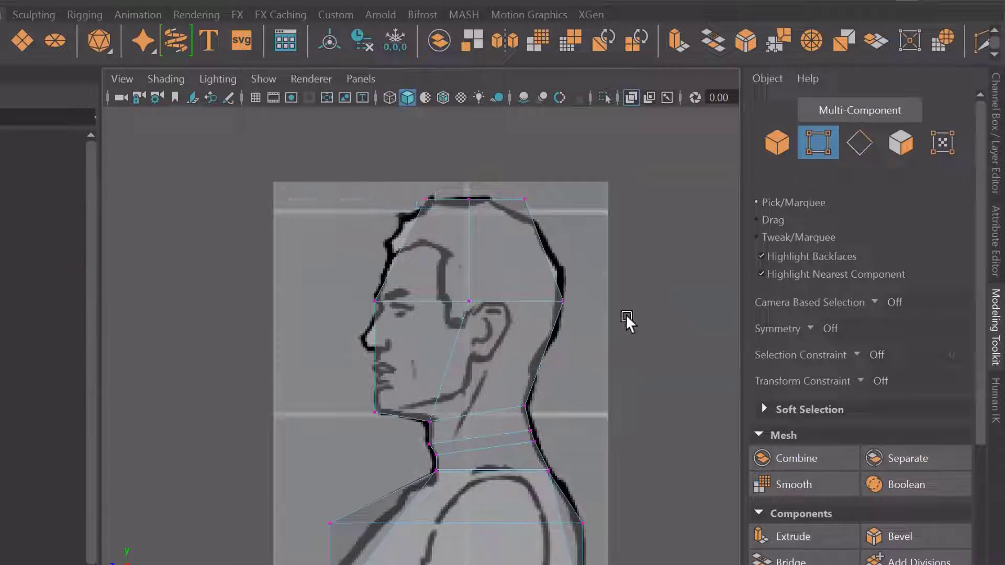
In the front view, push the head's side-edge vertices out to the cheek
key(space)
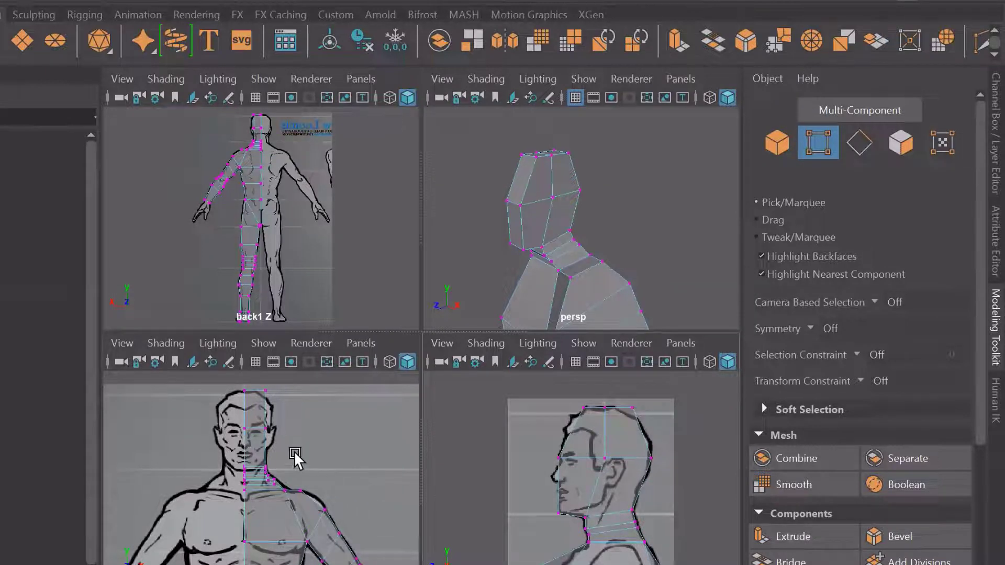
key(space)
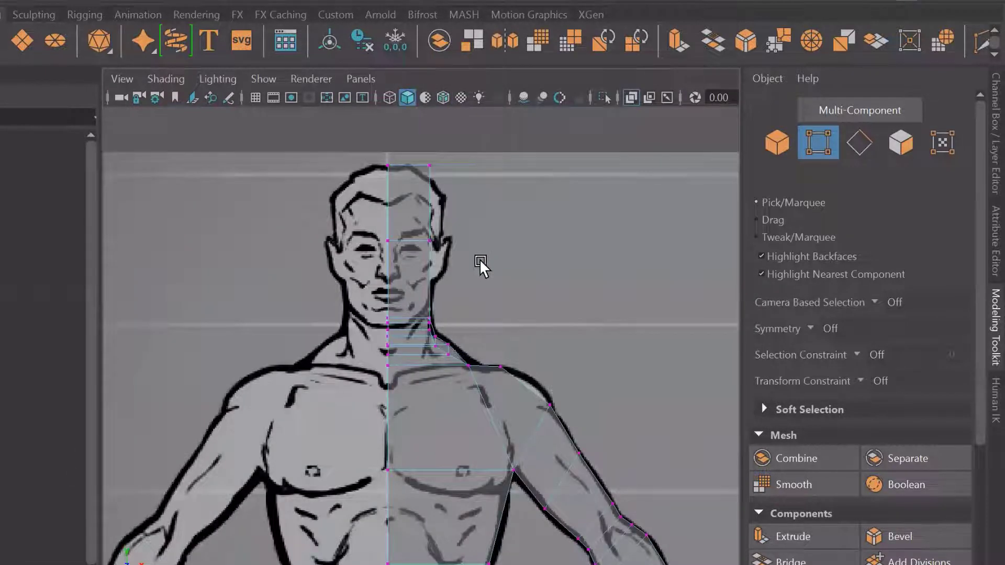
key(space)
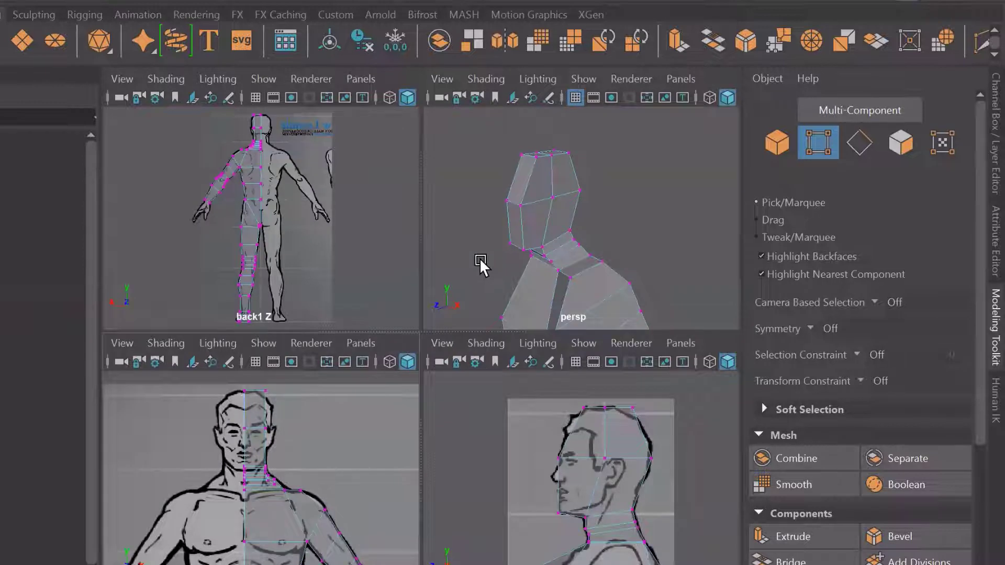
key(space)
key(space)
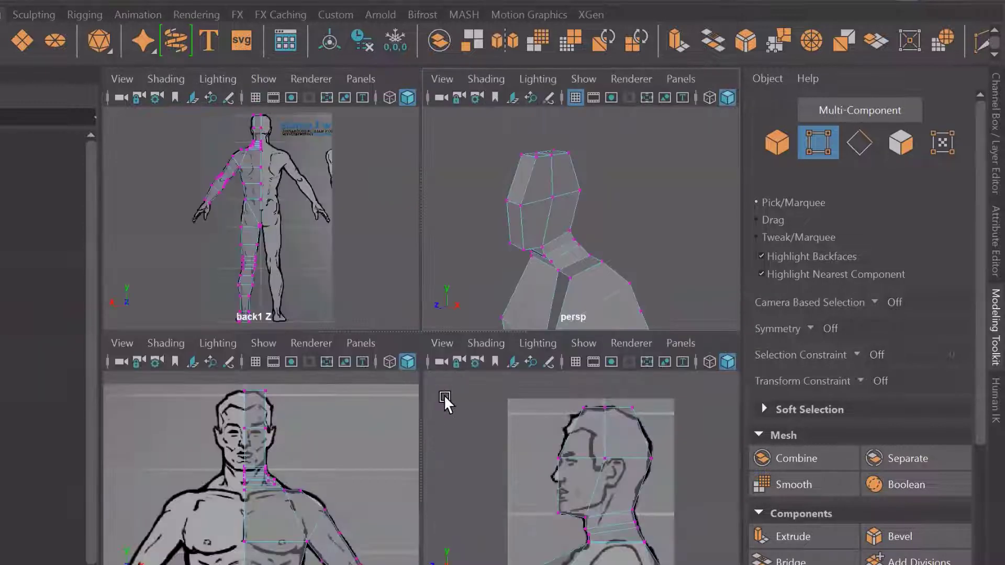
key(space)
alt+middle_drag(489, 281, 520, 318)
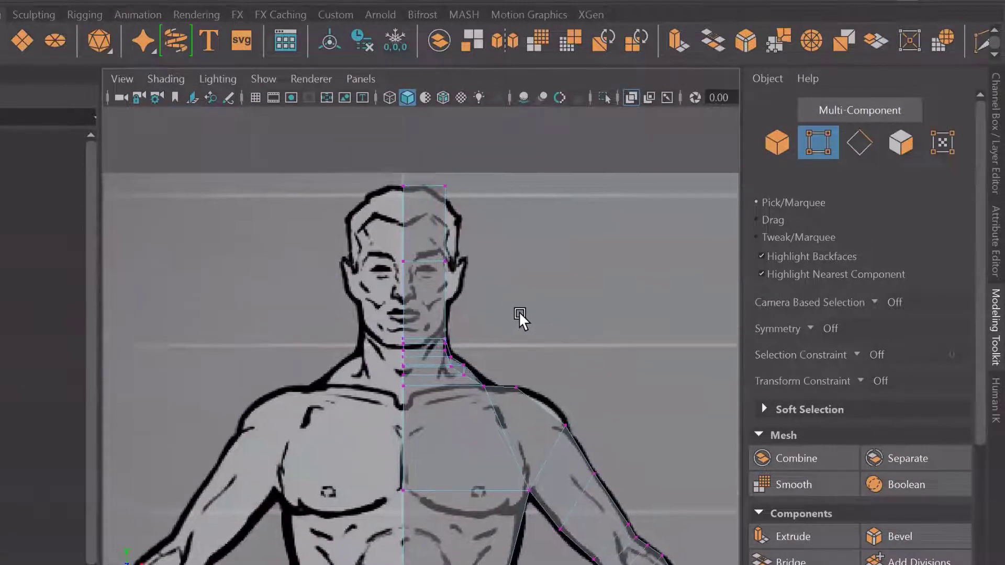
scroll(460, 285, up, 1)
scroll(476, 281, up, 1)
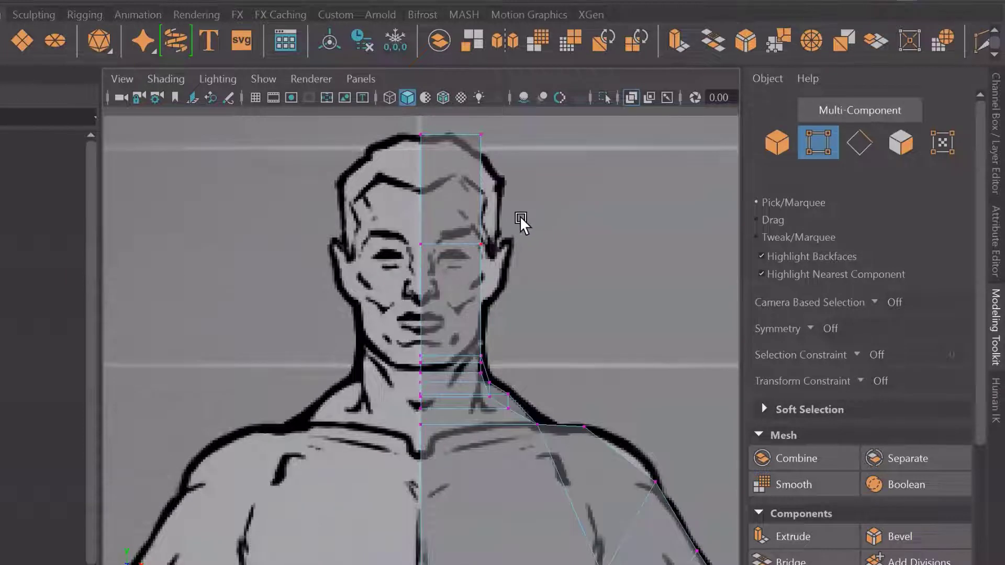
drag(532, 206, 464, 297)
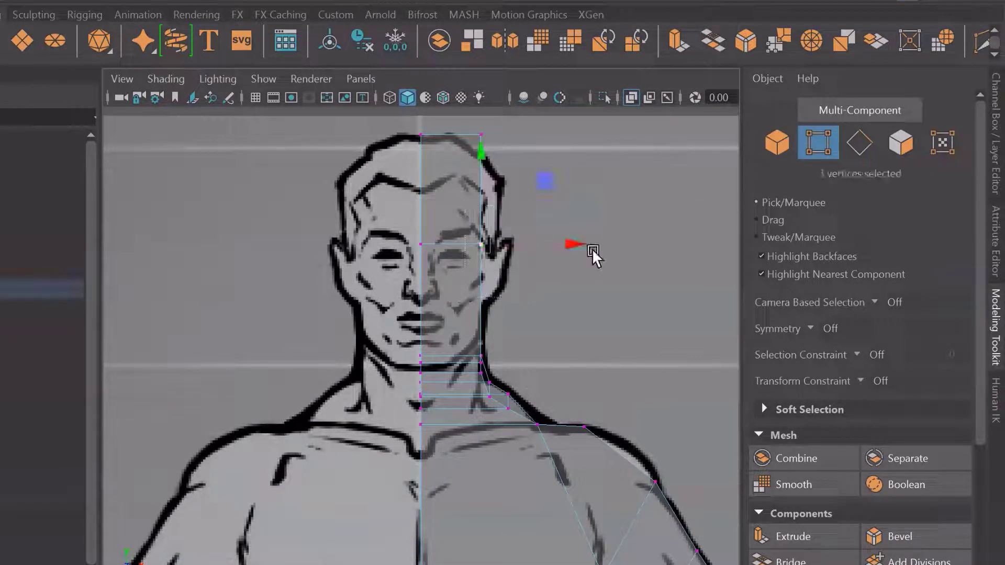
drag(565, 246, 585, 248)
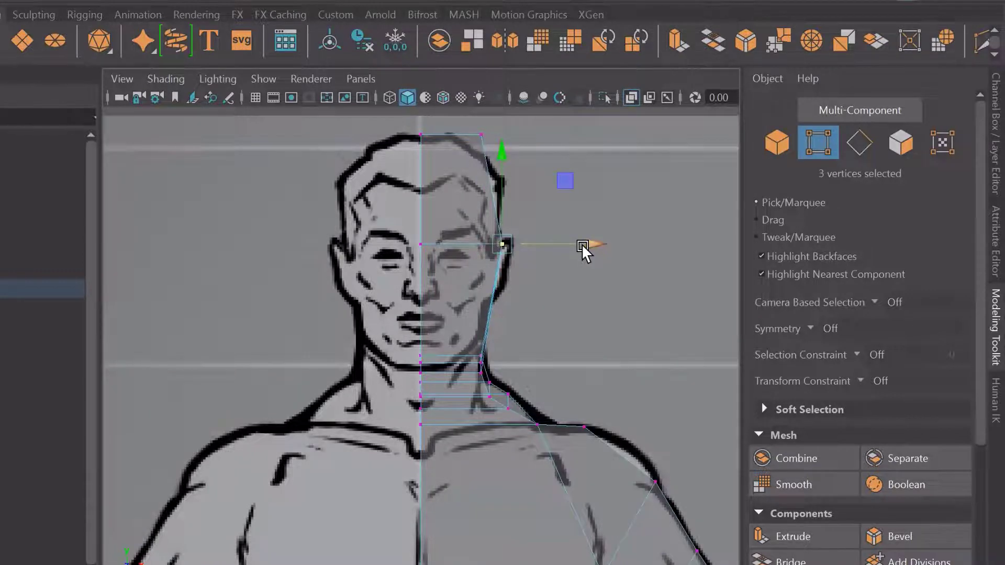
key(space)
Move the two vertices at the side of the neck inward along X to match the front drawing
scroll(542, 255, up, 3)
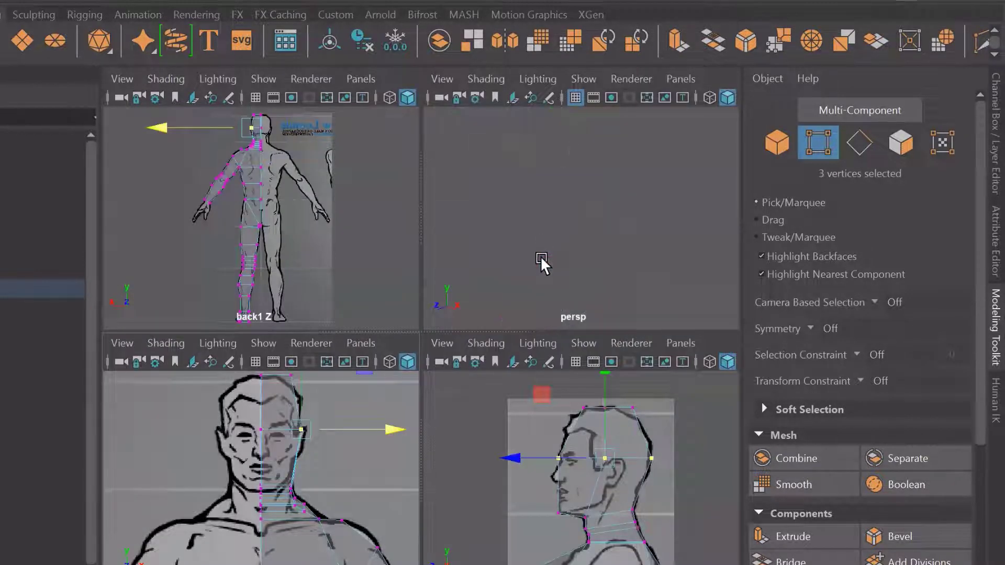
scroll(538, 281, up, 2)
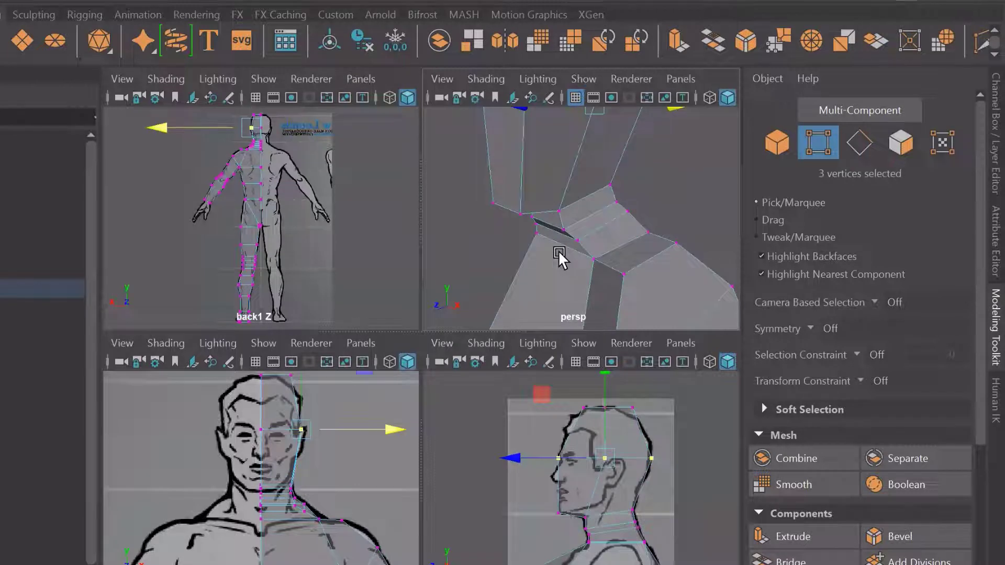
click(559, 211)
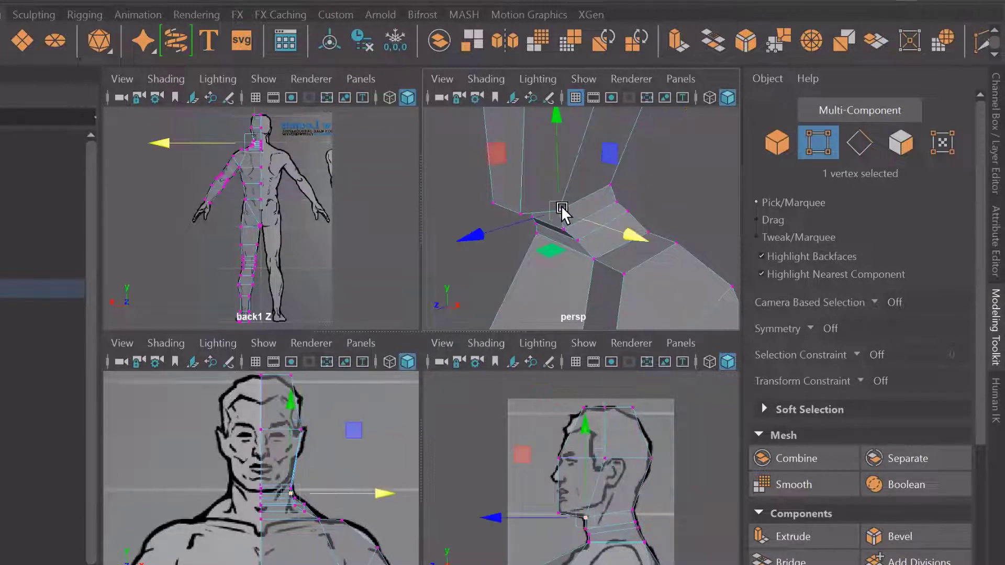
shift+click(522, 218)
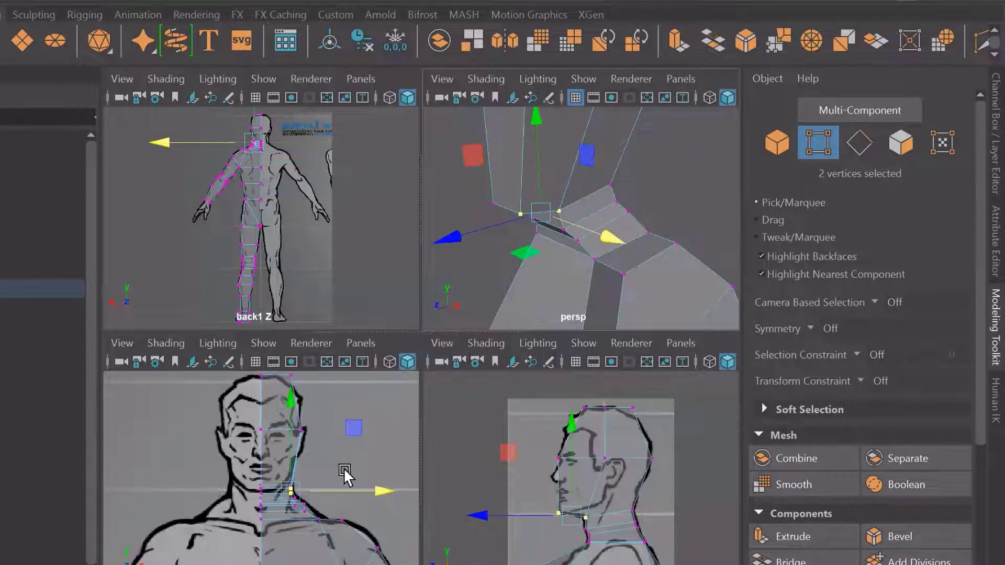
key(space)
drag(548, 368, 536, 368)
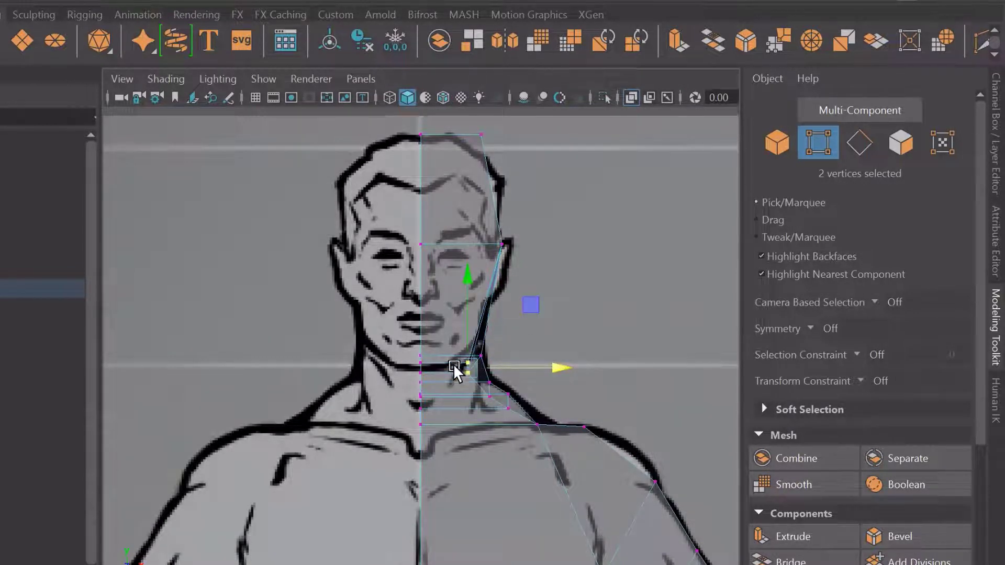
click(602, 319)
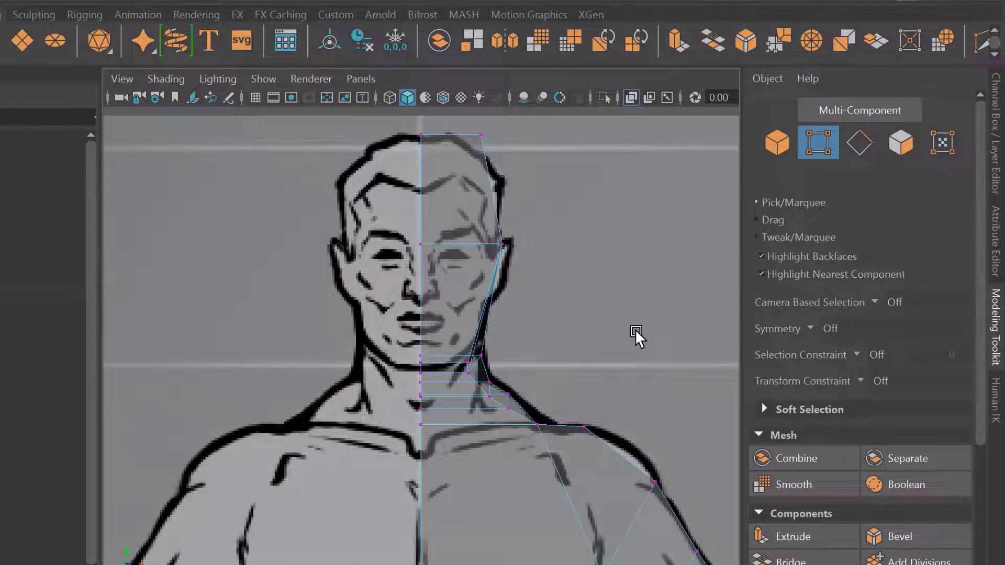
key(space)
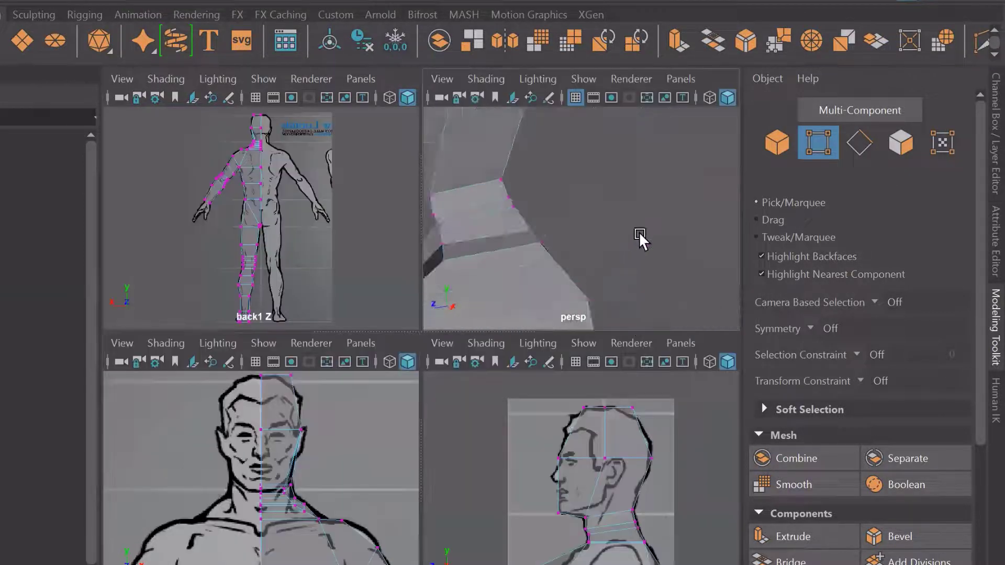
scroll(639, 232, down, 5)
Maximize the perspective view and tumble around the blocky half-body from a front-side angle
mouse_move(611, 243)
alt+mouse_down()
mouse_move(571, 233)
mouse_move(666, 233)
mouse_move(552, 234)
mouse_move(605, 231)
mouse_move(455, 341)
mouse_move(491, 328)
mouse_move(489, 339)
mouse_move(527, 343)
alt+mouse_up()
key(space)
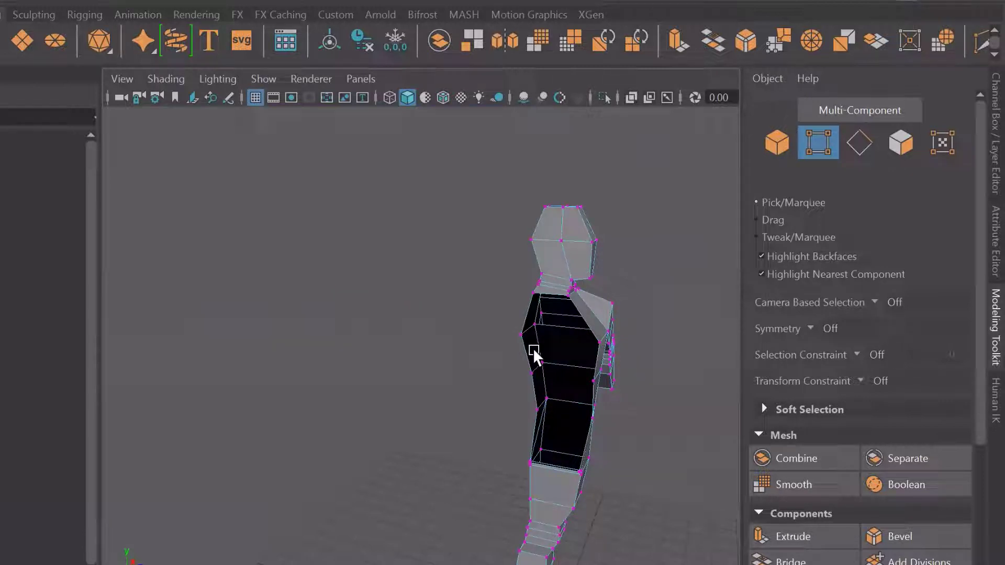
mouse_move(569, 344)
alt+mouse_down()
mouse_move(538, 362)
mouse_move(551, 456)
alt+mouse_up()
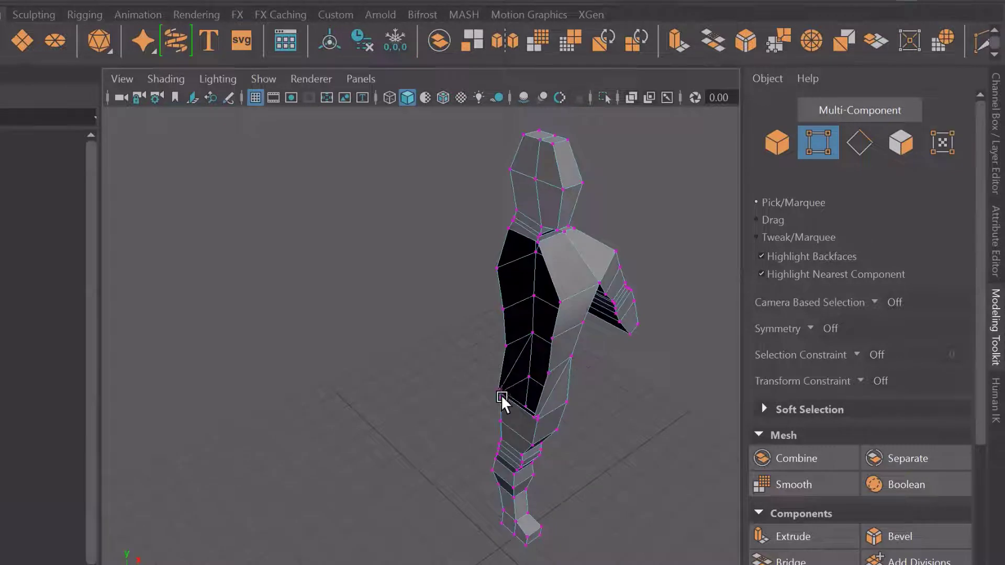
mouse_move(502, 403)
alt+mouse_down()
mouse_move(602, 417)
mouse_move(574, 403)
mouse_move(581, 382)
mouse_move(560, 370)
mouse_move(552, 381)
mouse_move(614, 403)
mouse_move(608, 415)
alt+mouse_up()
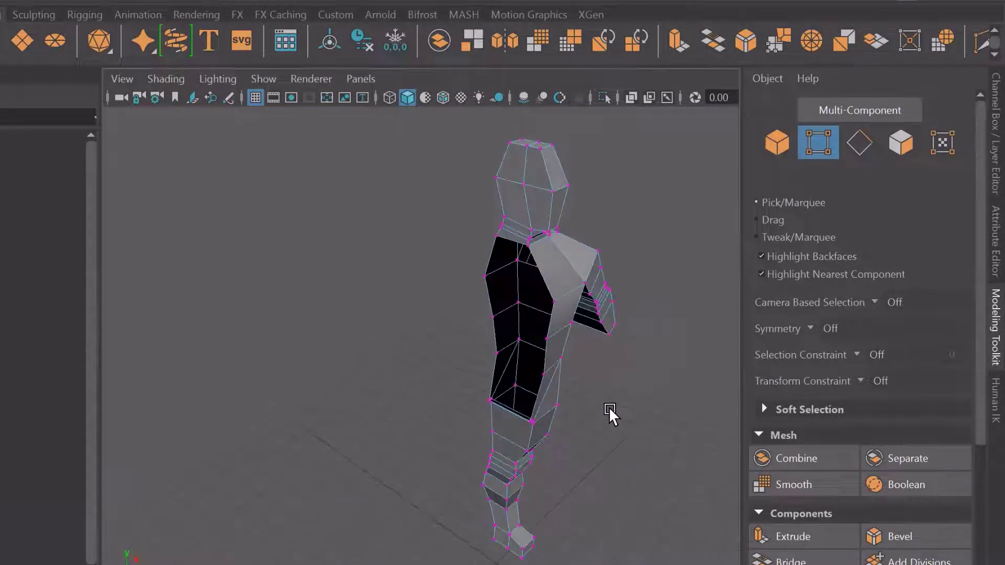
click(514, 293)
In Face mode, select four faces on the head and two on the neck to review them
click(901, 142)
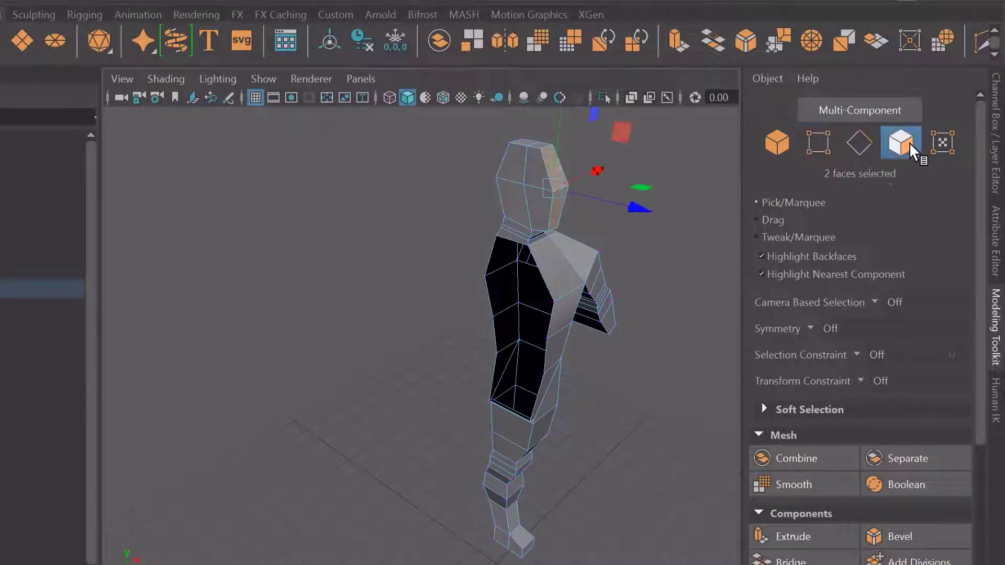
click(526, 169)
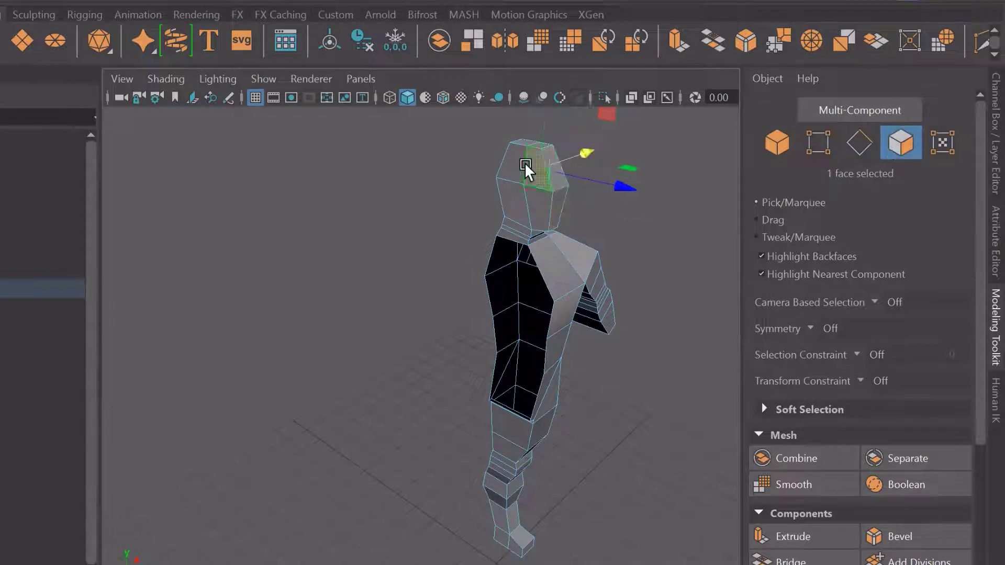
shift+click(516, 170)
shift+click(539, 204)
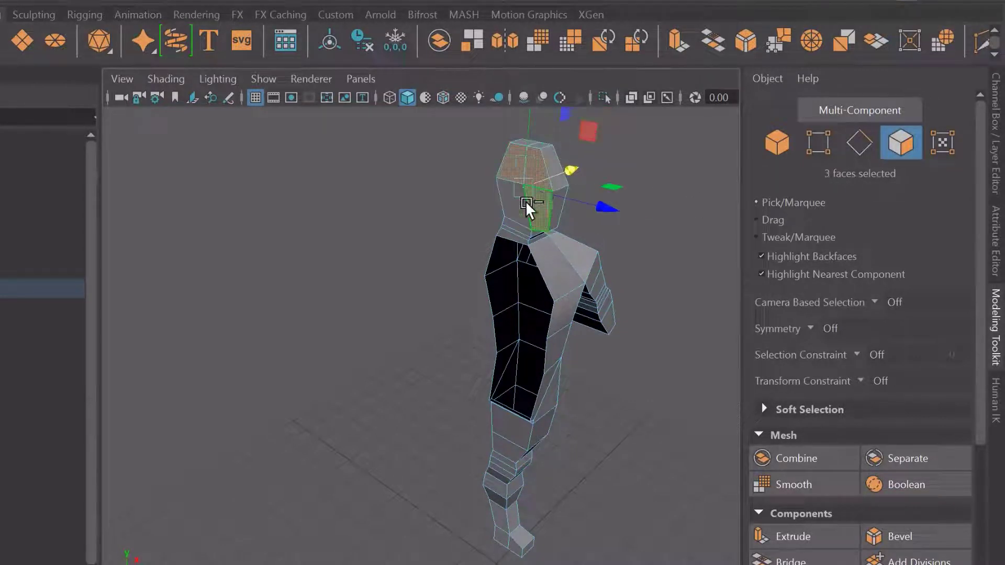
shift+click(519, 207)
scroll(521, 247, up, 3)
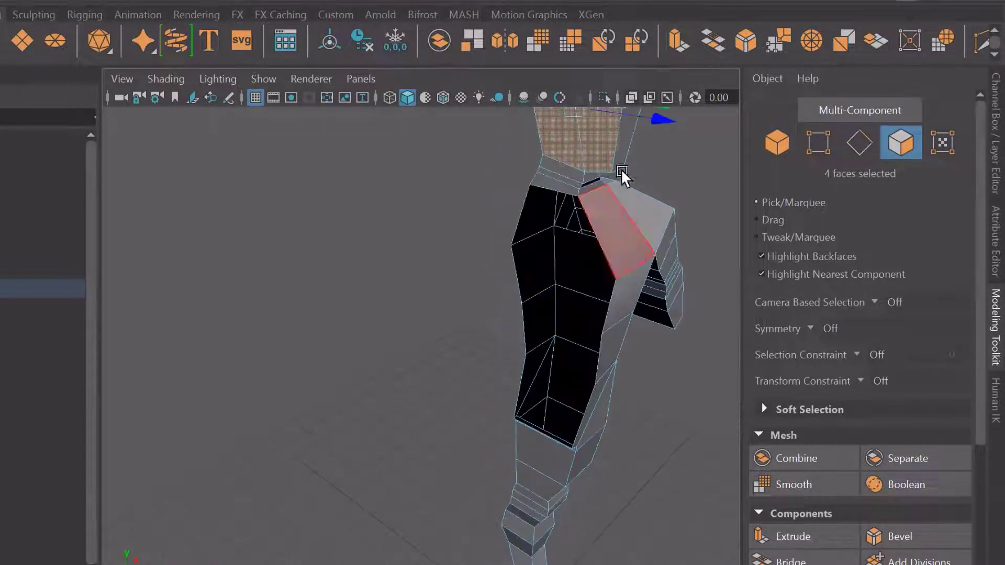
shift+click(564, 173)
shift+click(556, 186)
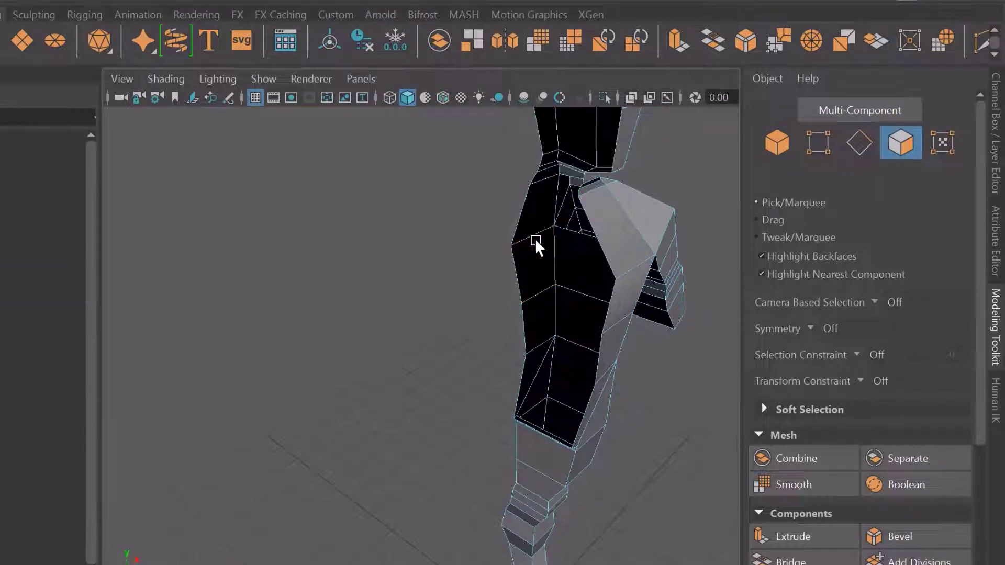
scroll(539, 236, down, 3)
mouse_move(498, 256)
alt+mouse_down()
mouse_move(583, 286)
mouse_move(428, 274)
mouse_move(587, 279)
alt+mouse_up()
Select the whole body as one object and frame it in a maximized front view
click(793, 155)
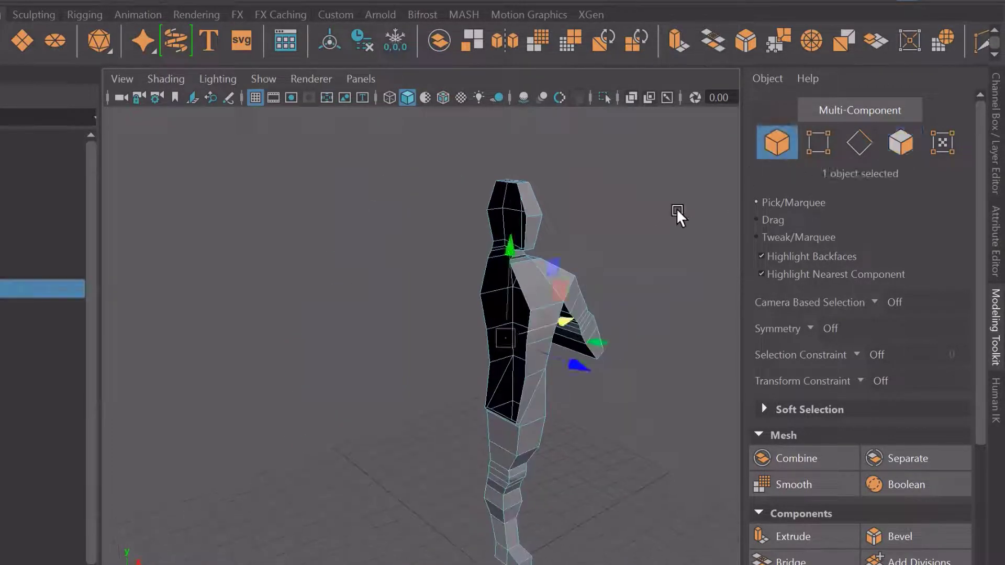
key(space)
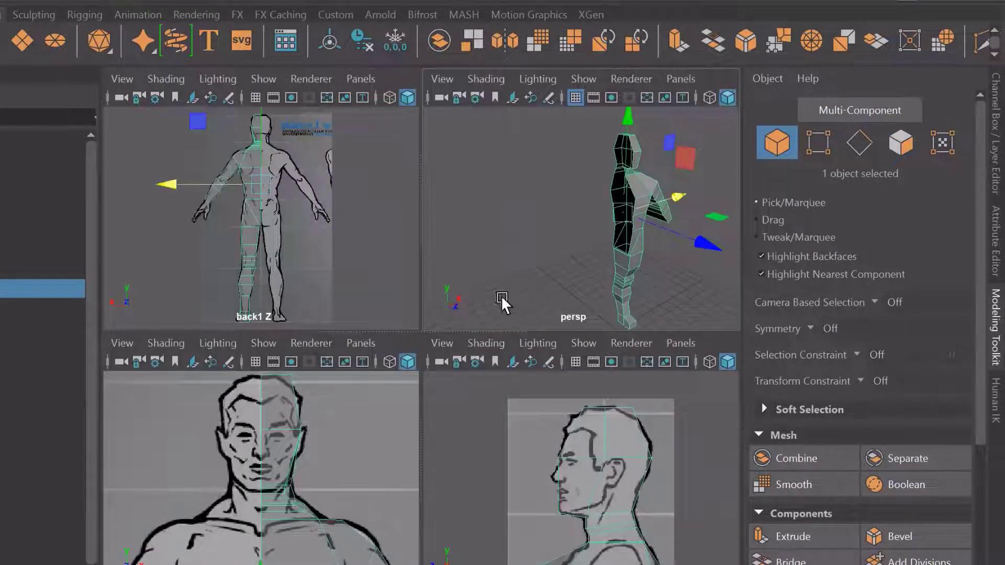
key(space)
scroll(576, 350, down, 5)
scroll(461, 434, up, 2)
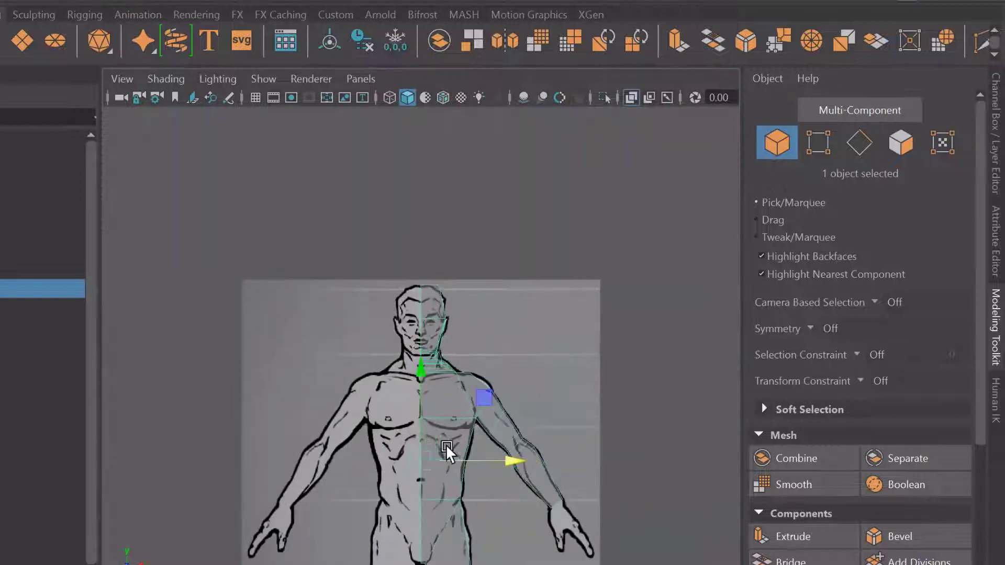
scroll(471, 392, up, 2)
scroll(471, 314, up, 2)
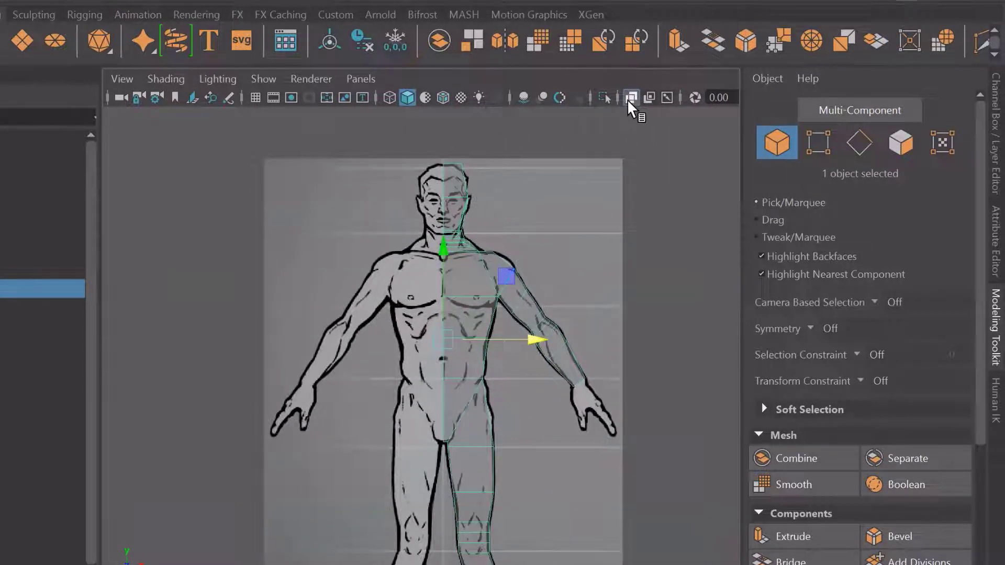
alt+middle_drag(534, 396, 534, 327)
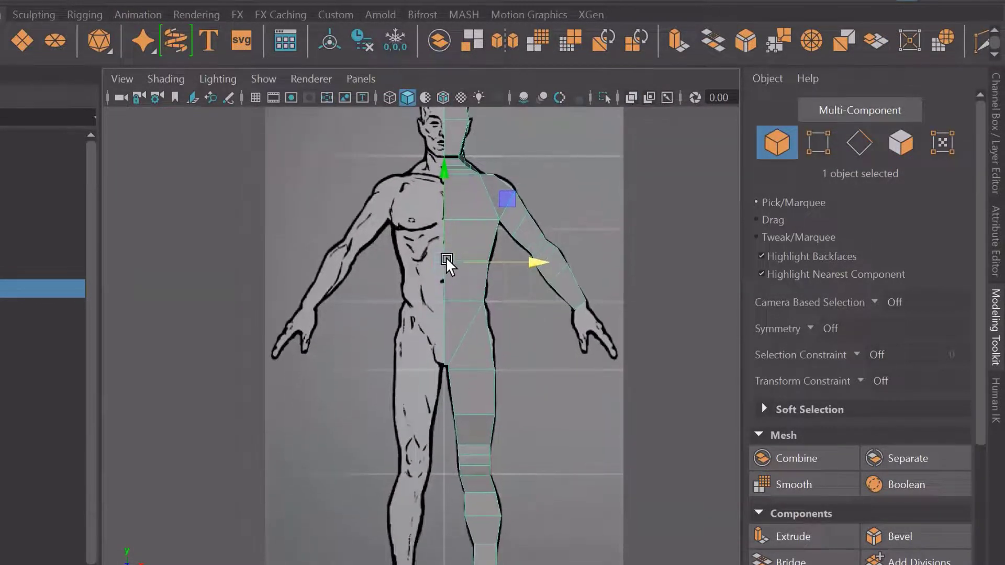
Reselect the half-body mesh over the front reference and bring up the Edit menu
scroll(455, 311, down, 2)
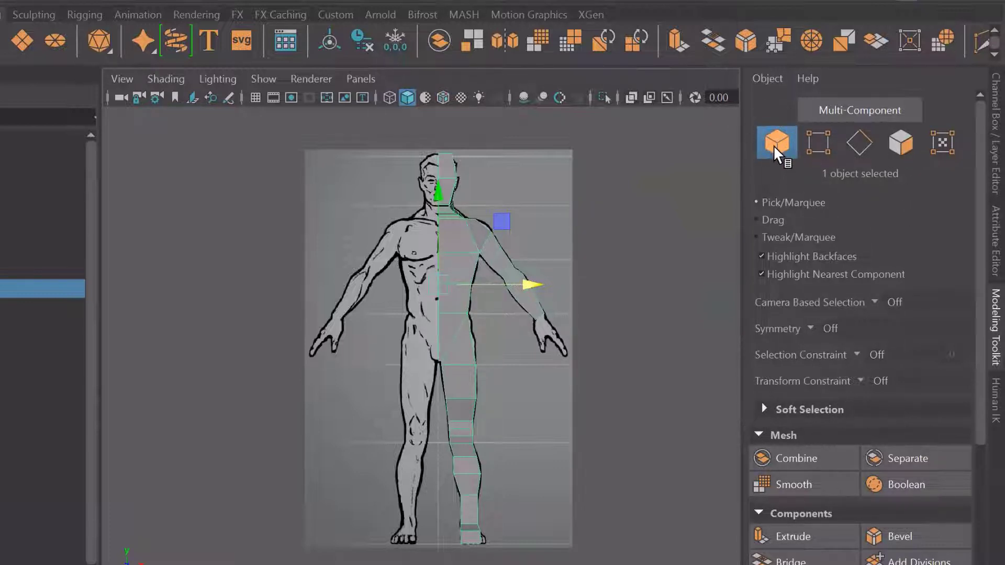
click(474, 253)
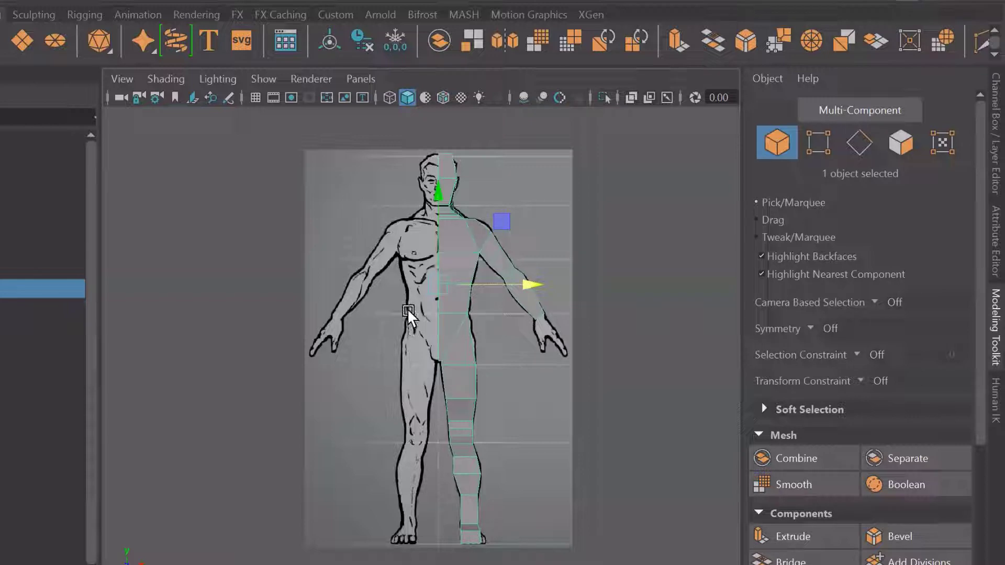
click(21, 1)
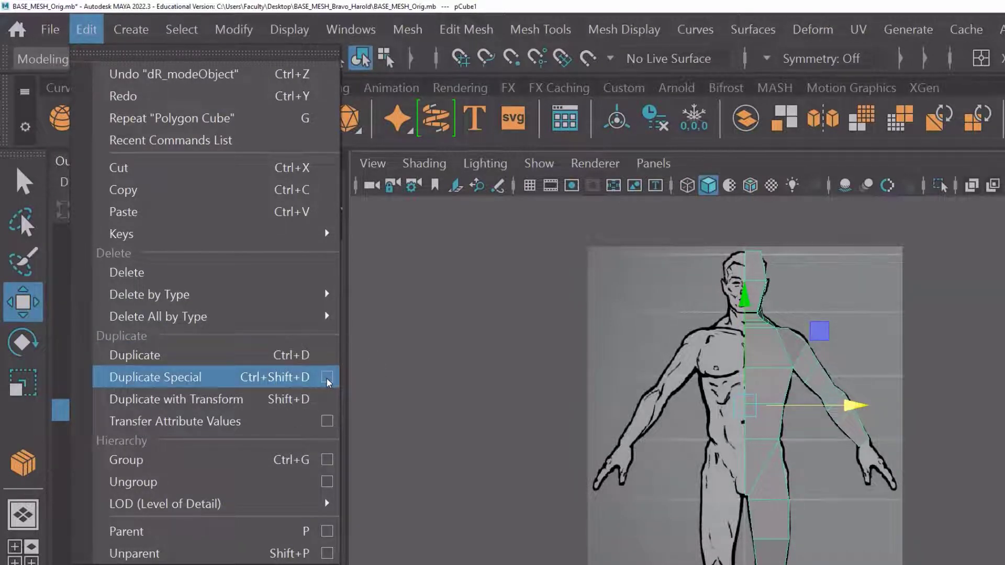
Open Duplicate Special options, reset them to defaults, and set Geometry type to Instance
click(327, 378)
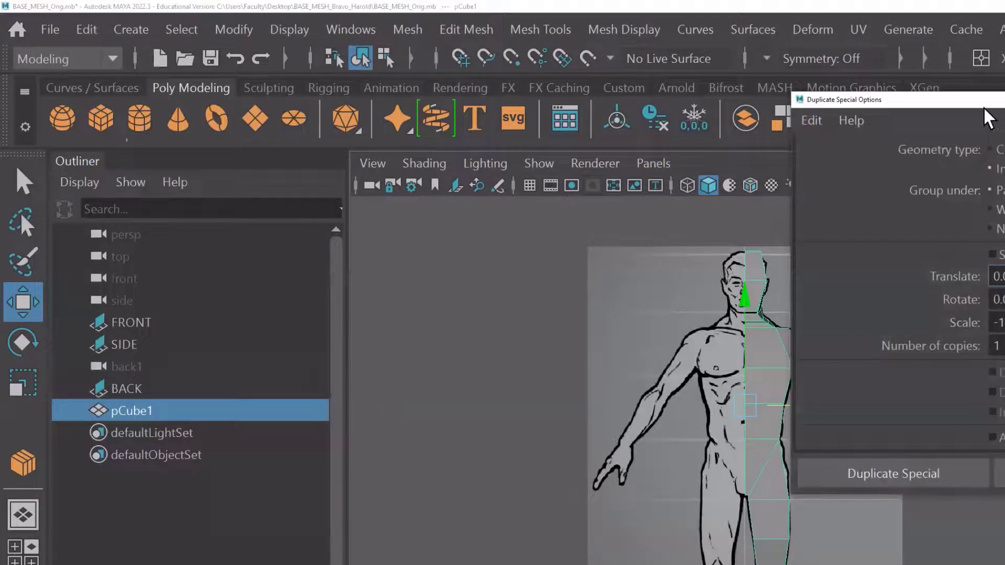
drag(973, 99, 951, 93)
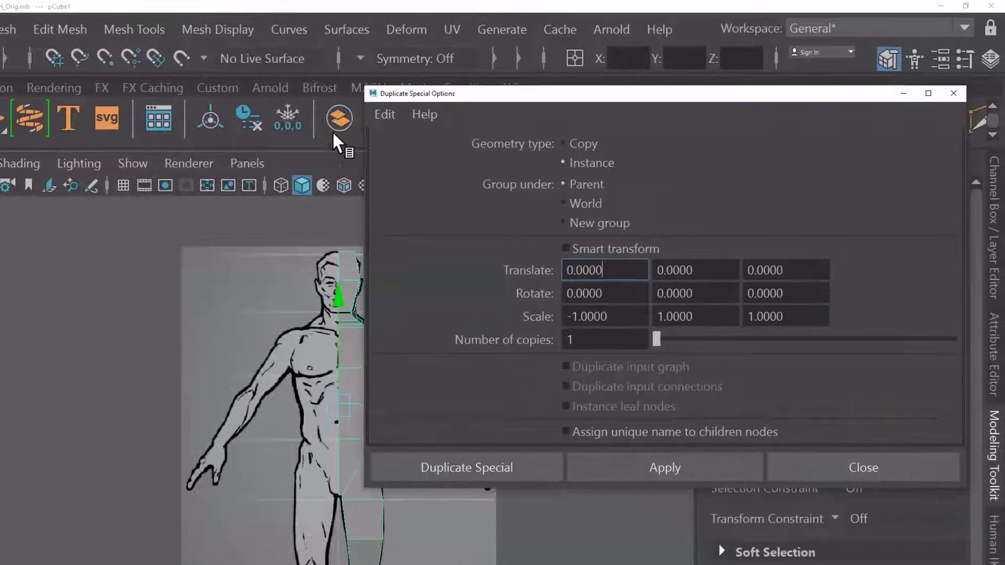
click(382, 111)
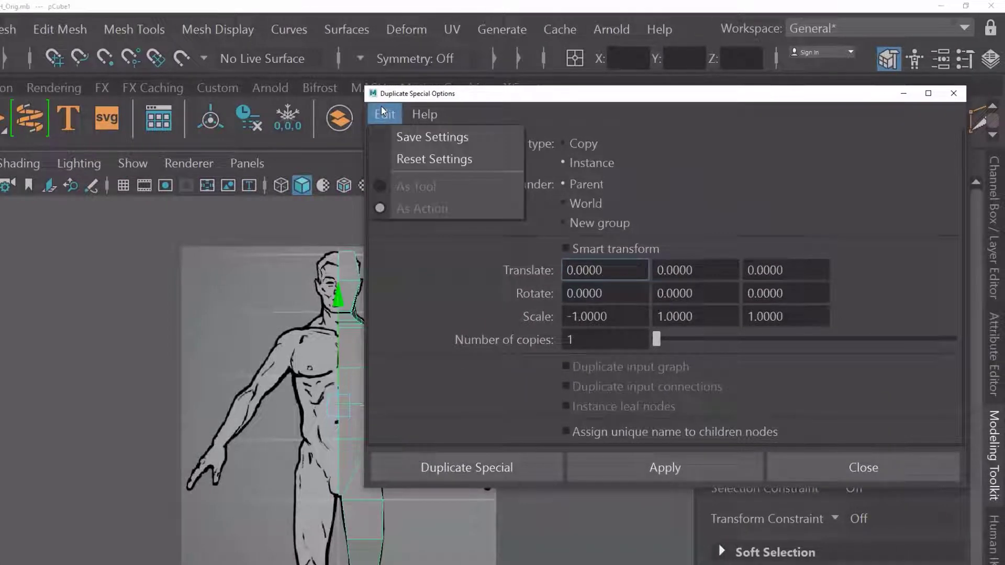
click(459, 164)
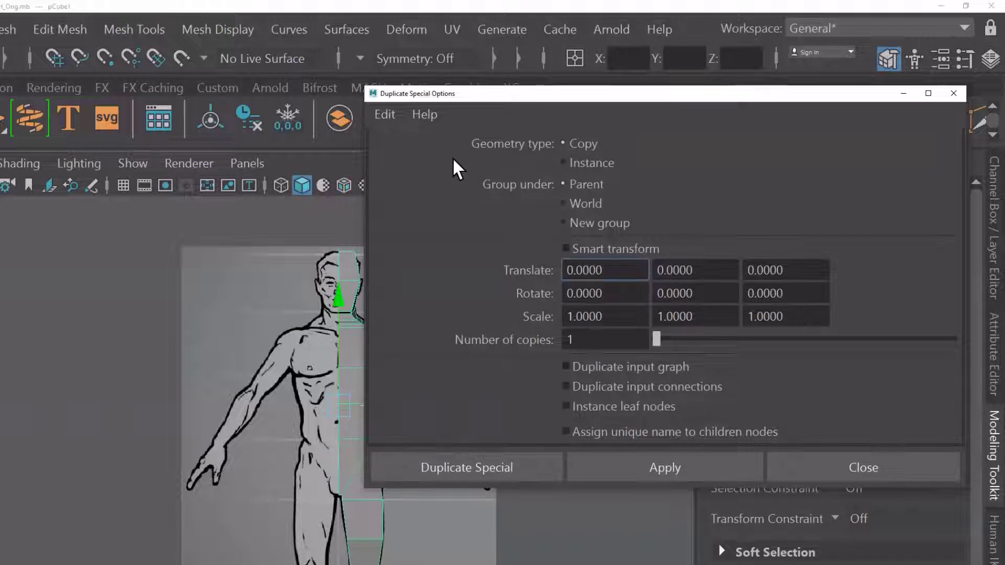
click(390, 115)
click(401, 158)
click(562, 159)
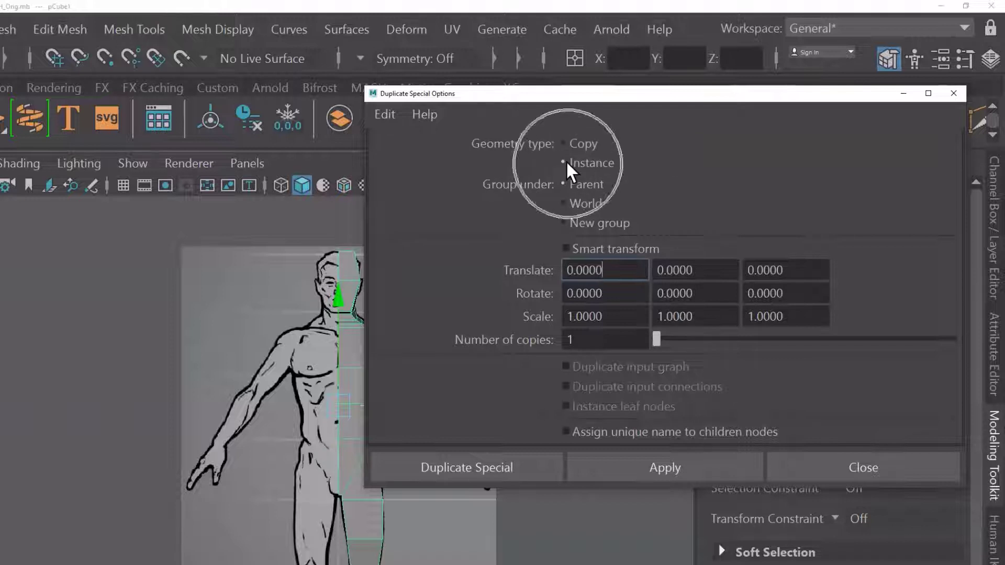
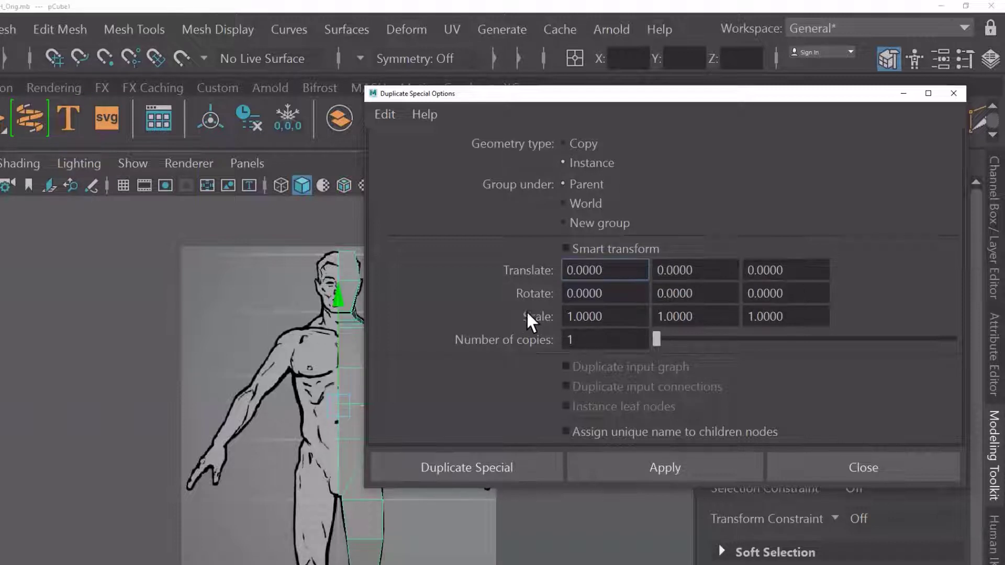
Duplicate the half body with Duplicate Special at Scale X -1, creating mirrored pCube2
click(565, 315)
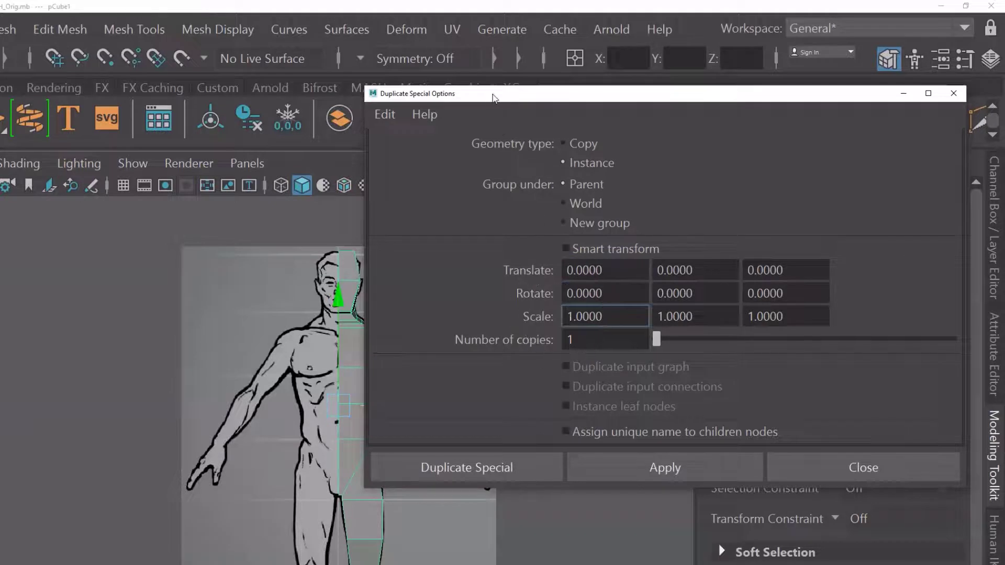
drag(491, 95, 566, 97)
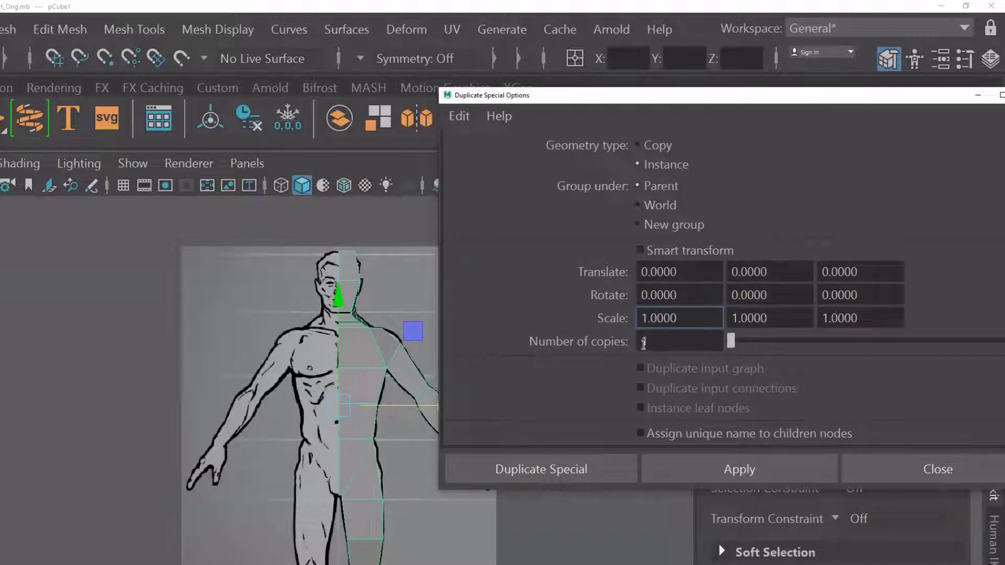
text(-)
drag(754, 101, 672, 101)
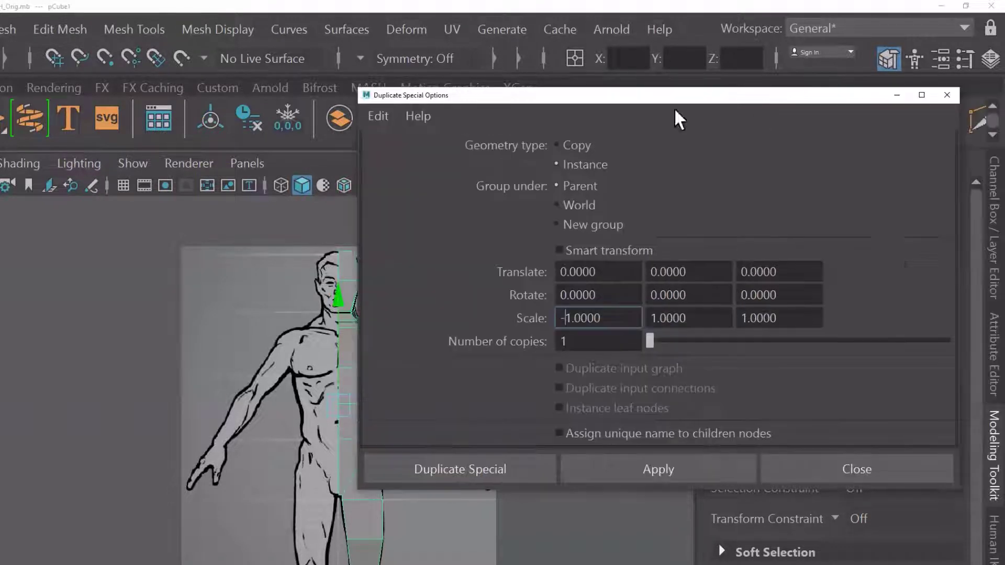
click(674, 467)
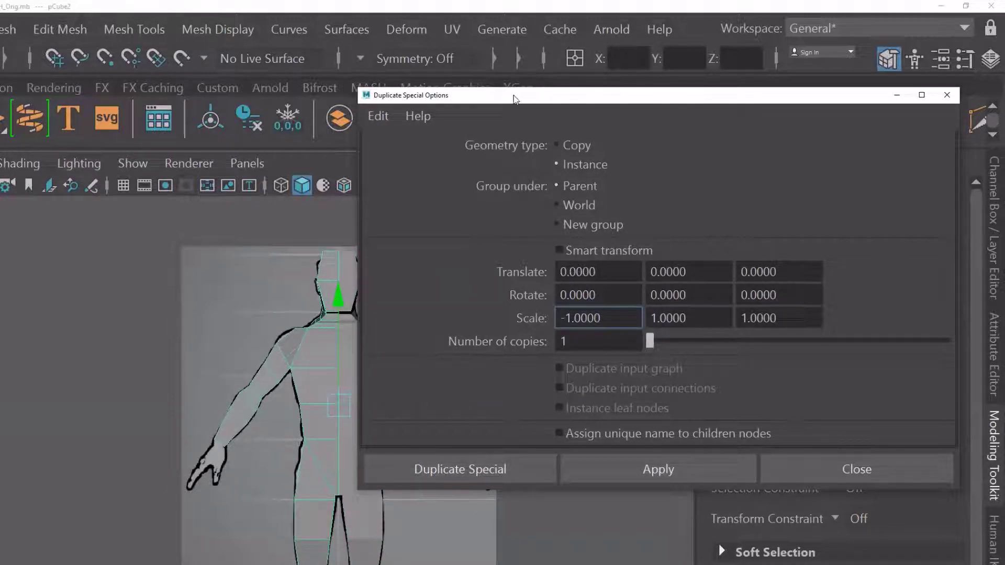
drag(512, 96, 654, 89)
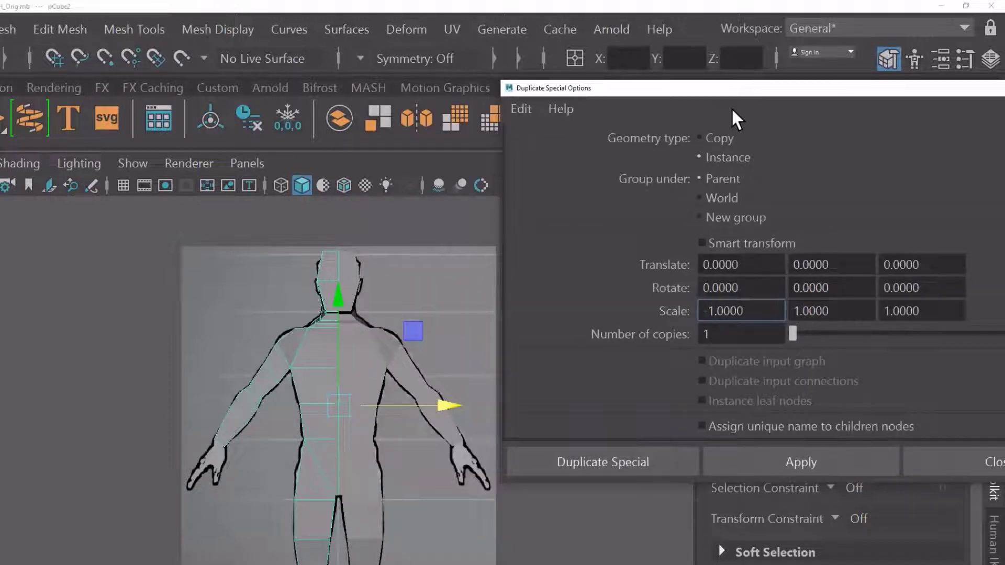
drag(732, 93, 516, 122)
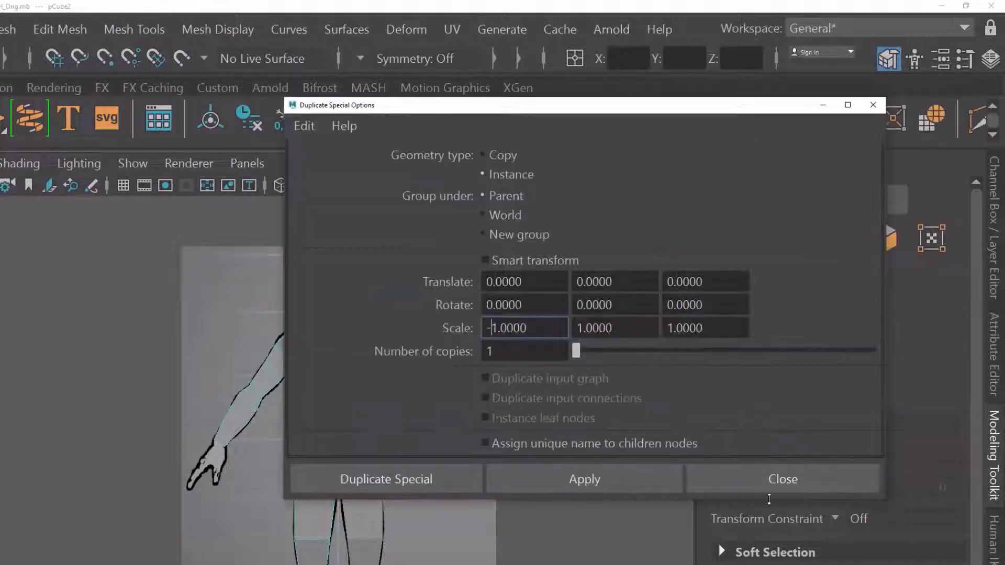
click(771, 482)
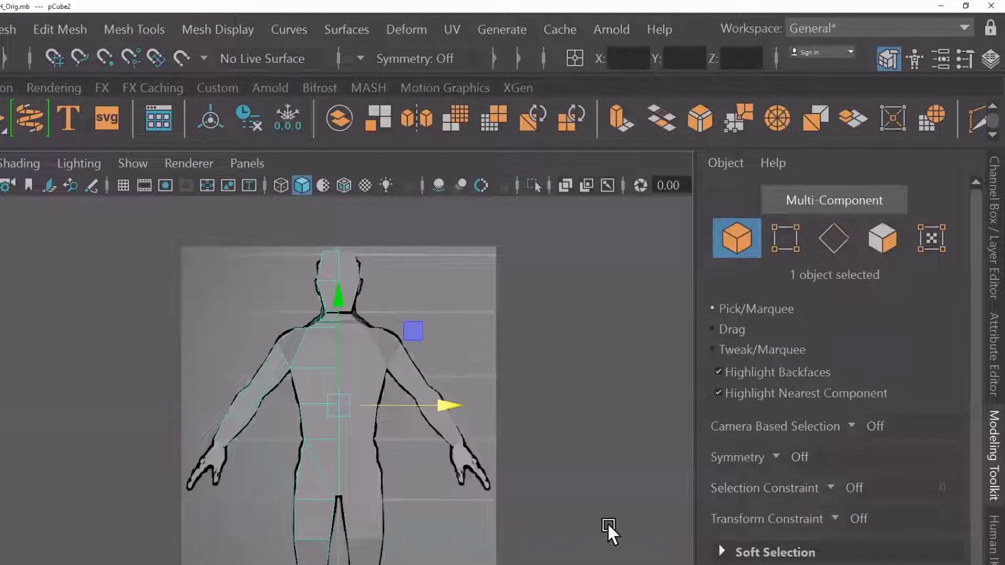
click(607, 522)
Select pCube1 and make the perspective view fill the viewport
click(519, 283)
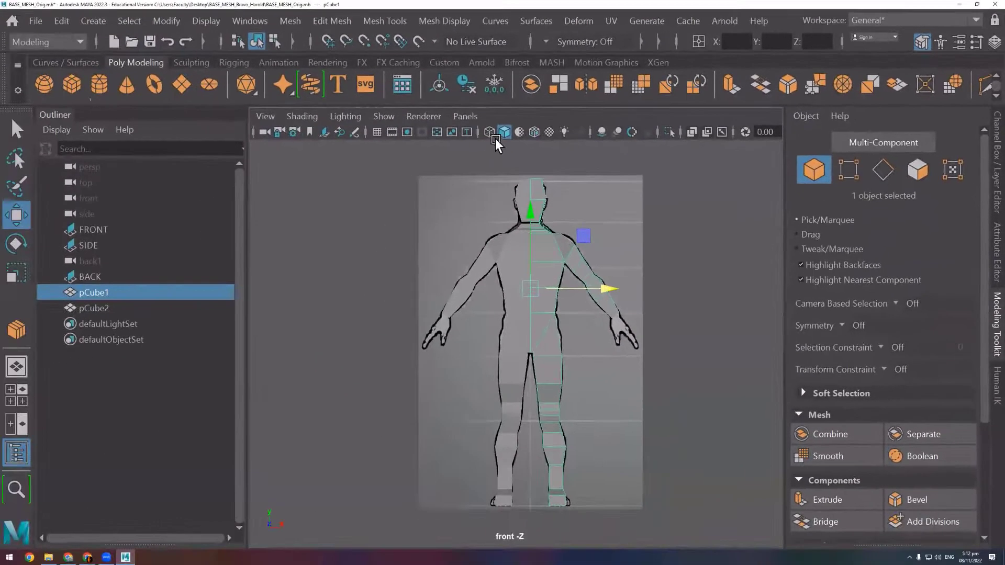
click(740, 319)
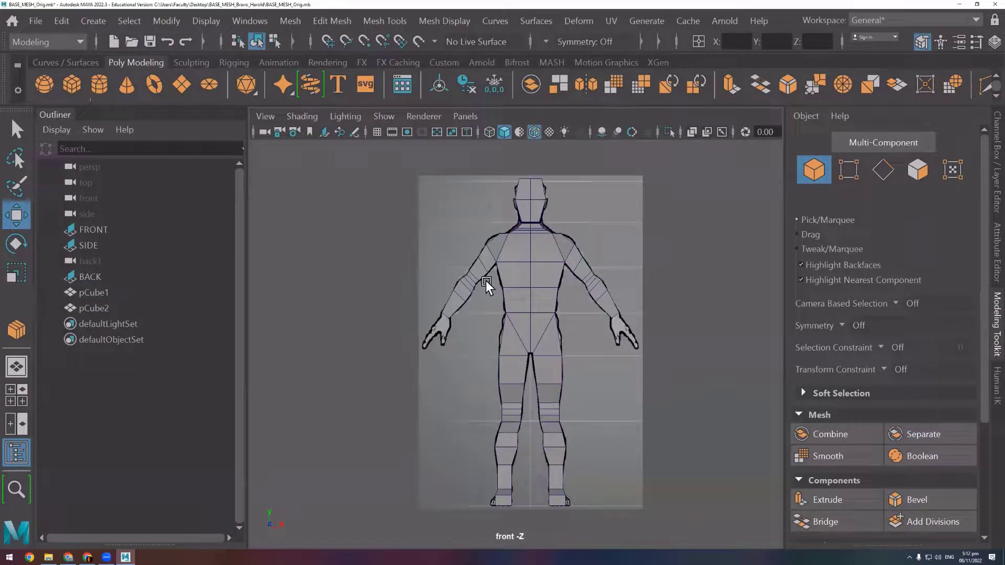
click(512, 277)
key(space)
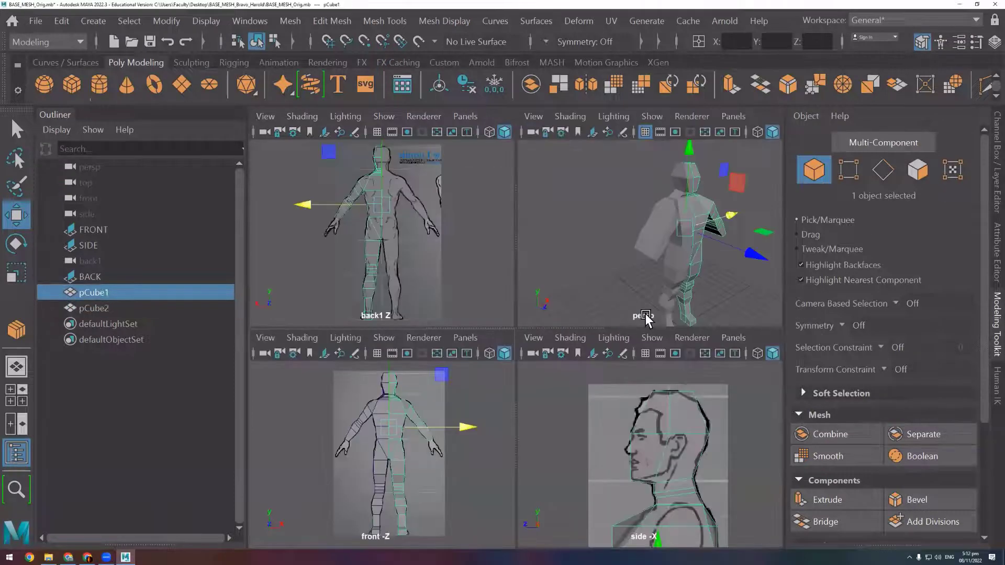
key(space)
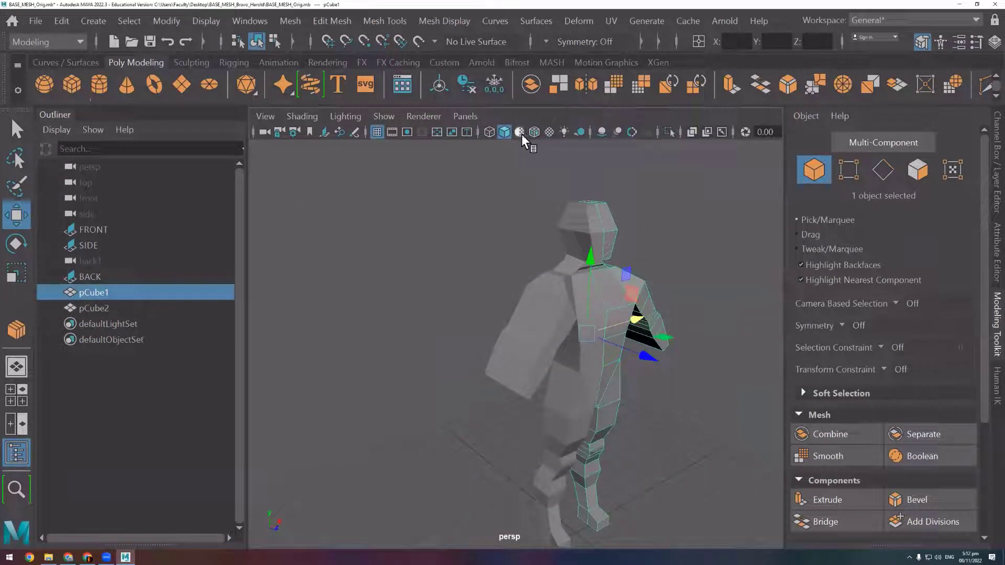
Turn on Wireframe on Shaded and orbit the camera to face the whole figure
click(533, 131)
click(727, 277)
mouse_move(719, 291)
alt+mouse_down()
mouse_move(676, 332)
mouse_move(602, 312)
alt+mouse_up()
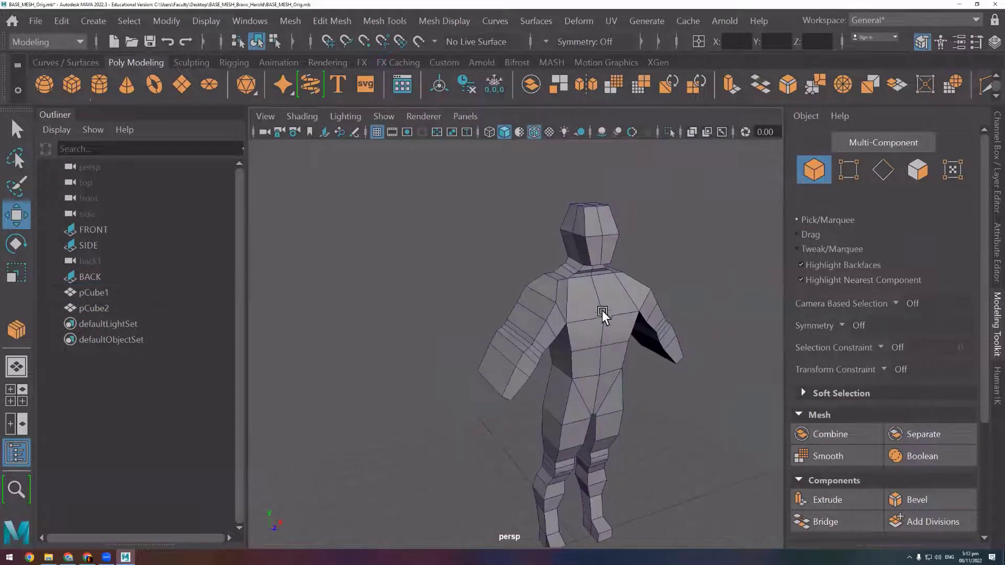
click(601, 312)
click(733, 309)
Check which half pCube1 and pCube2 are in the Outliner, then clear the selection
click(100, 296)
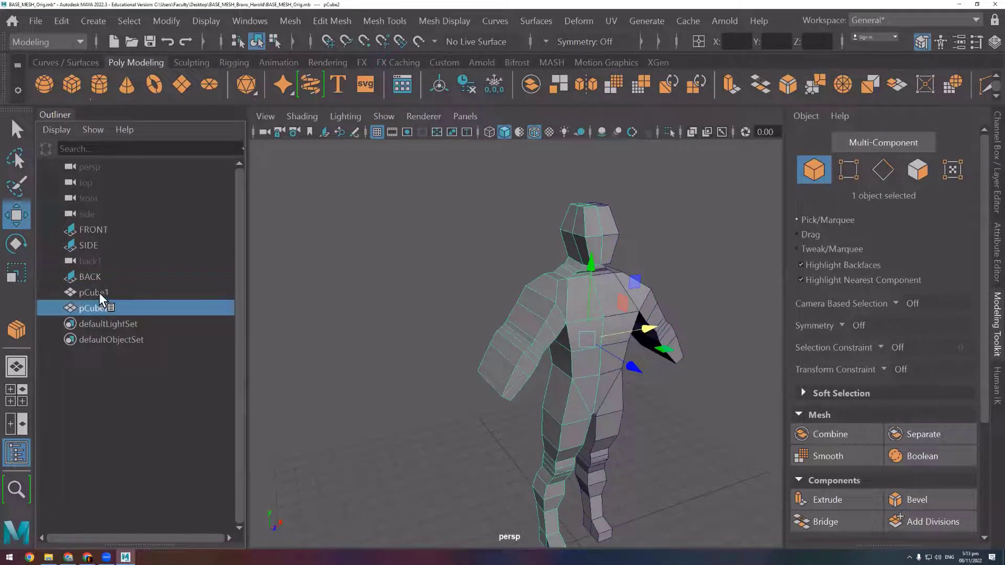
click(99, 293)
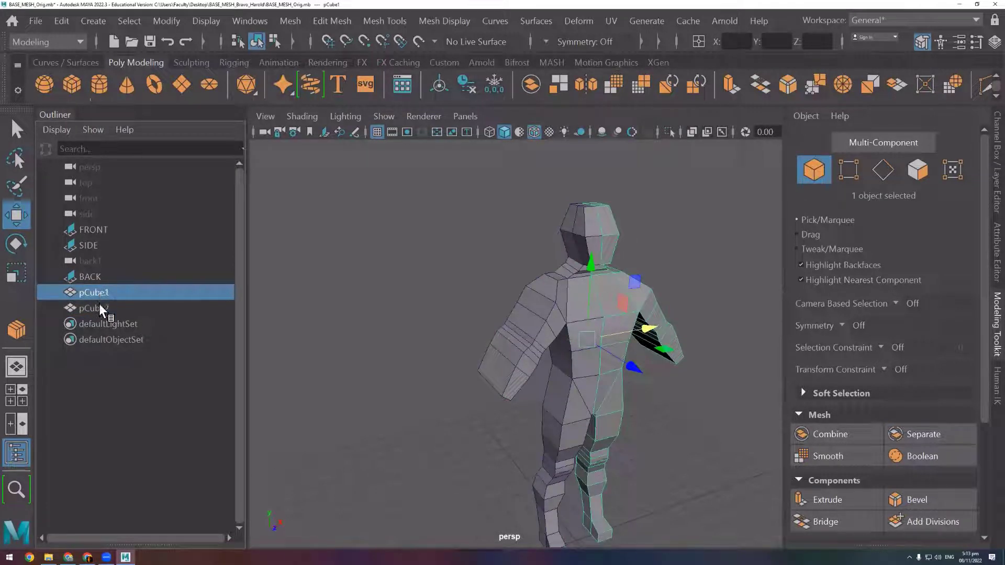
click(99, 304)
click(101, 310)
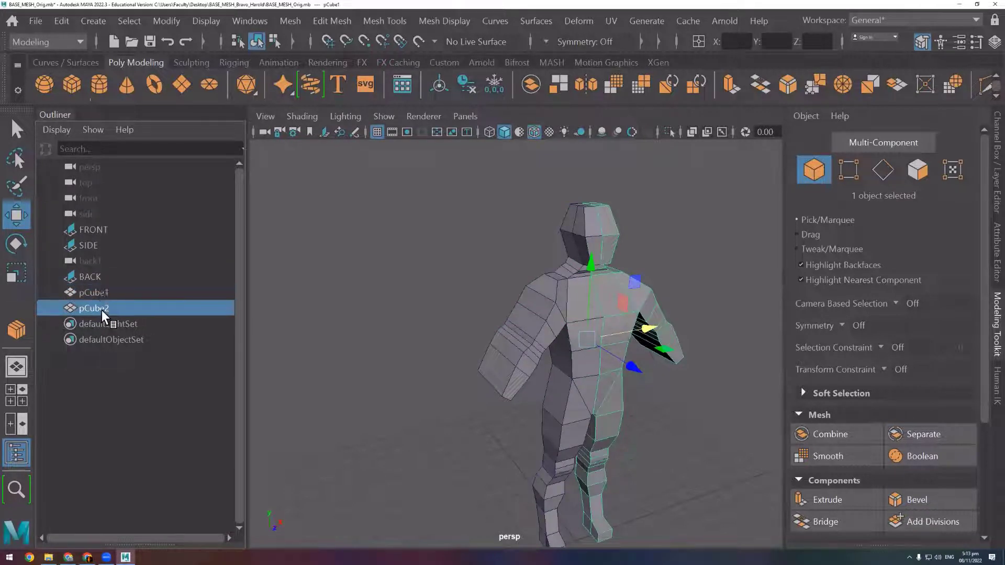
click(100, 291)
click(378, 283)
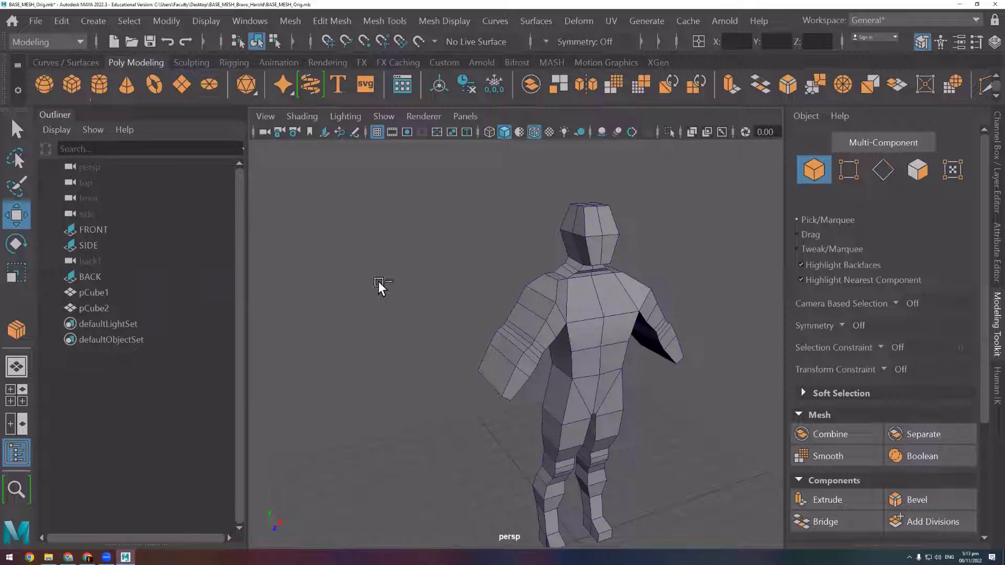
Save the scene as BASE_MESH_Orig.mb and select both body halves
key(ctrl+s)
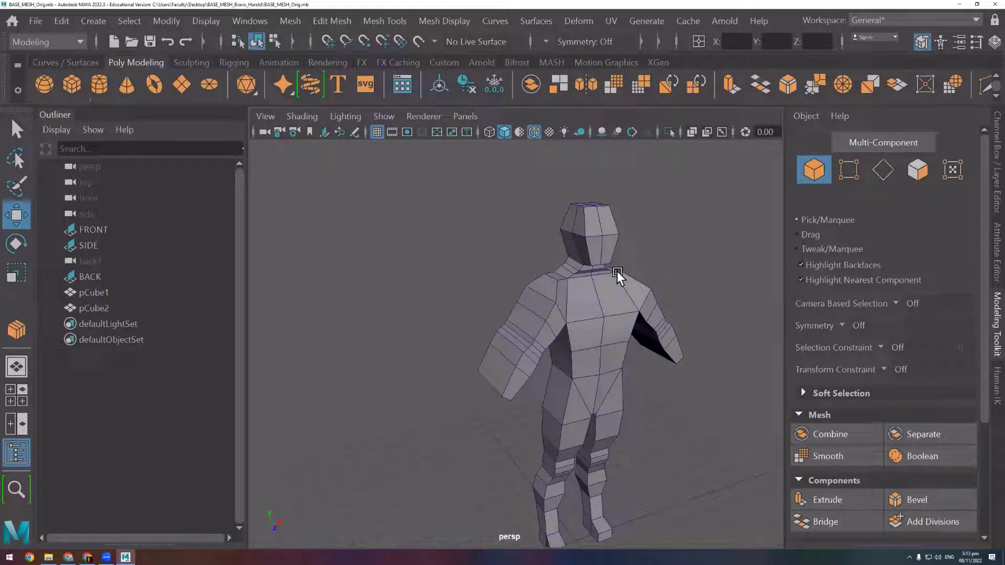
click(617, 226)
shift+click(585, 228)
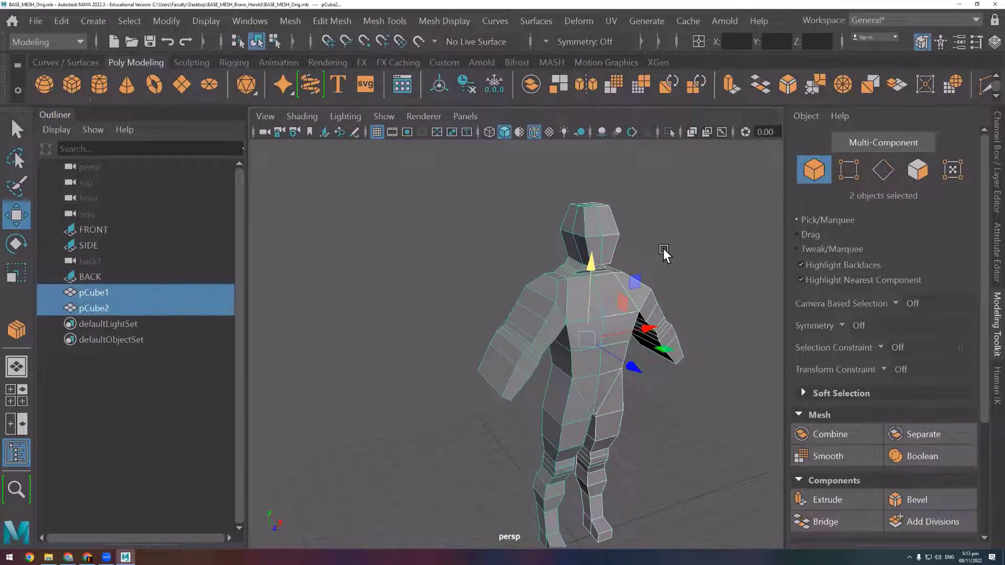
alt+drag(664, 248, 654, 257)
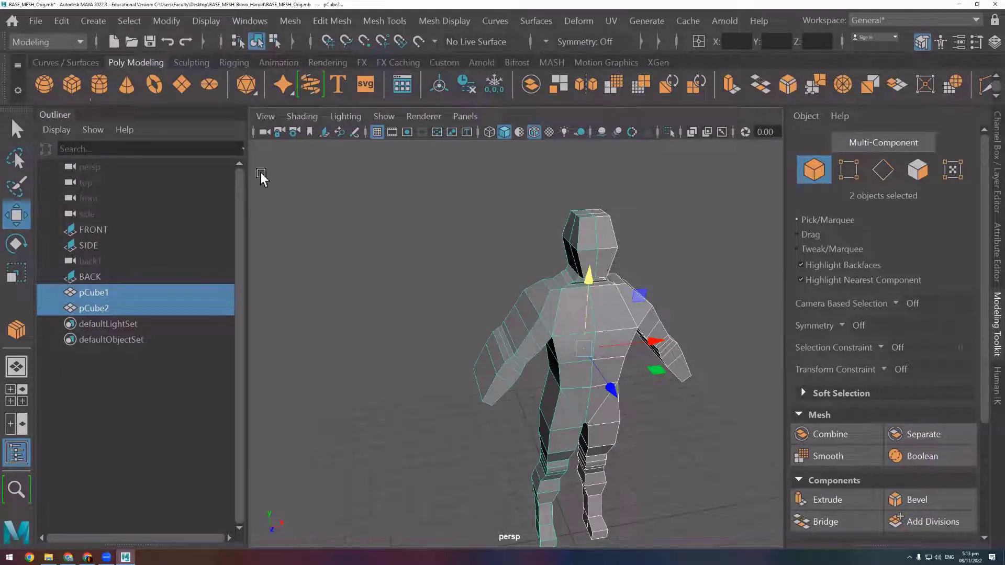
Combine pCube1 and pCube2 into a single mesh, pCube3, and reselect it
click(289, 22)
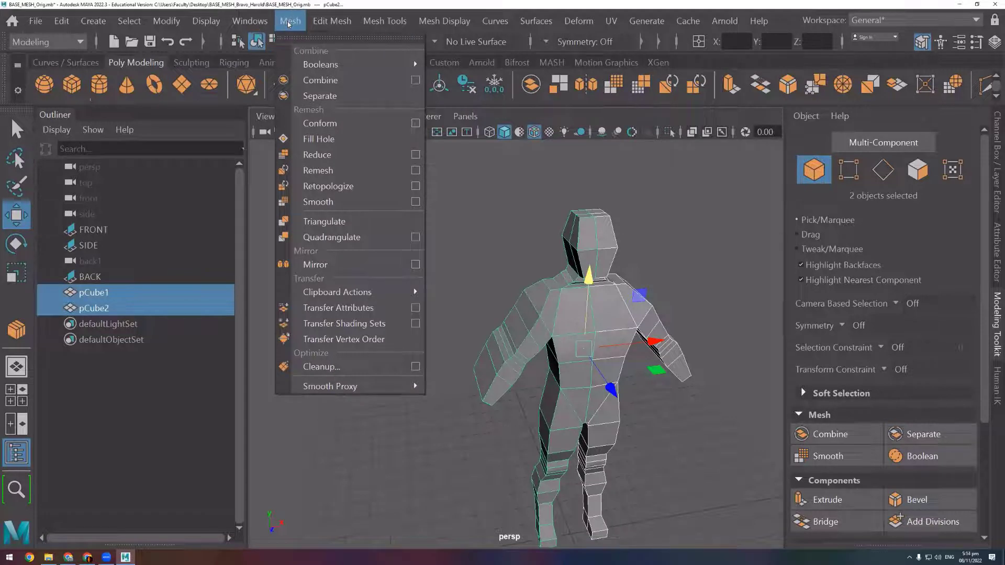
click(325, 81)
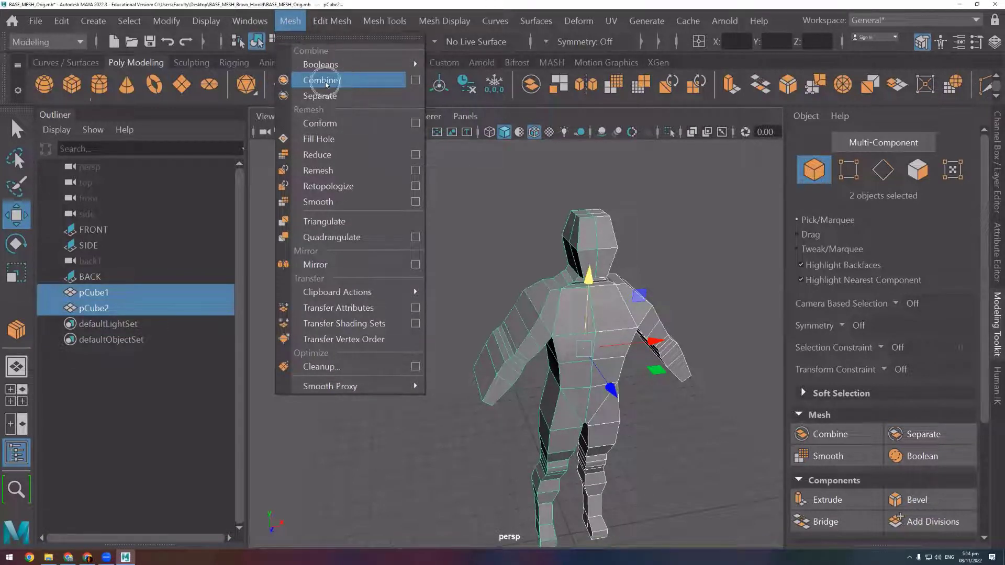
click(692, 282)
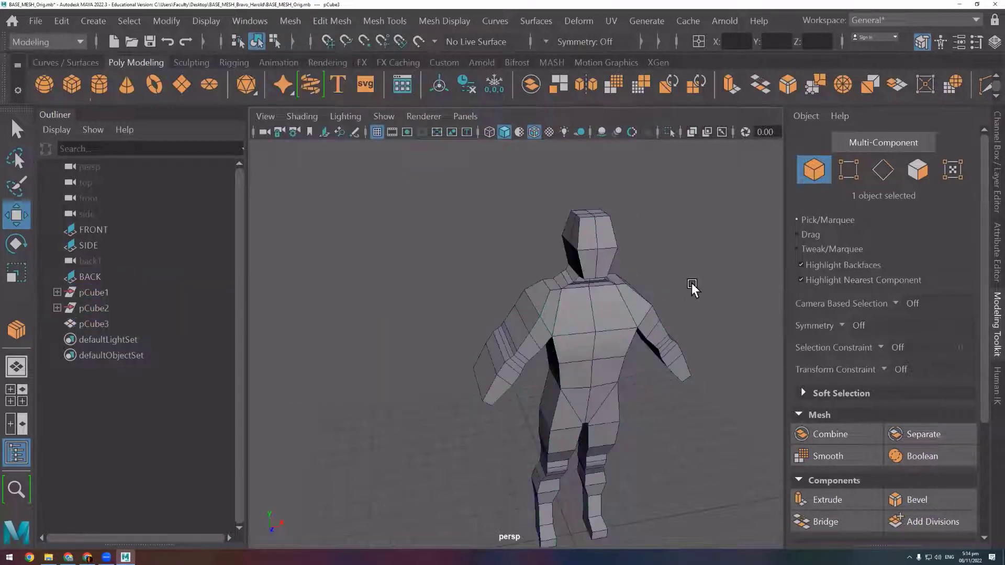
click(614, 324)
mouse_move(687, 412)
alt+mouse_down()
mouse_move(617, 387)
mouse_move(692, 407)
alt+mouse_up()
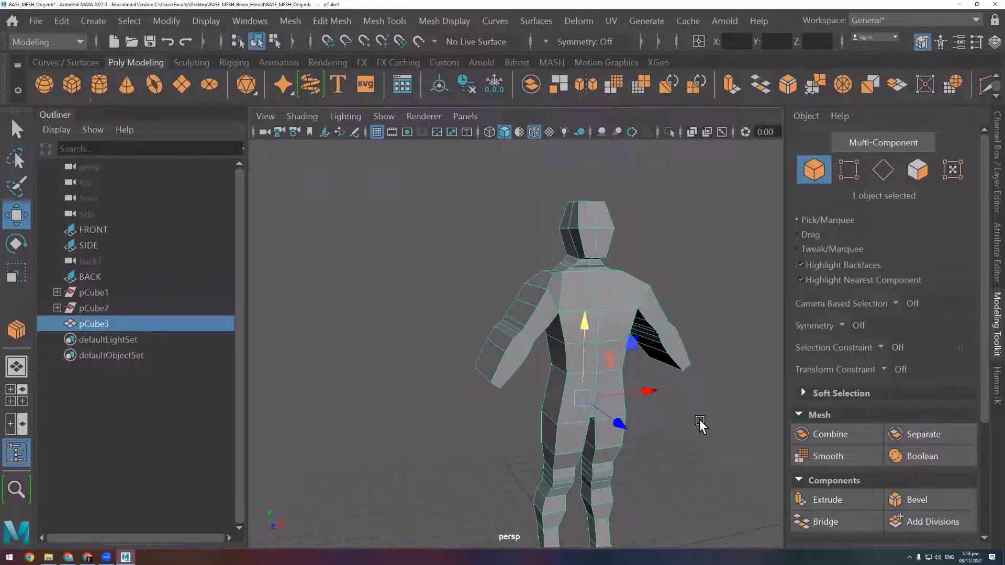
alt+middle_drag(700, 419, 650, 368)
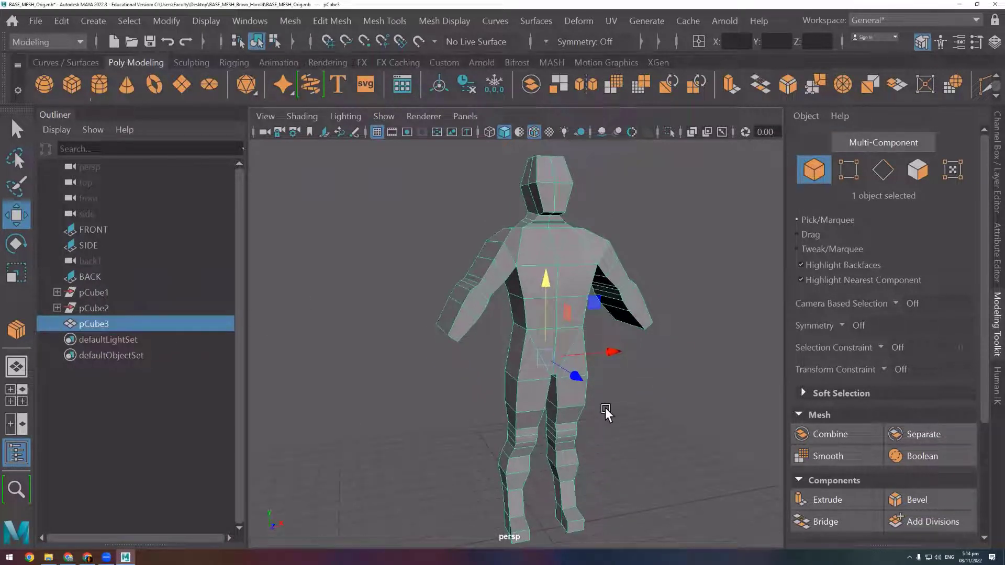
click(606, 407)
click(560, 289)
Preview pCube3 smoothed with key 3 and orbit to view the torso from above
key(3)
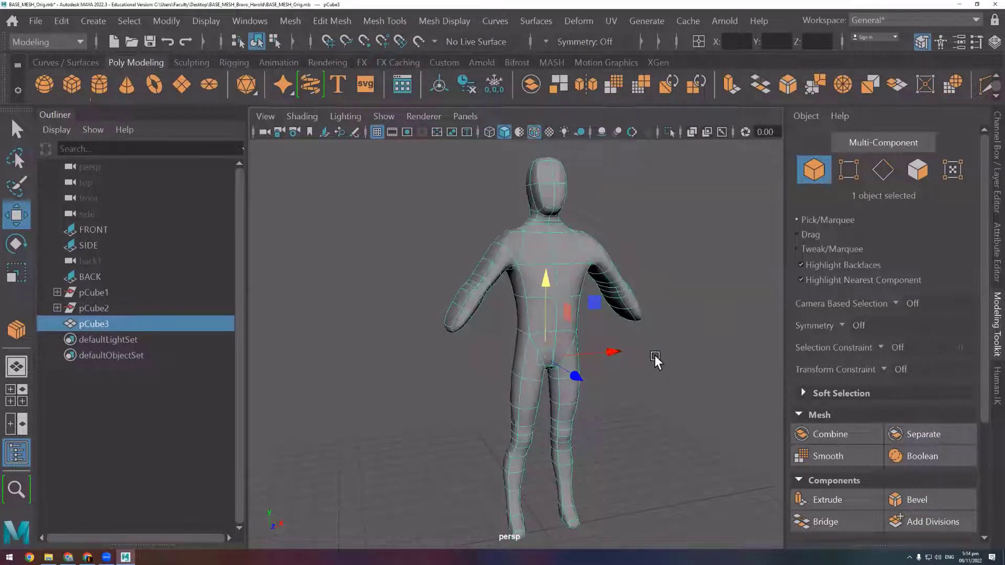
mouse_move(655, 355)
alt+mouse_down()
mouse_move(561, 372)
mouse_move(664, 344)
mouse_move(666, 358)
alt+mouse_up()
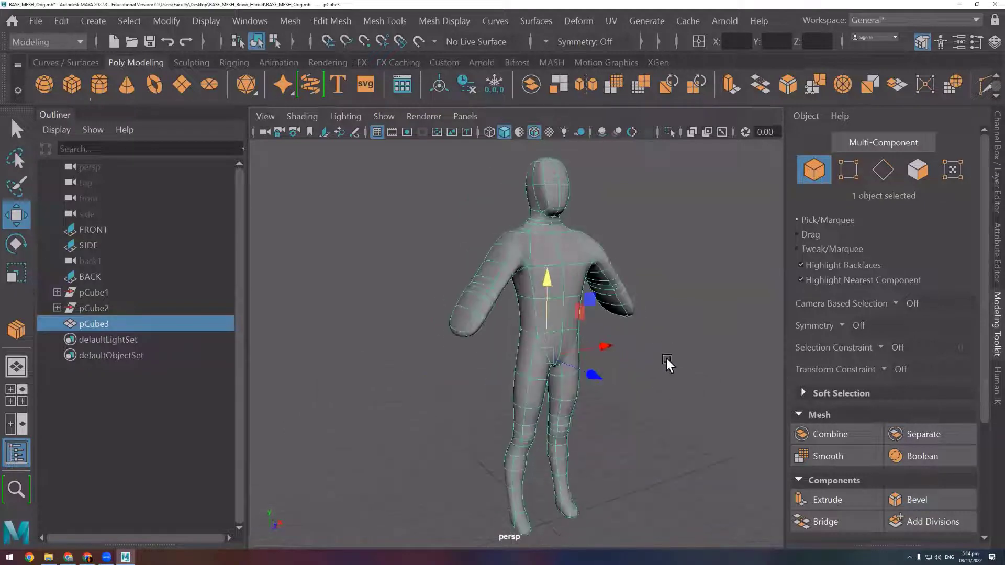
scroll(568, 306, up, 4)
mouse_move(567, 306)
alt+mouse_down()
mouse_move(622, 348)
mouse_move(620, 328)
alt+mouse_up()
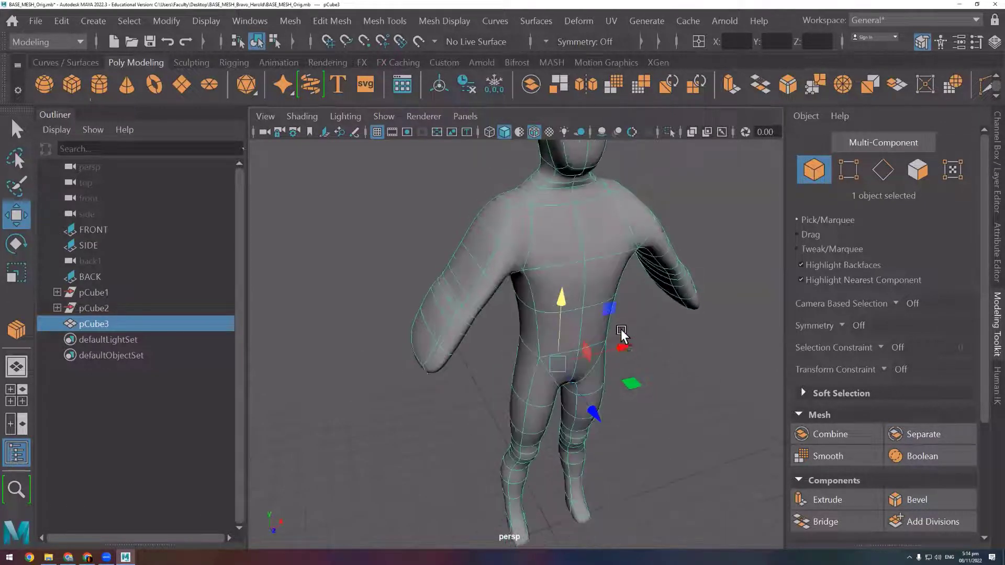
Return to the low-poly cage, then test-move a chest vertex and undo it
key(1)
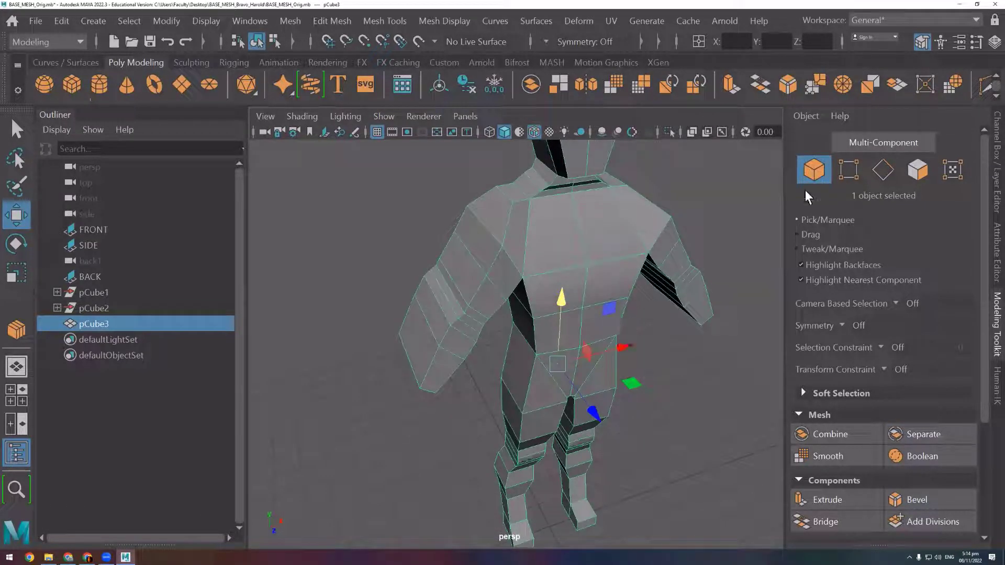
click(843, 167)
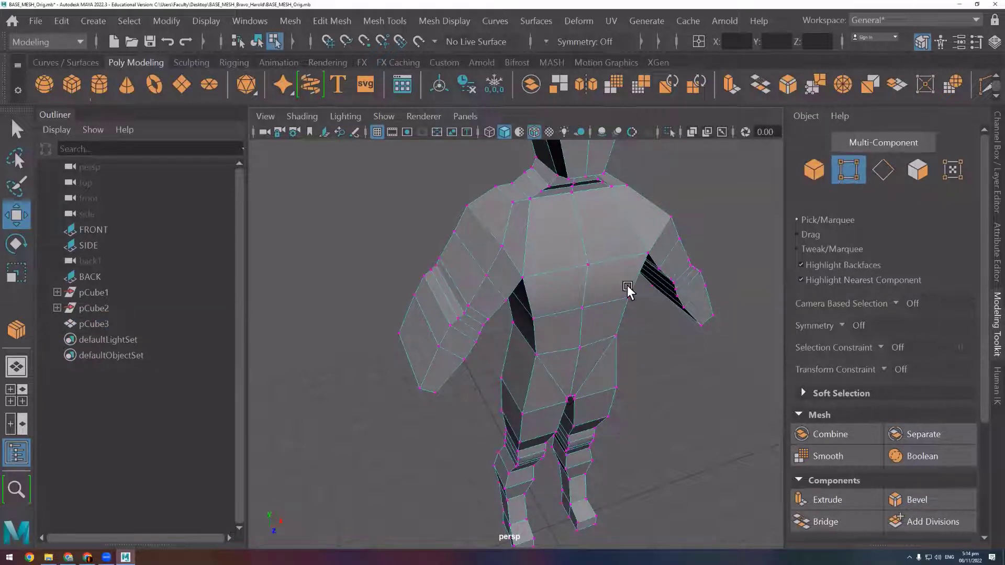
click(589, 263)
drag(605, 264, 686, 247)
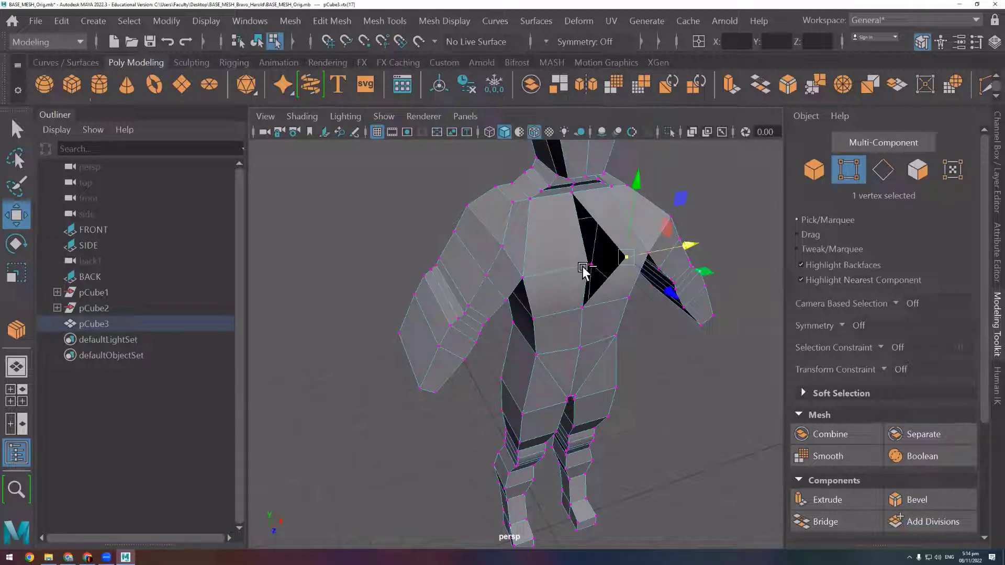
key(ctrl+z)
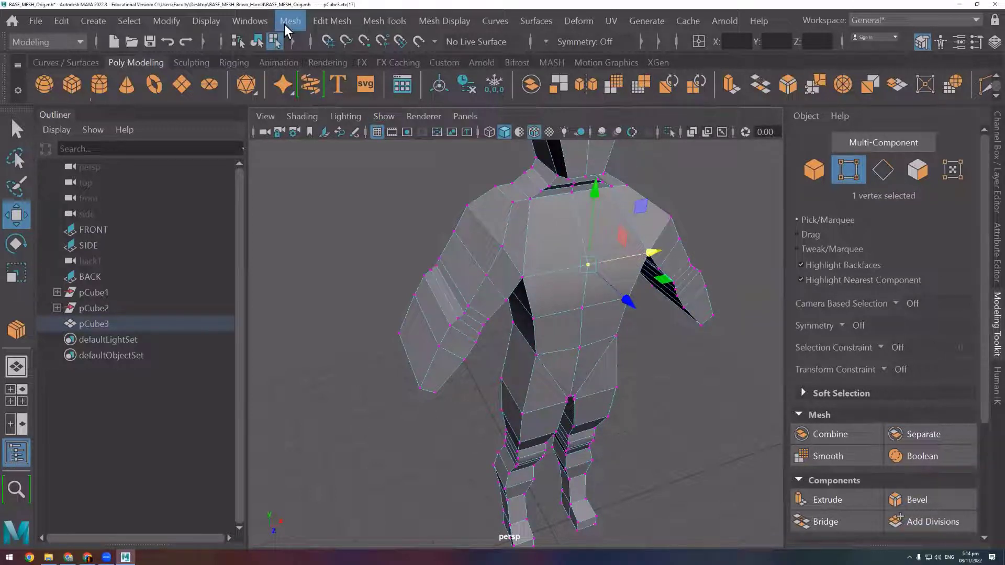
Reselect a chest vertex and switch to the four-view layout
click(285, 24)
click(672, 368)
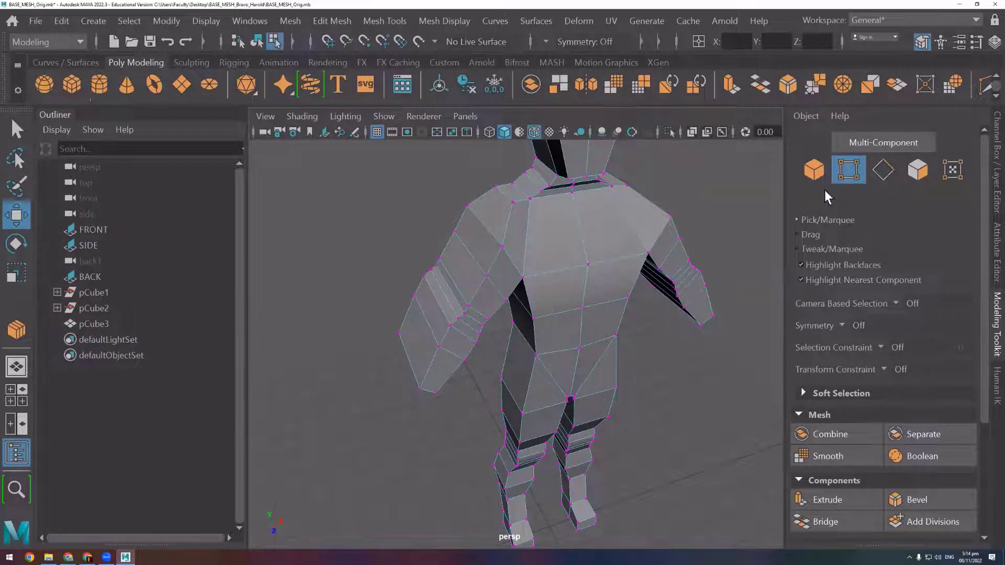
click(589, 264)
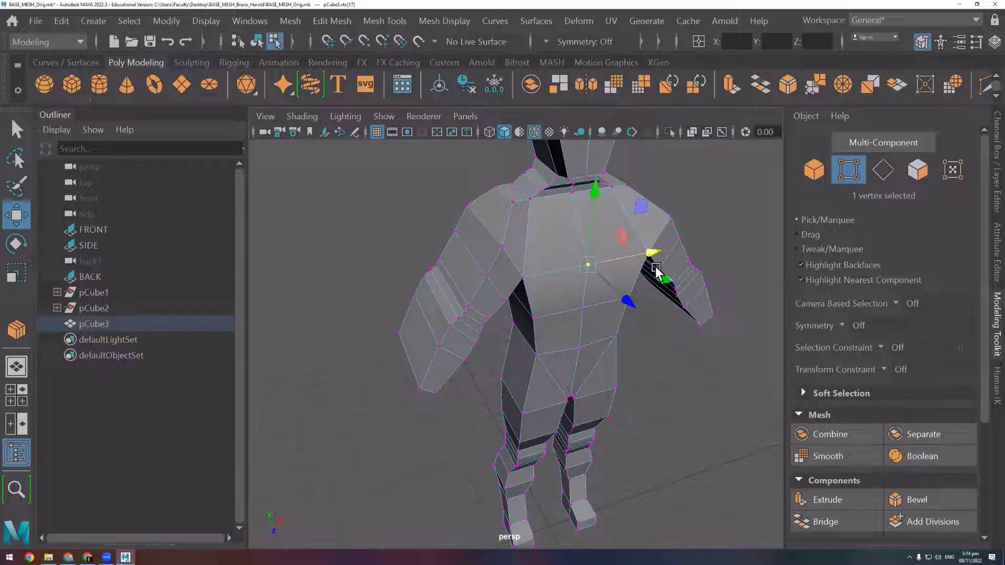
key(space)
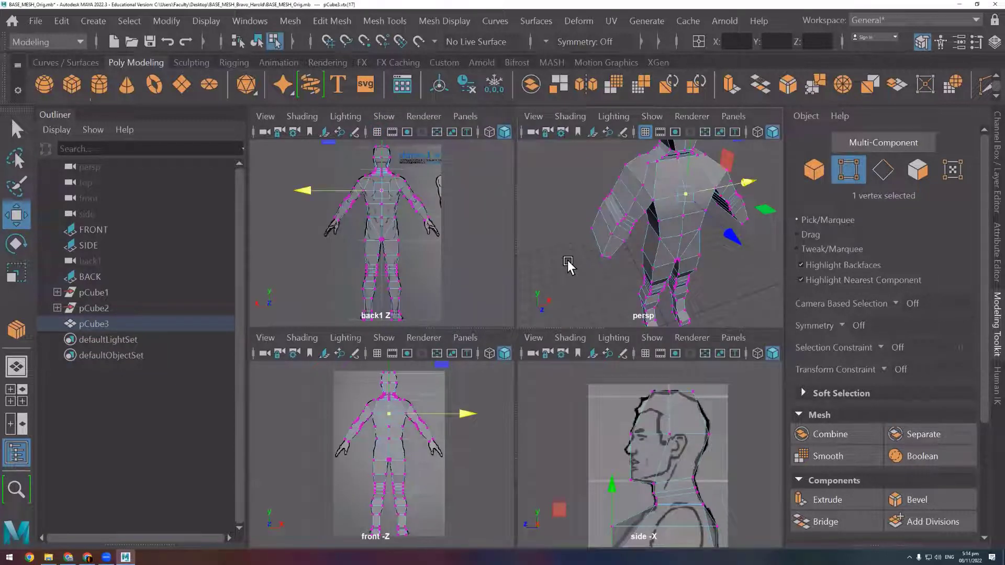
Maximize the back view and switch it to the top orthographic camera
key(space)
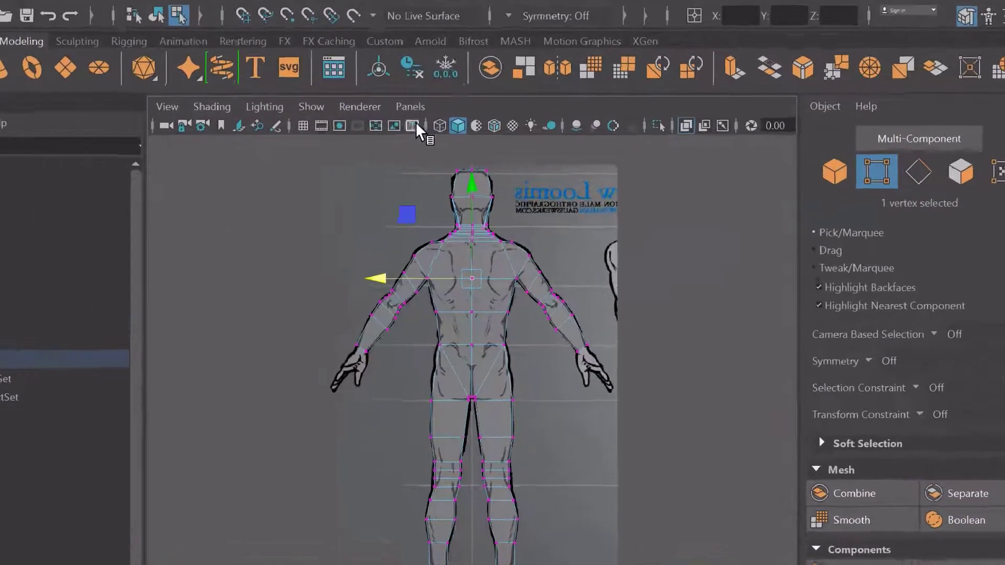
click(465, 116)
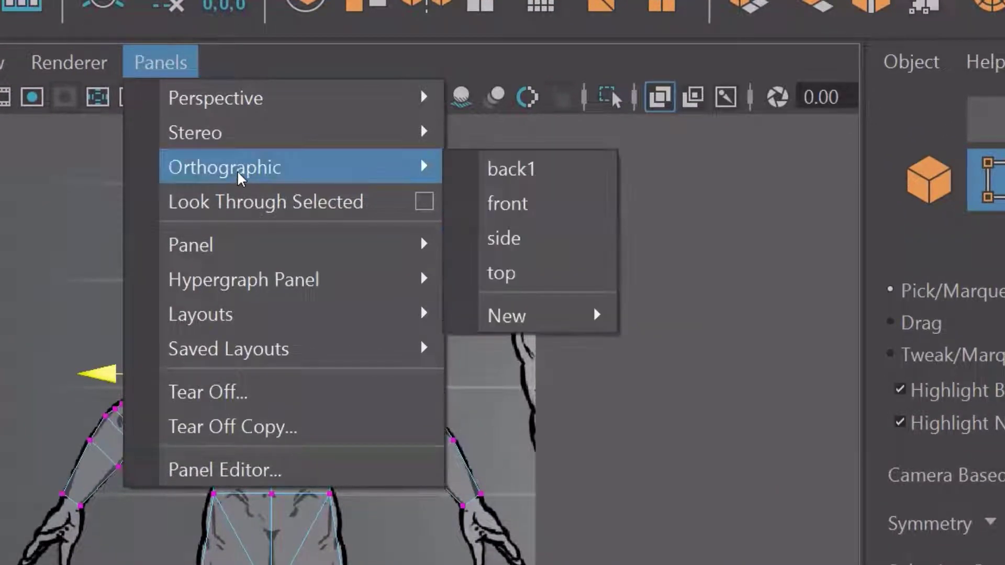
click(233, 181)
click(578, 284)
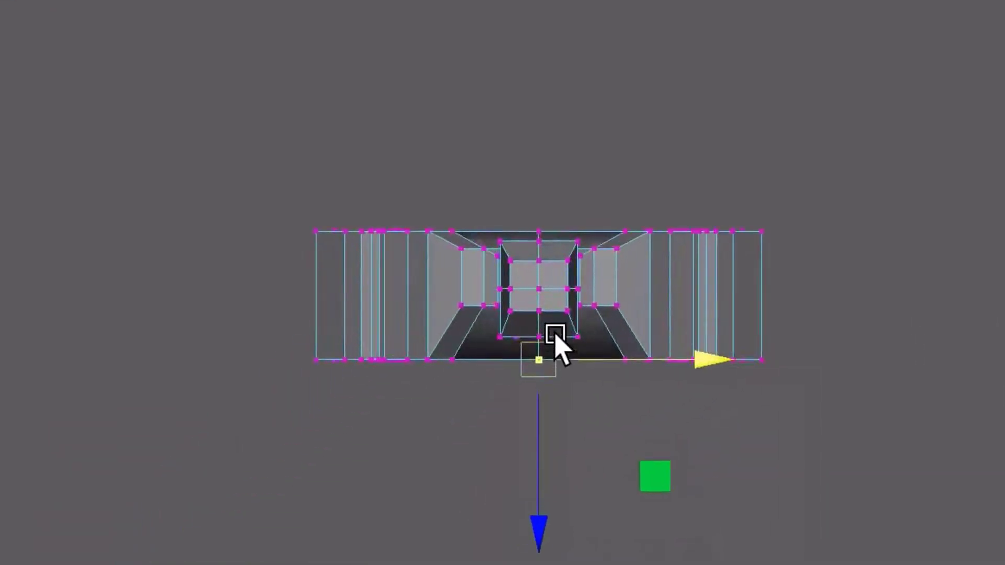
Zoom into the top view, marquee-select the 44 centre-line vertices, and return to four views
scroll(556, 338, up, 2)
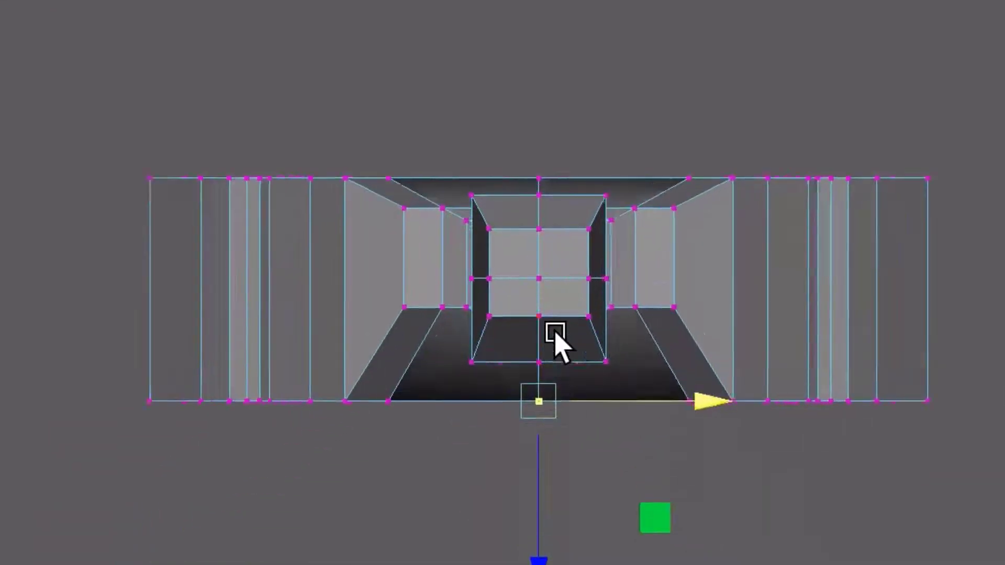
scroll(559, 337, up, 3)
scroll(562, 330, up, 3)
scroll(564, 335, down, 5)
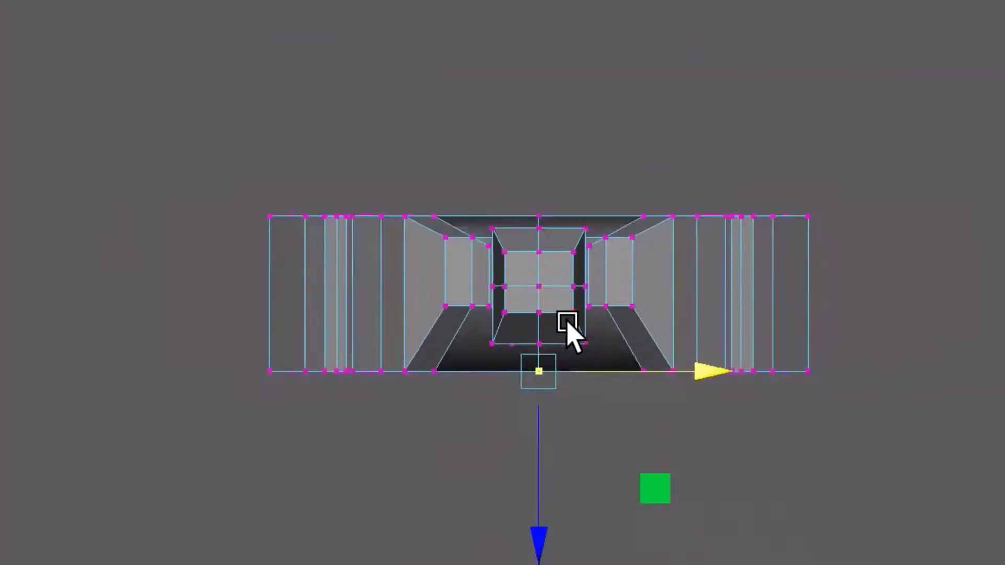
scroll(567, 333, up, 1)
scroll(567, 332, up, 2)
scroll(568, 330, up, 1)
scroll(568, 325, up, 1)
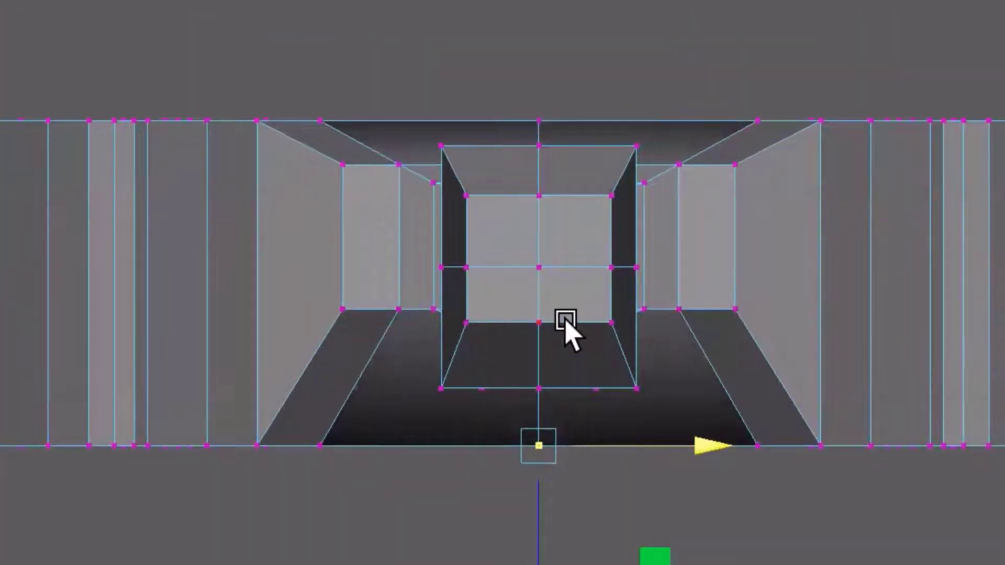
mouse_move(529, 94)
mouse_down()
mouse_move(558, 438)
mouse_move(548, 537)
mouse_move(559, 510)
mouse_move(544, 494)
mouse_move(547, 503)
mouse_up()
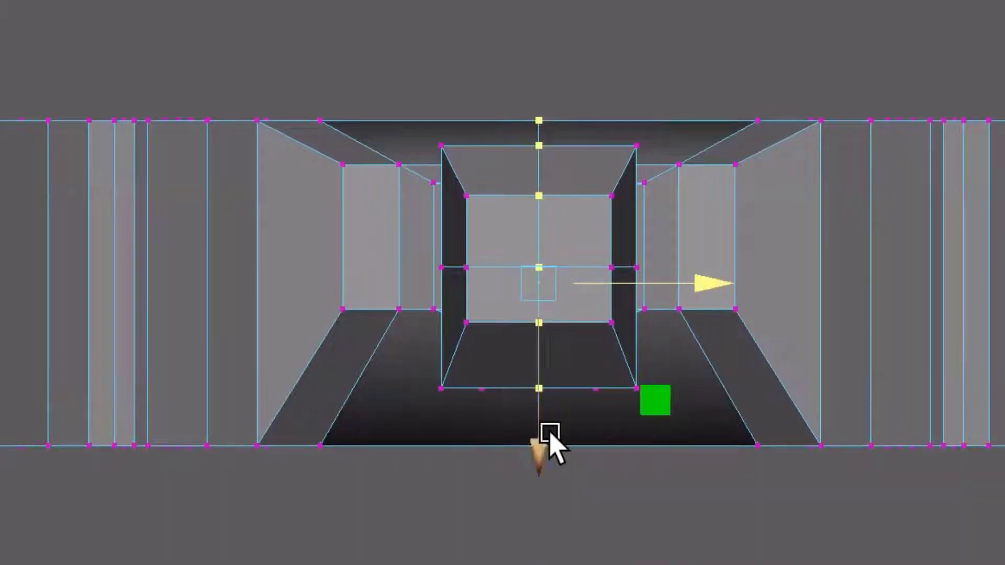
key(space)
key(space)
key(space)
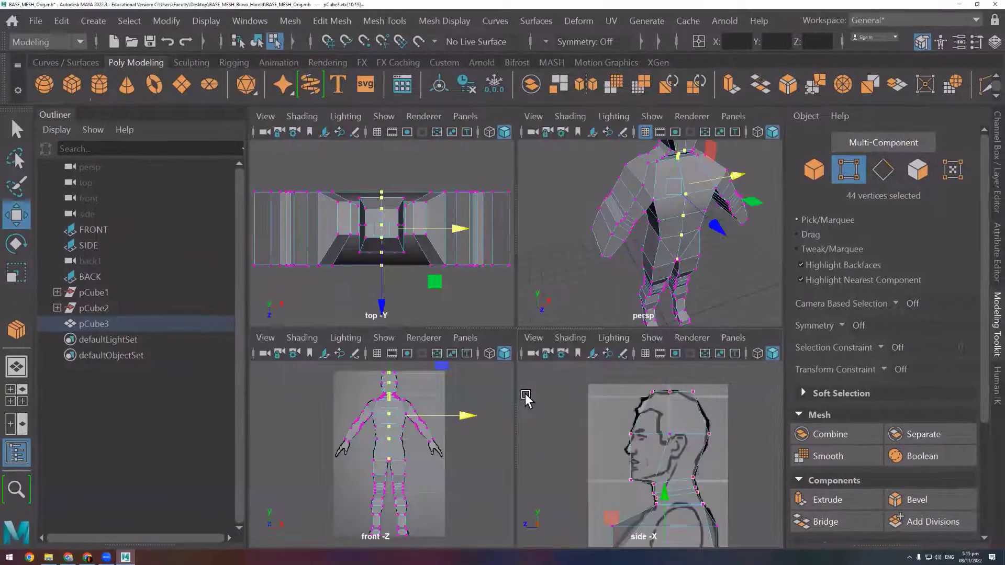
key(space)
Orbit the full-size perspective view from above round to a front view of the character
mouse_move(642, 423)
alt+mouse_down()
mouse_move(651, 333)
mouse_move(677, 337)
mouse_move(714, 411)
mouse_move(764, 440)
mouse_move(840, 393)
mouse_move(650, 408)
mouse_move(676, 409)
alt+mouse_up()
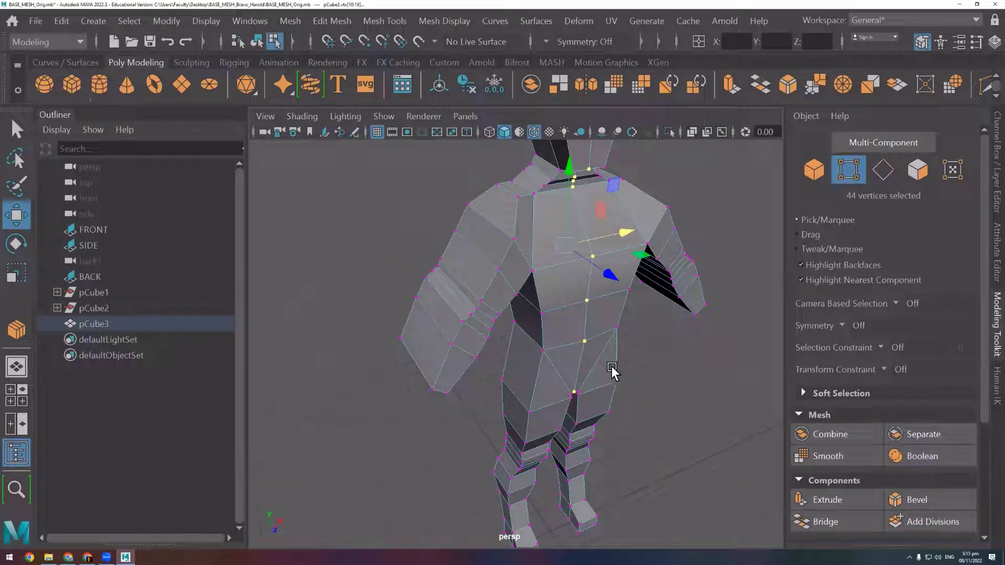
mouse_move(623, 374)
alt+mouse_down()
mouse_move(632, 354)
mouse_move(593, 361)
mouse_move(628, 354)
mouse_move(590, 347)
mouse_move(602, 359)
mouse_move(588, 337)
mouse_move(583, 364)
alt+mouse_up()
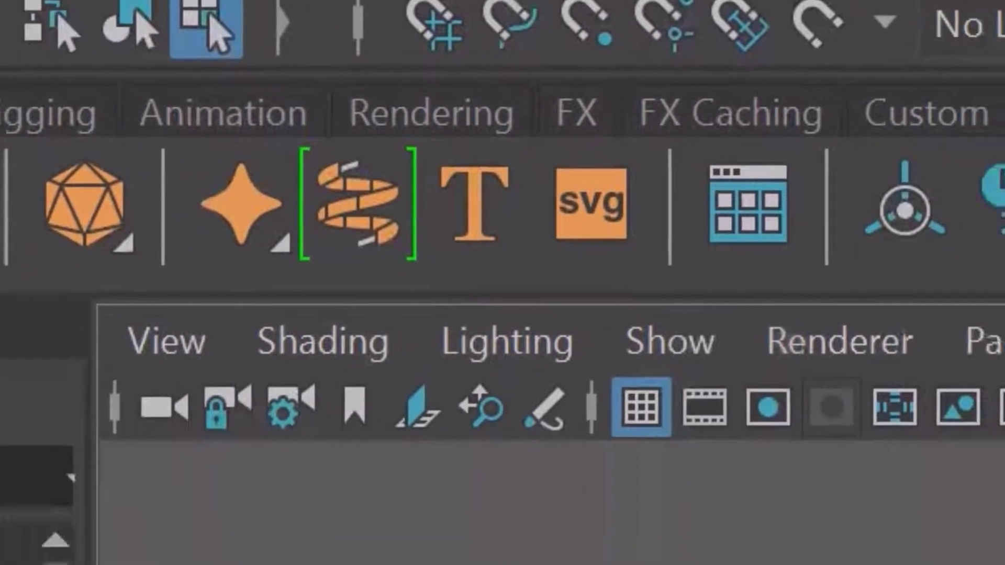
Merge the selected centre-line vertices with Edit Mesh > Merge, reducing 44 to 22
click(461, 88)
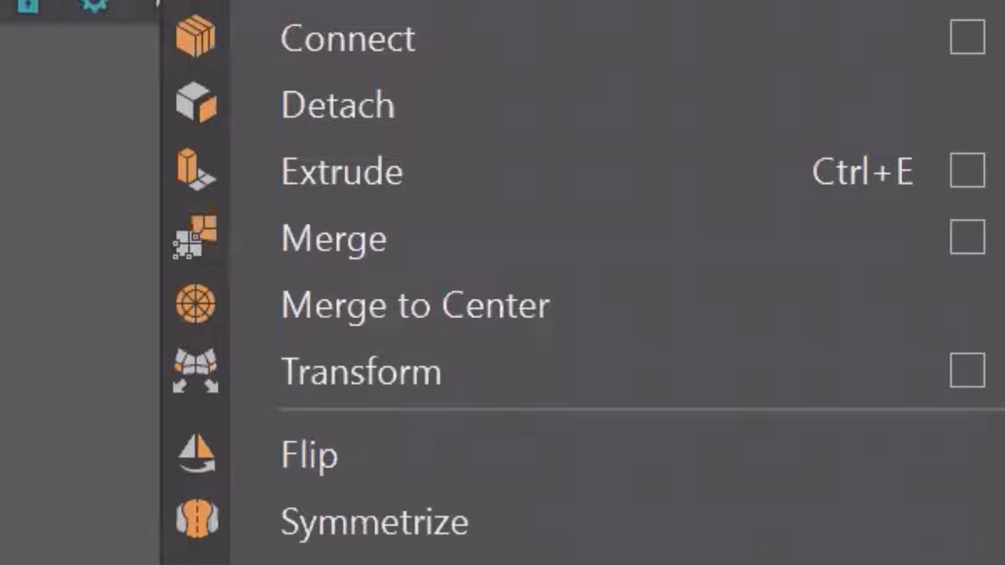
click(408, 257)
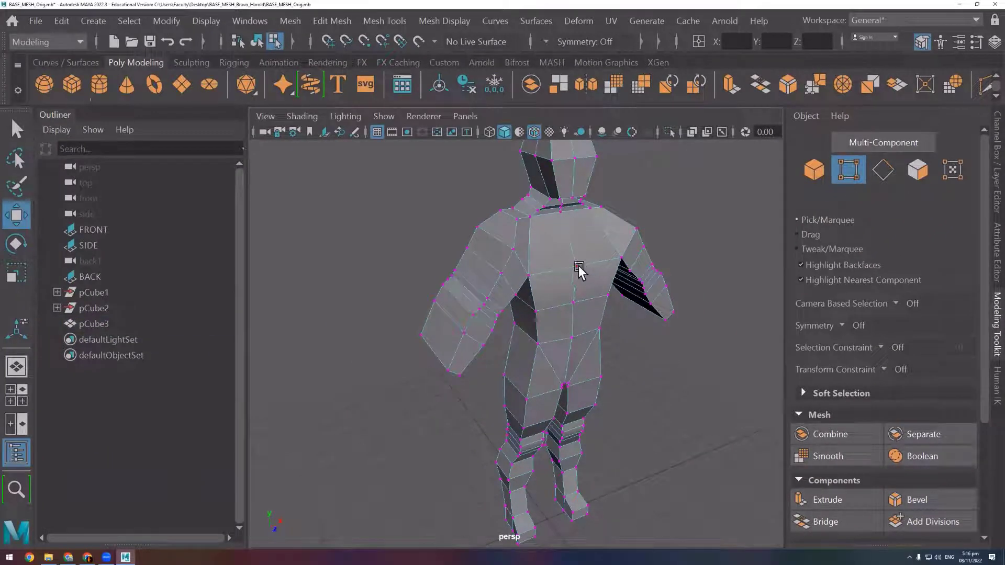
Nudge a chest vertex to confirm the halves are welded, then clear the selection
click(577, 267)
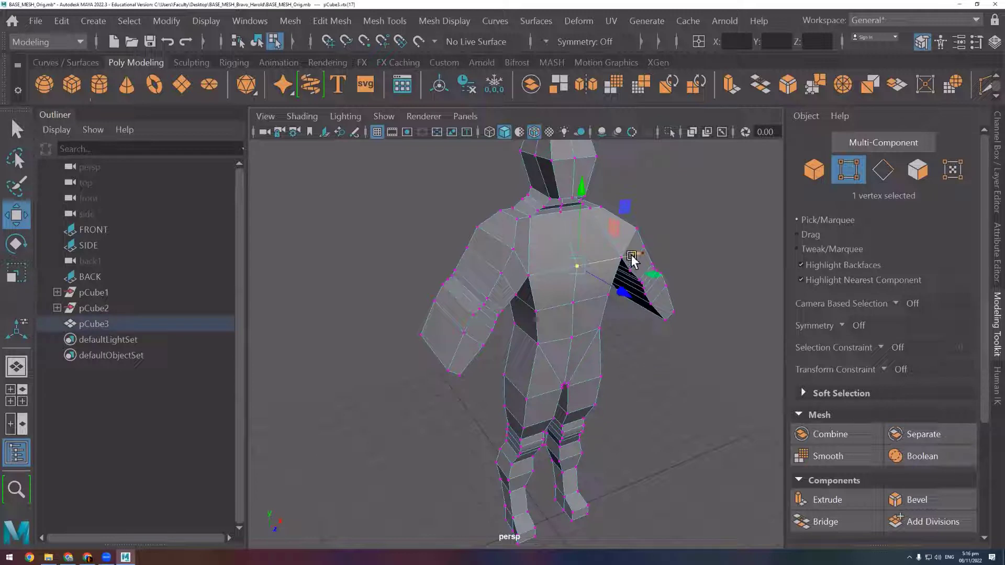
drag(576, 267, 564, 269)
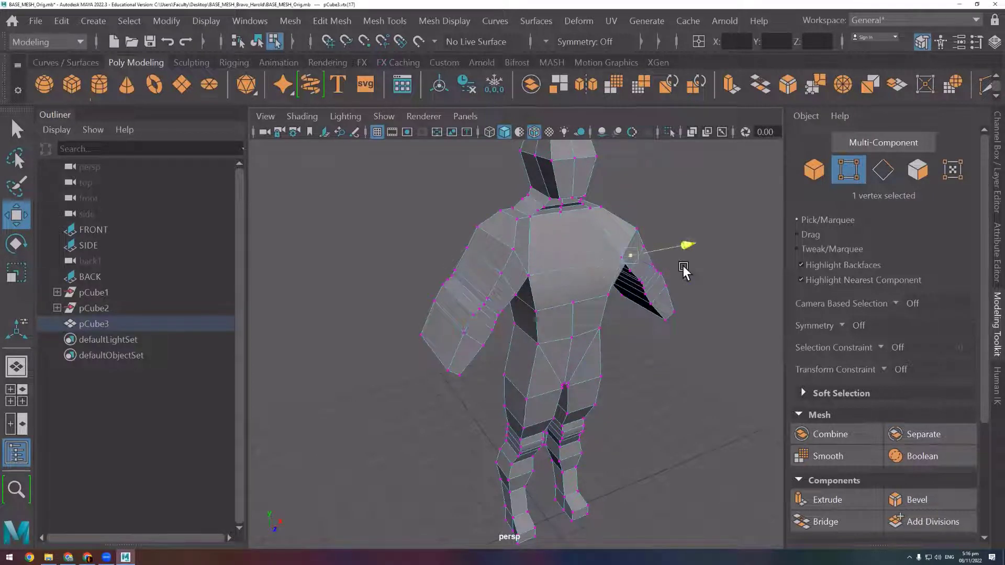
click(682, 266)
click(649, 363)
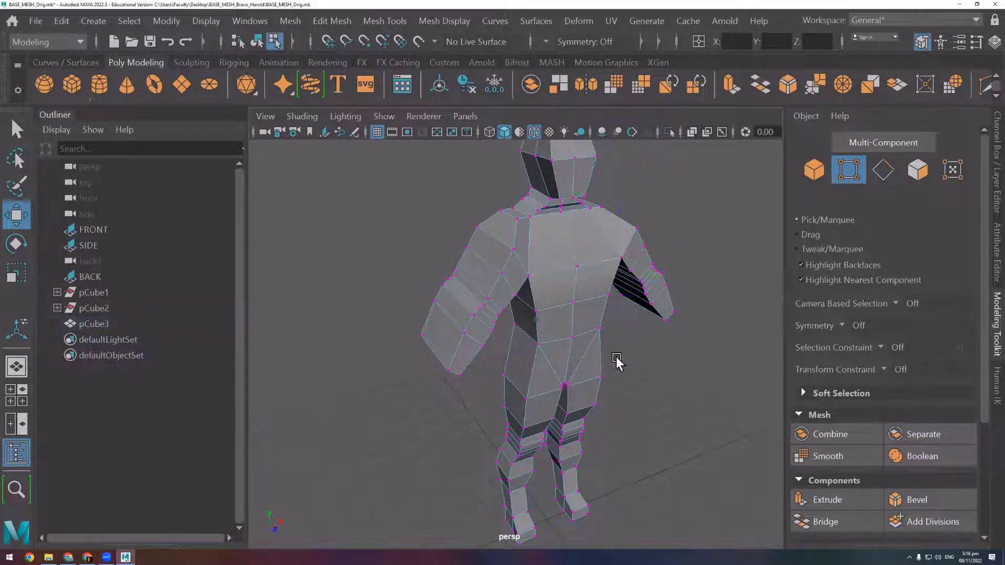
mouse_move(617, 356)
alt+mouse_down()
mouse_move(648, 395)
mouse_move(623, 390)
mouse_move(655, 386)
alt+mouse_up()
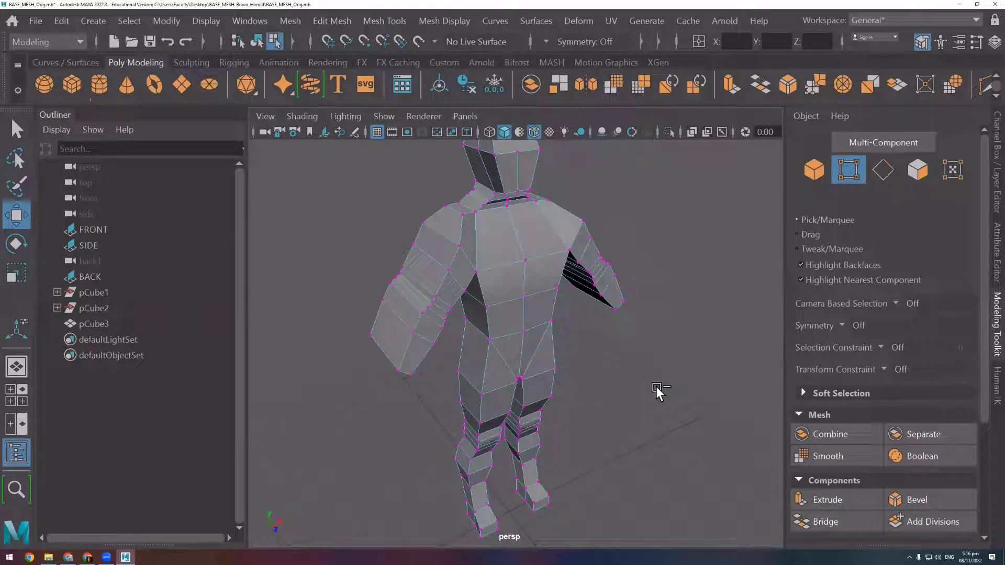
Switch back to Object mode and reselect the whole pCube3 mesh
click(814, 168)
click(645, 363)
alt+drag(646, 362, 633, 354)
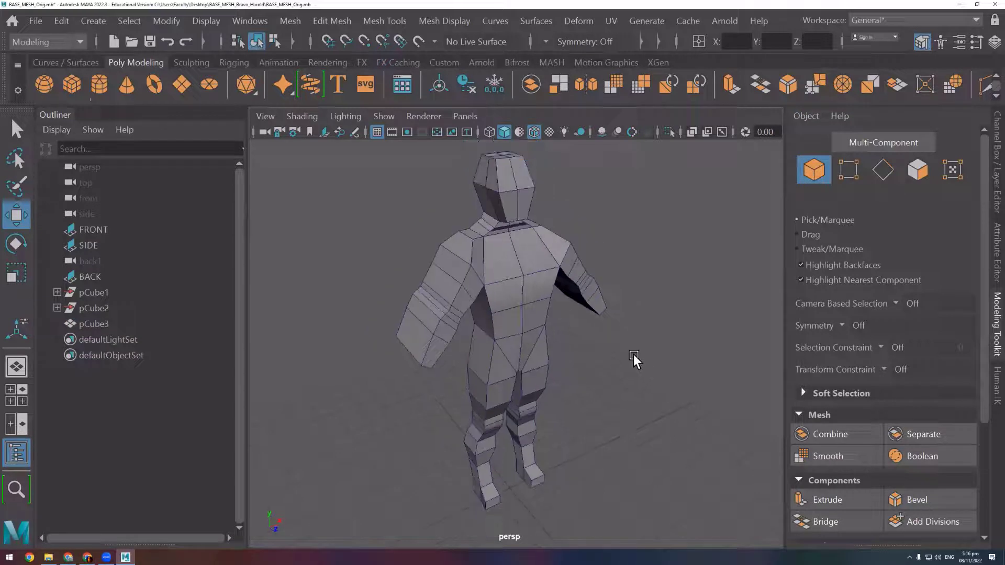
click(551, 285)
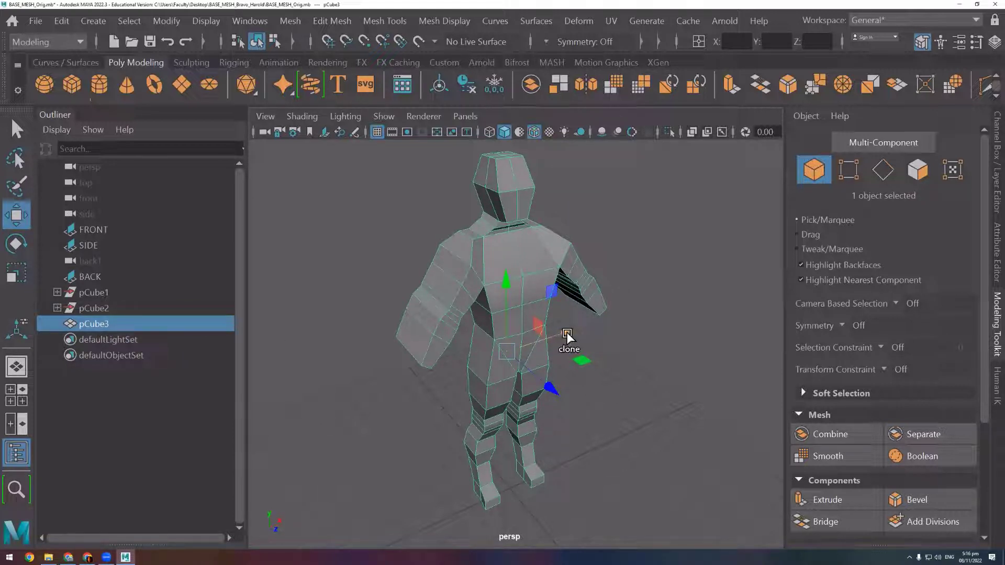
Shift-drag out a copy of the human mesh, redoing the first try, so pCube4 stands beside pCube3
shift+drag(566, 332, 373, 376)
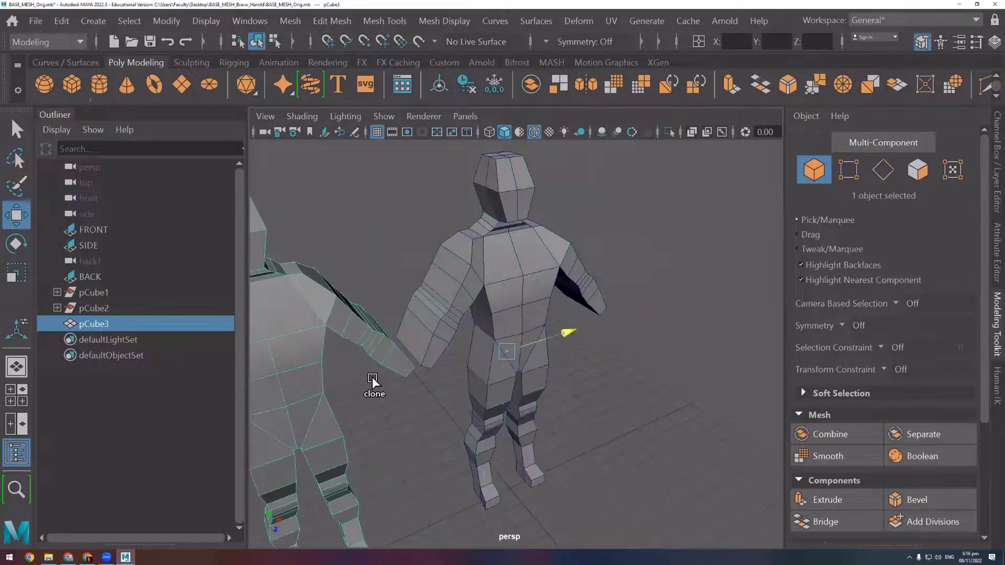
alt+middle_drag(576, 417, 705, 388)
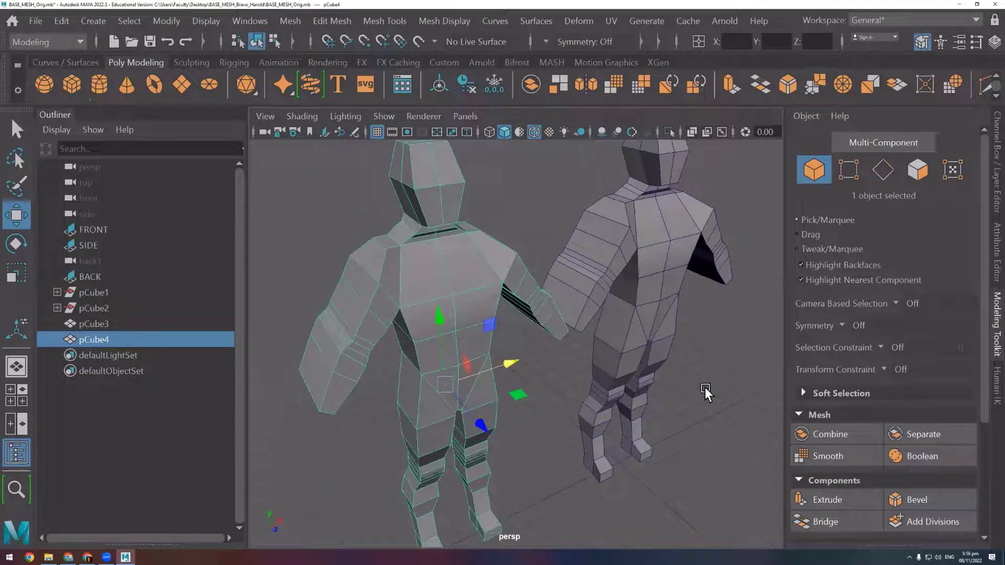
key(ctrl+z)
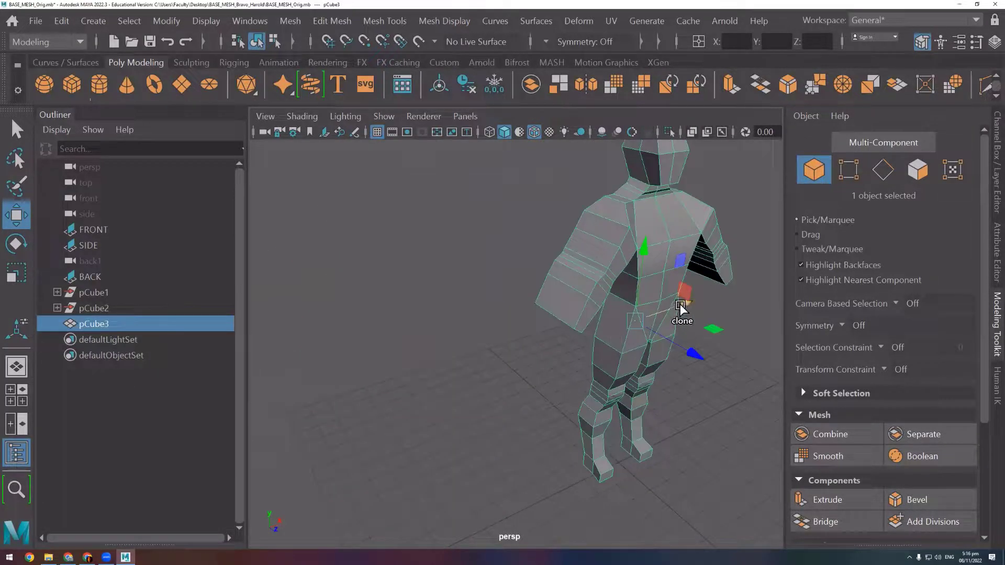
shift+drag(680, 304, 451, 366)
key(ctrl+d)
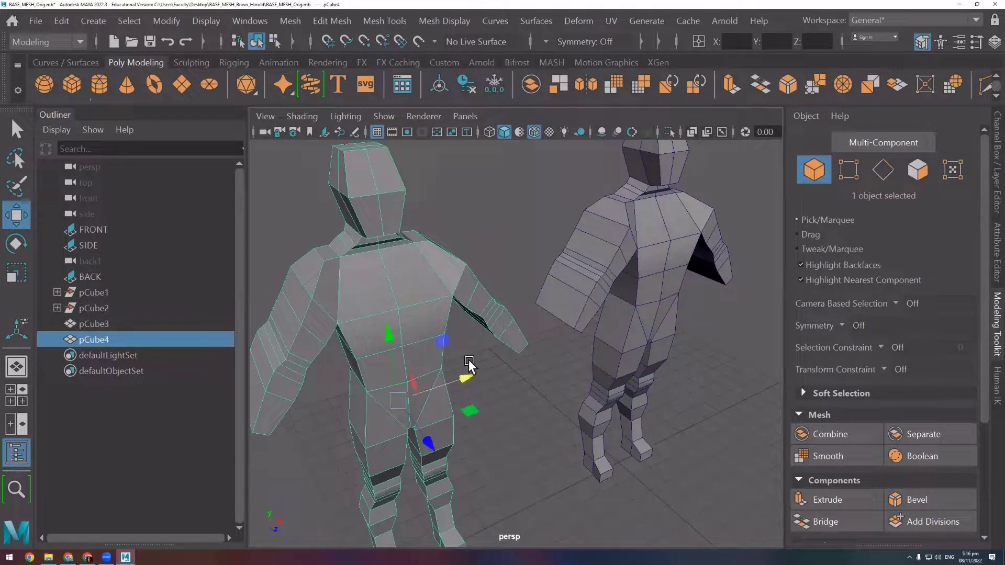
Rename the pCube4 copy to BASE_MESH_Lv01 in the Outliner
double_click(96, 339)
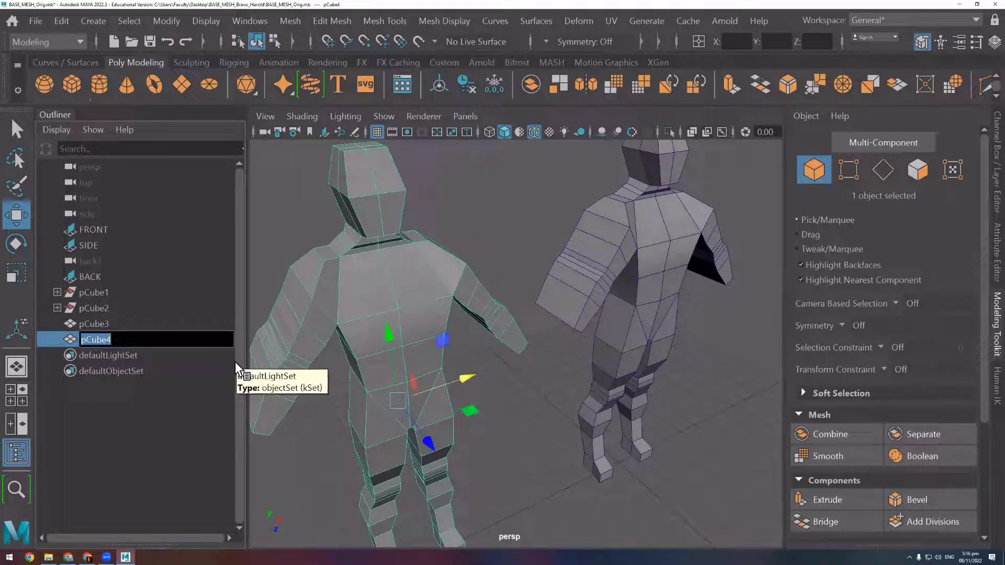
text(BASE)
text(_)
text(ME)
text(SH)
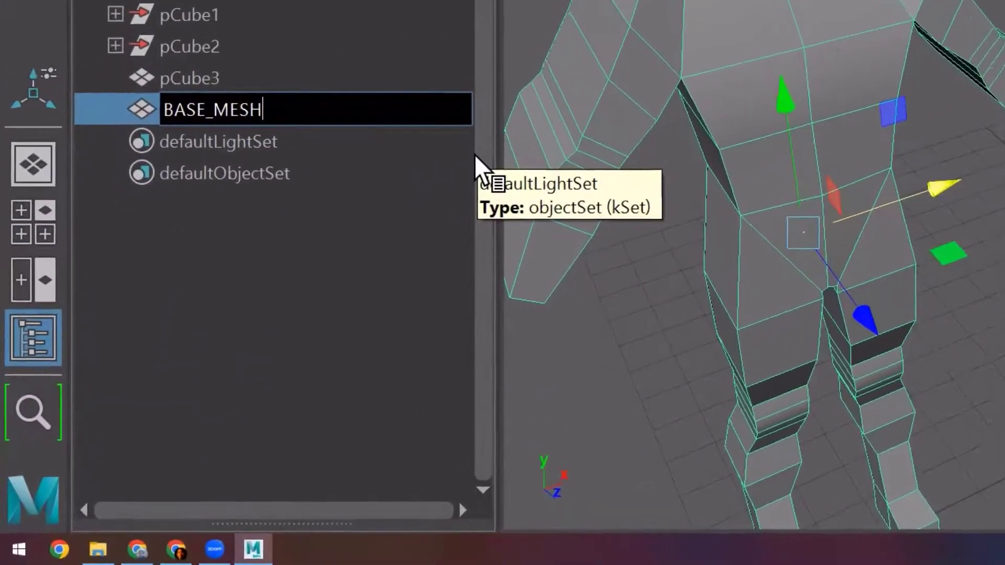
text(_L)
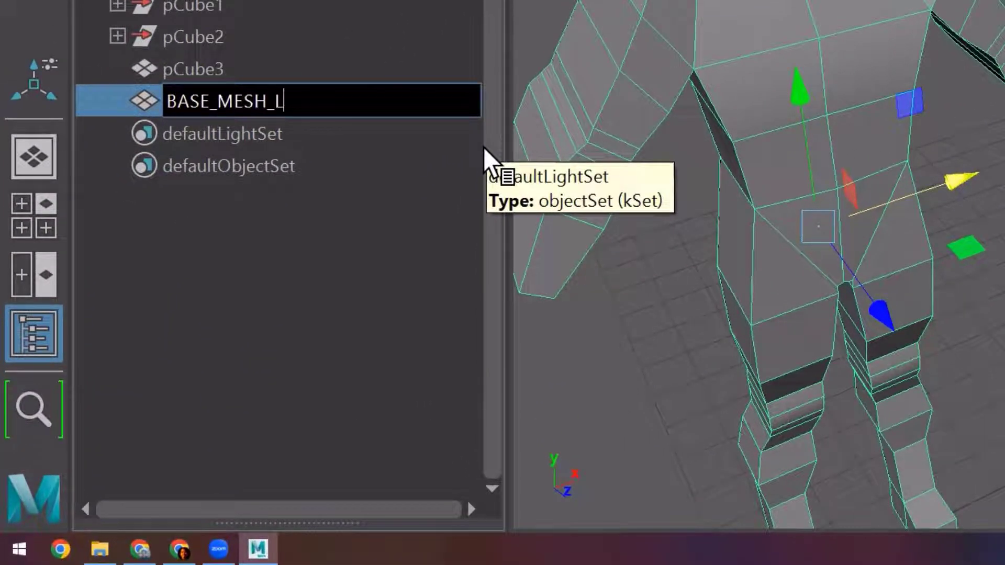
text(v01)
key(Return)
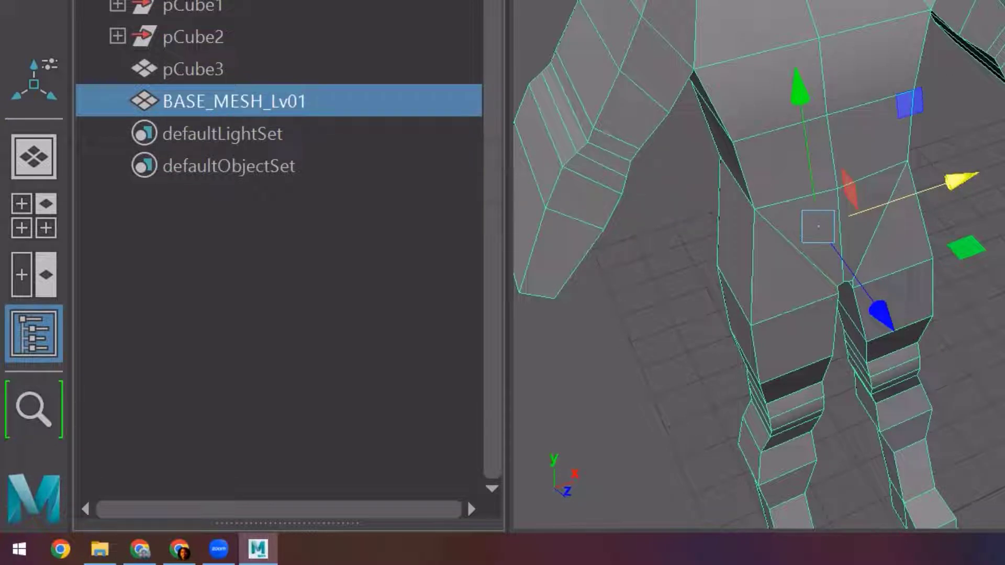
key(Up)
Rename the original pCube3 to BASE_MESH_Orig
double_click(209, 68)
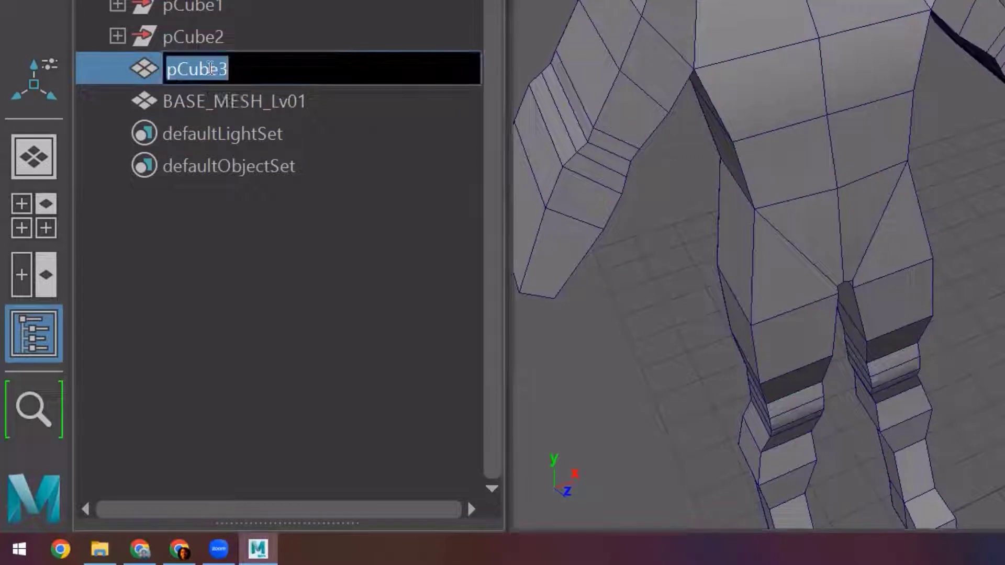
text(BASE)
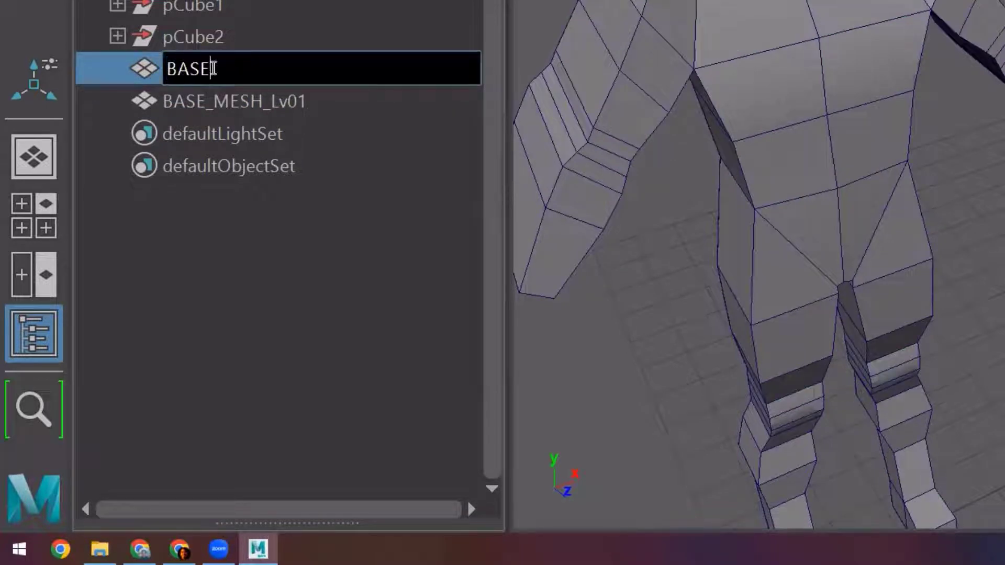
text(_MES)
text(H_Or)
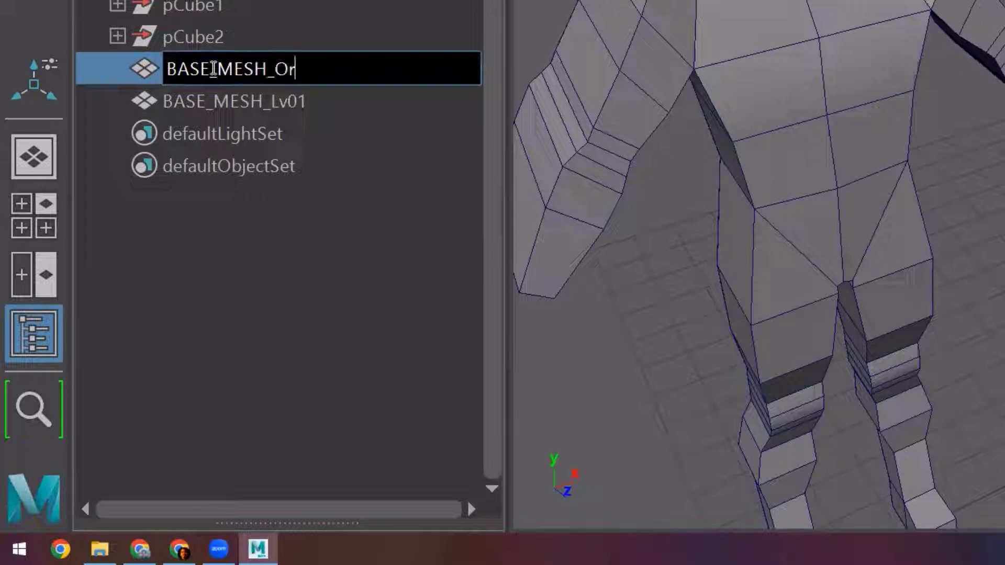
text(ig)
key(Return)
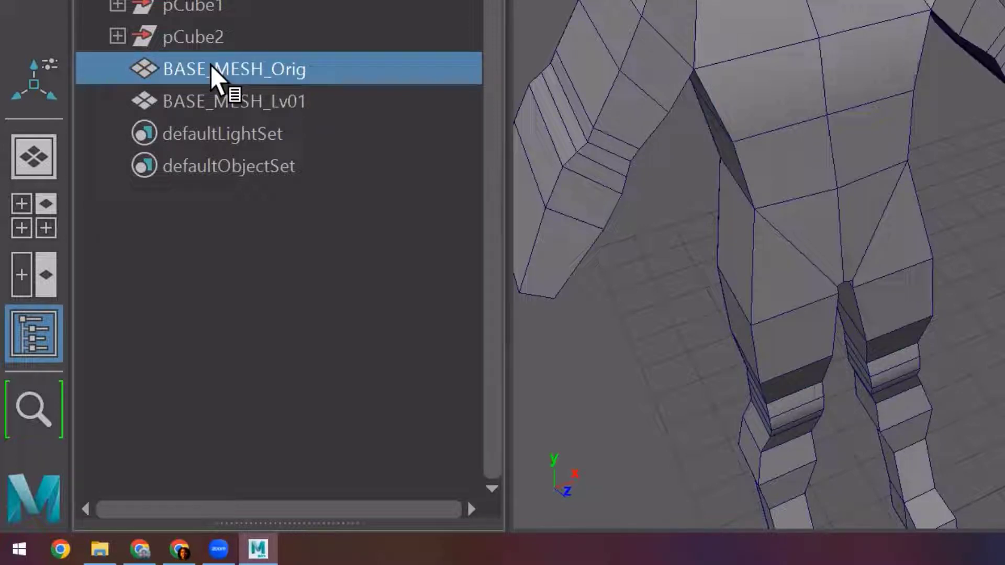
scroll(848, 11, down, 3)
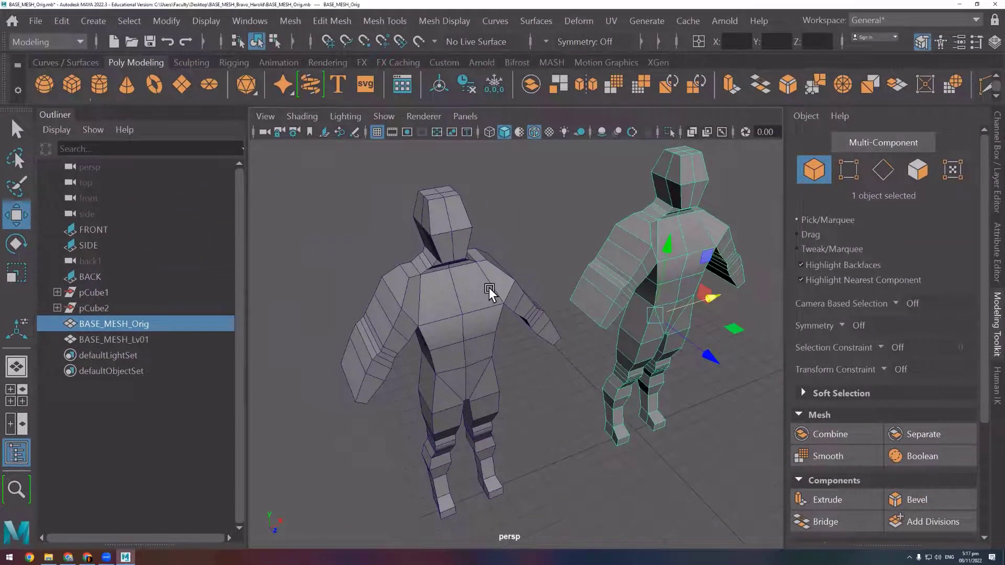
click(488, 287)
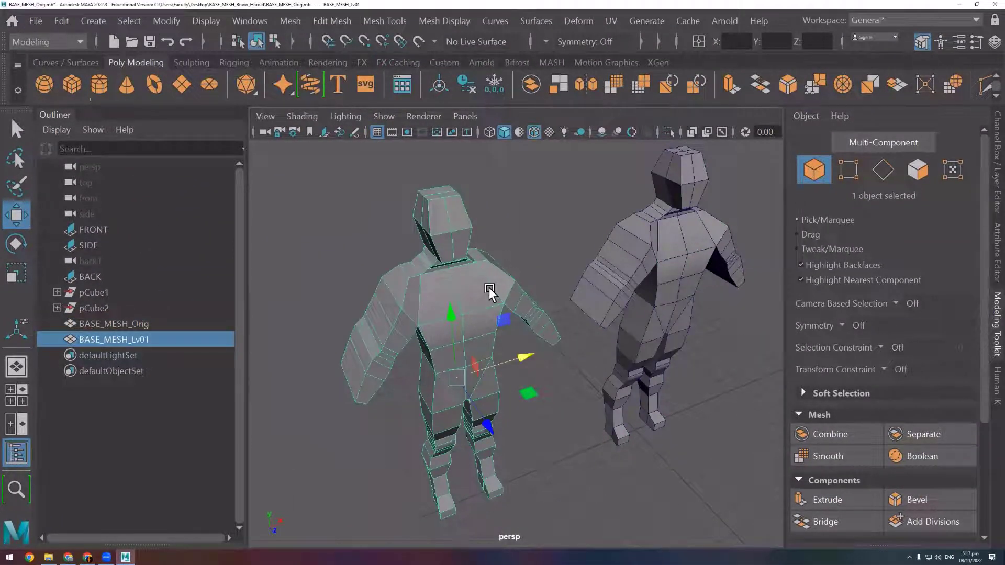
click(328, 239)
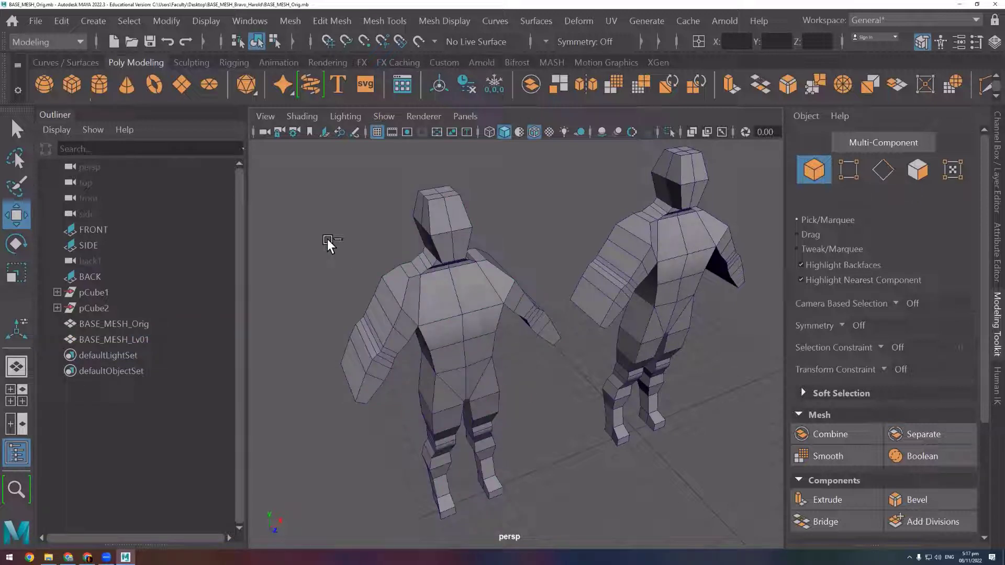
click(61, 20)
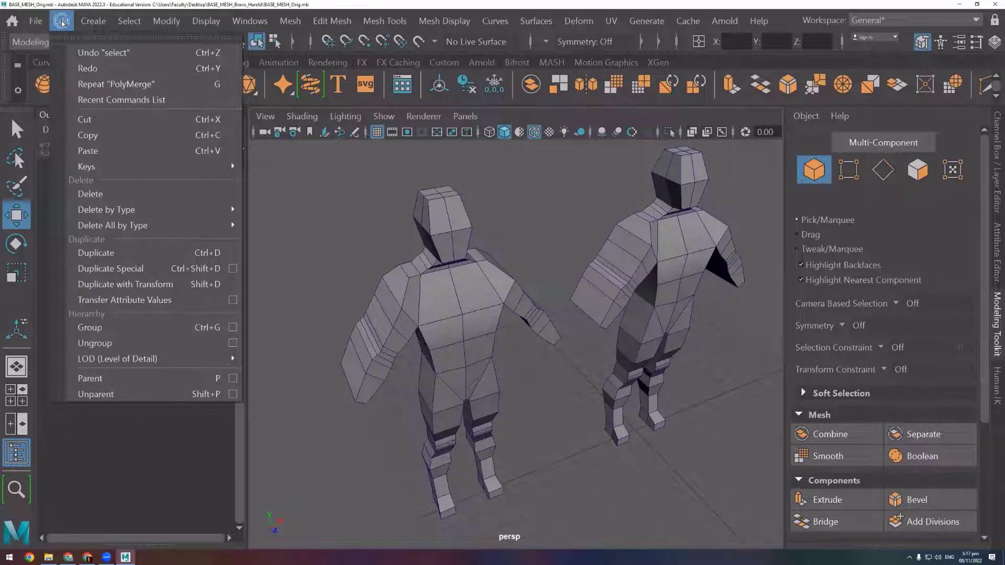
mouse_move(106, 210)
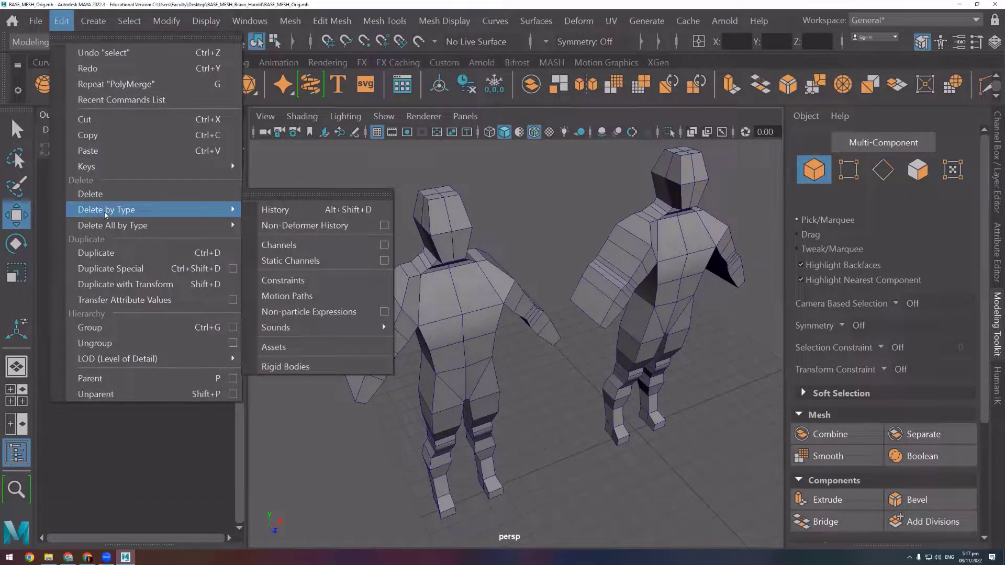
click(303, 210)
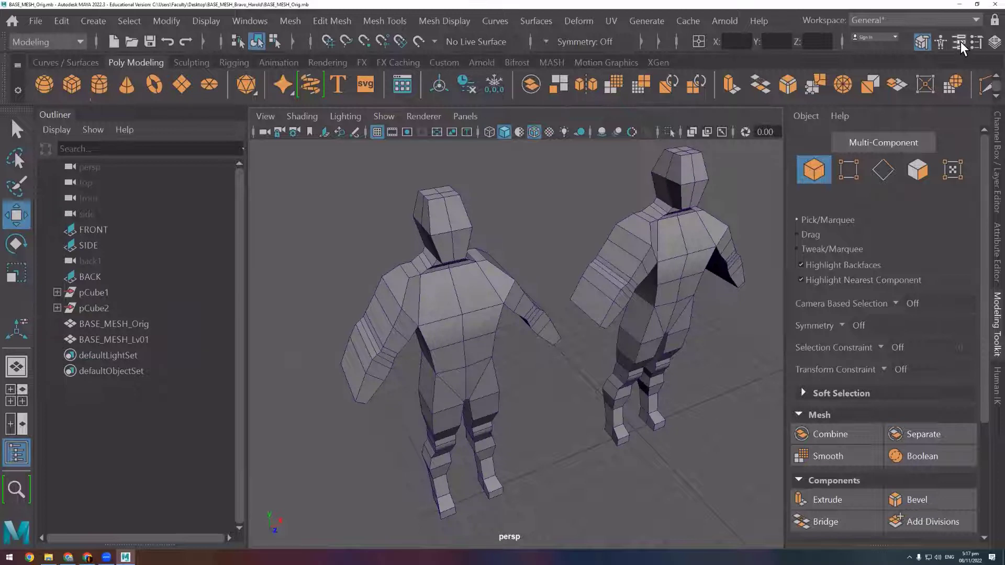
In the Attribute Editor, step through BASE_MESH_Orig's history nodes (polyUnite1, polyExtrudeFace20, deleteComponent1), then deselect
click(960, 42)
click(566, 278)
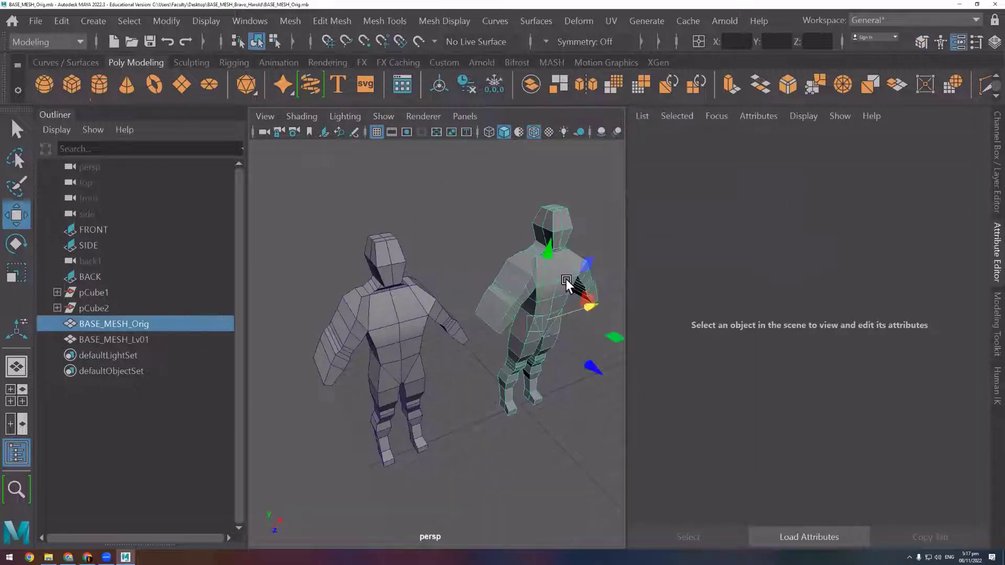
click(838, 141)
click(903, 139)
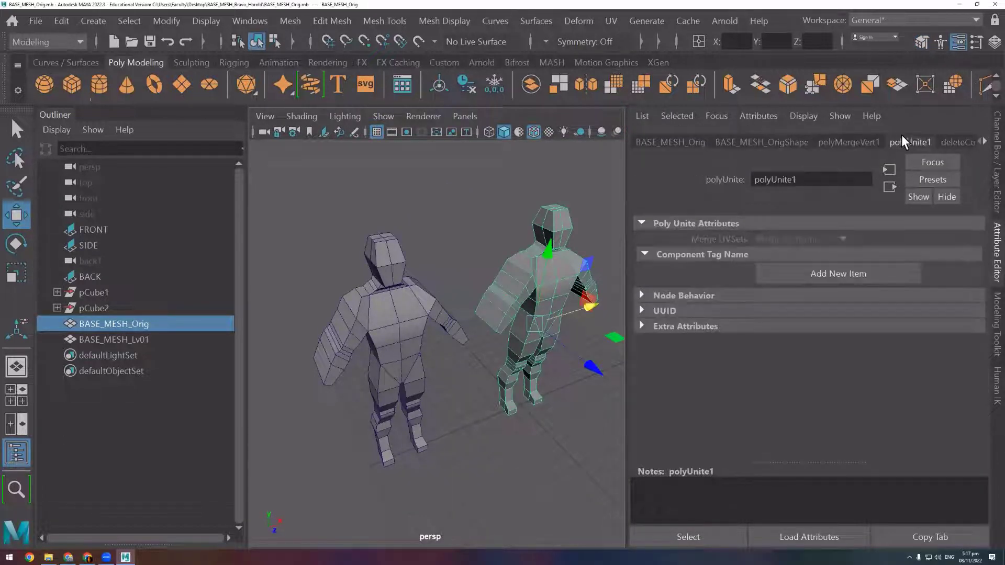
click(954, 140)
click(984, 139)
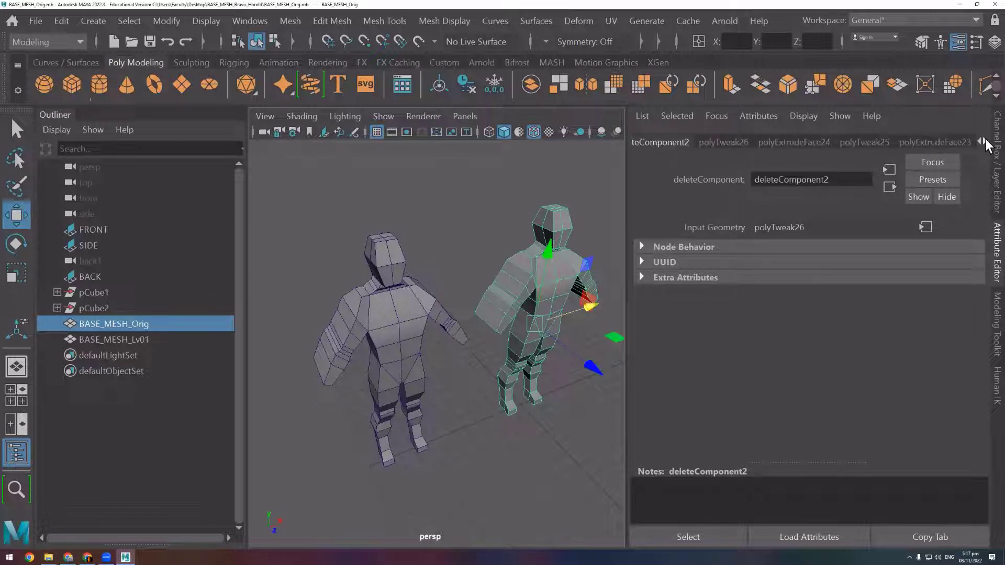
click(984, 139)
click(961, 140)
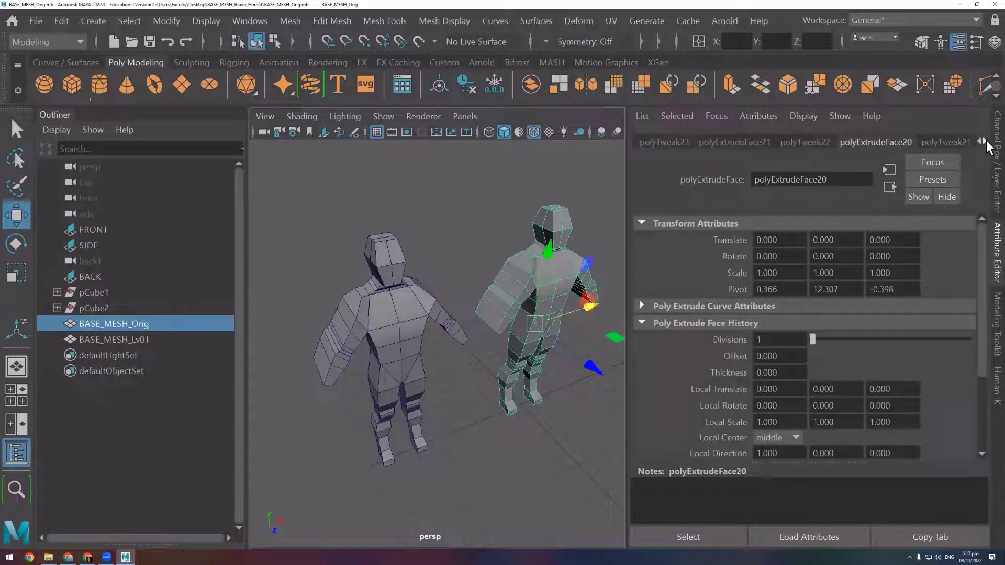
click(986, 141)
click(983, 140)
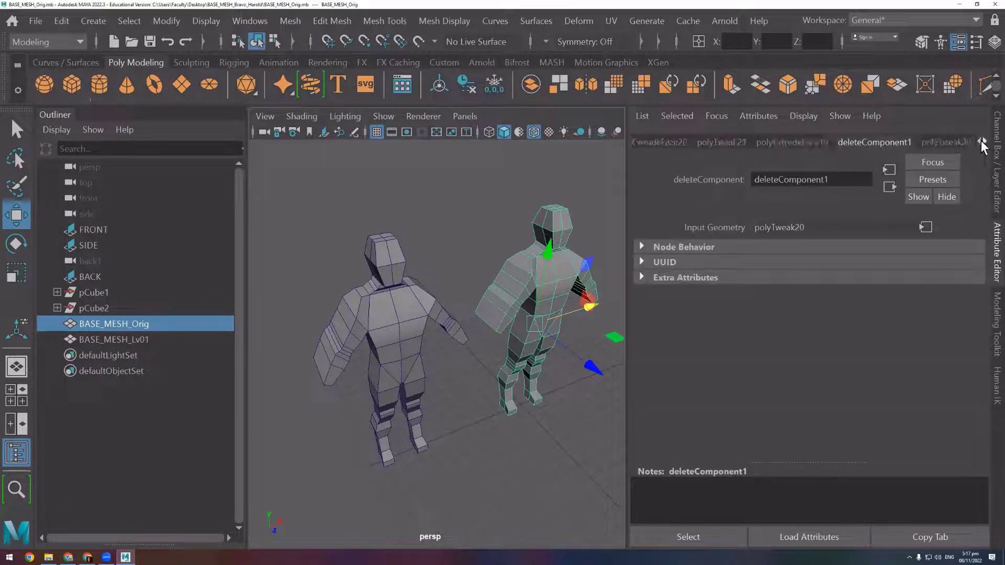
click(406, 199)
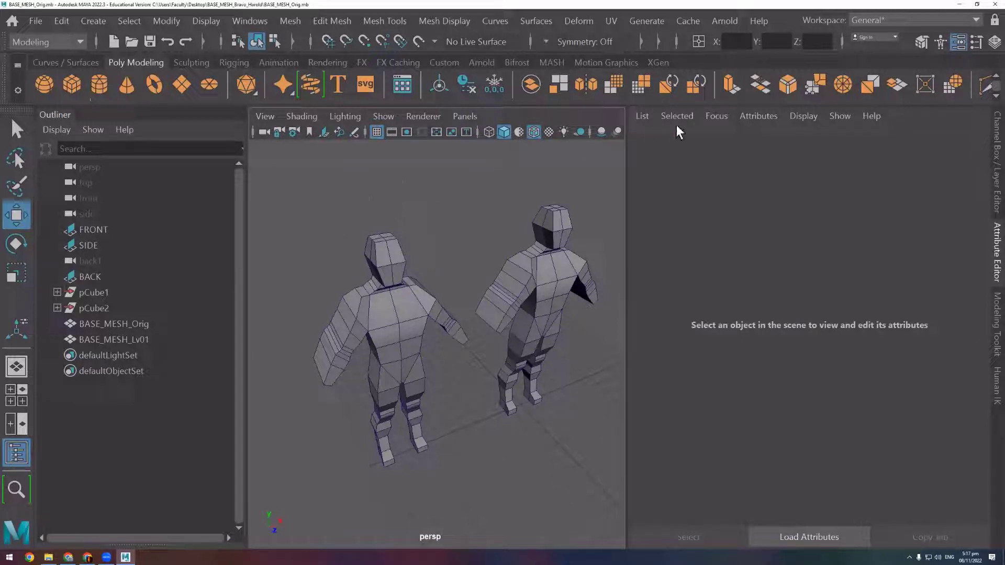
Delete history by type for the selection, then for all objects in the scene
click(61, 21)
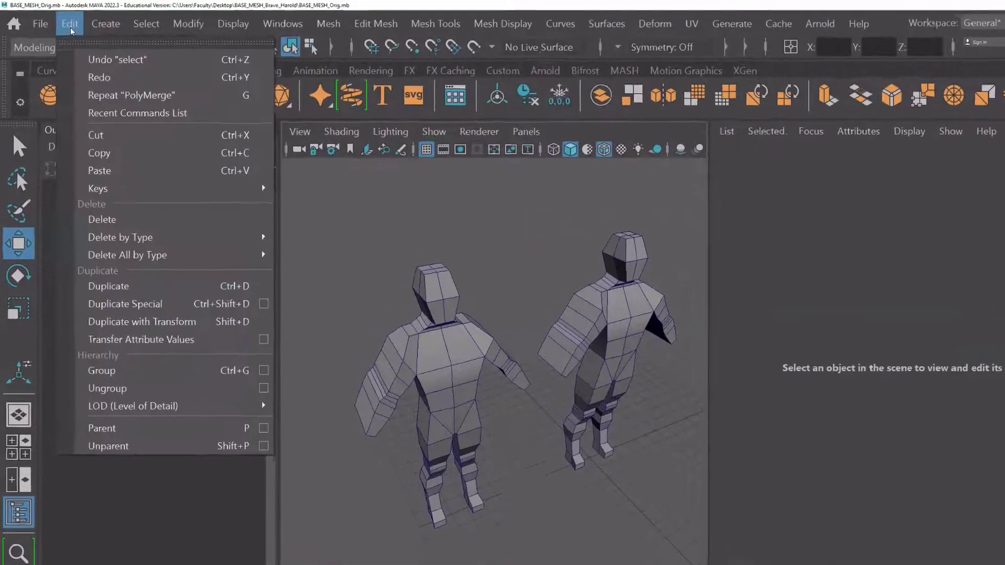
mouse_move(143, 283)
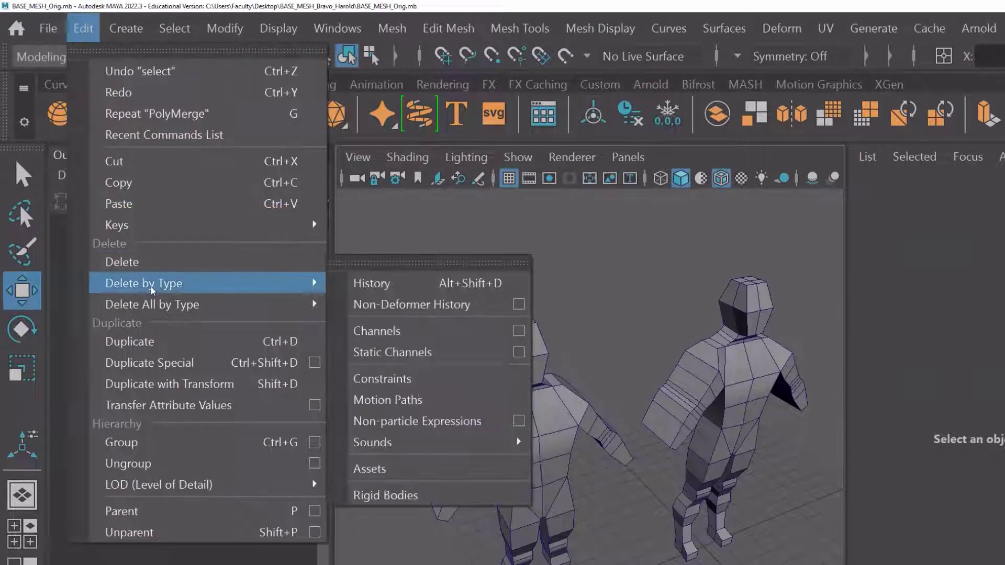
click(390, 287)
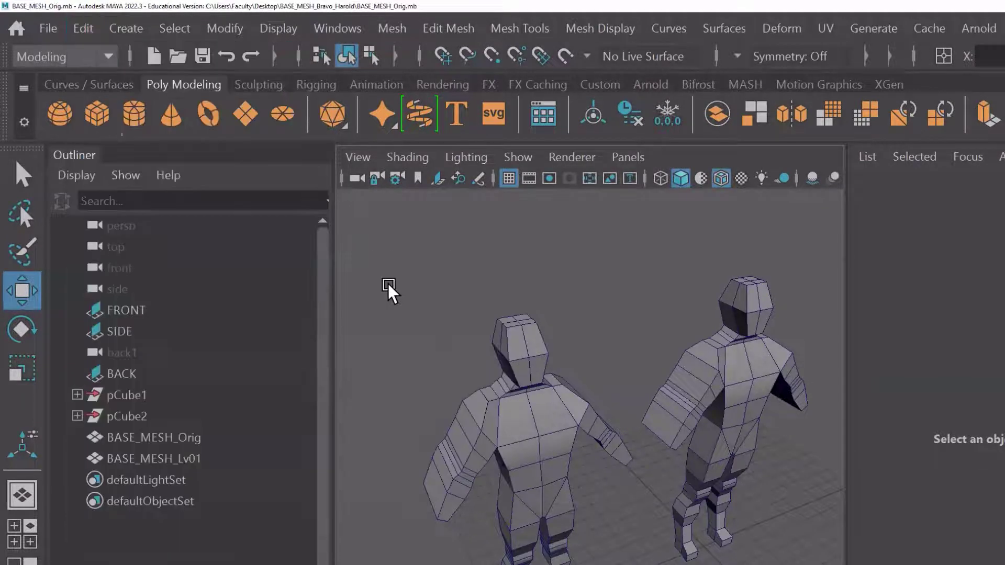
click(85, 32)
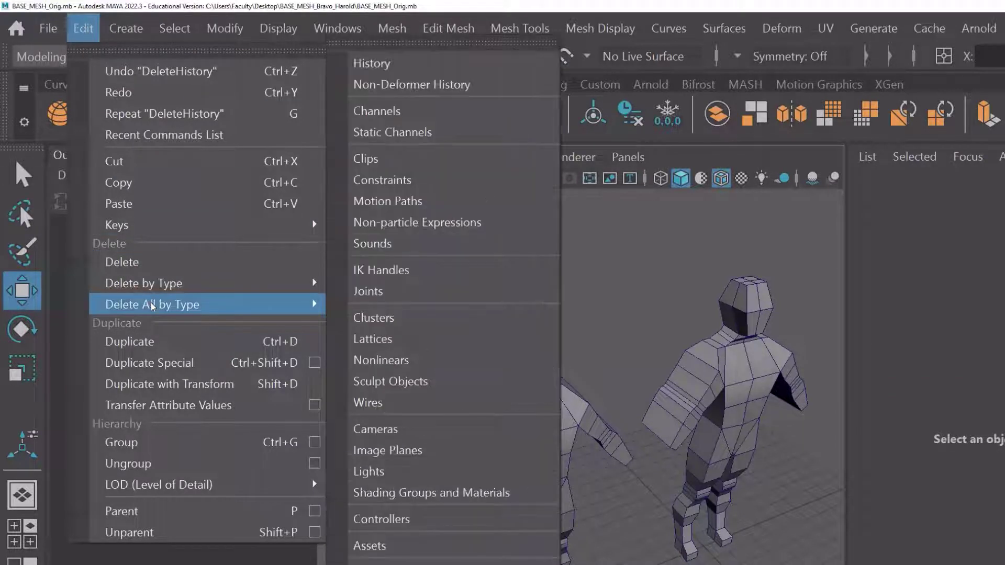
mouse_move(152, 303)
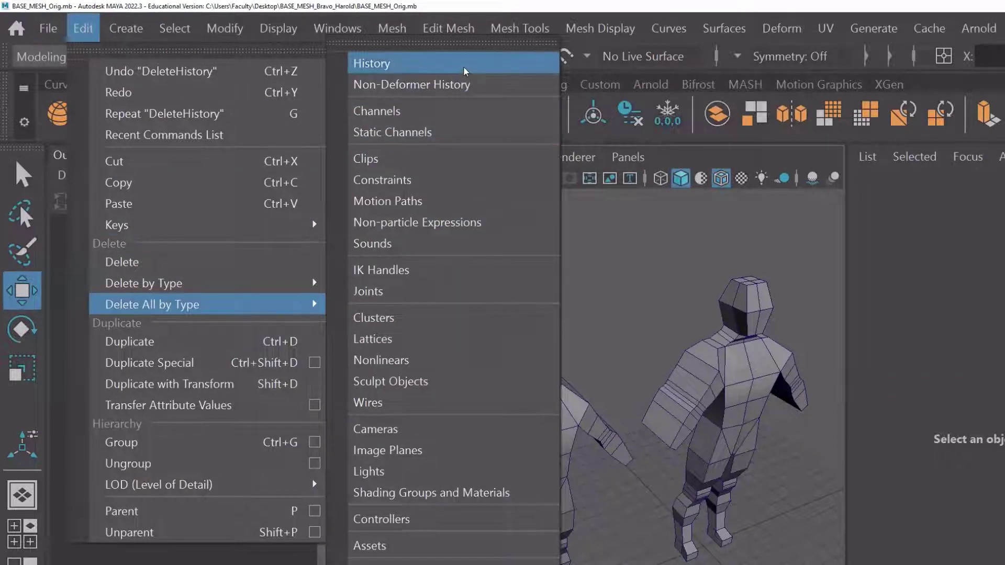
click(465, 63)
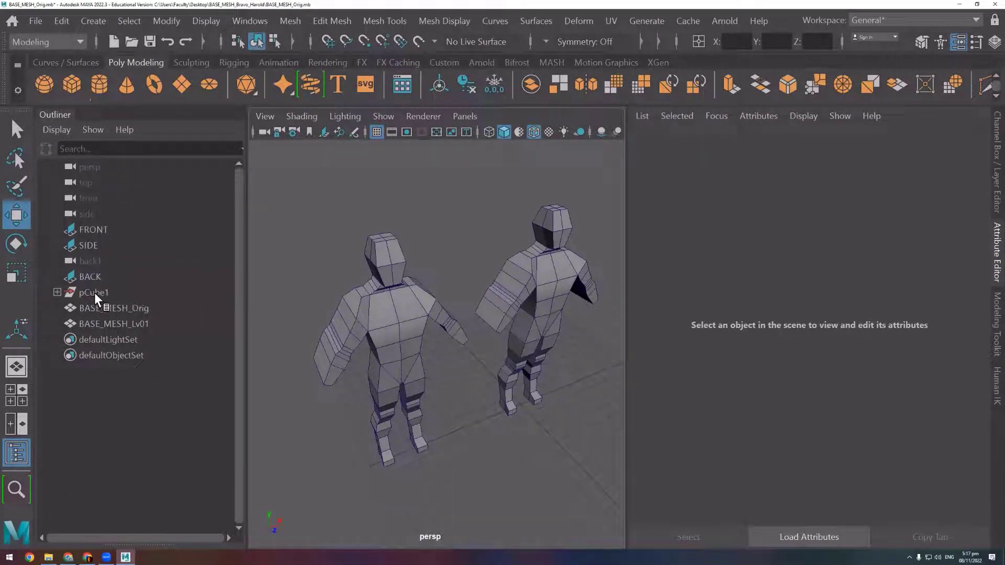
Delete the leftover pCube1 and check BASE_MESH_Orig in the Outliner
click(94, 294)
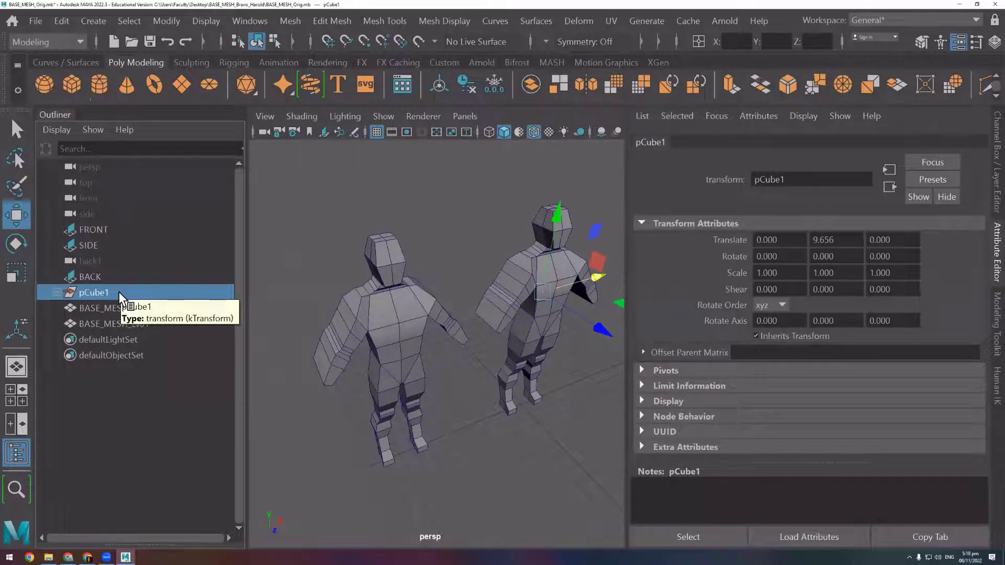
key(Delete)
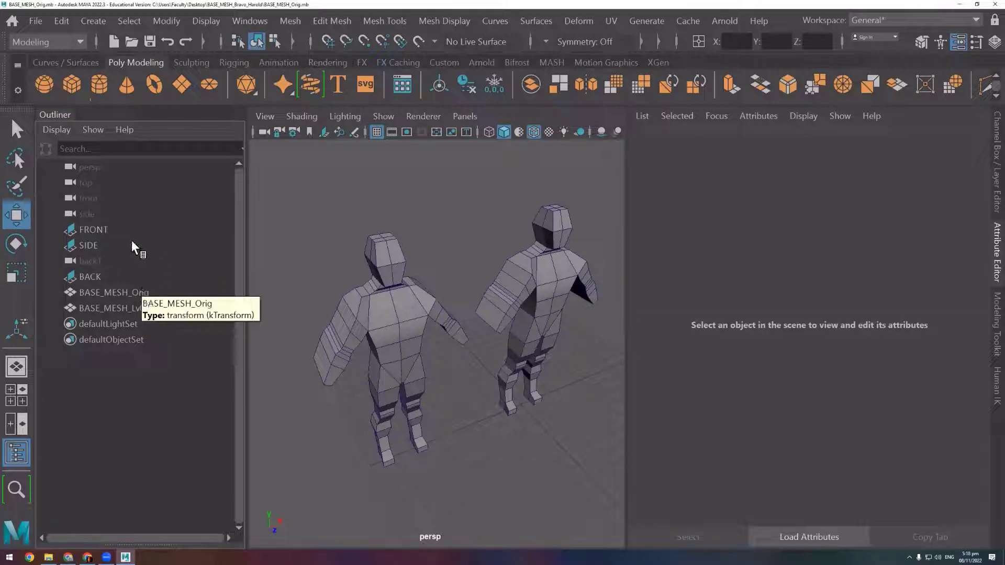
click(102, 295)
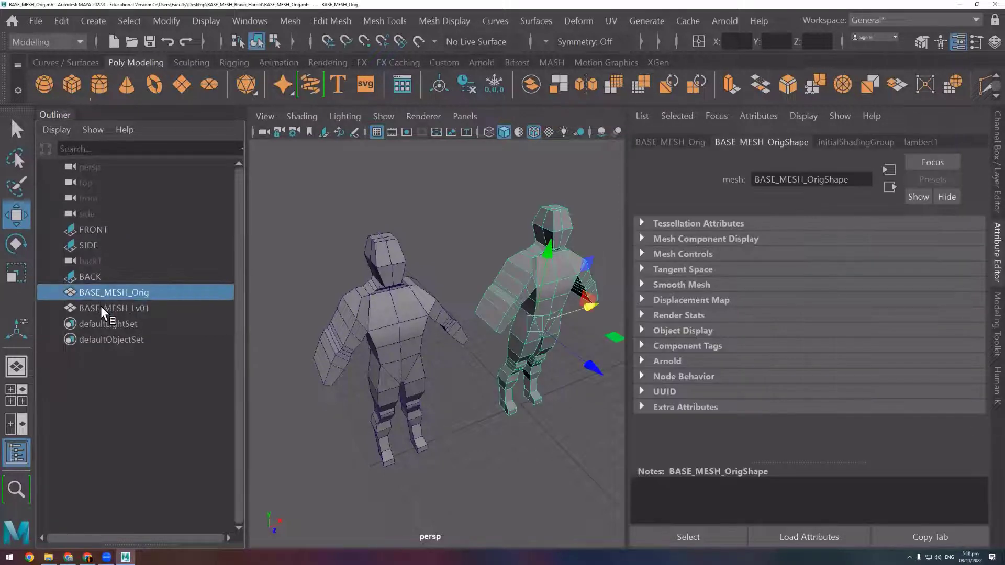
click(100, 307)
click(98, 288)
click(162, 410)
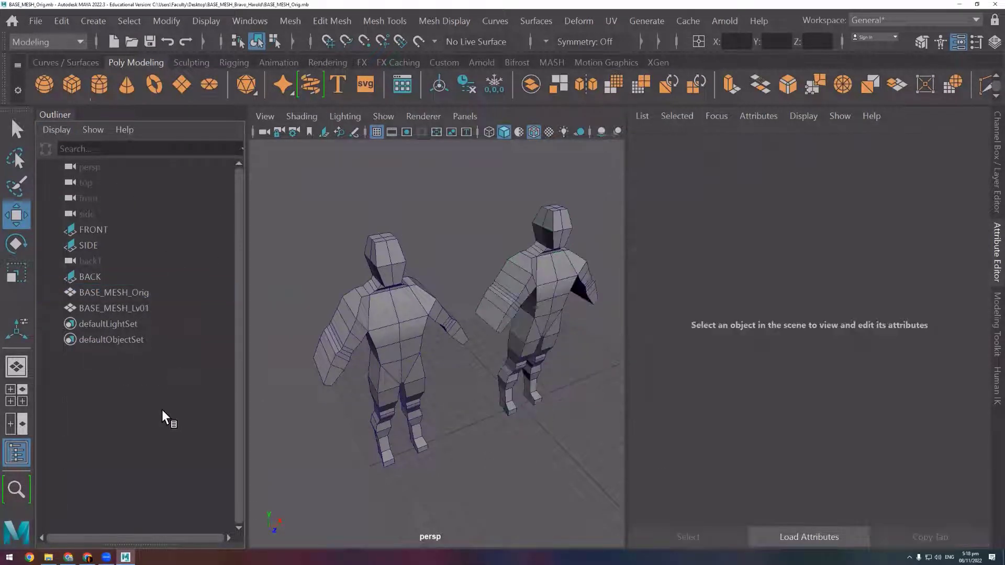
Select the left mesh BASE_MESH_Lv01 in the viewport
click(396, 304)
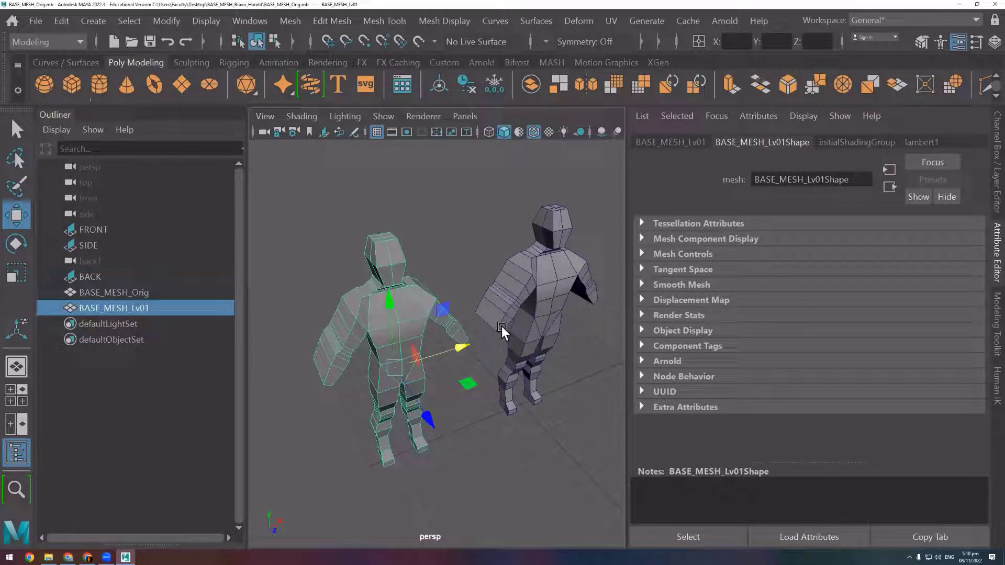
click(438, 282)
click(406, 306)
Hide BASE_MESH_Lv01, close the Attribute Editor, frame BASE_MESH_Orig and save the scene
key(ctrl+h)
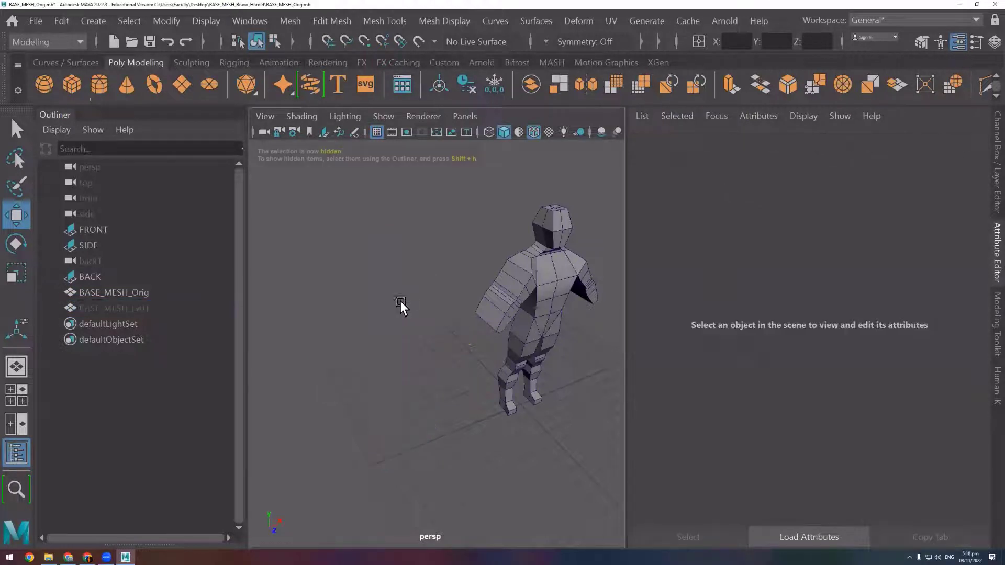
click(541, 289)
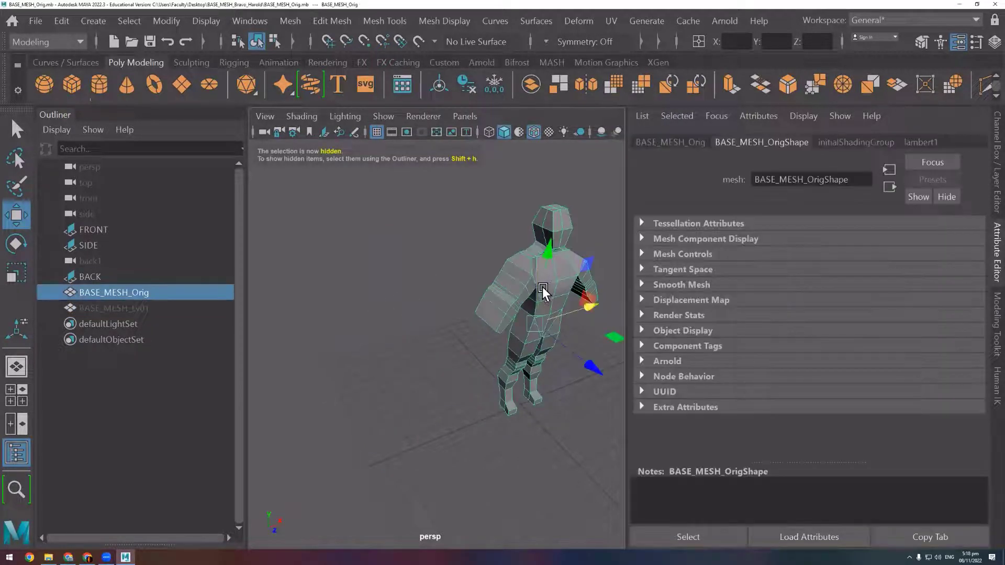
click(991, 256)
key(f)
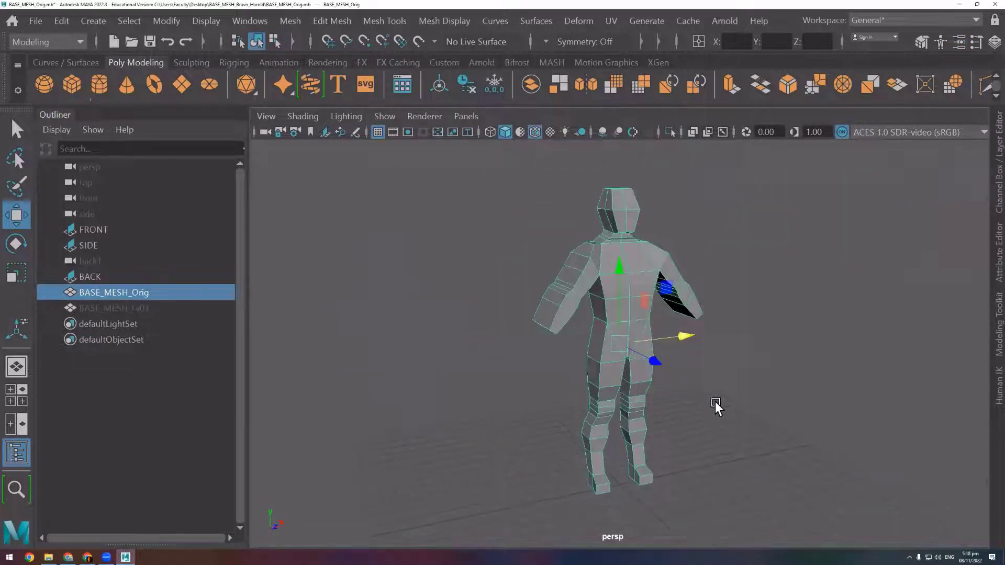
key(ctrl+s)
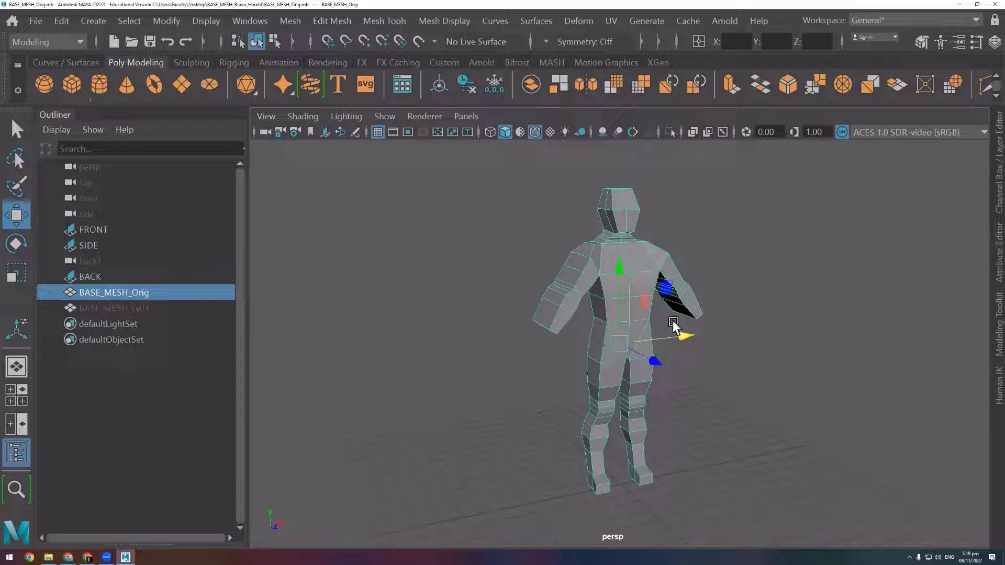
Test deleting Orig and duplicating Lv01, then undo back to BASE_MESH_Orig alone
key(Delete)
click(141, 289)
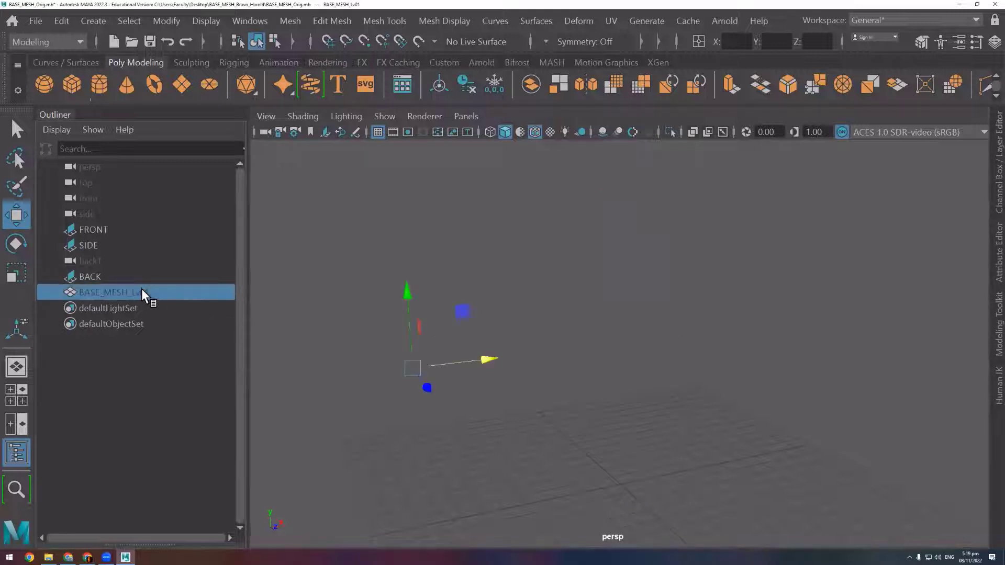
key(shift+h)
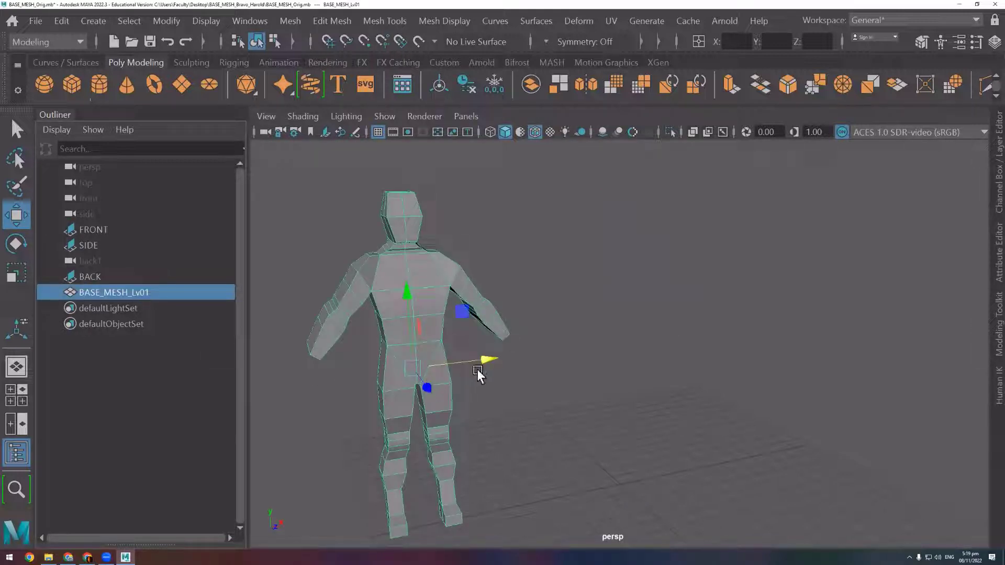
key(ctrl+d)
drag(484, 360, 667, 353)
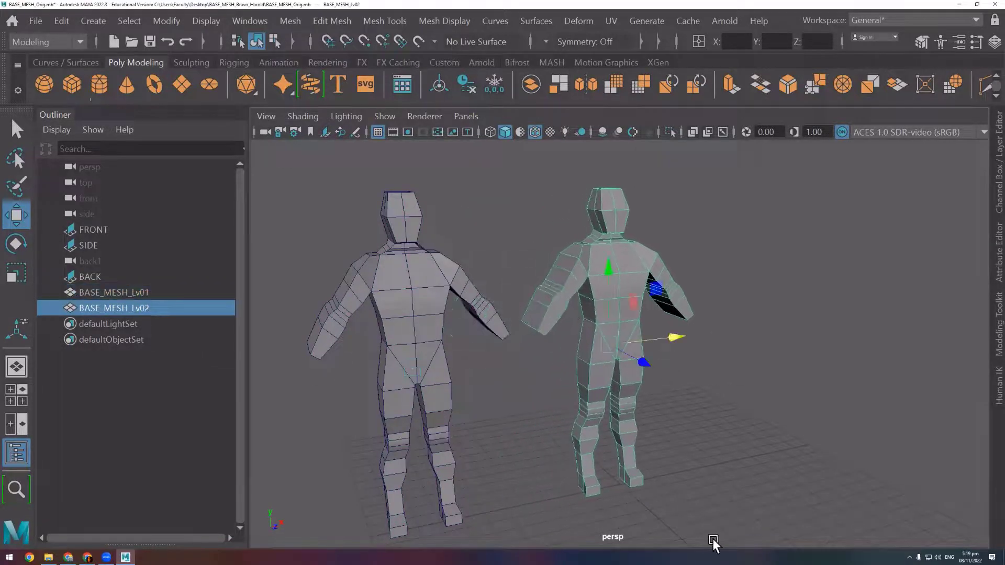
key(ctrl+z)
key(ctrl+z)
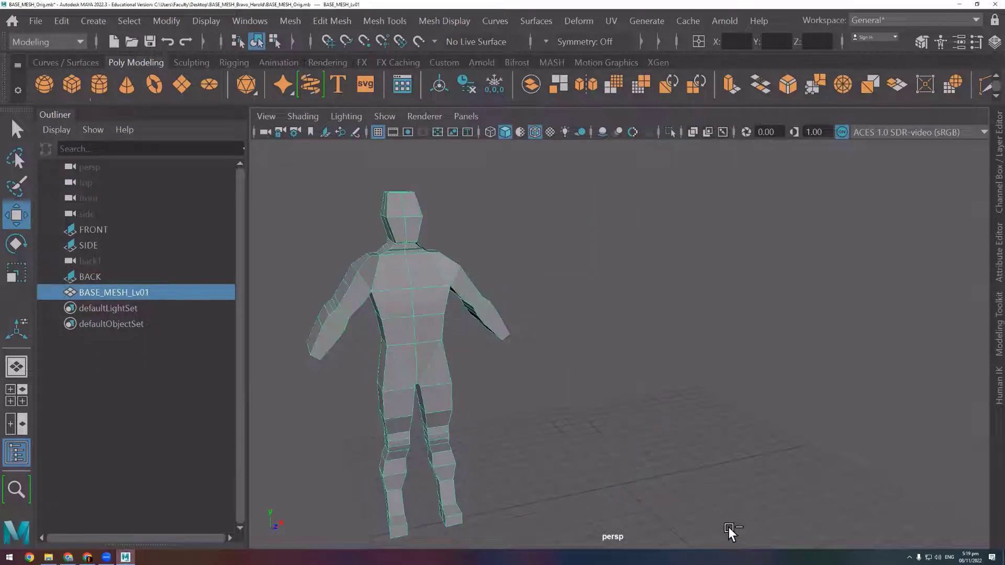
key(ctrl+z)
key(ctrl+z)
key(ctrl+z)
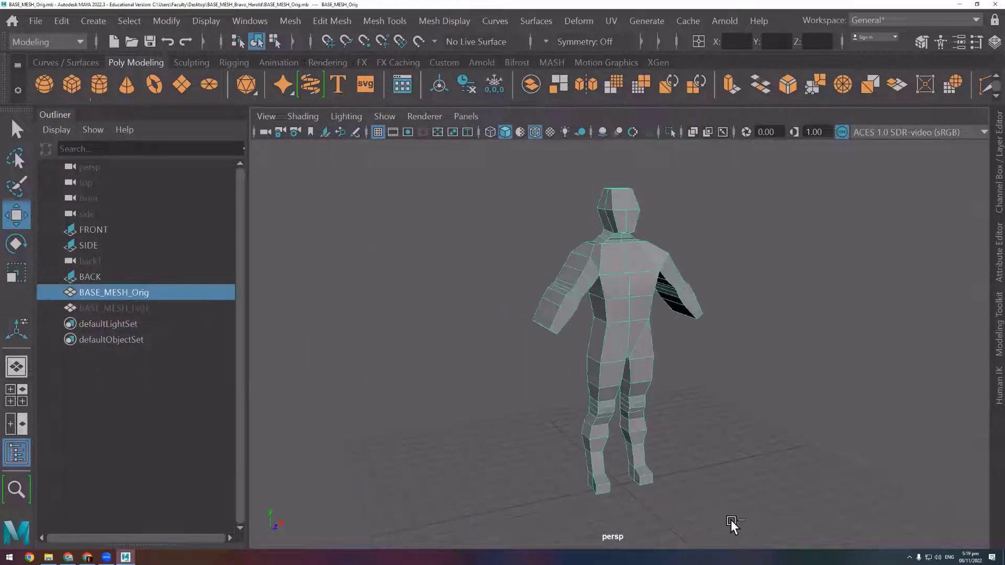
click(543, 392)
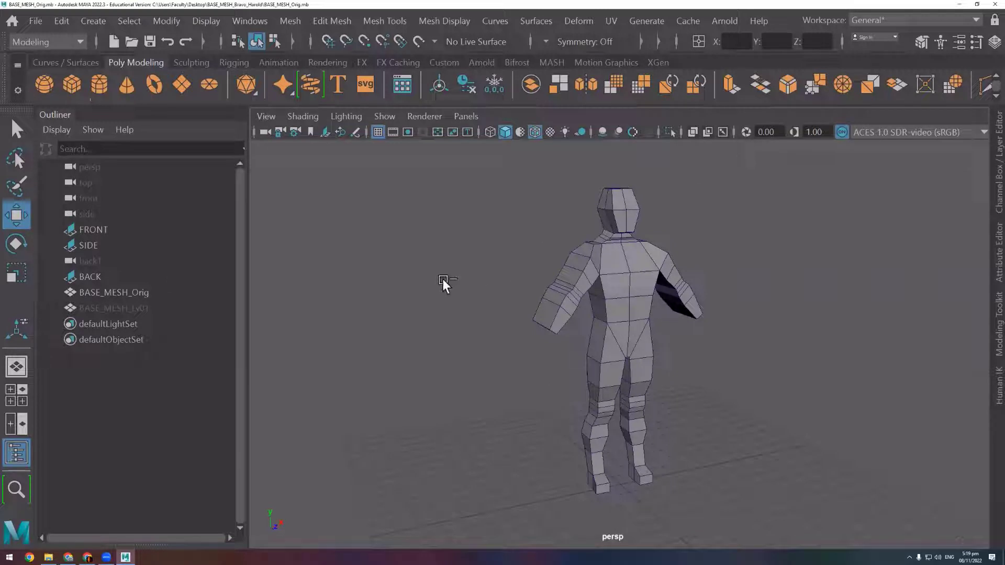
alt+drag(490, 290, 491, 302)
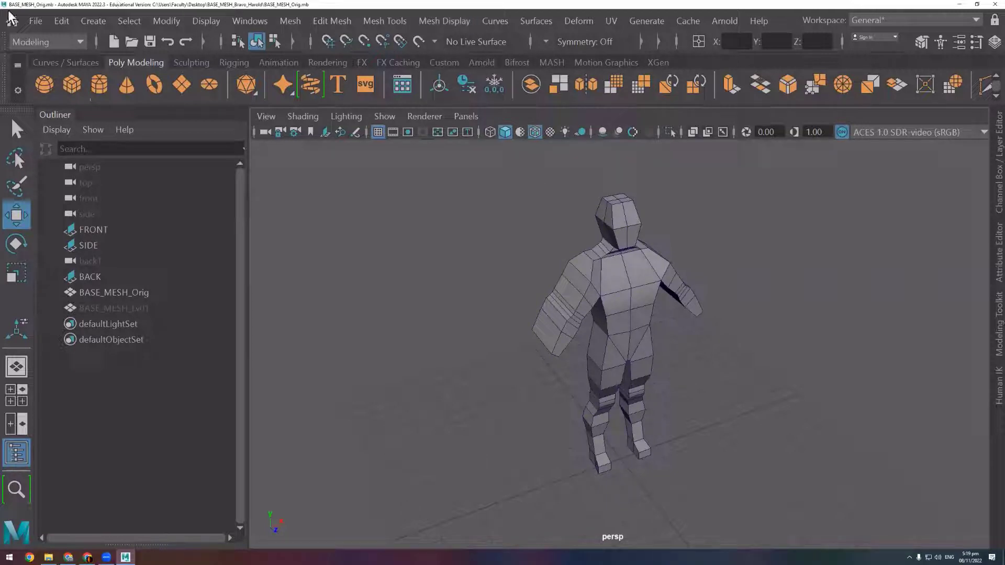
Save the scene as BASE_MESH_BckUp.mb, replacing Orig with BckUp in the file name
click(36, 27)
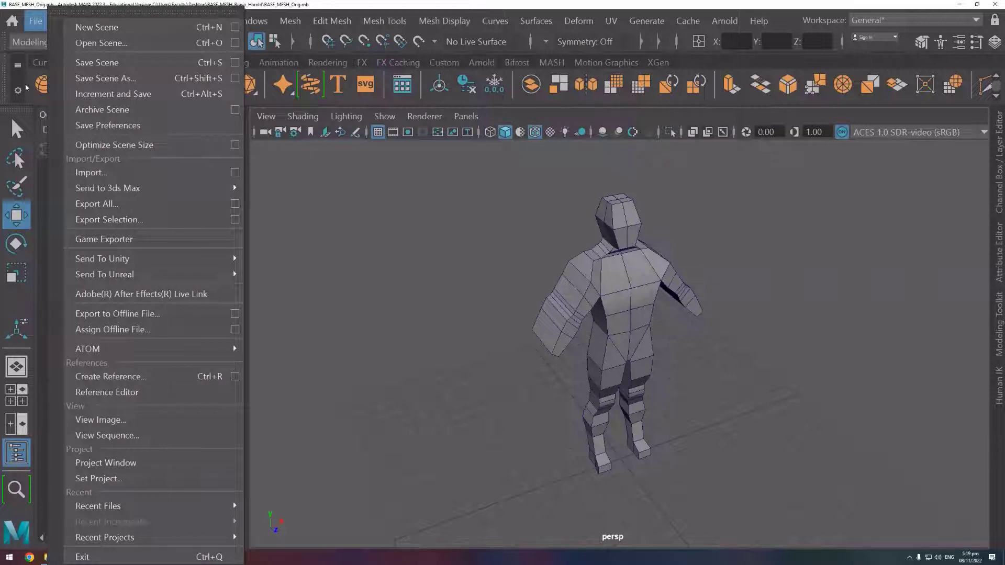
click(62, 78)
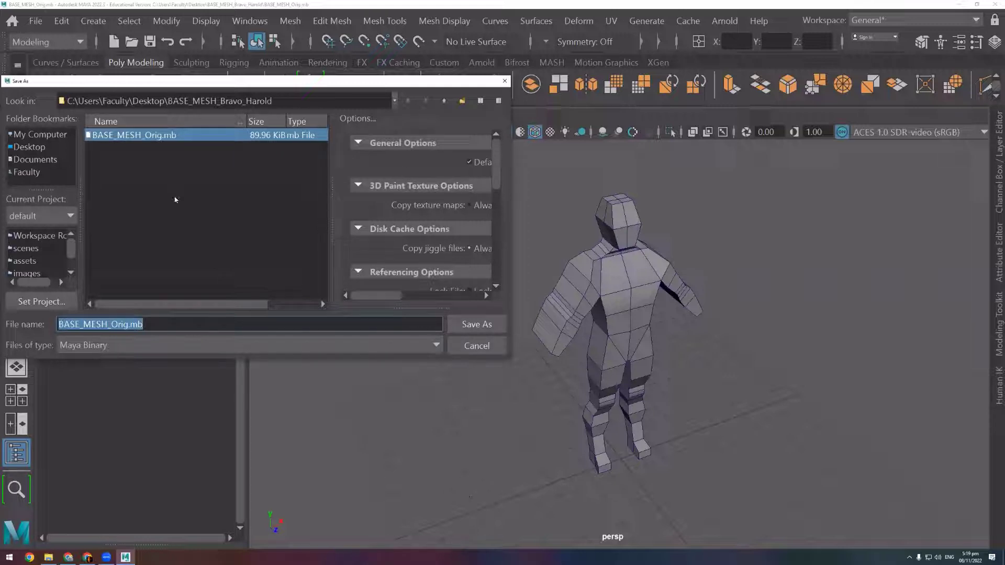
click(203, 324)
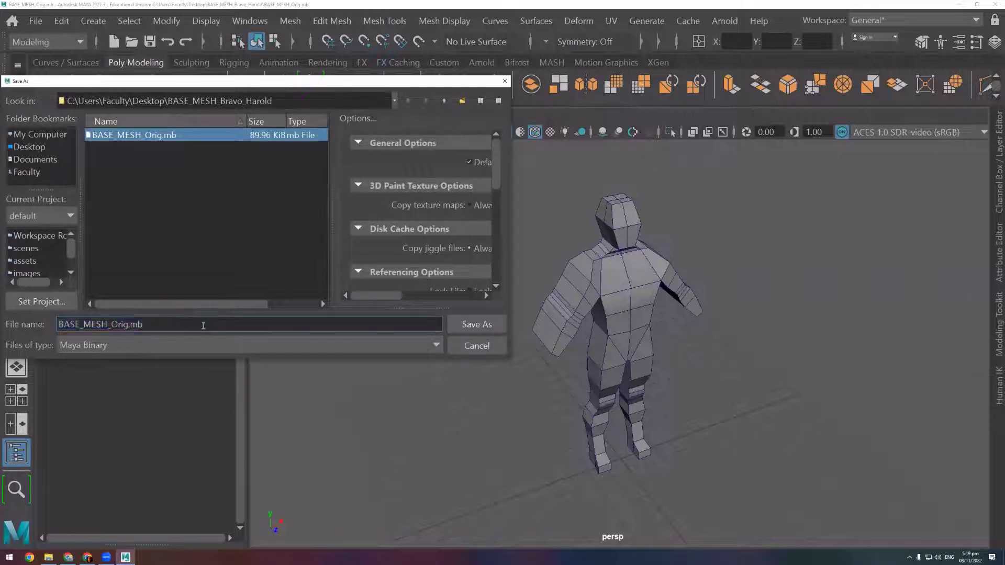
key(Left)
key(Left)
key(Left)
key(shift+Left)
key(shift+Left)
key(shift+Left)
key(shift+Left)
text(B)
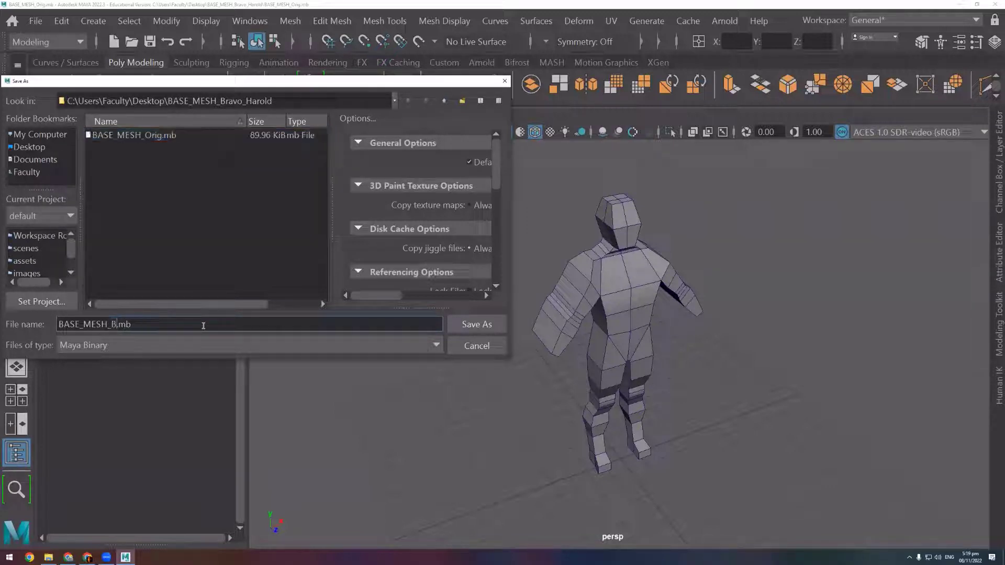
text(ckU)
text(p)
key(Return)
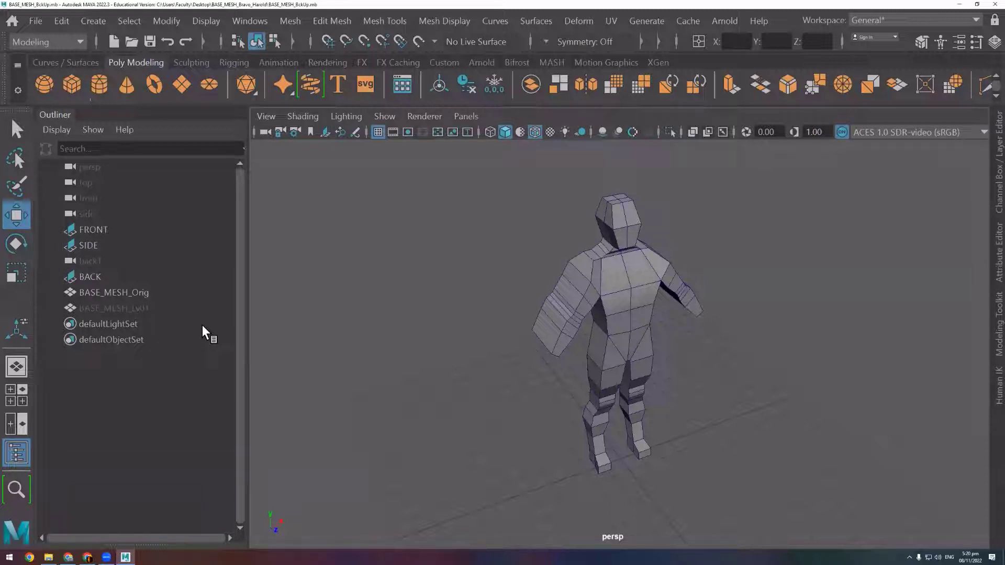
Save the scene over BASE_MESH_Orig.mb, confirm the replacement, and bring up File Explorer
click(36, 22)
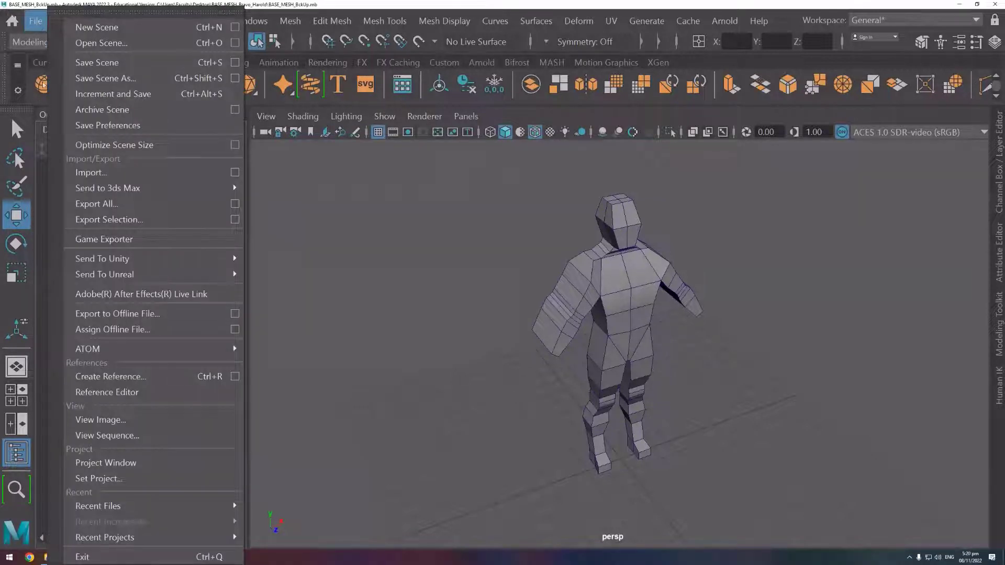
click(319, 282)
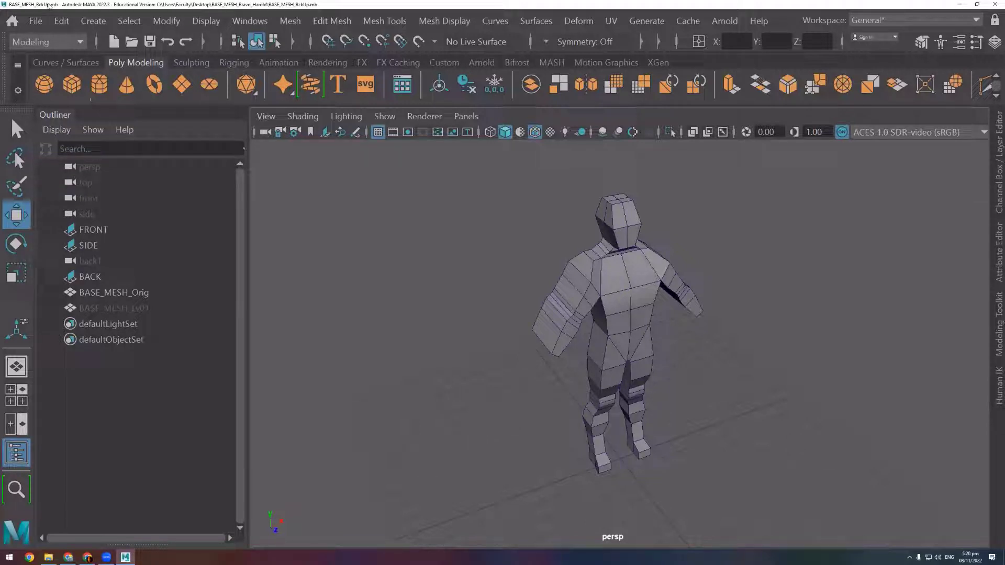
click(36, 22)
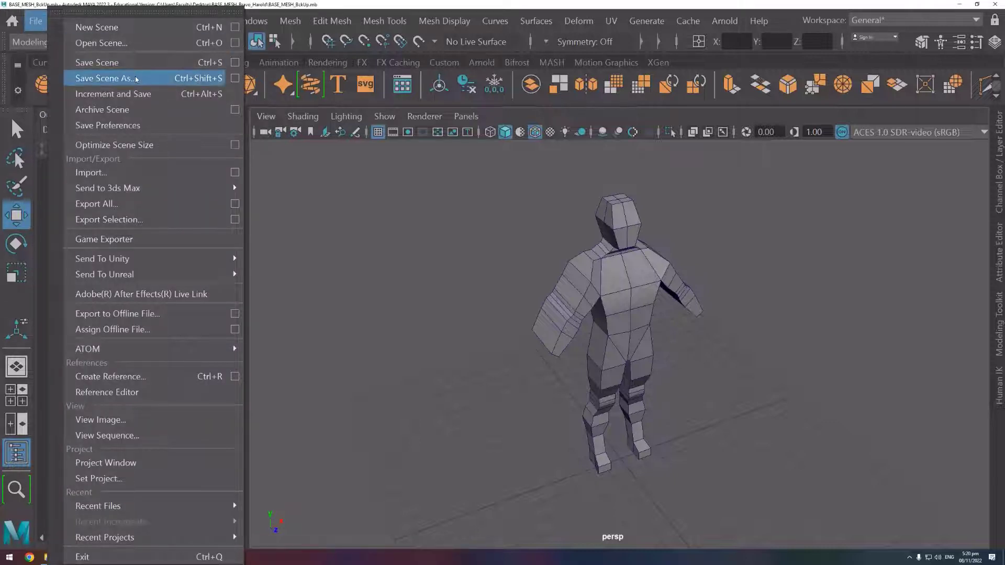
click(104, 78)
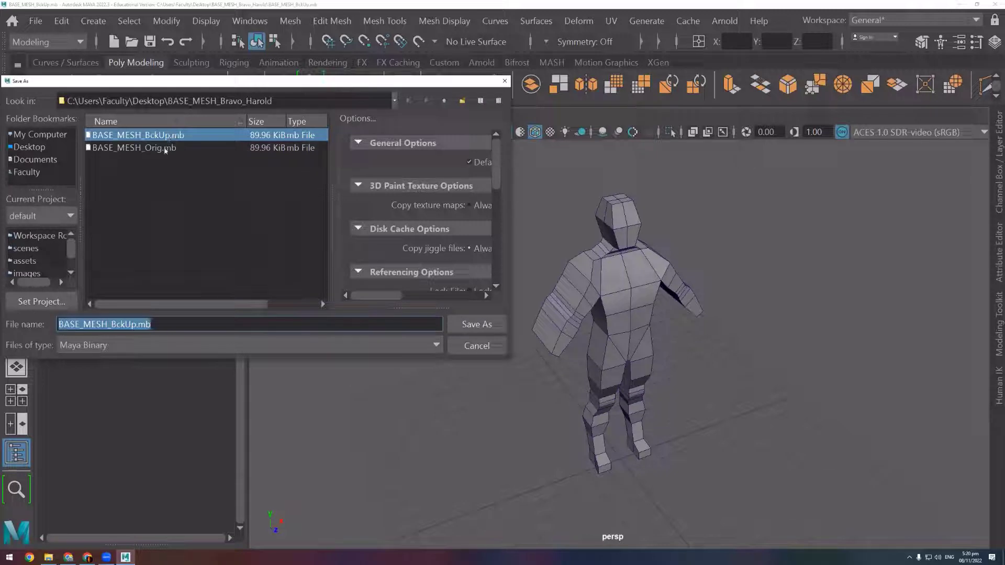
click(166, 150)
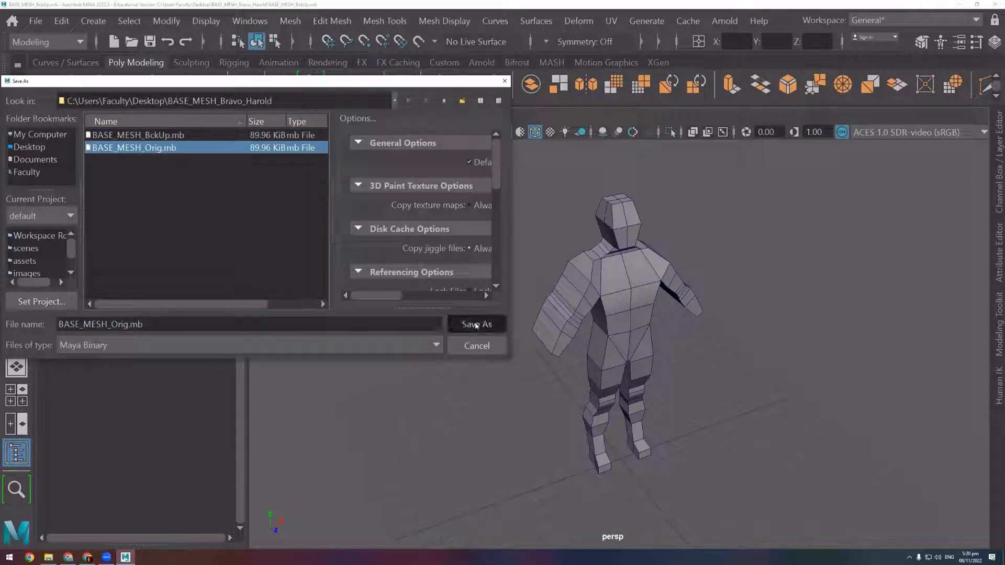
click(477, 325)
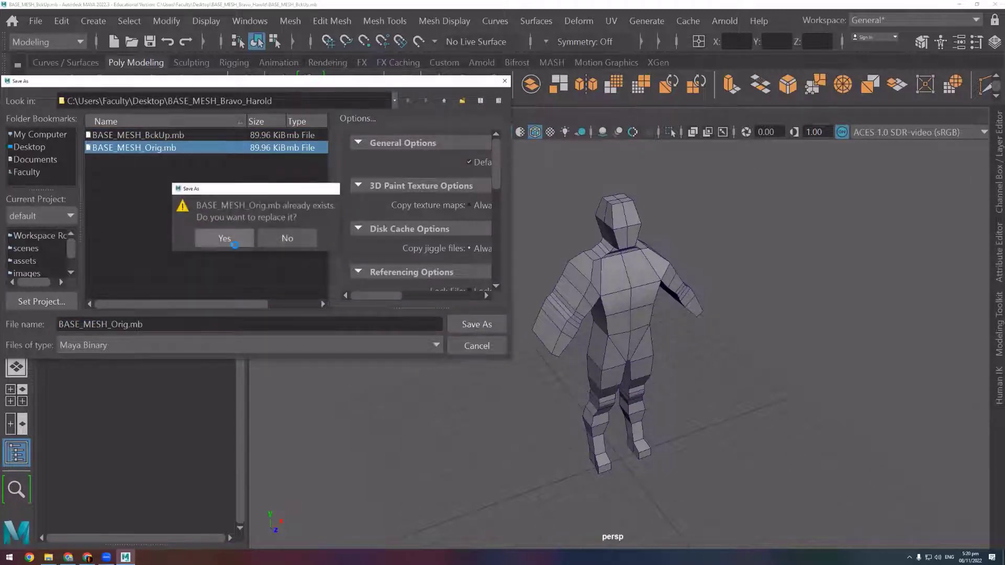
click(225, 239)
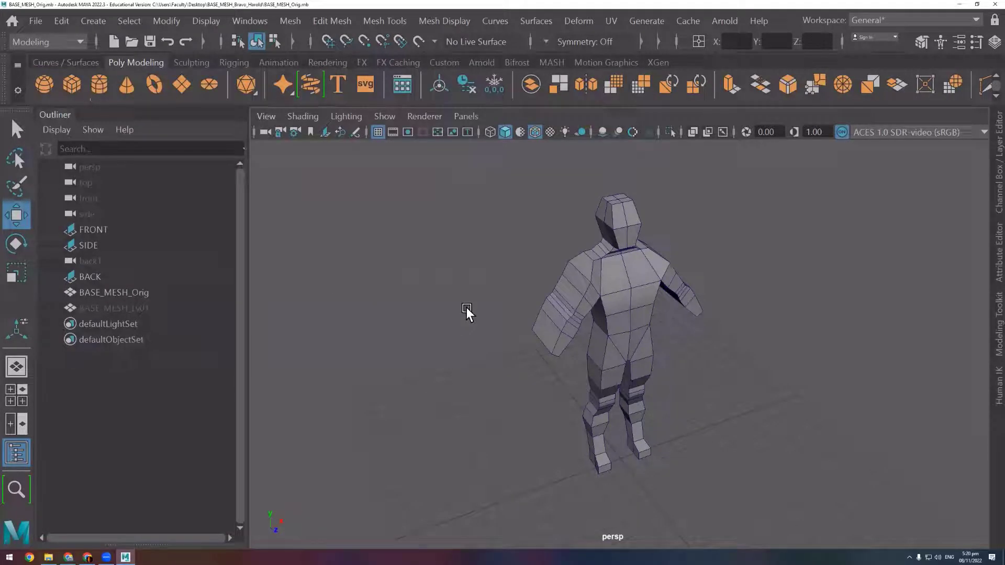
click(32, 7)
Open the Desktop's BASE_MESH_Bravo_Harold folder and check BASE_MESH_Orig.mb's details
click(44, 557)
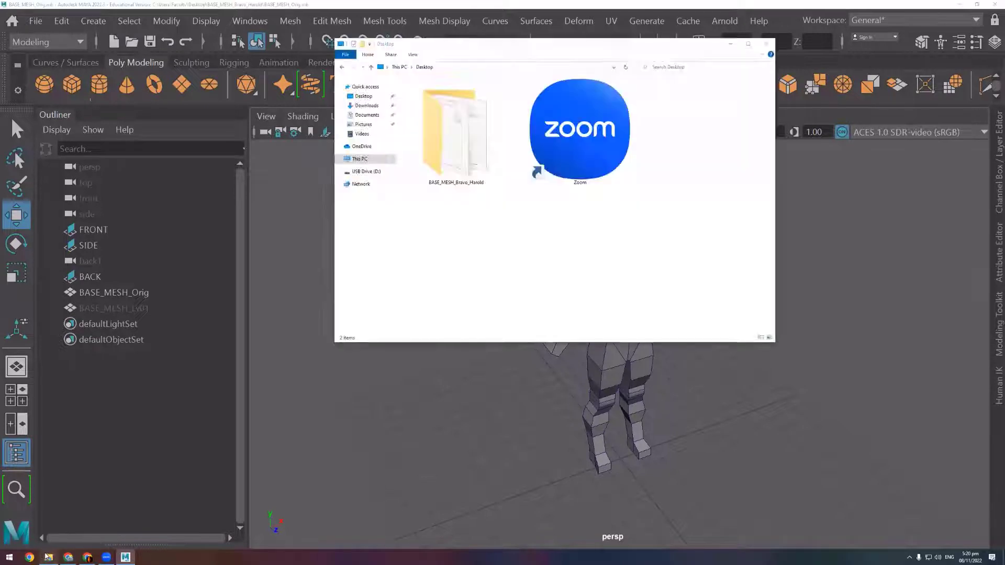
click(464, 147)
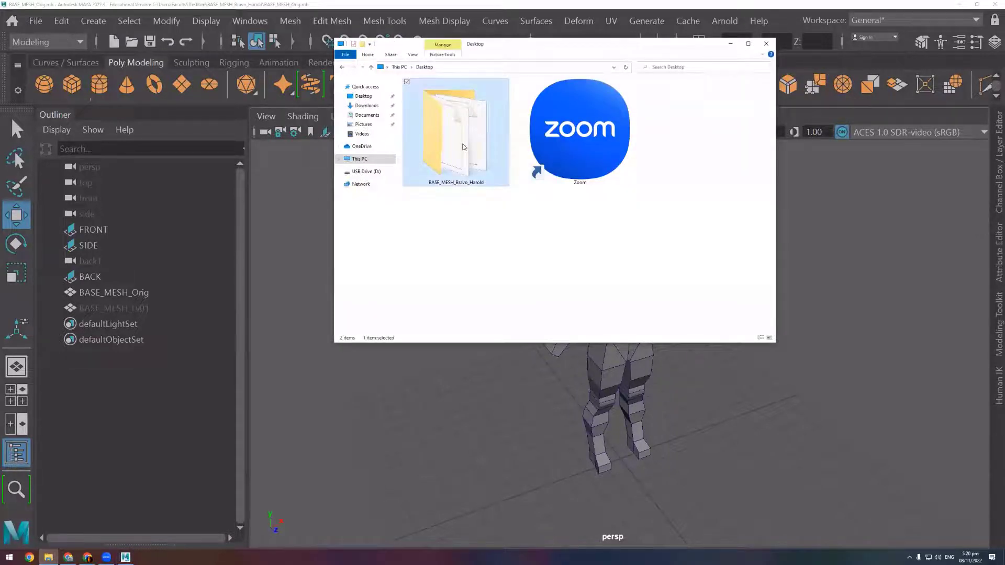
double_click(463, 148)
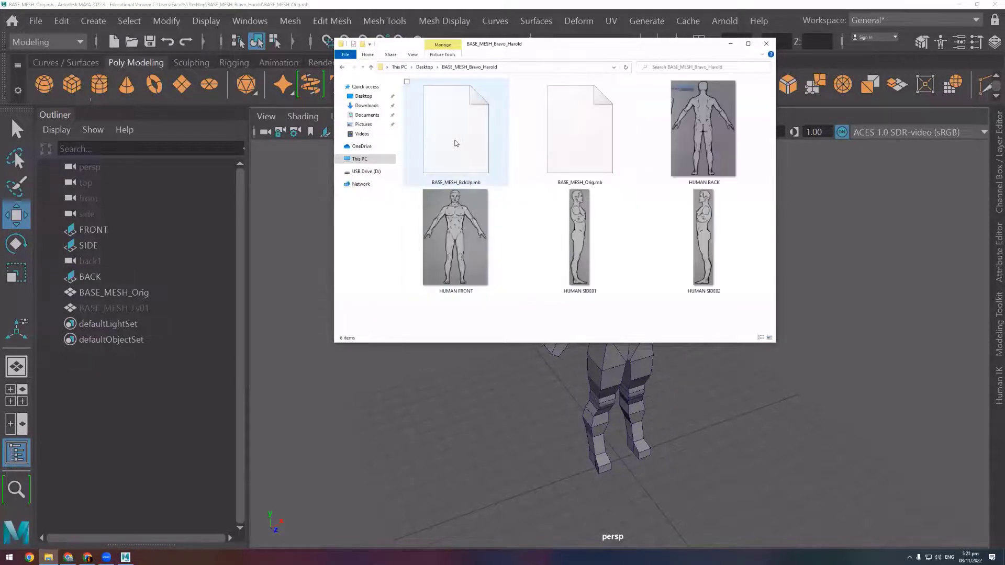
click(576, 131)
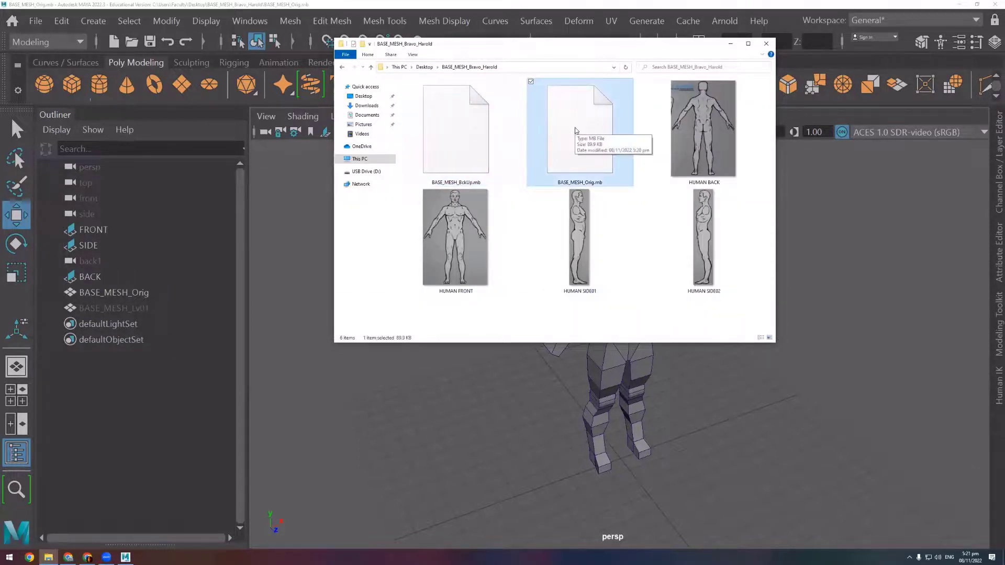